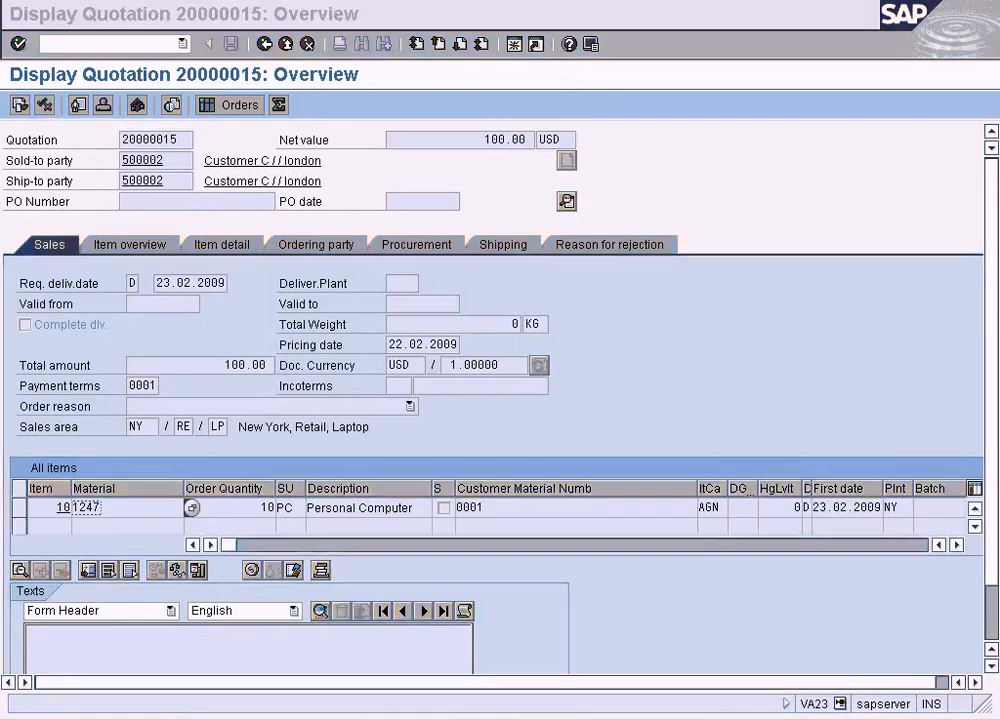
Mark the Sales Order stage on the sales process diagram in Paint and switch back to the SAP quotation display
{"action": "left_click", "coordinate": [504, 301]}
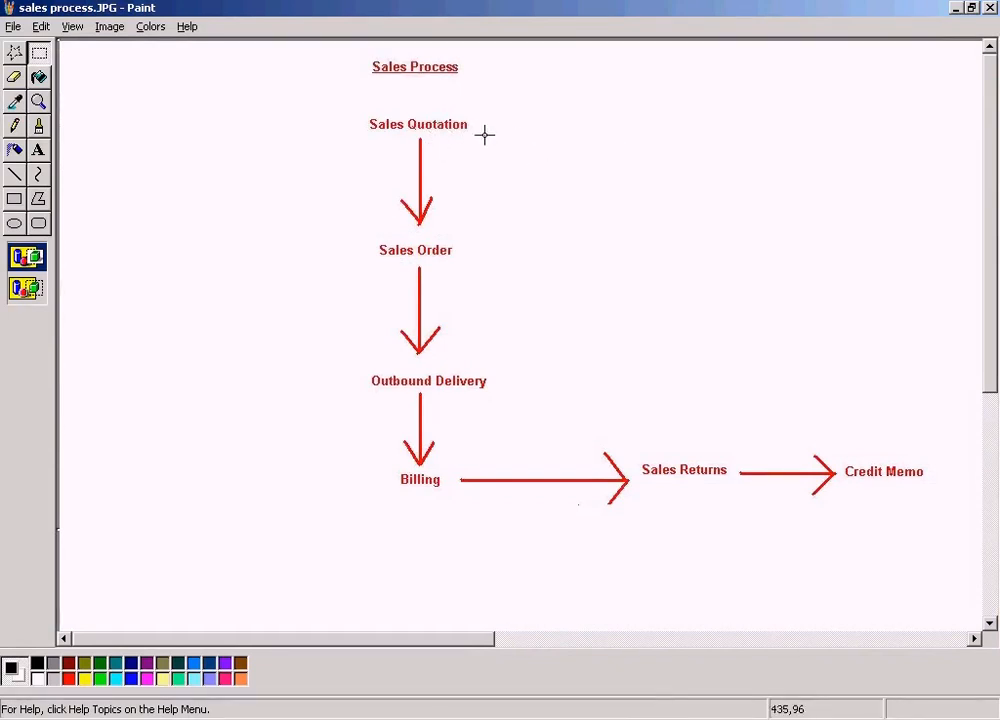
{"action": "left_click_drag", "start_coordinate": [350, 237], "coordinate": [487, 265]}
{"action": "left_click", "coordinate": [360, 719]}
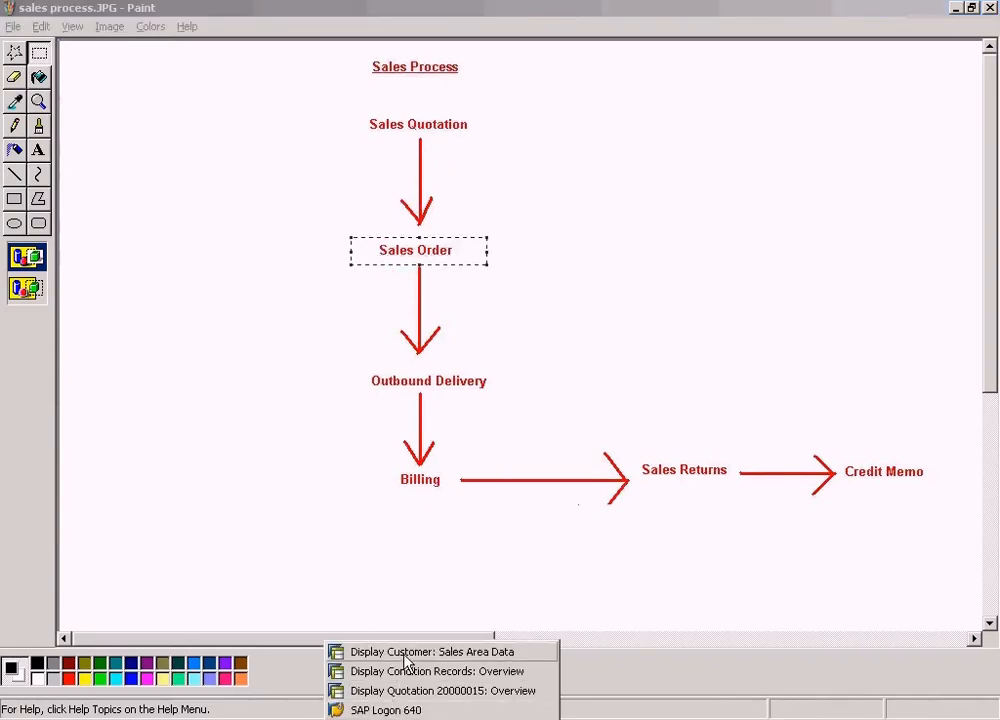
{"action": "left_click", "coordinate": [408, 691]}
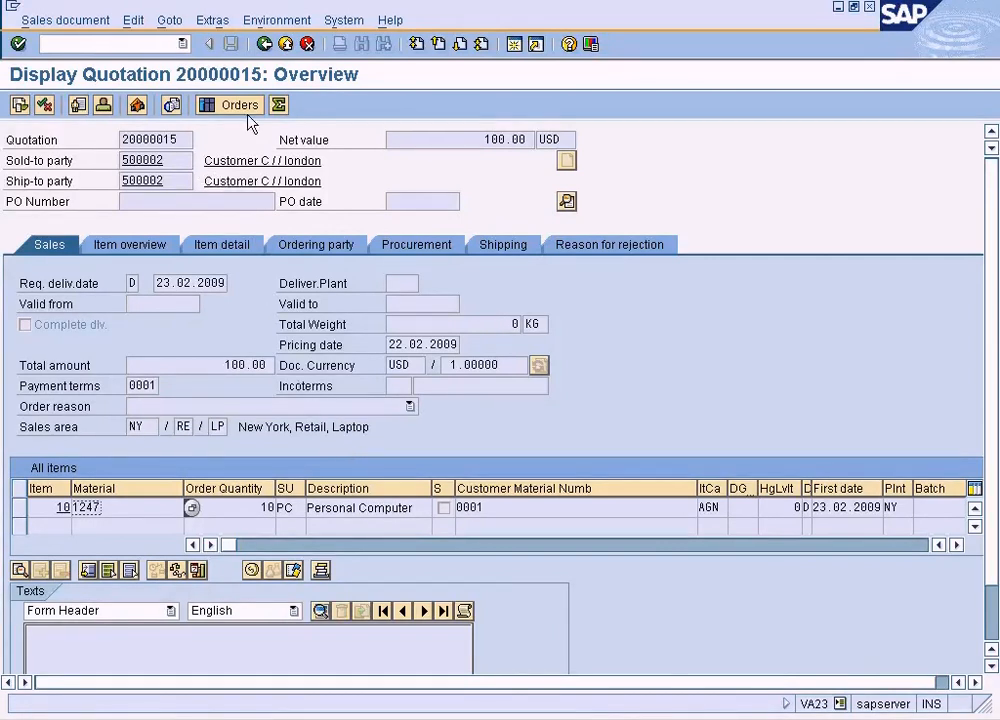
Leave the quotation display and return to the SAP Easy Access menu
{"action": "left_click", "coordinate": [270, 45]}
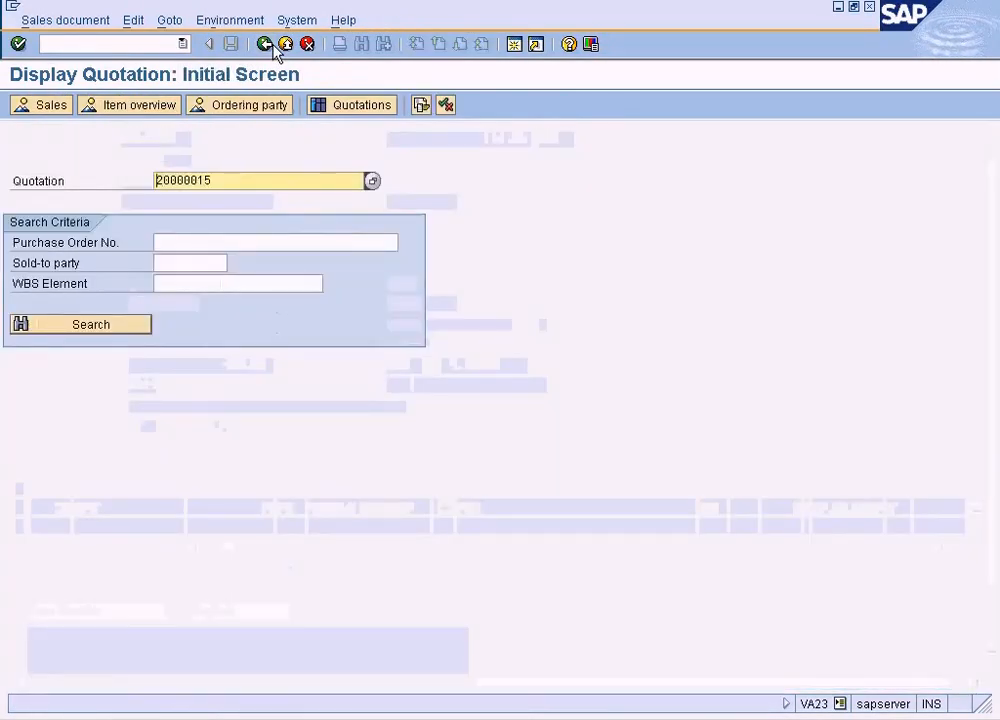
{"action": "left_click_drag", "start_coordinate": [213, 181], "coordinate": [121, 177]}
{"action": "left_click", "coordinate": [155, 181]}
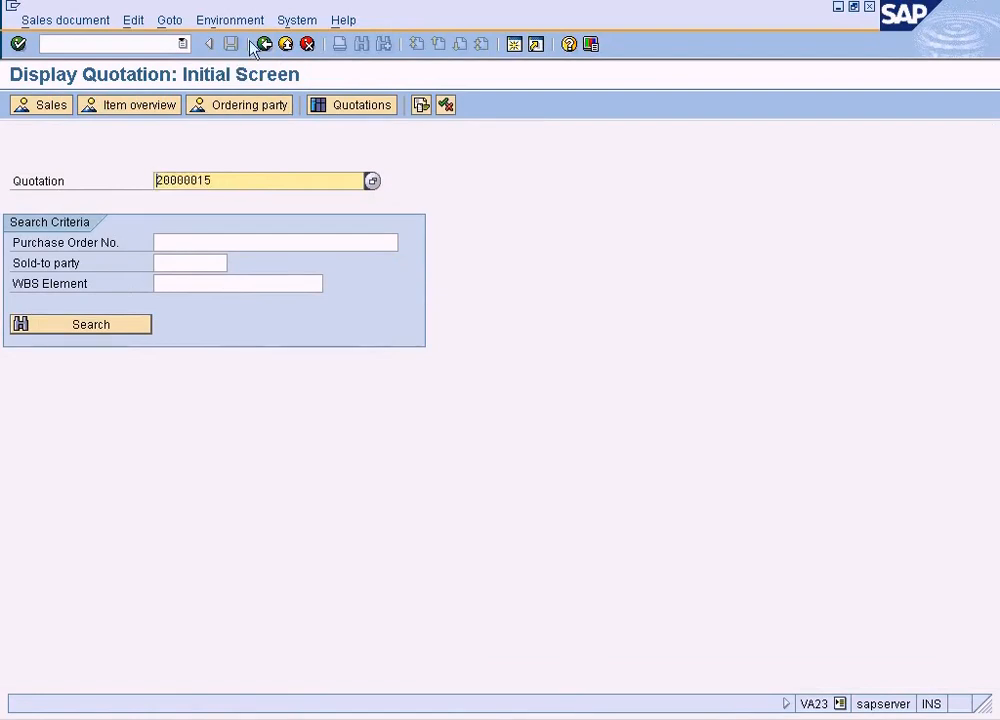
{"action": "left_click", "coordinate": [266, 45]}
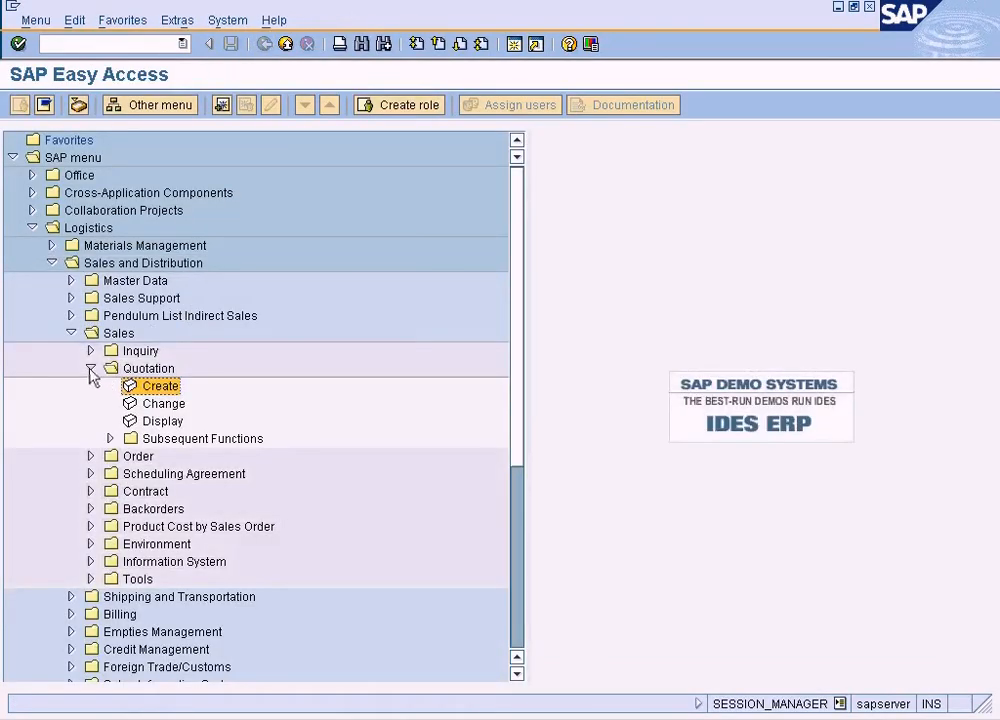
Collapse the Quotation folder and start creating a sales order from the Order folder under Sales
{"action": "left_click", "coordinate": [90, 368]}
{"action": "left_click", "coordinate": [90, 386]}
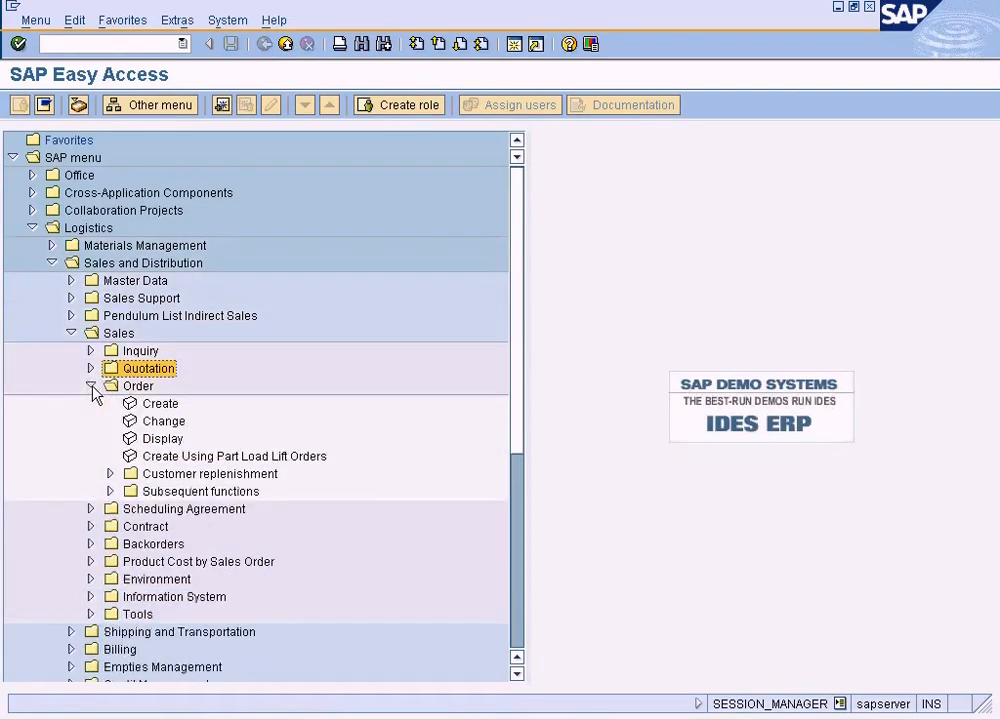
{"action": "double_click", "coordinate": [152, 404]}
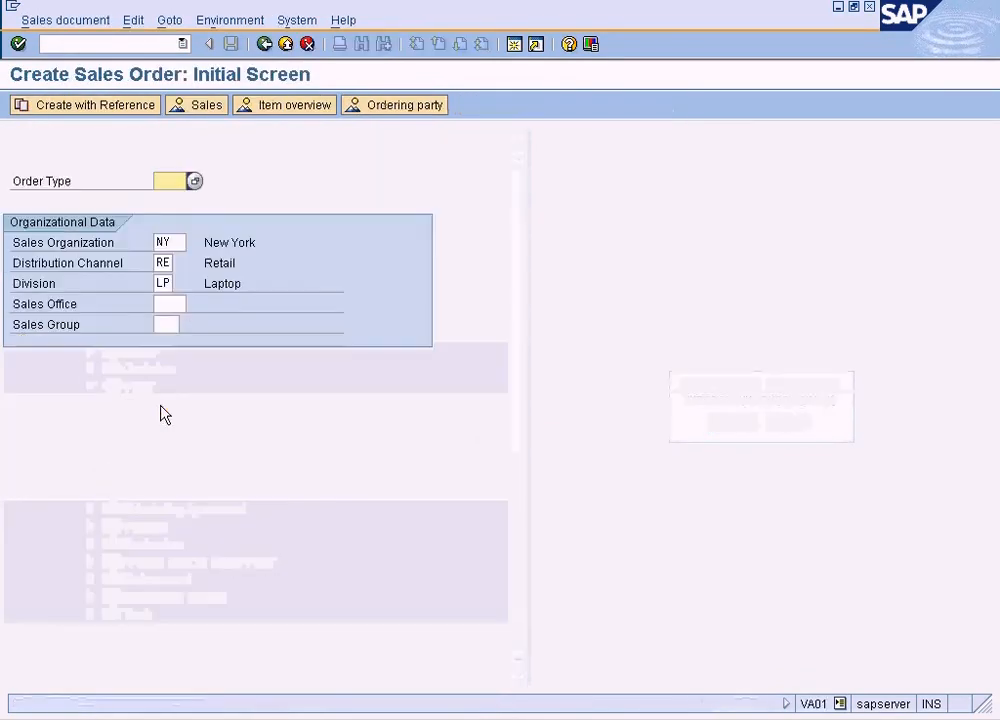
Browse the sales document types and choose AEBO (Standard order) as the order type
{"action": "left_click", "coordinate": [195, 182]}
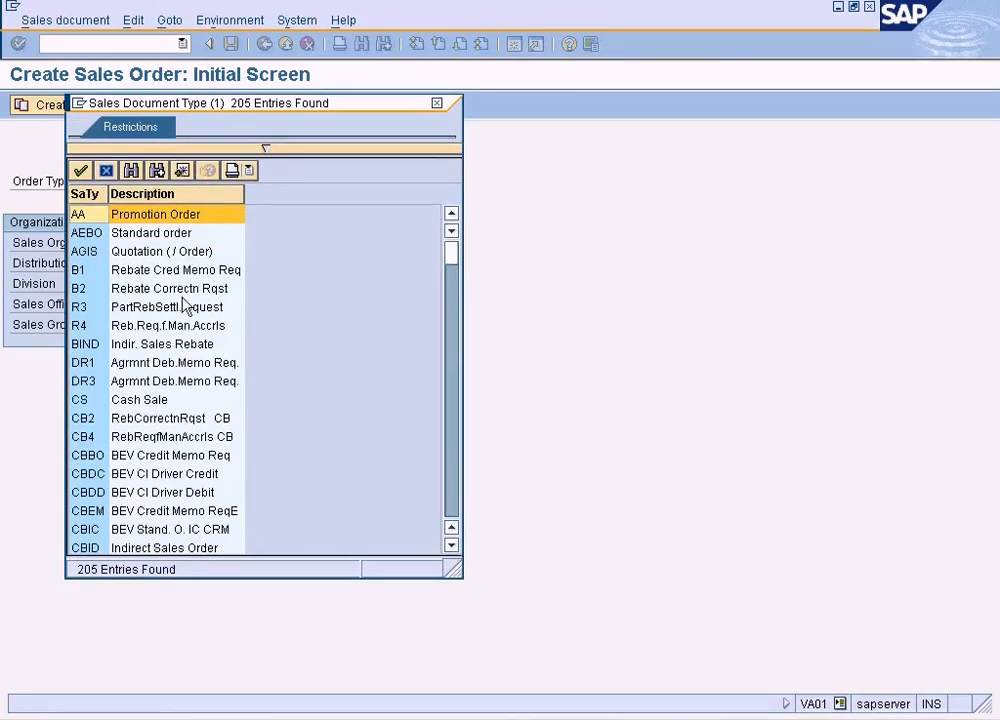
{"action": "left_click", "coordinate": [165, 234]}
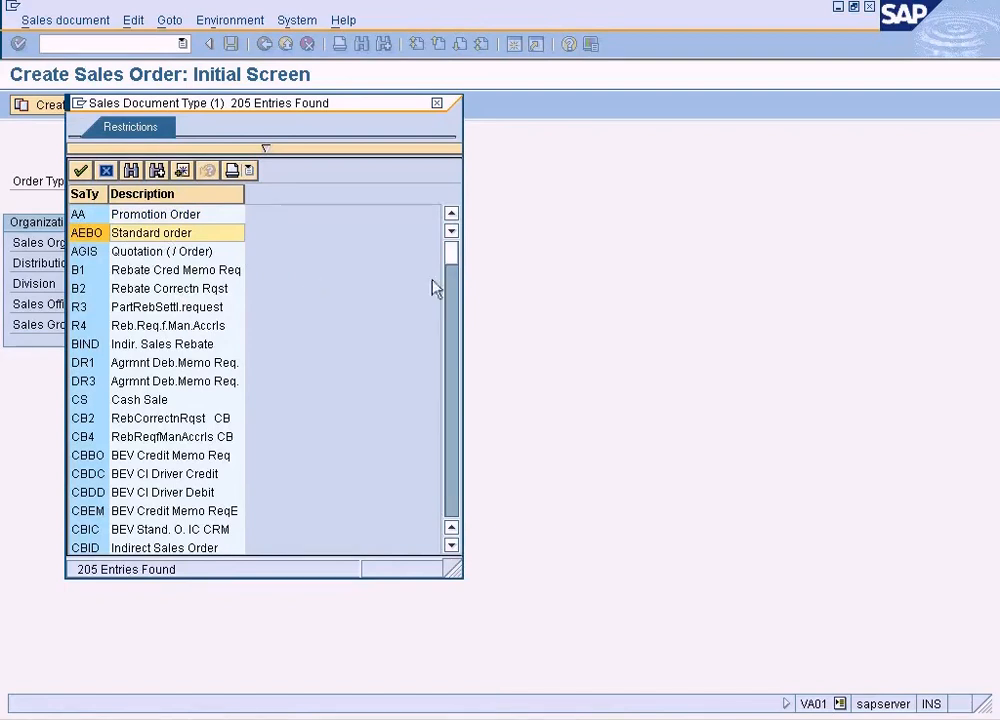
{"action": "left_click", "coordinate": [454, 312]}
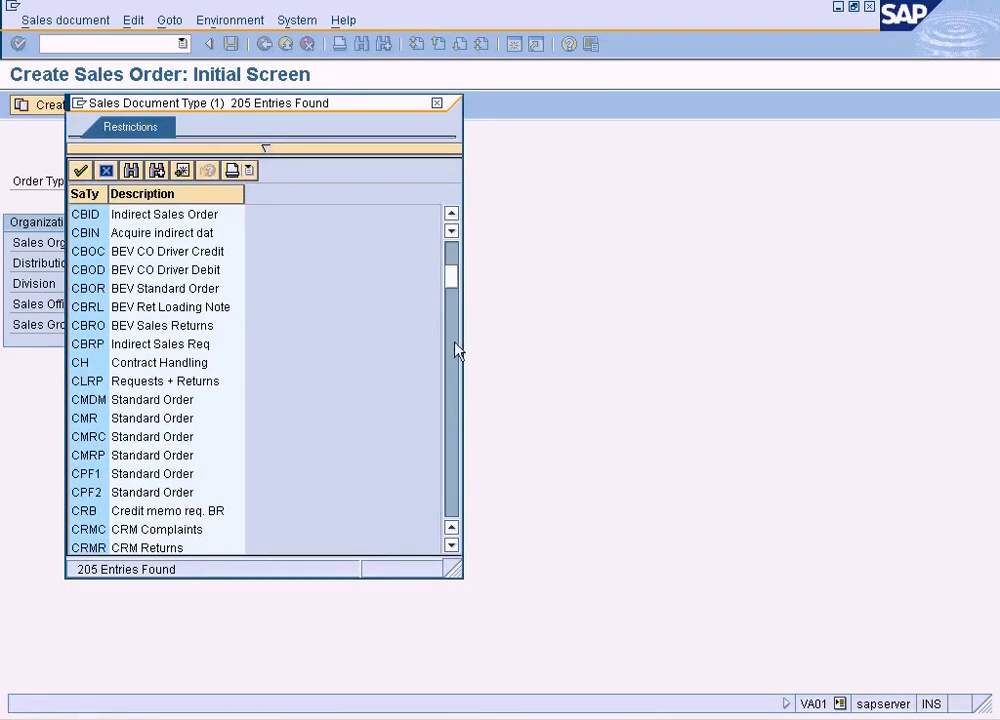
{"action": "left_click", "coordinate": [456, 347]}
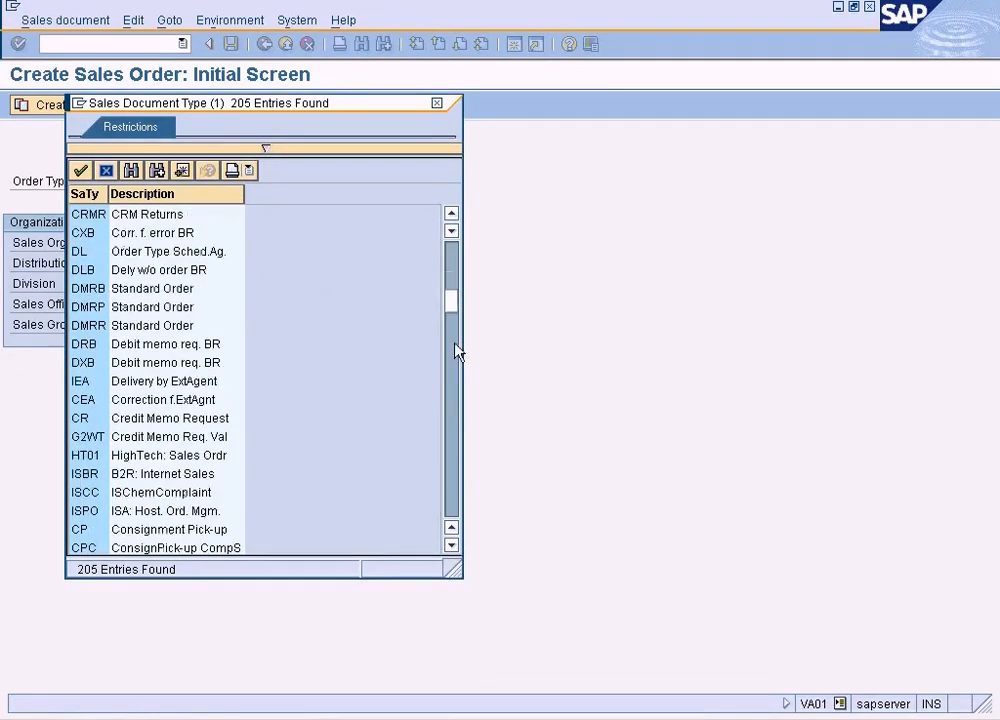
{"action": "left_click", "coordinate": [453, 263]}
{"action": "left_click", "coordinate": [453, 263]}
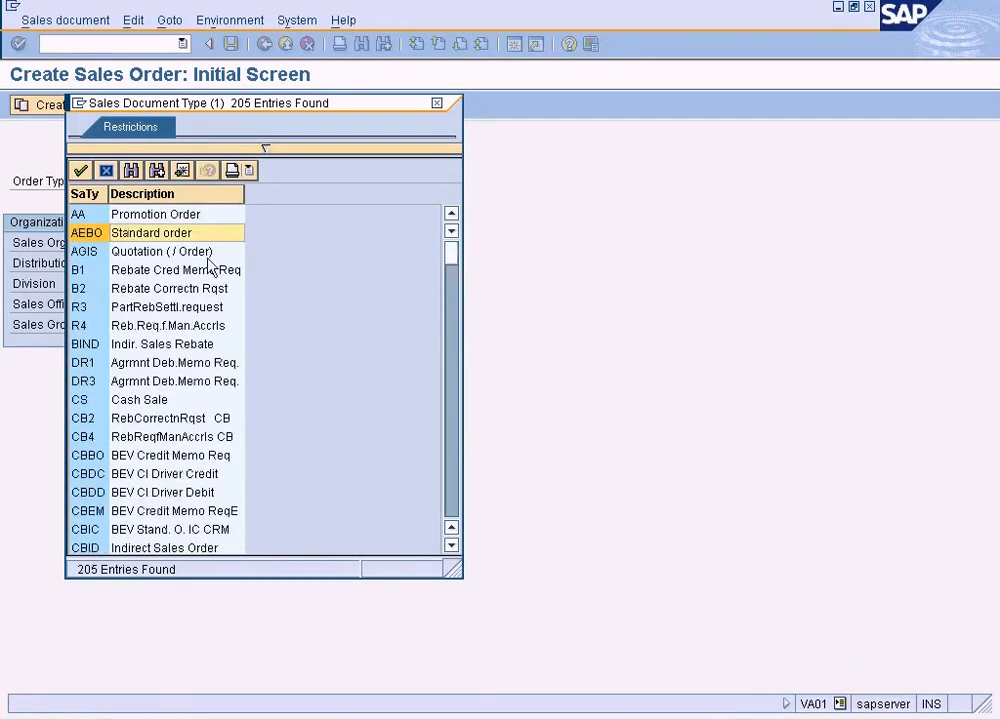
{"action": "double_click", "coordinate": [150, 233]}
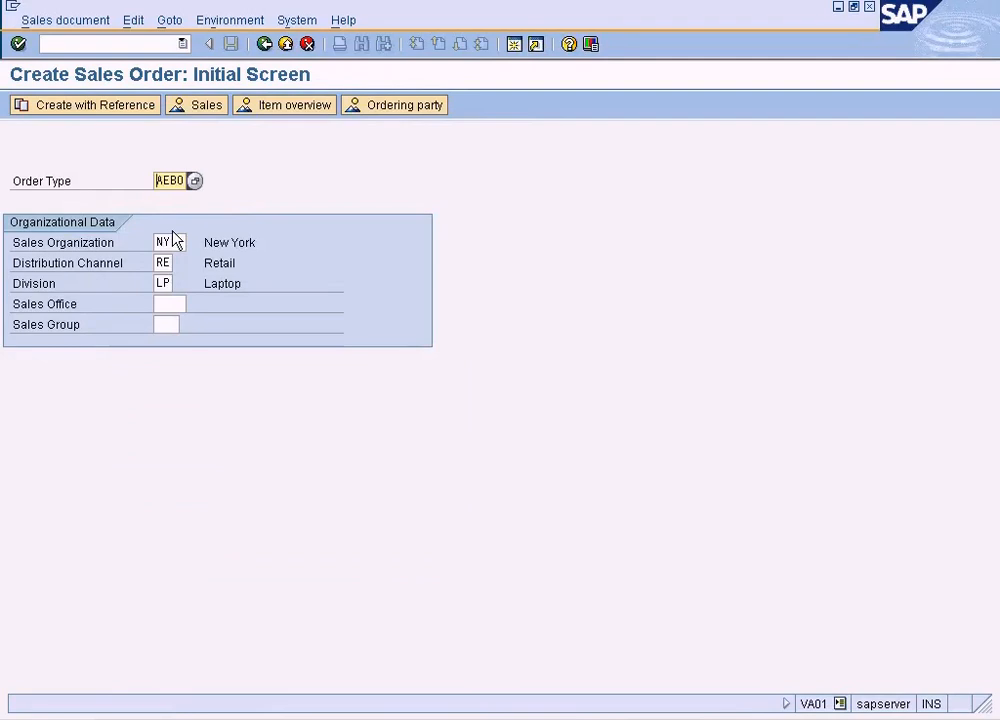
Jump from the order type's field help to its Define Sales Document Types activity in the Sales implementation guide
{"action": "key", "text": "F1"}
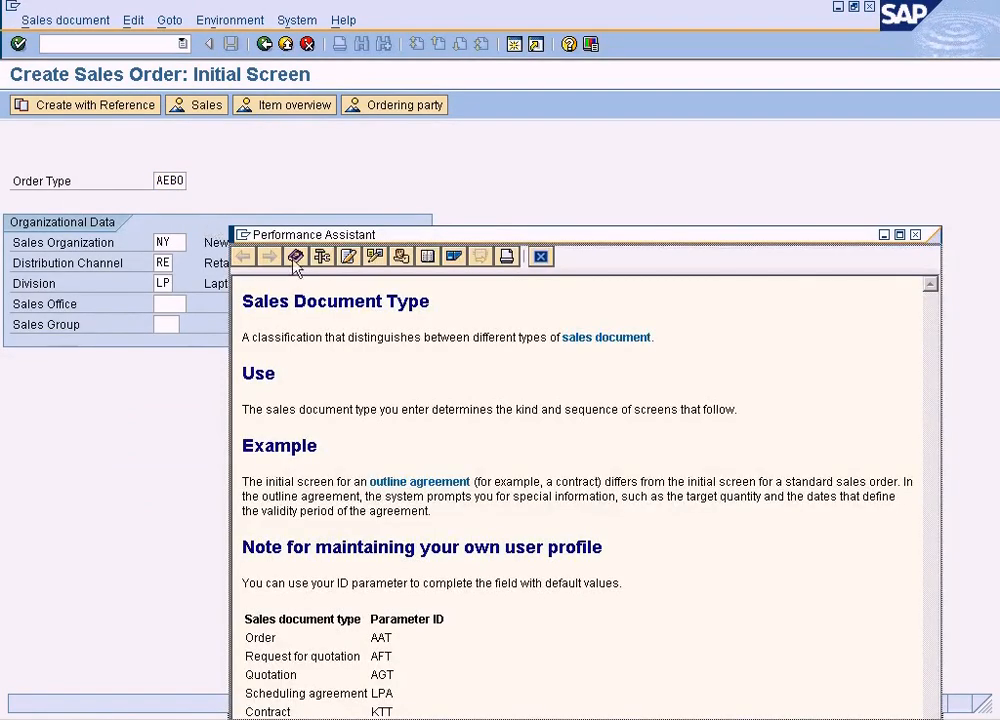
{"action": "left_click", "coordinate": [400, 258]}
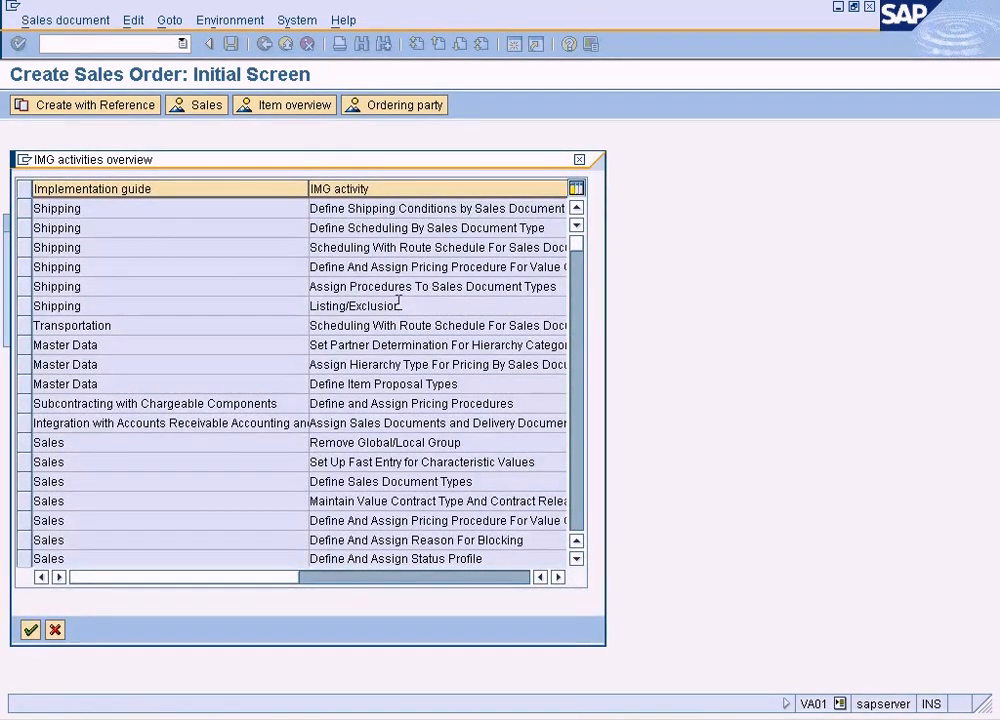
{"action": "left_click", "coordinate": [383, 482]}
{"action": "double_click", "coordinate": [351, 488]}
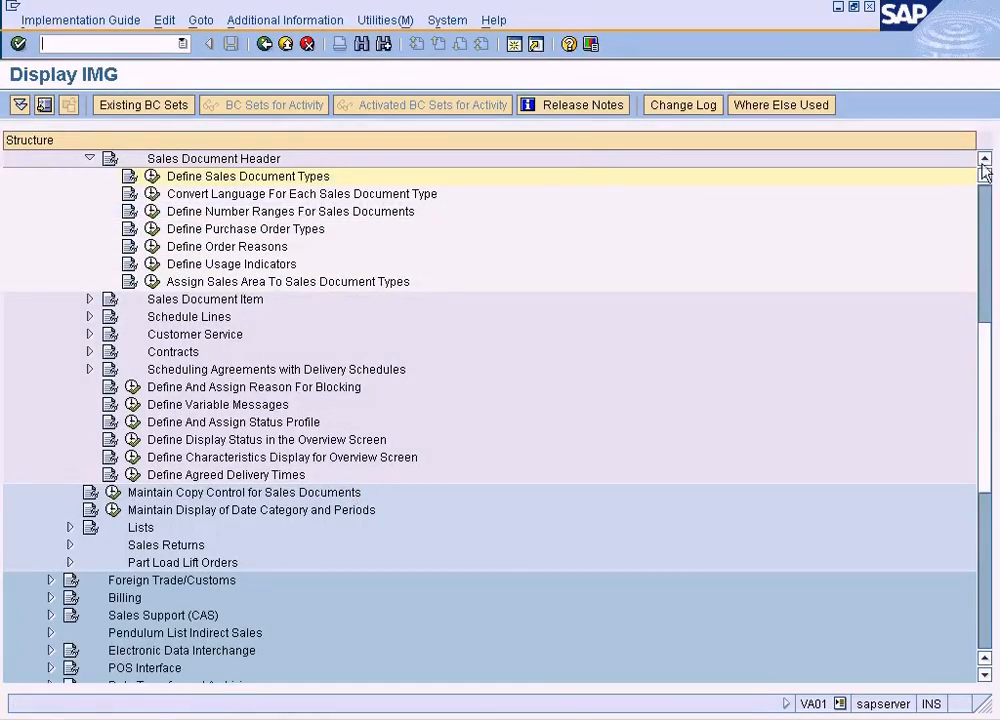
Run Define Sales Document Types under Sales Document Header and open the details of the AEBO Standard order type
{"action": "scroll", "coordinate": [984, 170], "scroll_direction": "up", "scroll_amount": 5}
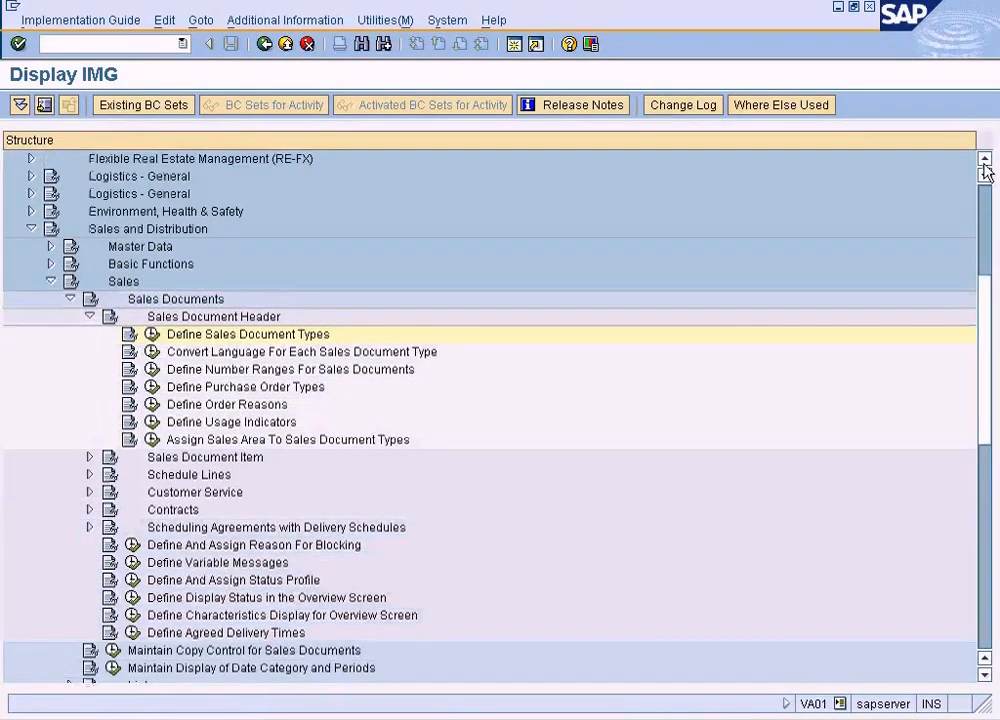
{"action": "scroll", "coordinate": [986, 170], "scroll_direction": "up", "scroll_amount": 2}
{"action": "left_click", "coordinate": [160, 281]}
{"action": "left_click", "coordinate": [152, 368]}
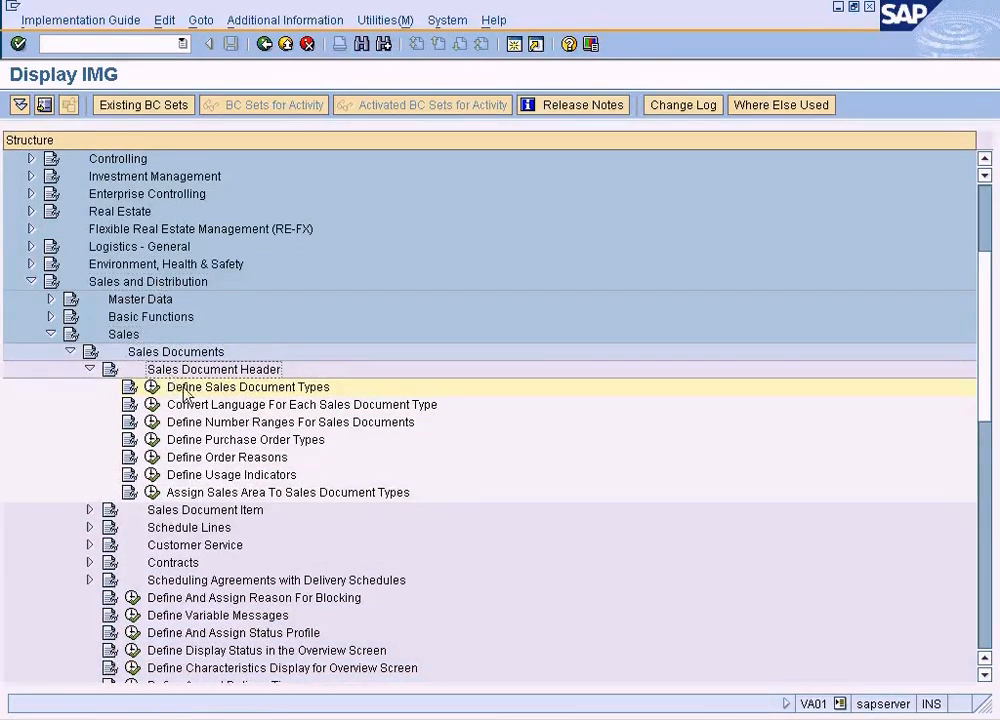
{"action": "double_click", "coordinate": [283, 388]}
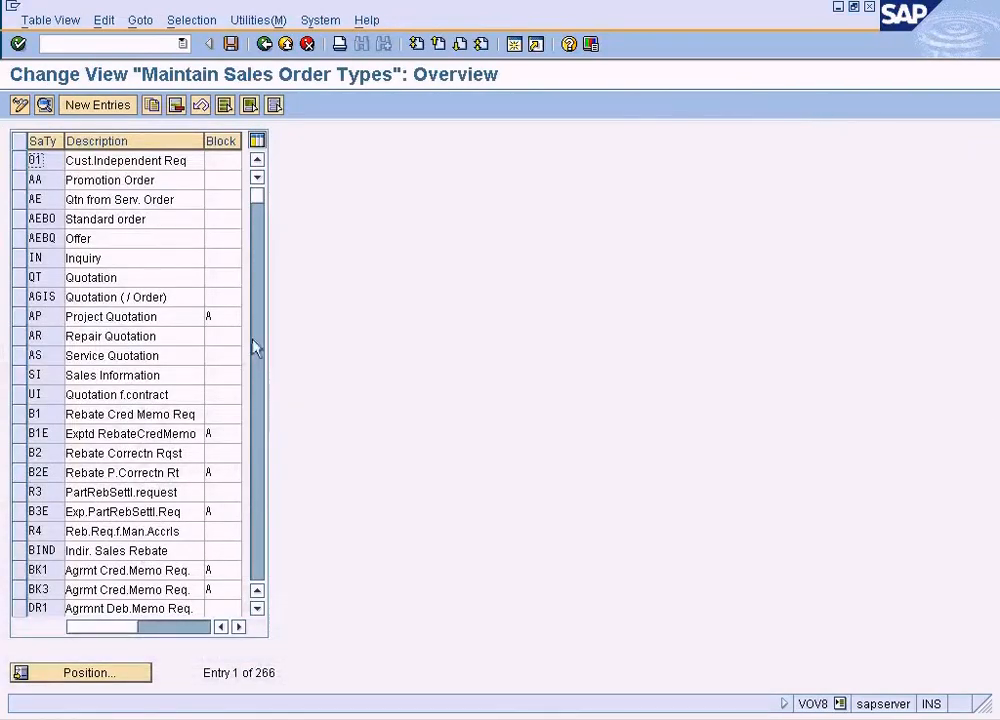
{"action": "left_click", "coordinate": [108, 219]}
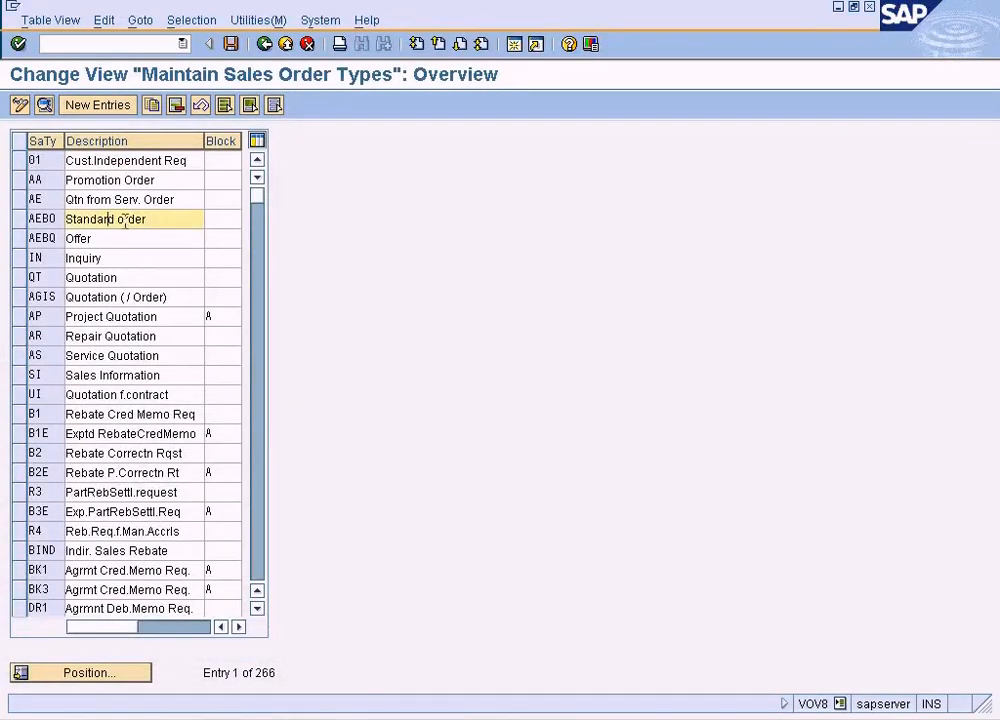
{"action": "double_click", "coordinate": [126, 221]}
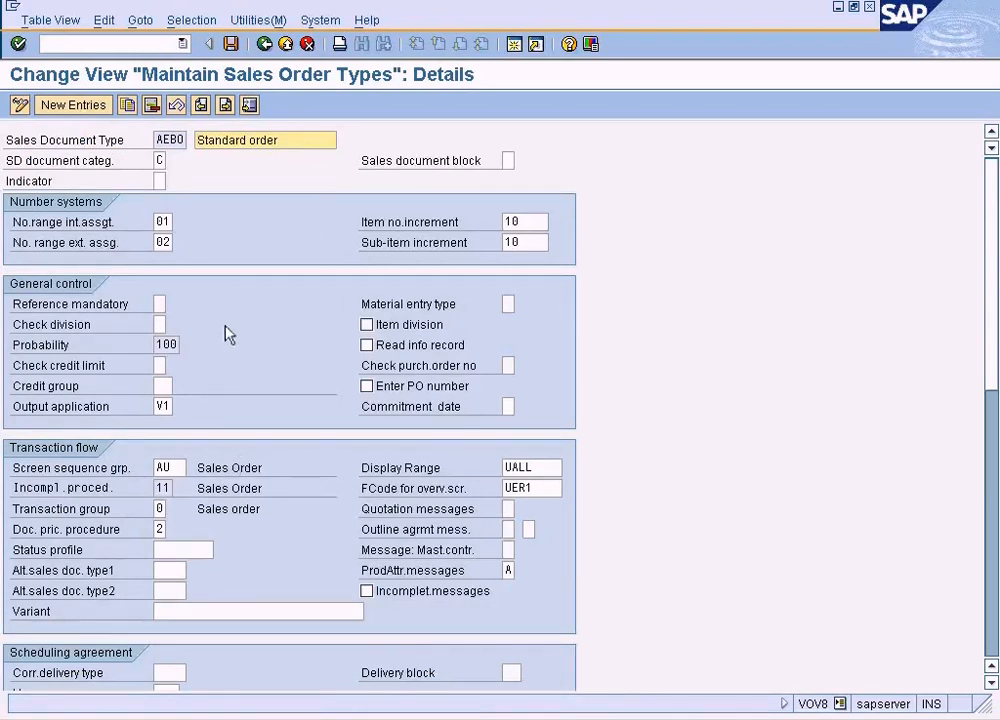
Examine the possible SD document categories and the internal number range assignment of the AEBO order type
{"action": "left_click", "coordinate": [159, 161]}
{"action": "key", "text": "F4"}
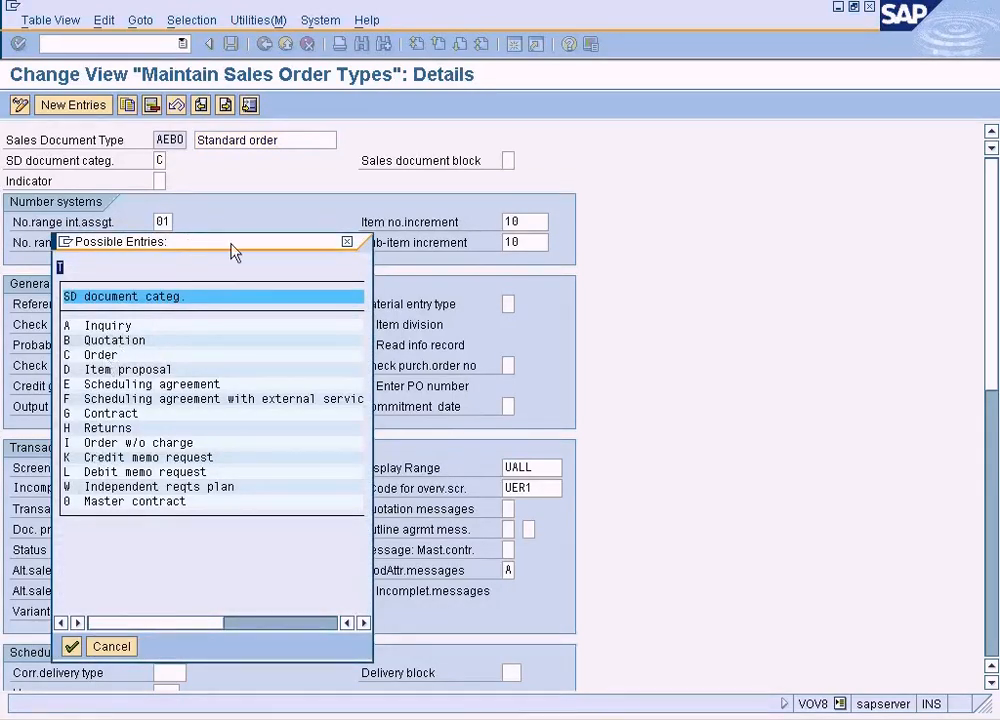
{"action": "left_click_drag", "start_coordinate": [234, 242], "coordinate": [451, 231]}
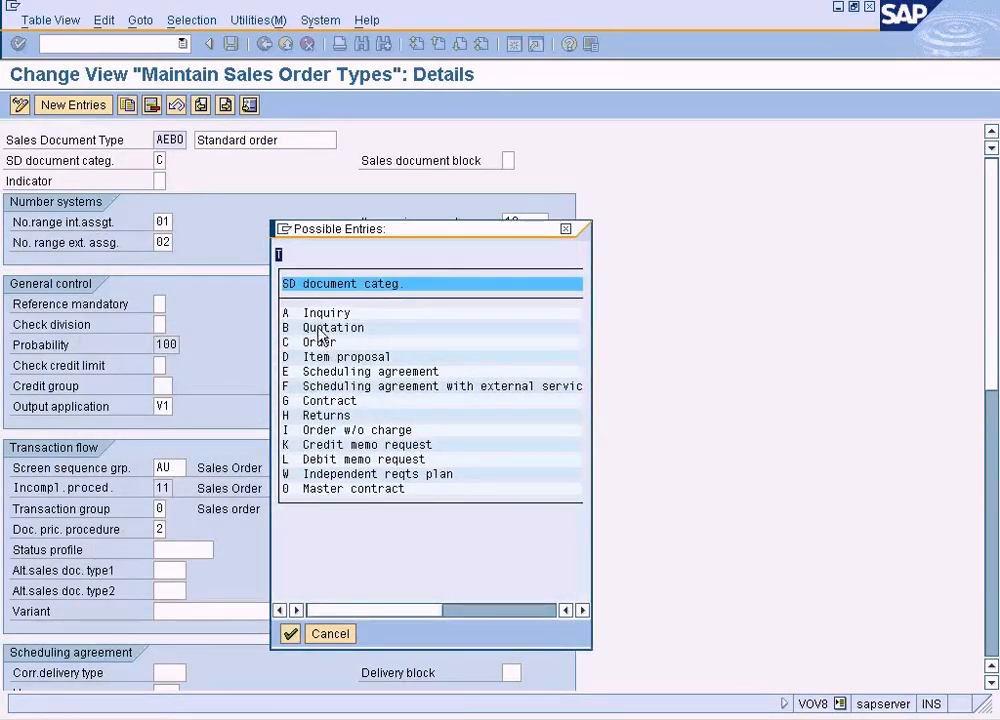
{"action": "left_click", "coordinate": [330, 634]}
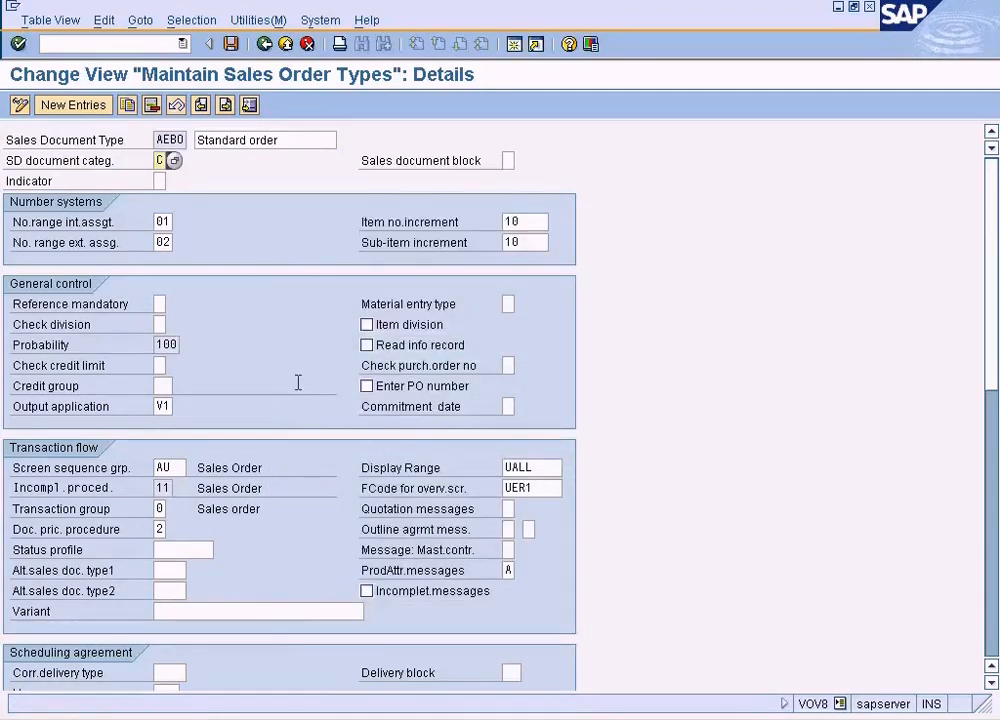
{"action": "left_click", "coordinate": [159, 222]}
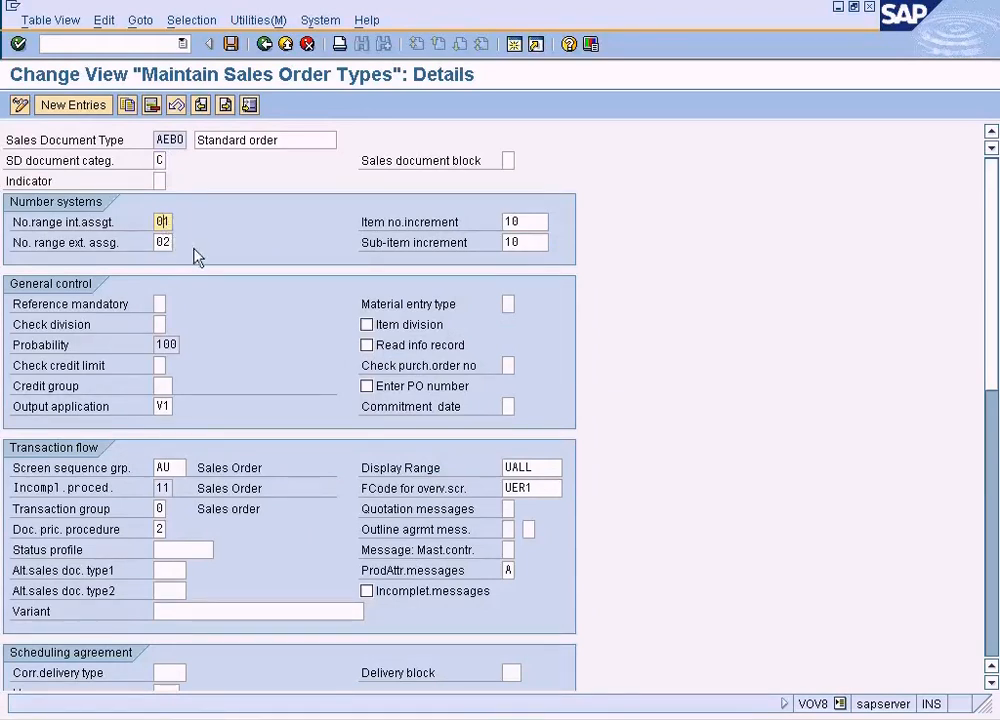
Return to the implementation guide and open the SD document number range intervals for maintenance
{"action": "left_click", "coordinate": [265, 44]}
{"action": "left_click", "coordinate": [307, 44]}
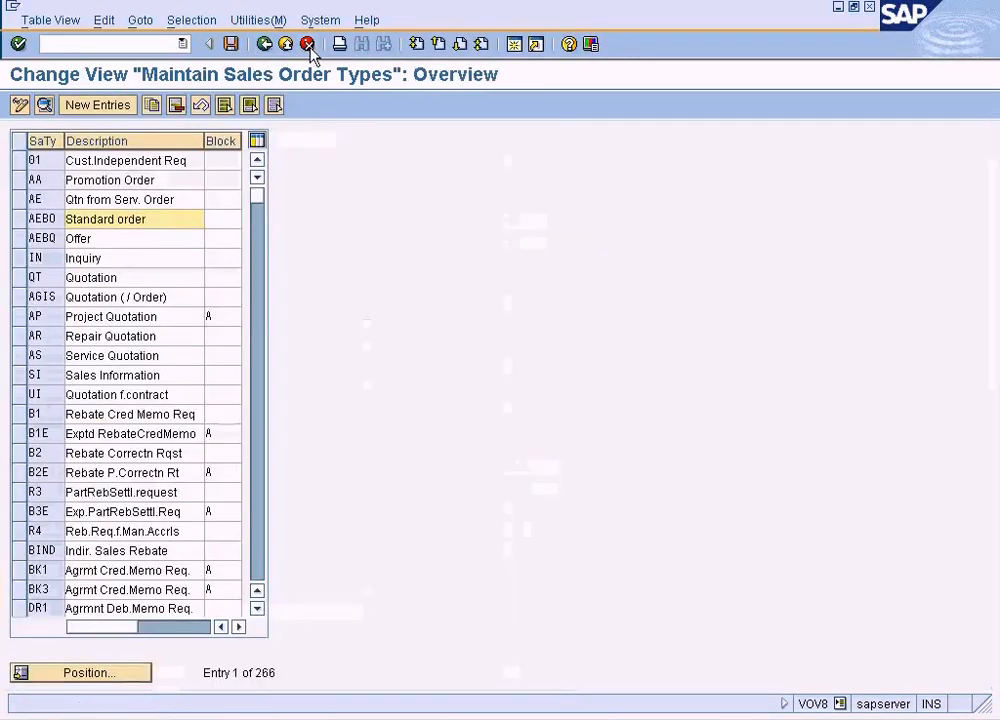
{"action": "left_click", "coordinate": [266, 45]}
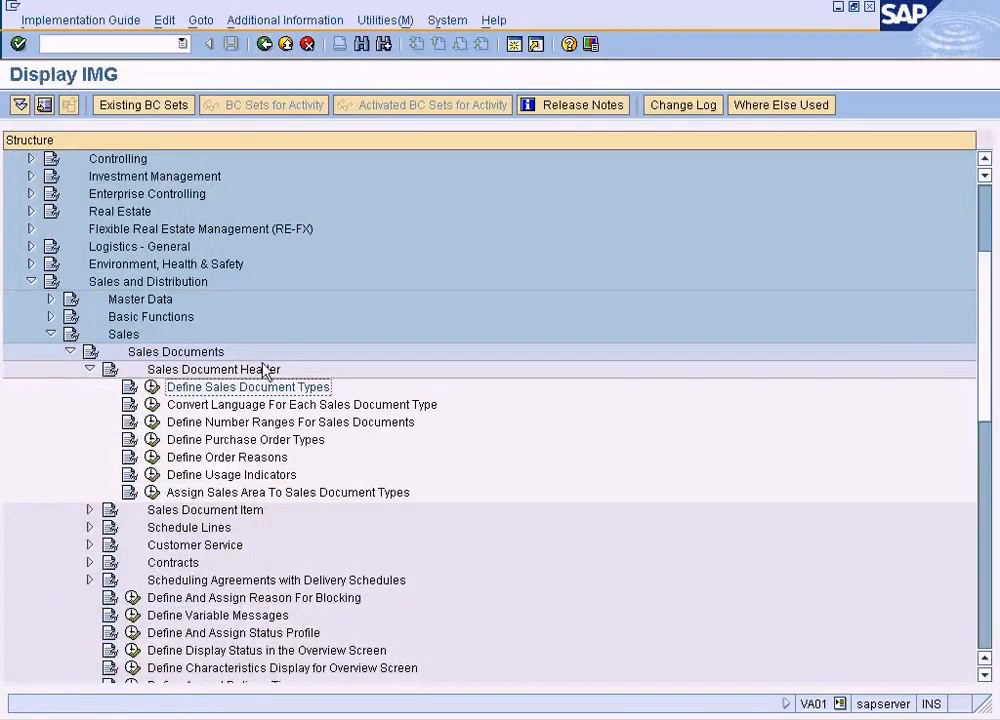
{"action": "left_click", "coordinate": [274, 421]}
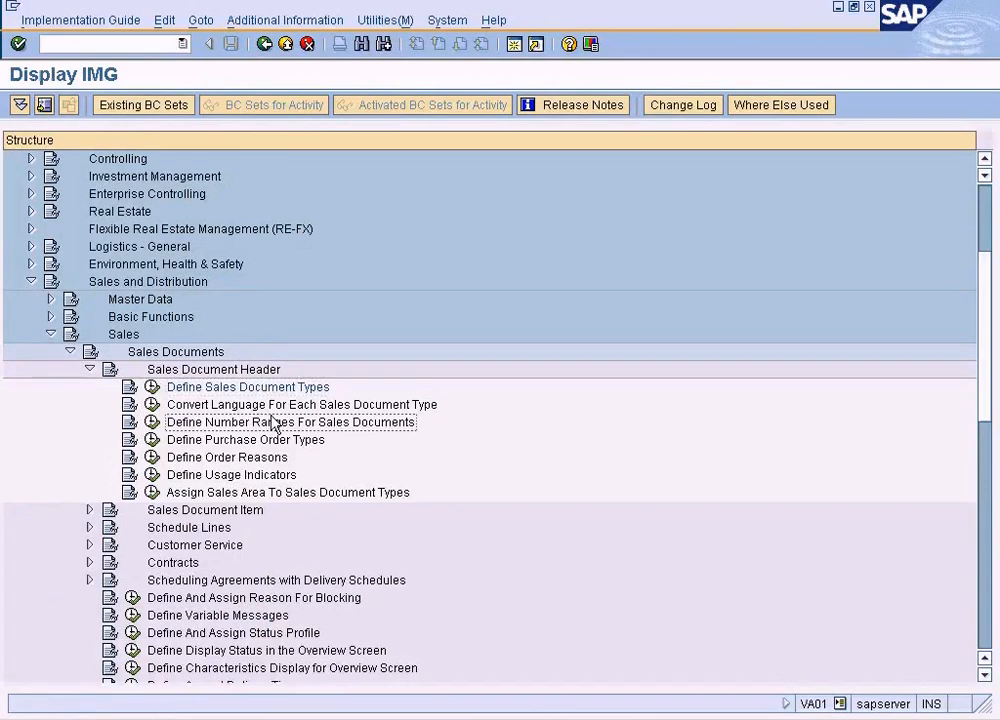
{"action": "left_click", "coordinate": [152, 422]}
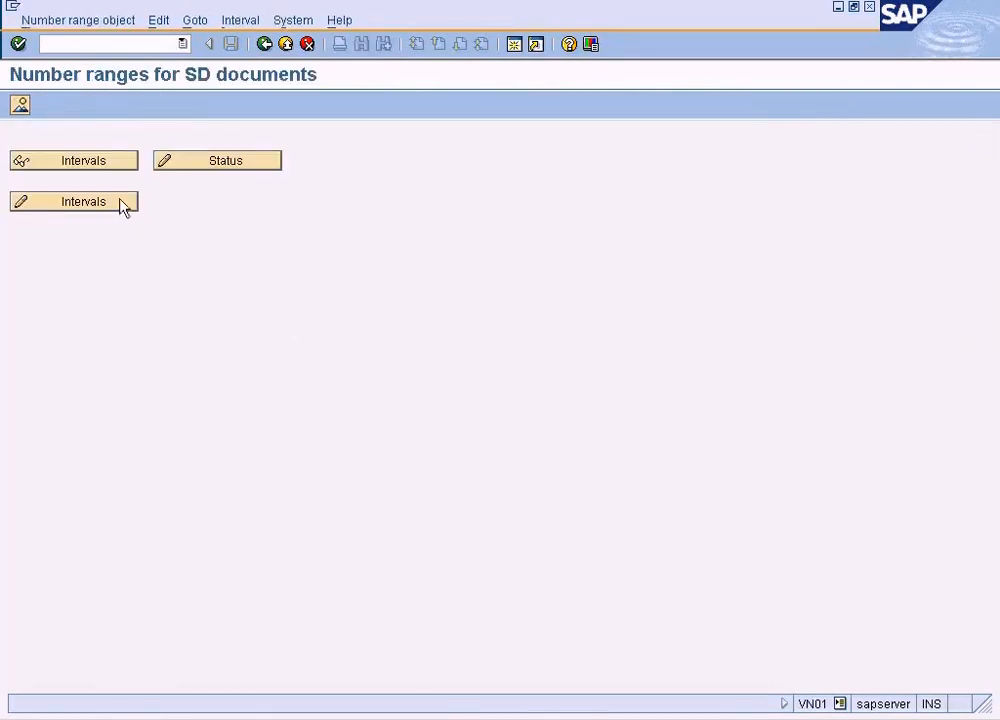
{"action": "left_click", "coordinate": [98, 204]}
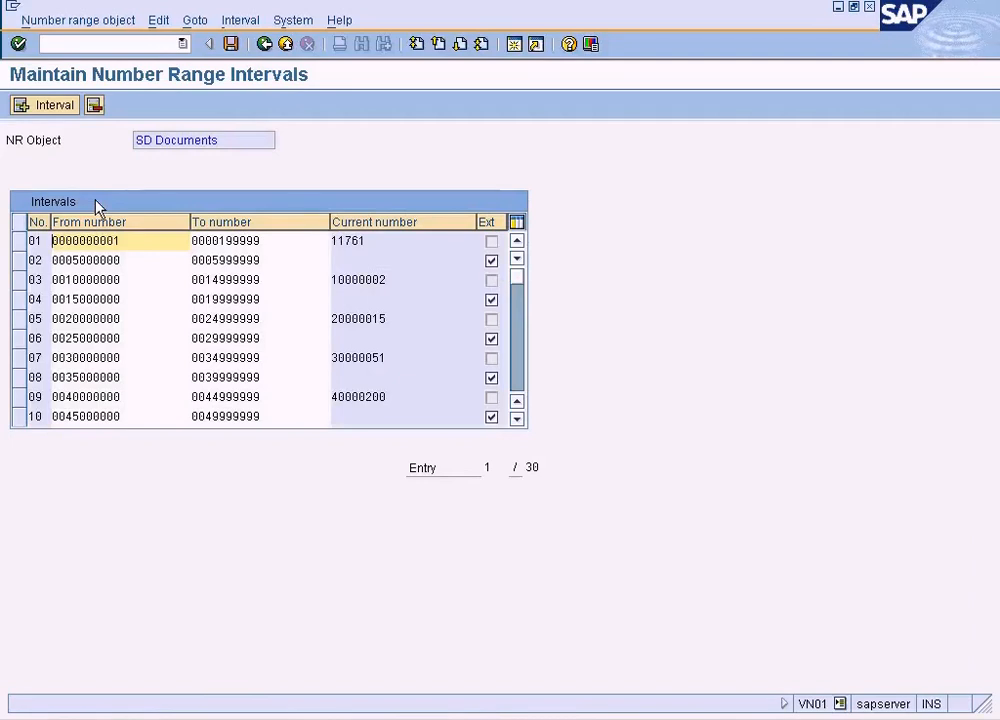
Try to add number range interval 40 for SD documents, using the free interval from 110000000 to 179999999
{"action": "left_click", "coordinate": [54, 106]}
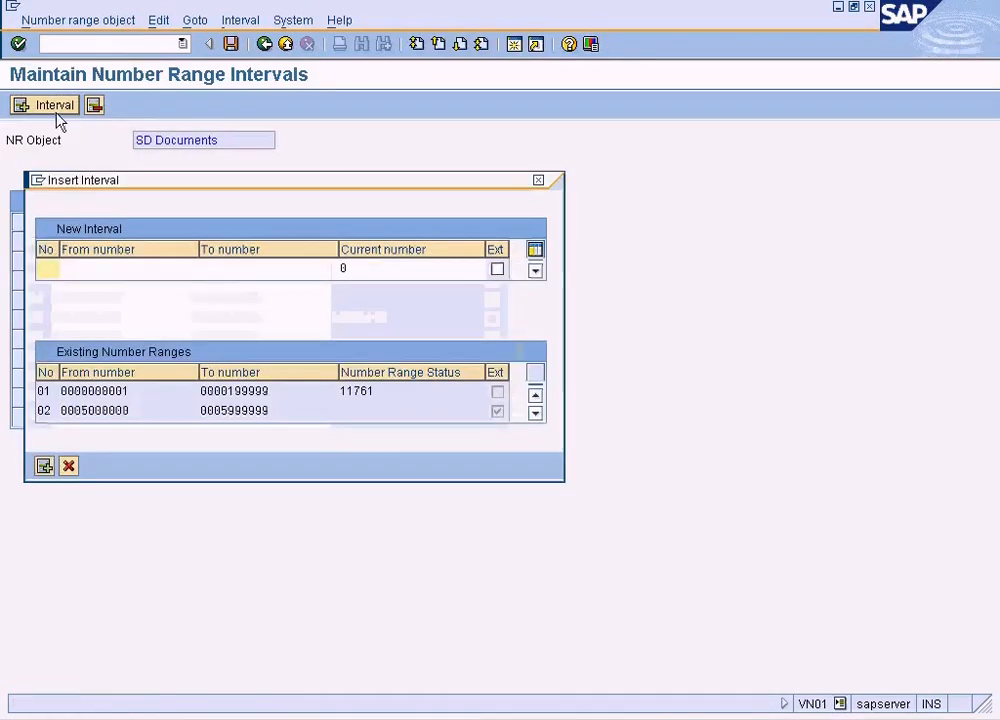
{"action": "type", "text": "40"}
{"action": "left_click", "coordinate": [62, 272]}
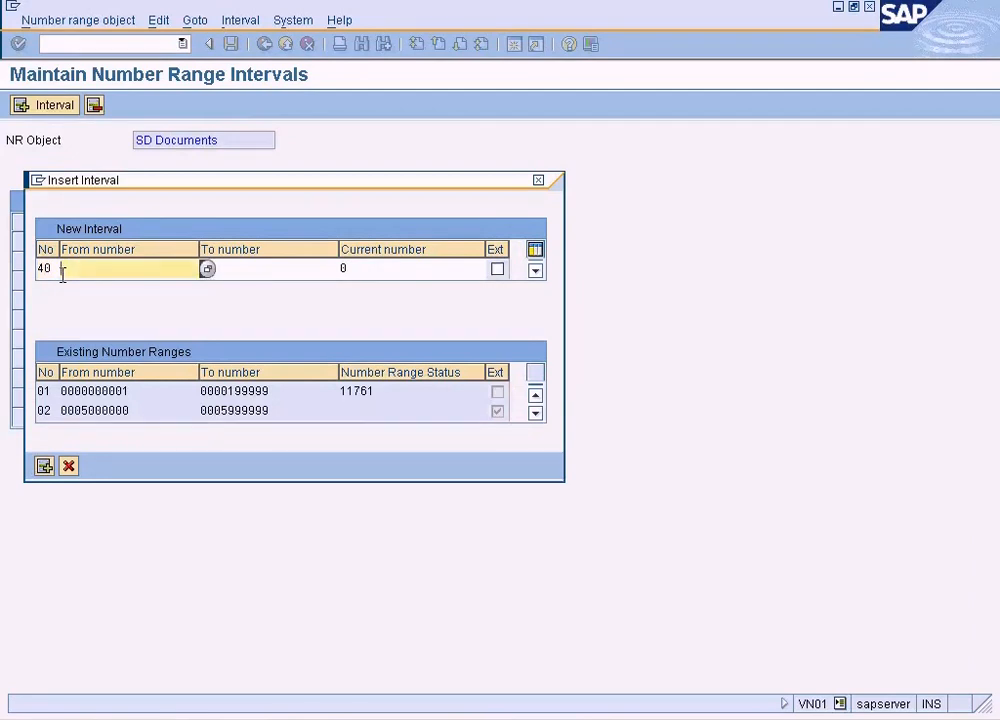
{"action": "left_click", "coordinate": [208, 268]}
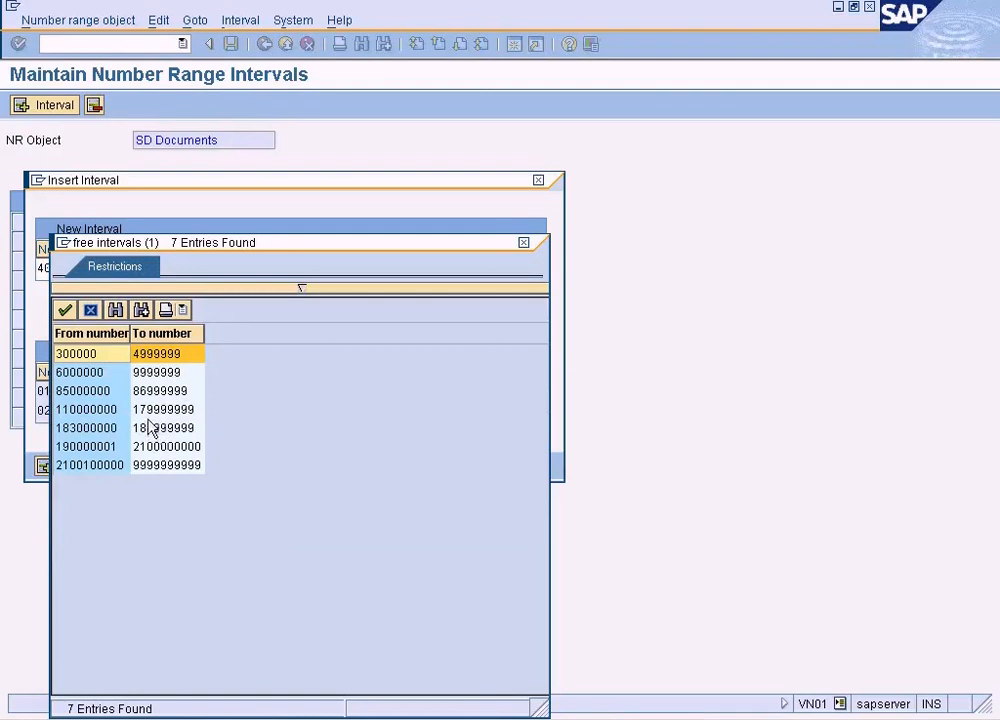
{"action": "double_click", "coordinate": [150, 411]}
{"action": "left_click", "coordinate": [280, 267]}
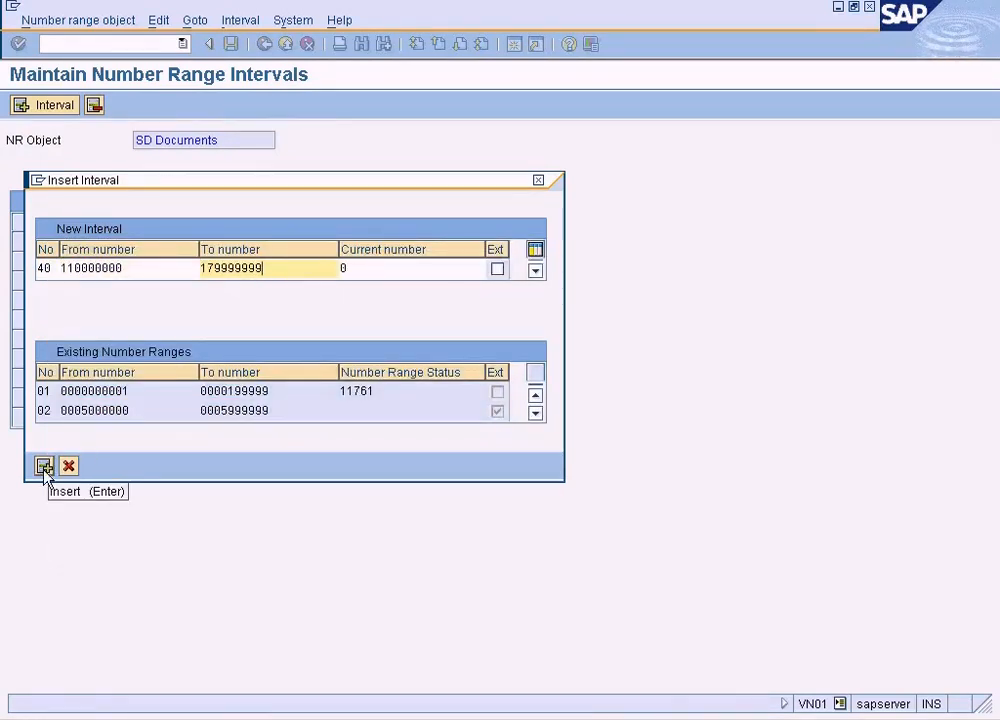
{"action": "left_click_drag", "start_coordinate": [54, 268], "coordinate": [27, 268]}
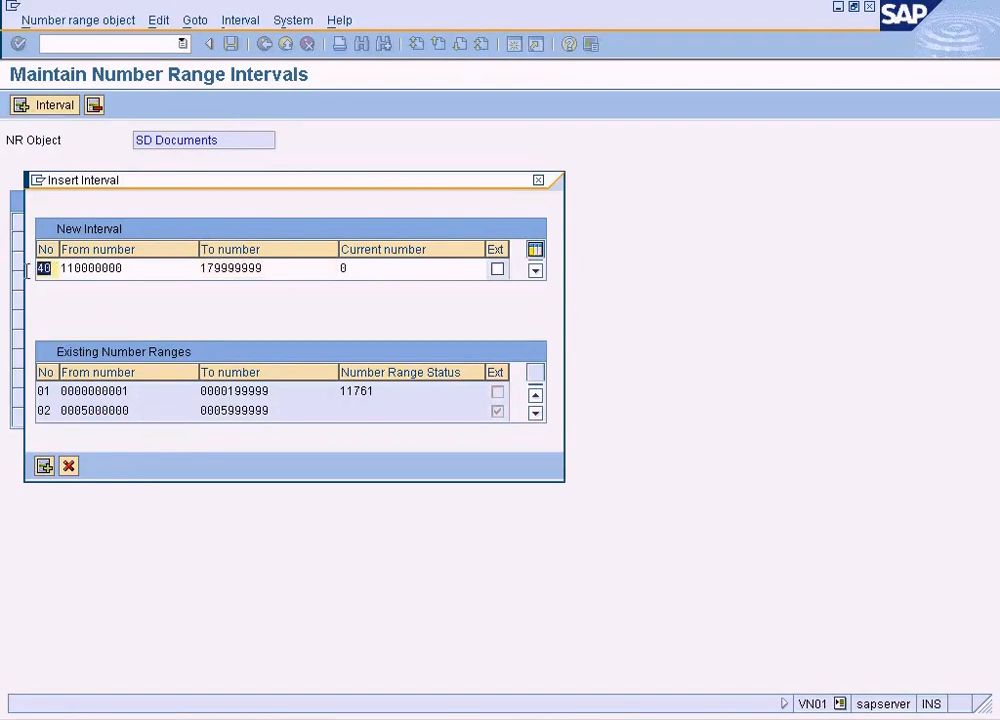
{"action": "left_click", "coordinate": [70, 467]}
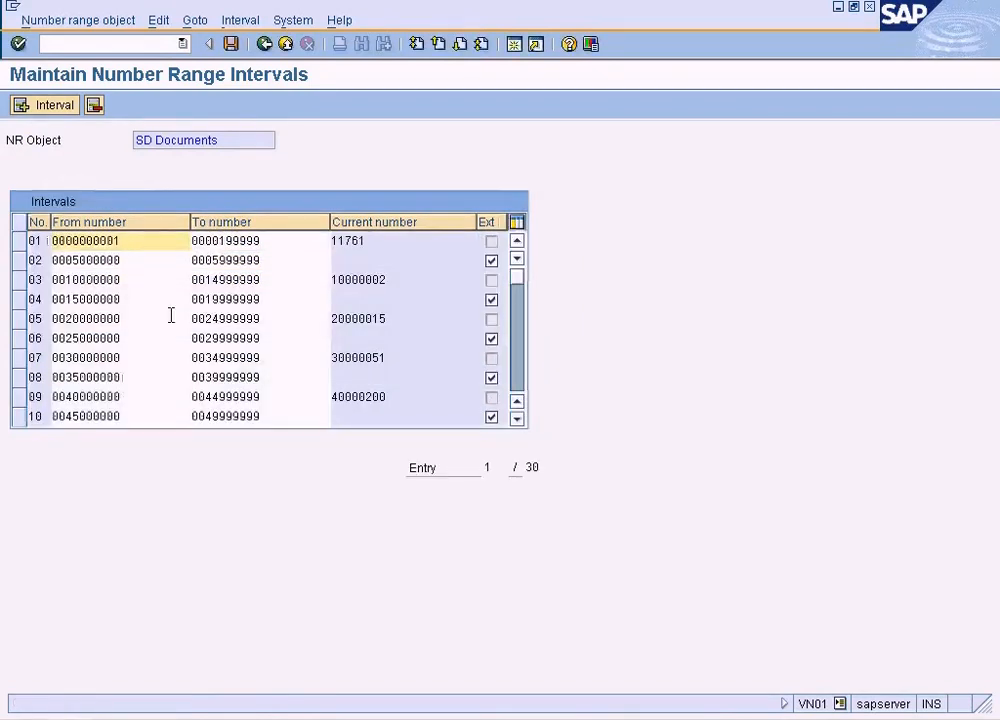
Reopen the AEBO Standard order type details from the implementation guide and set the internal number range assignment to 40
{"action": "left_click", "coordinate": [264, 44]}
{"action": "left_click", "coordinate": [333, 332]}
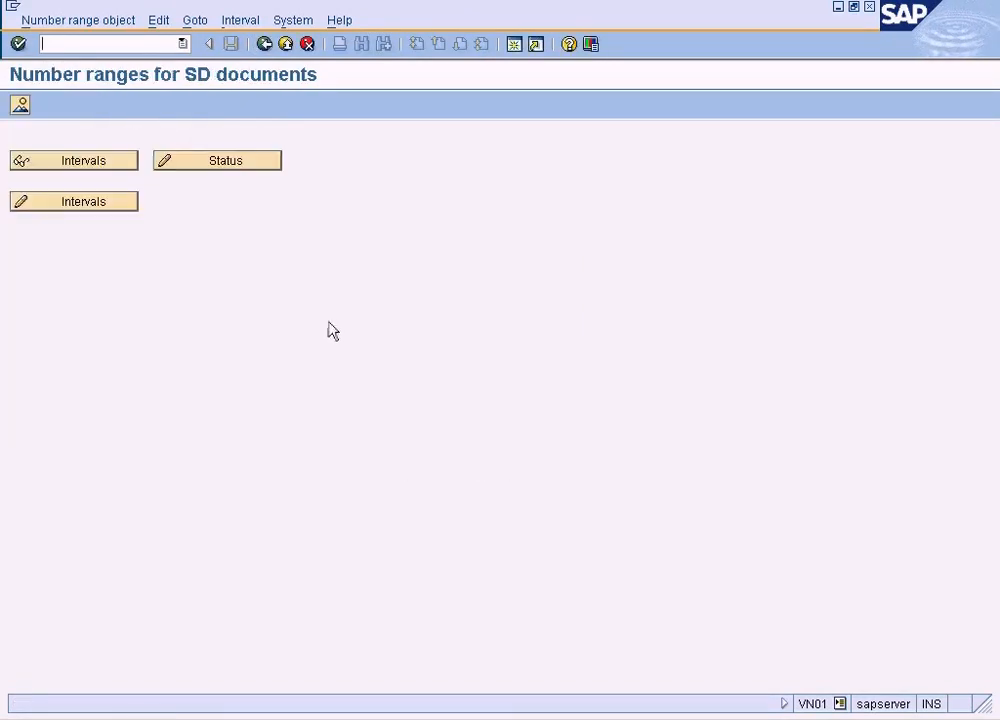
{"action": "left_click", "coordinate": [264, 44]}
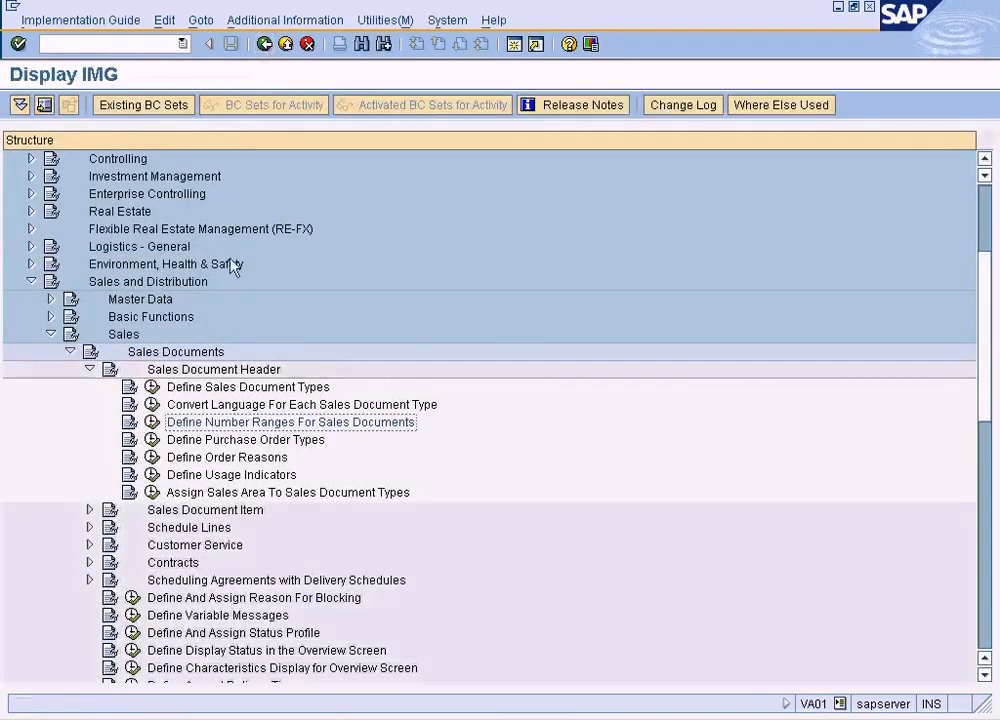
{"action": "left_click", "coordinate": [152, 388]}
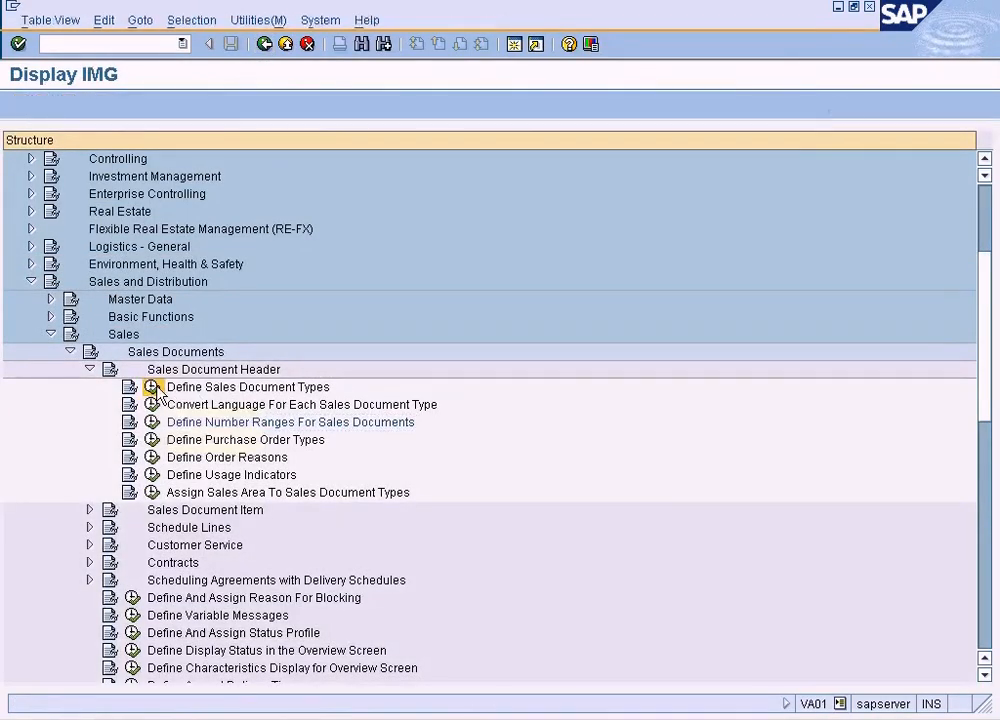
{"action": "left_click", "coordinate": [108, 219]}
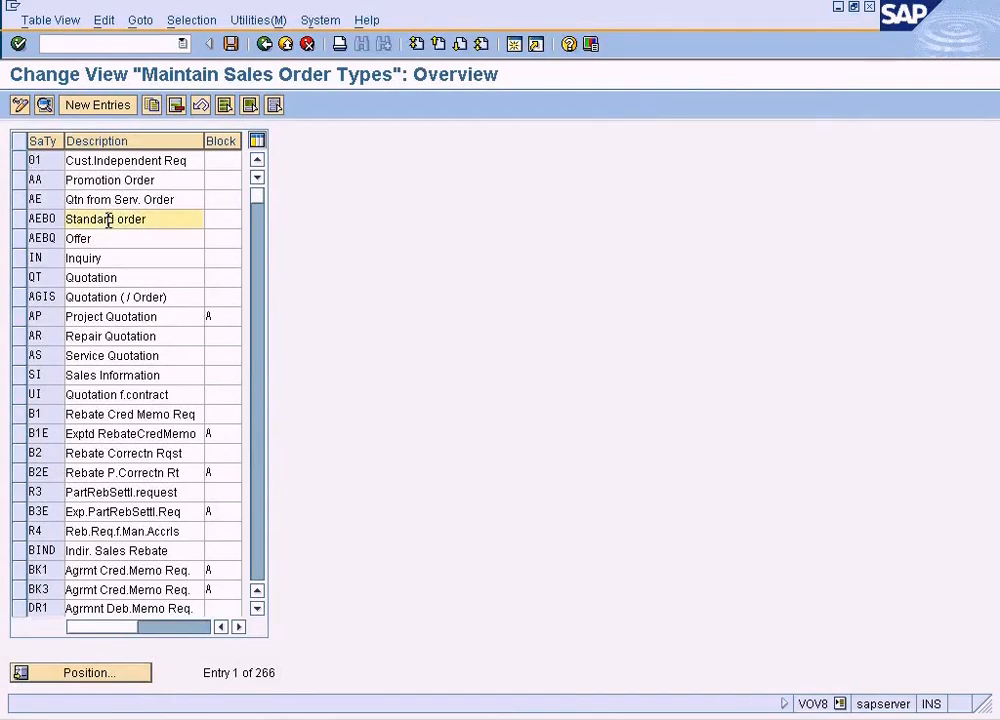
{"action": "double_click", "coordinate": [108, 219]}
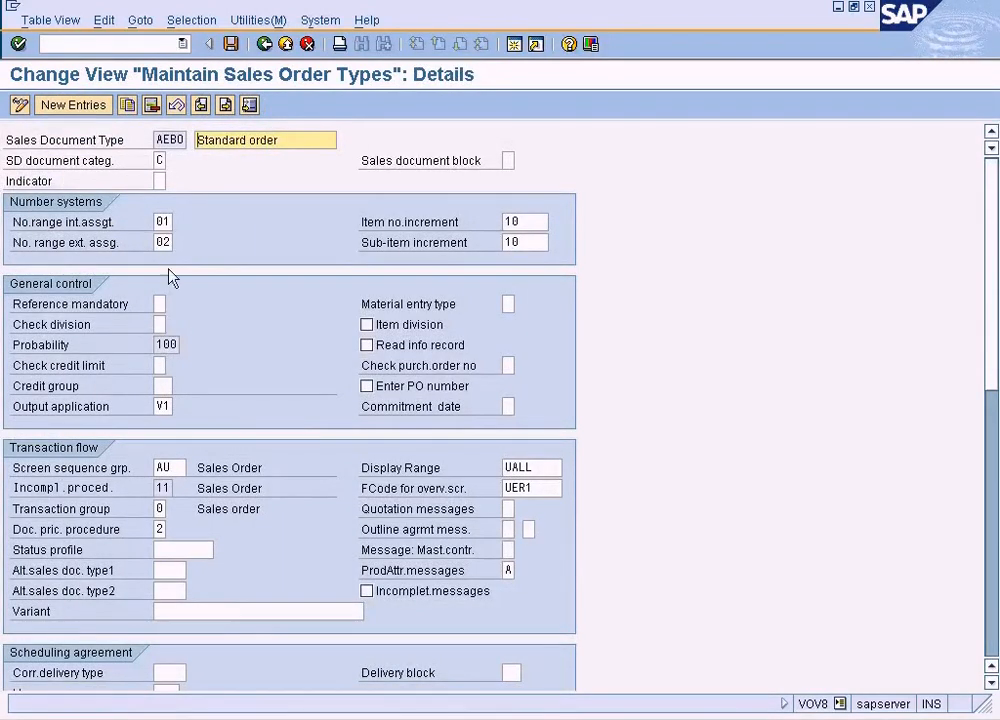
{"action": "double_click", "coordinate": [160, 221]}
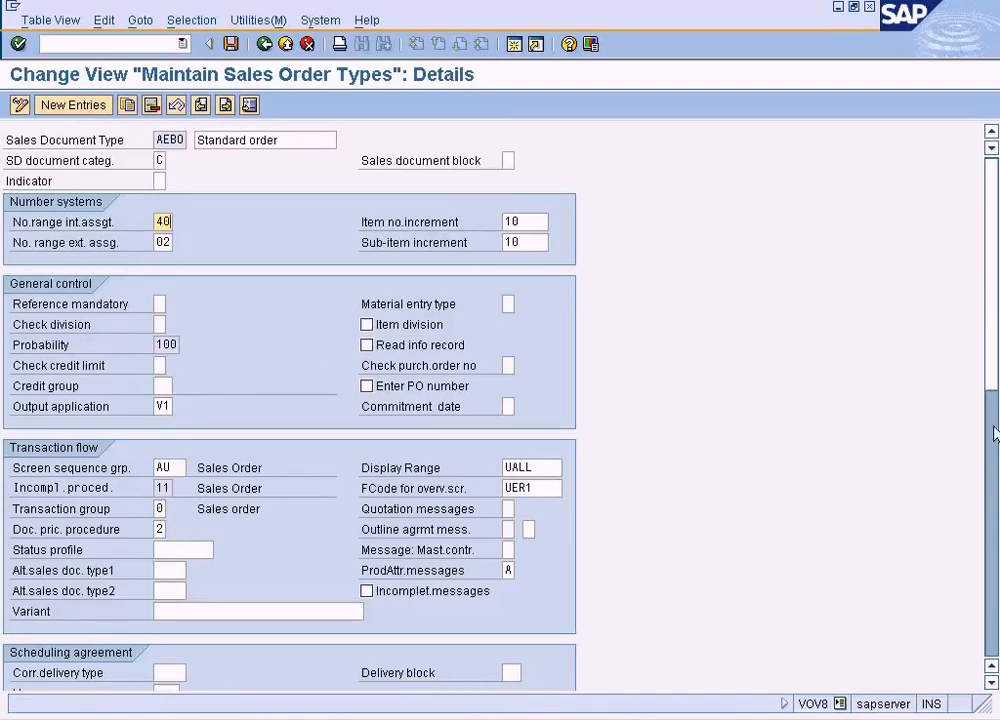
Examine the AEBO order type's shipping, billing, date and contract settings and the possible delivery blocks
{"action": "left_click_drag", "start_coordinate": [993, 387], "coordinate": [951, 597]}
{"action": "left_click", "coordinate": [992, 634]}
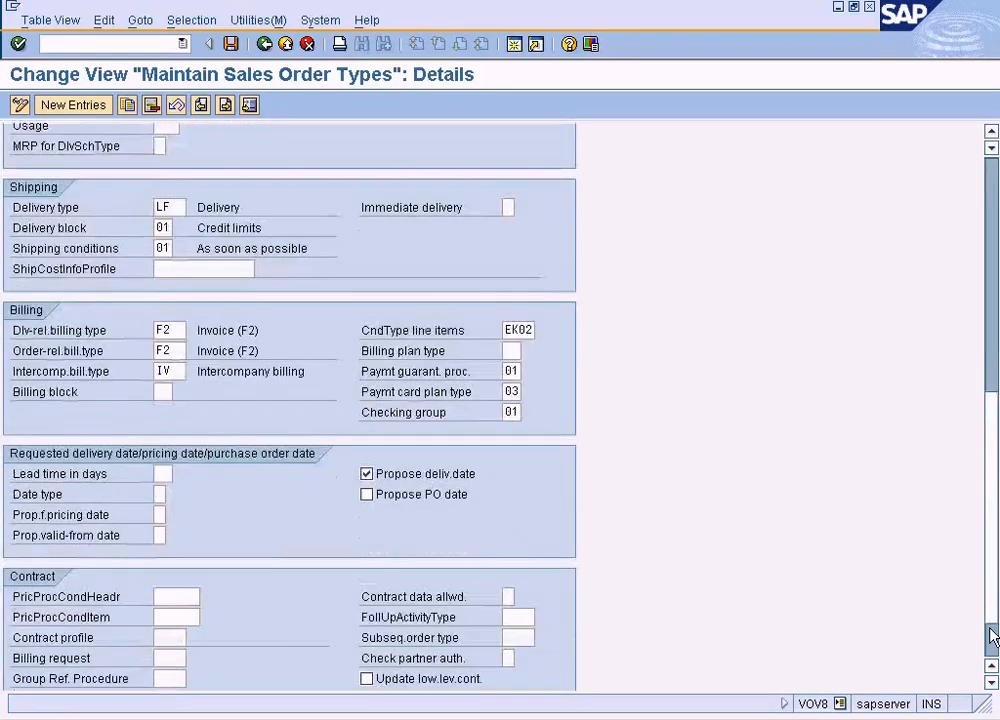
{"action": "left_click", "coordinate": [992, 634]}
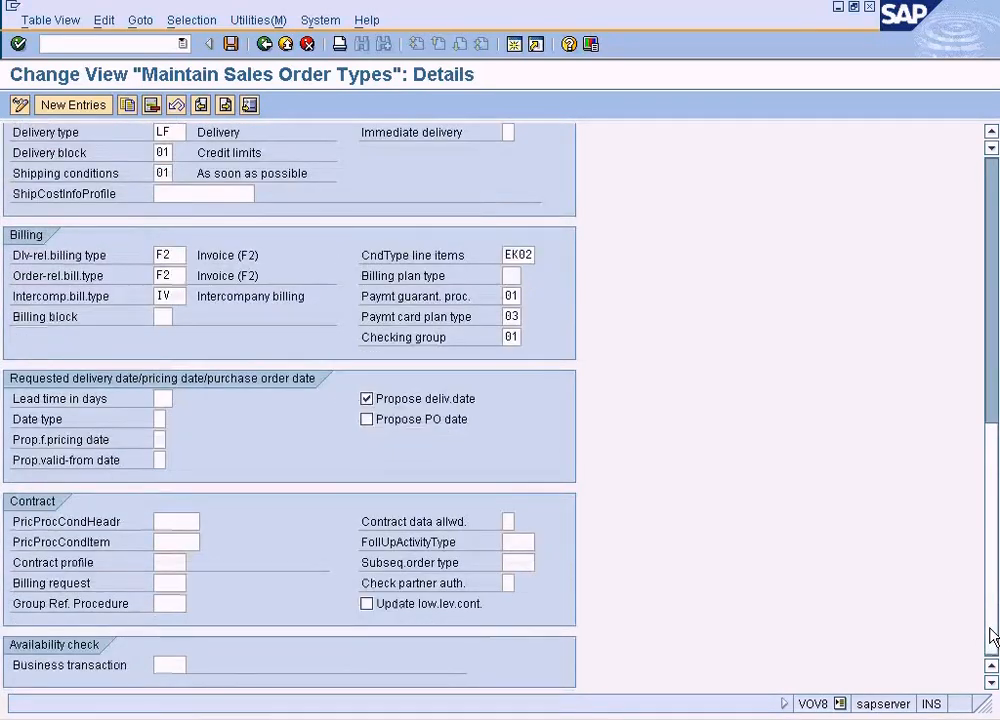
{"action": "left_click_drag", "start_coordinate": [993, 608], "coordinate": [970, 518]}
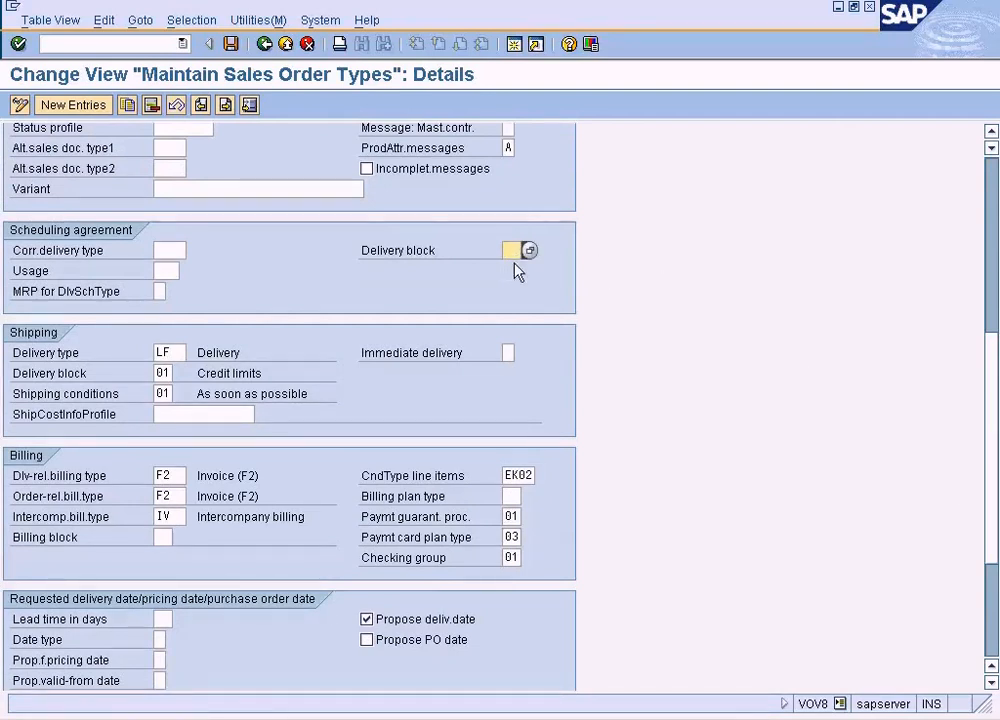
{"action": "key", "text": "F4"}
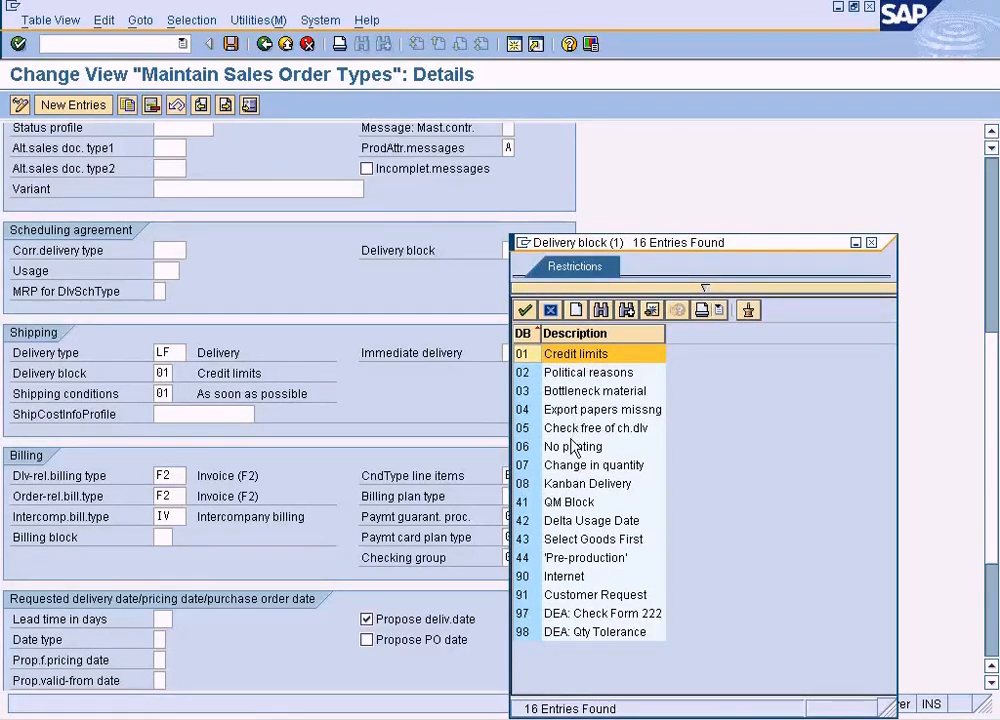
{"action": "left_click", "coordinate": [871, 242]}
{"action": "scroll", "coordinate": [997, 297], "scroll_direction": "up", "scroll_amount": 3}
{"action": "scroll", "coordinate": [997, 297], "scroll_direction": "up", "scroll_amount": 5}
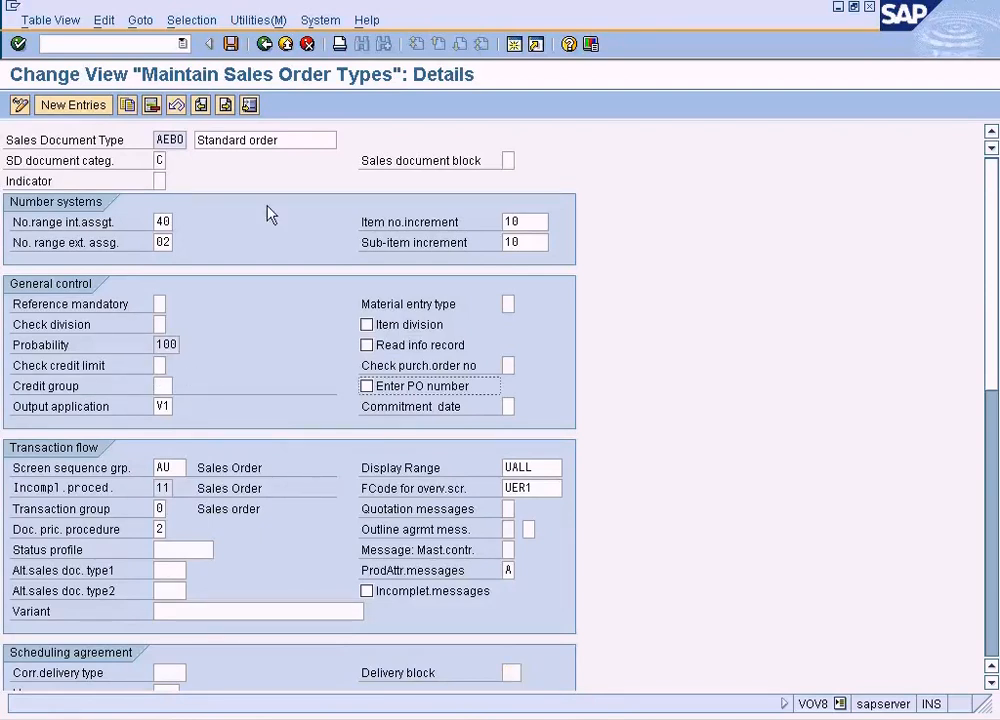
Leave the AEBO order type details and discard the unsaved changes
{"action": "left_click", "coordinate": [264, 44]}
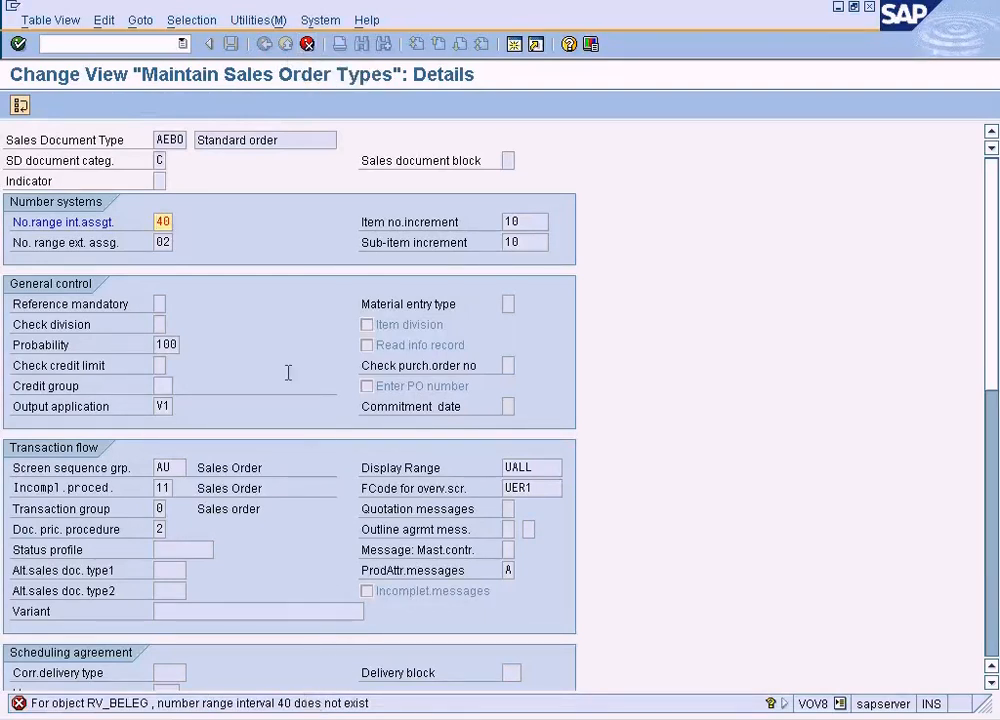
{"action": "left_click", "coordinate": [308, 45]}
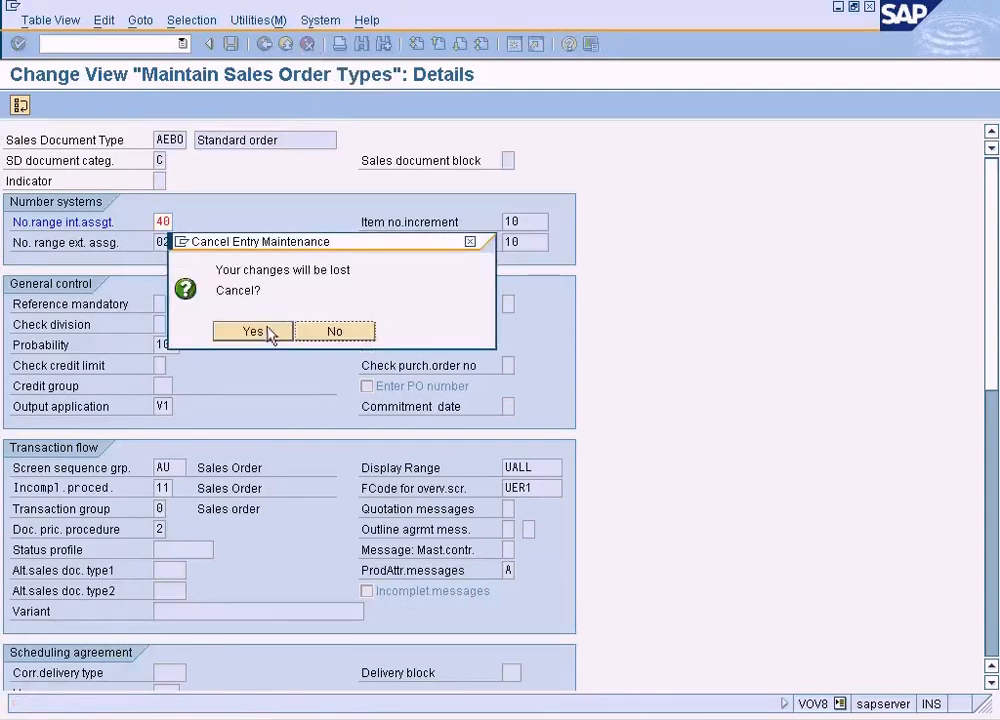
{"action": "left_click", "coordinate": [252, 331]}
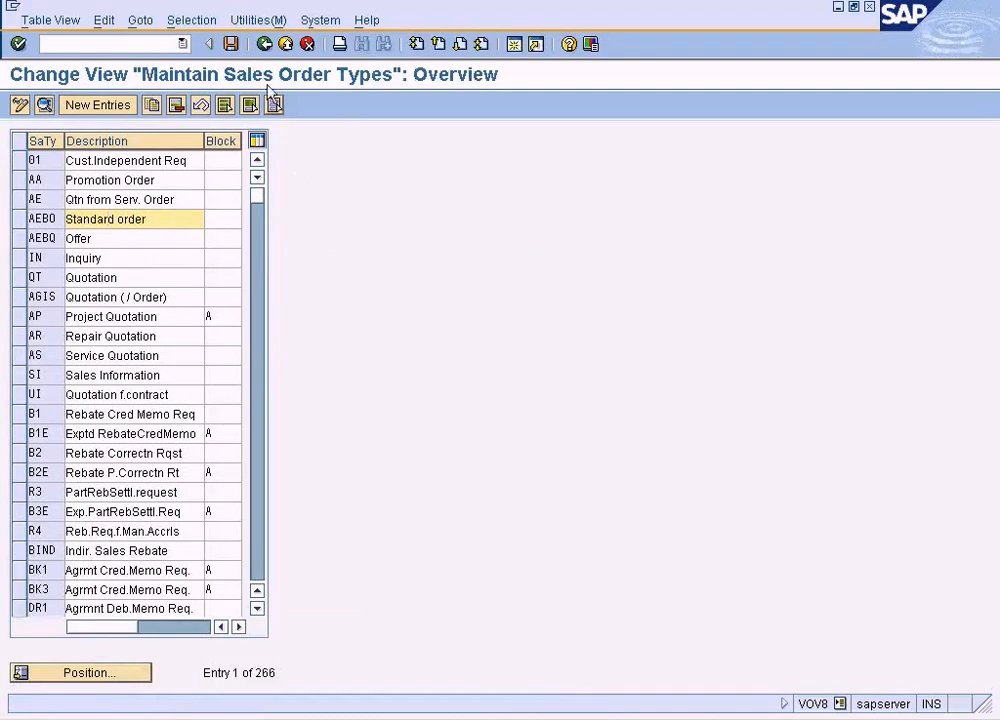
Return to the sales order's initial screen and open the AEBO order overview for sales area NY / RE / LP
{"action": "left_click", "coordinate": [265, 46]}
{"action": "left_click", "coordinate": [265, 45]}
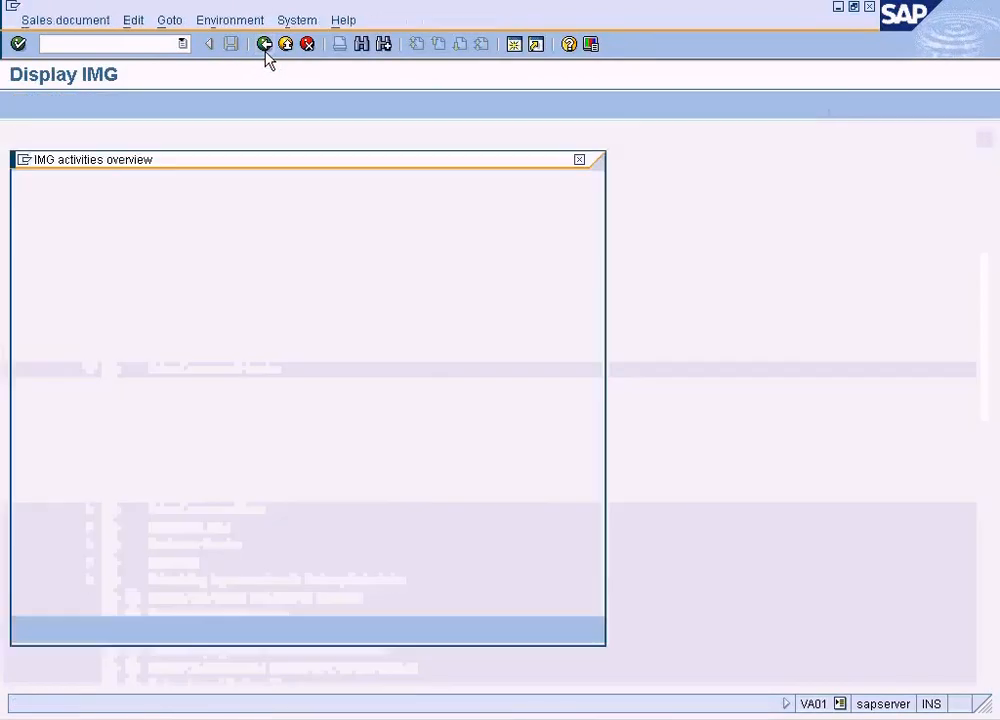
{"action": "left_click", "coordinate": [55, 630]}
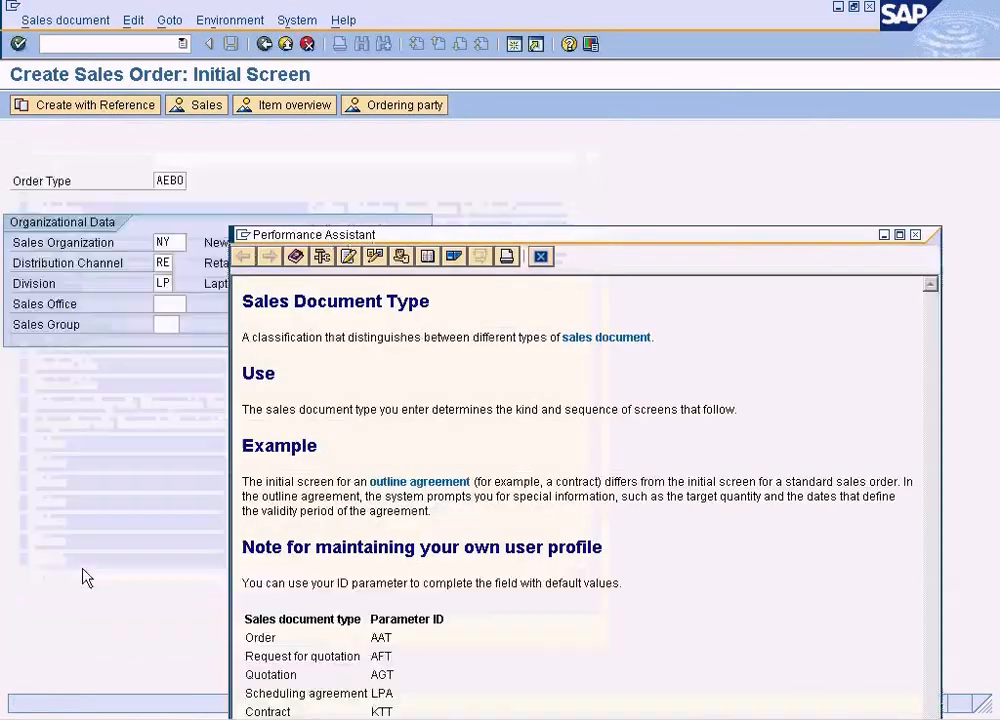
{"action": "left_click", "coordinate": [540, 255]}
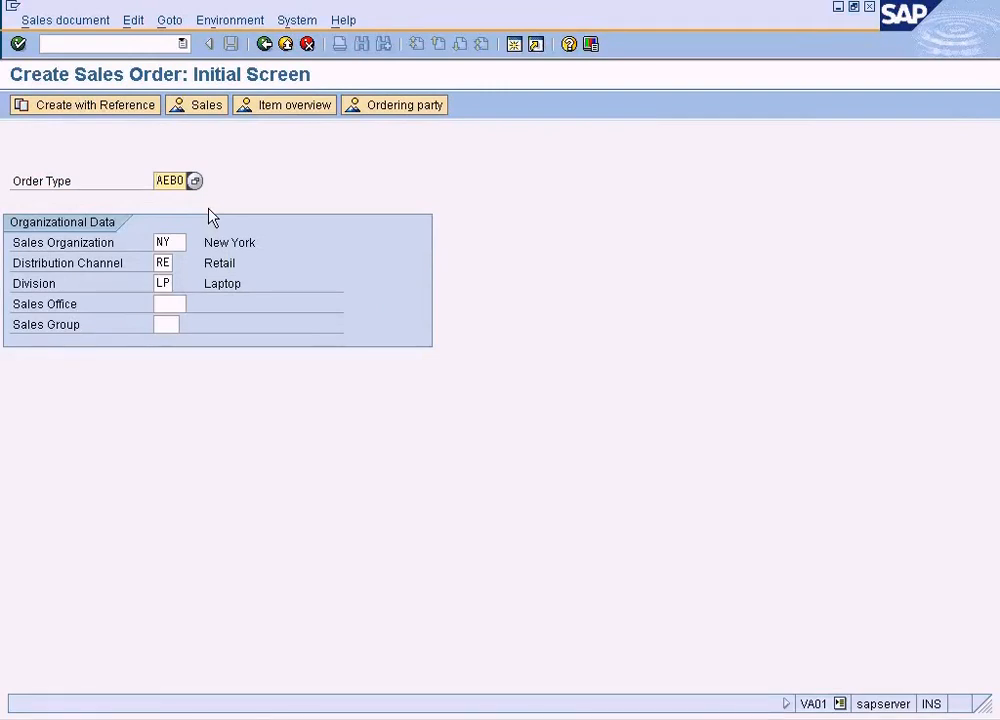
{"action": "key", "text": "Return"}
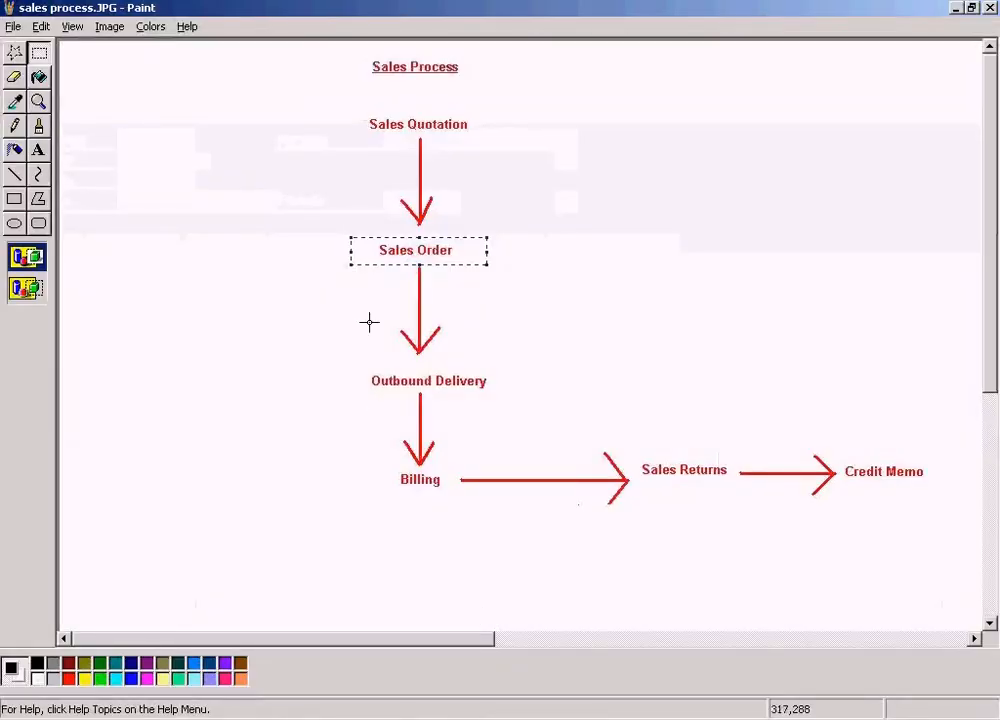
Switch to the sales process diagram in Paint and mark the Sales Order stage with a selection frame
{"action": "left_click", "coordinate": [356, 194]}
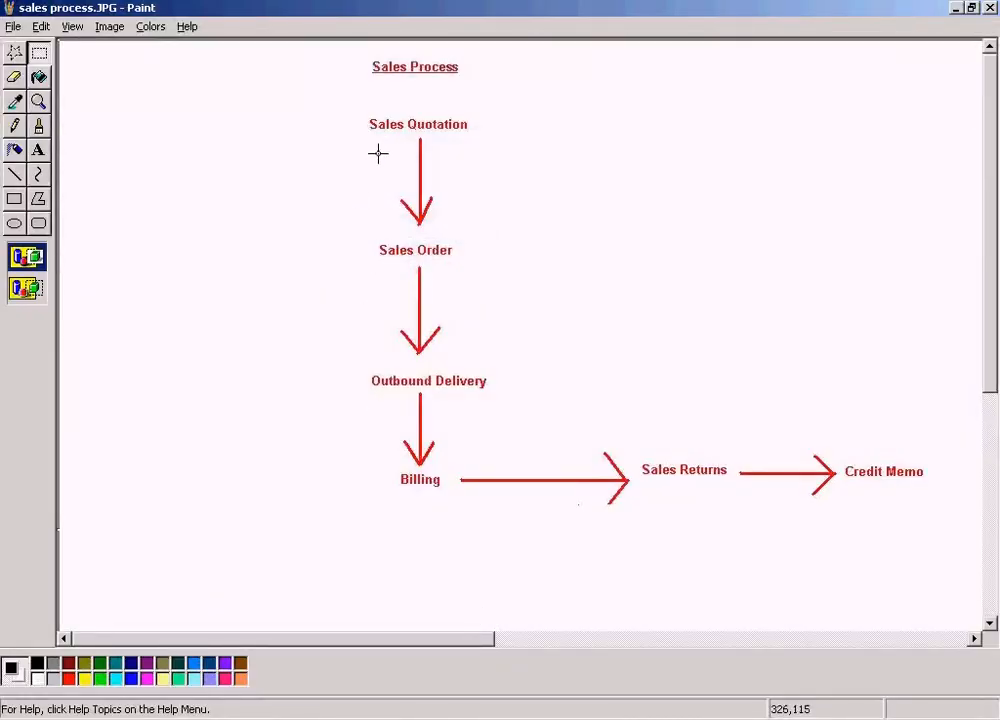
{"action": "left_click_drag", "start_coordinate": [322, 241], "coordinate": [494, 270]}
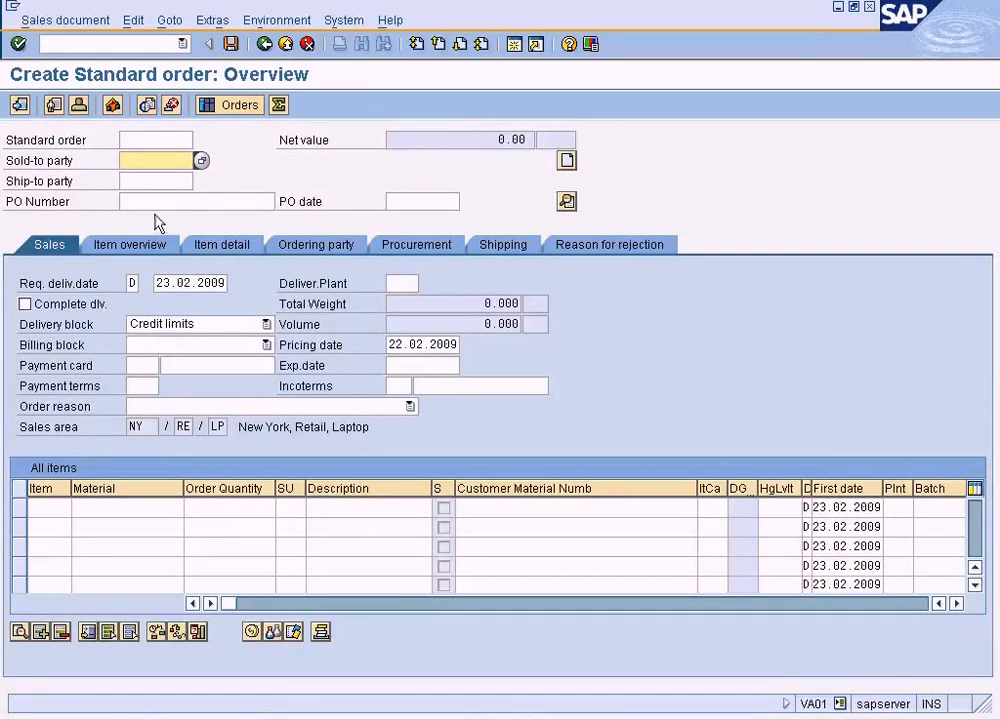
Switch back to the standard order in SAP, start creating it with reference to a quotation and open the quotation number search
{"action": "left_click", "coordinate": [78, 22]}
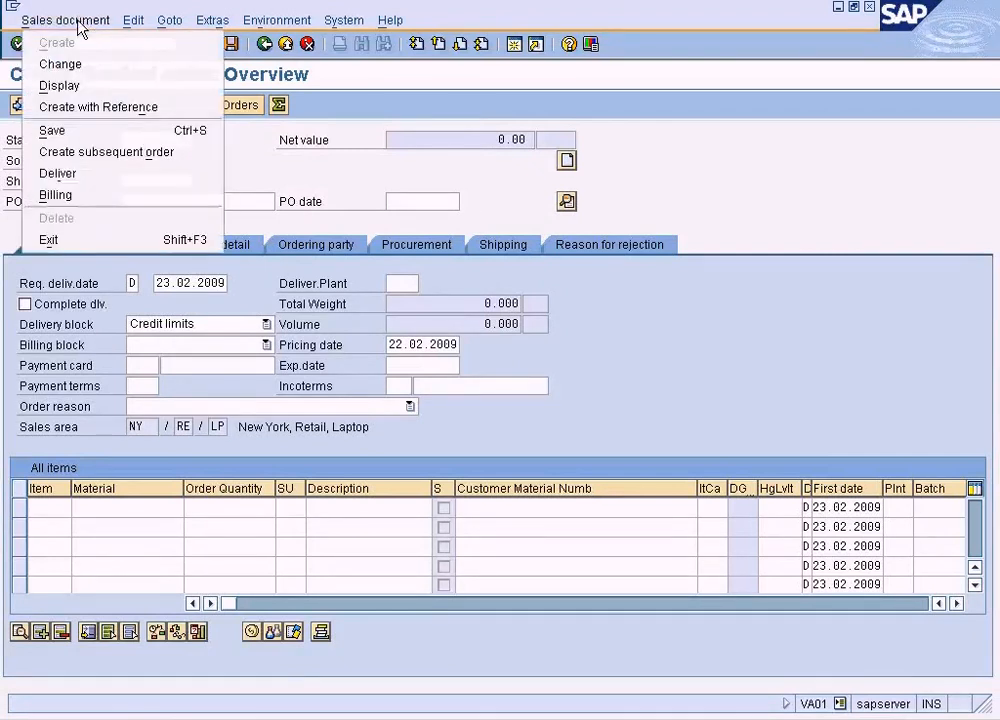
{"action": "left_click", "coordinate": [82, 110]}
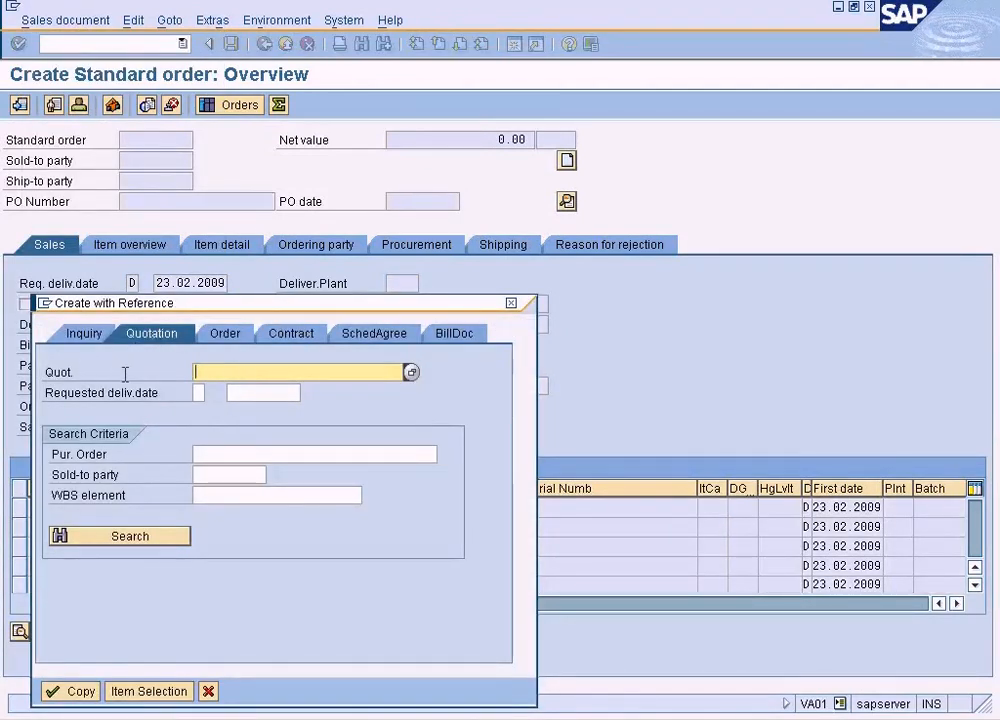
{"action": "left_click", "coordinate": [410, 372]}
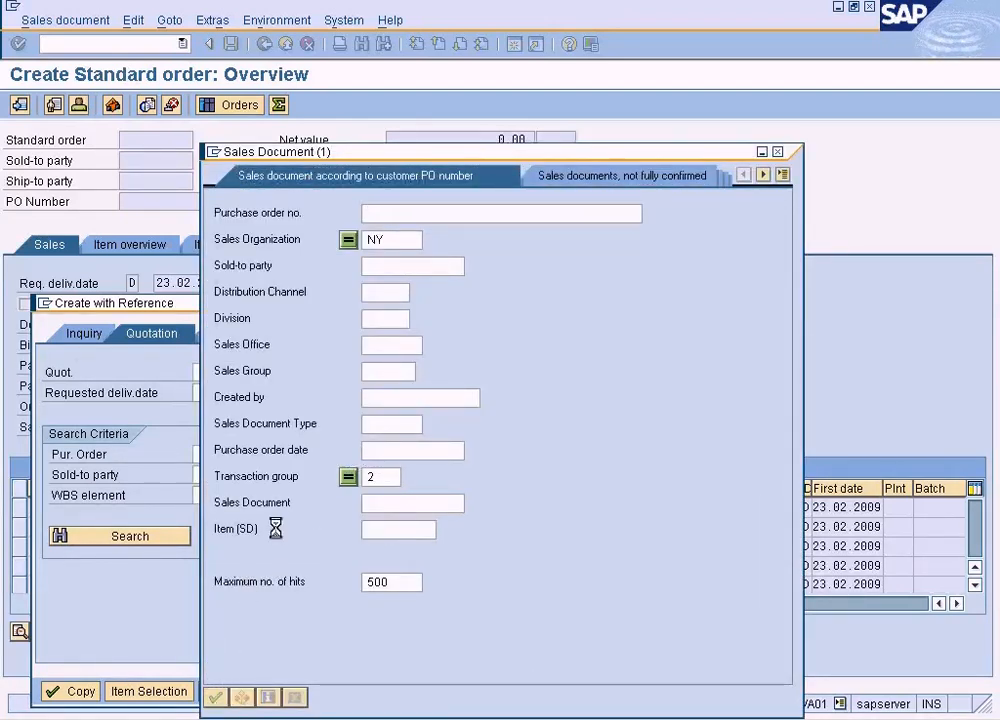
Clear the transaction group criterion and search for sales documents of sales organization NY according to customer PO number
{"action": "left_click", "coordinate": [384, 476]}
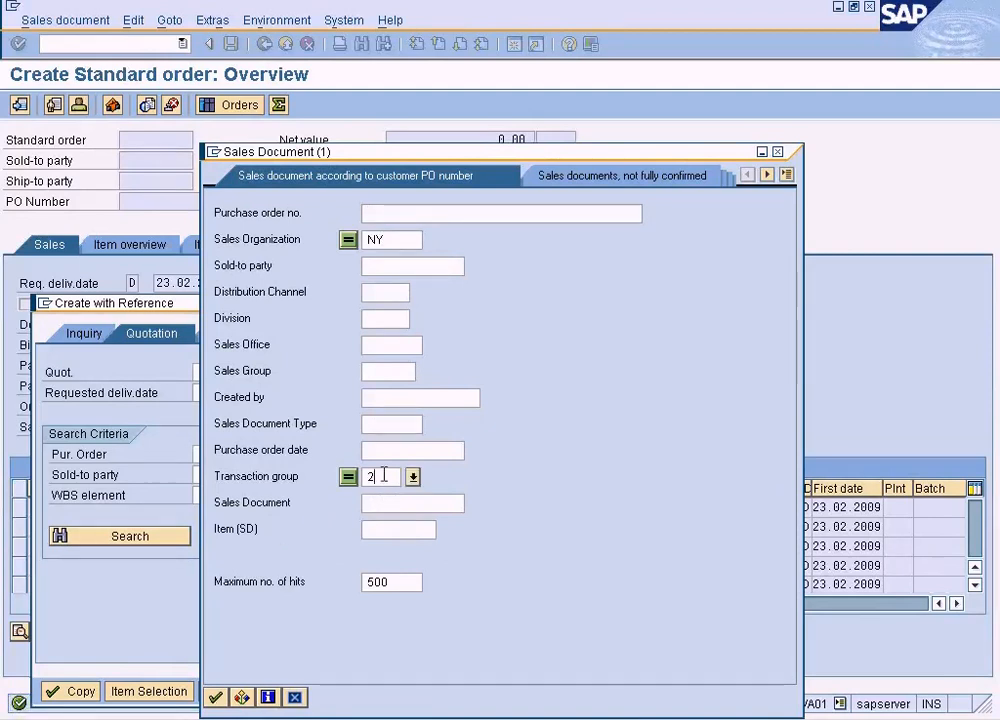
{"action": "key", "text": "BackSpace"}
{"action": "left_click", "coordinate": [221, 697]}
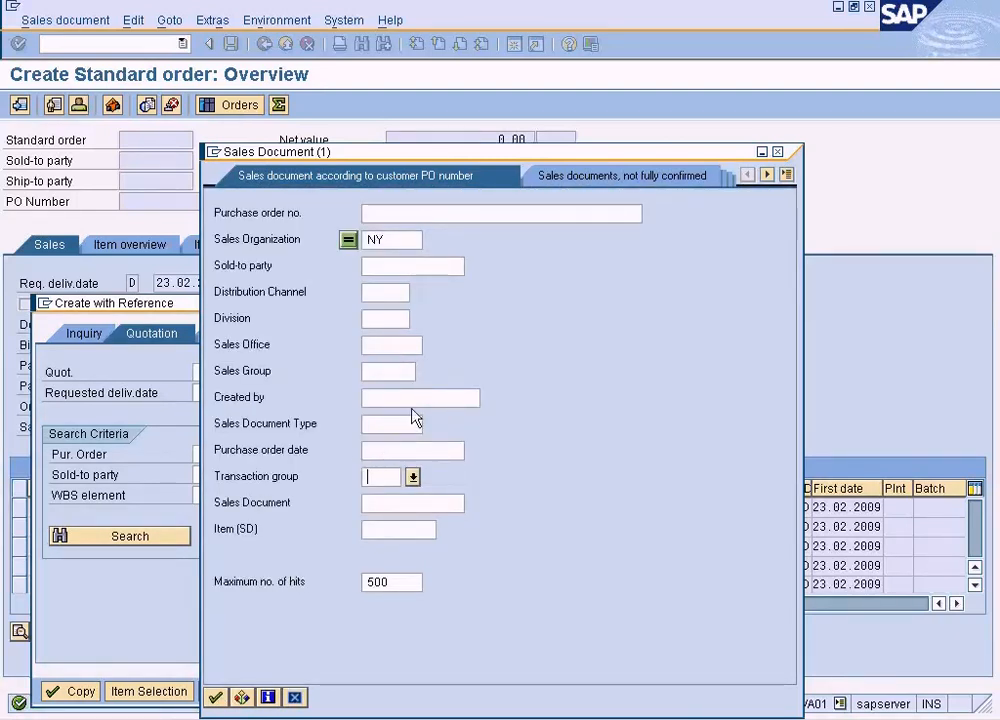
Search for not fully confirmed sales documents of sales organization NY
{"action": "left_click", "coordinate": [398, 268]}
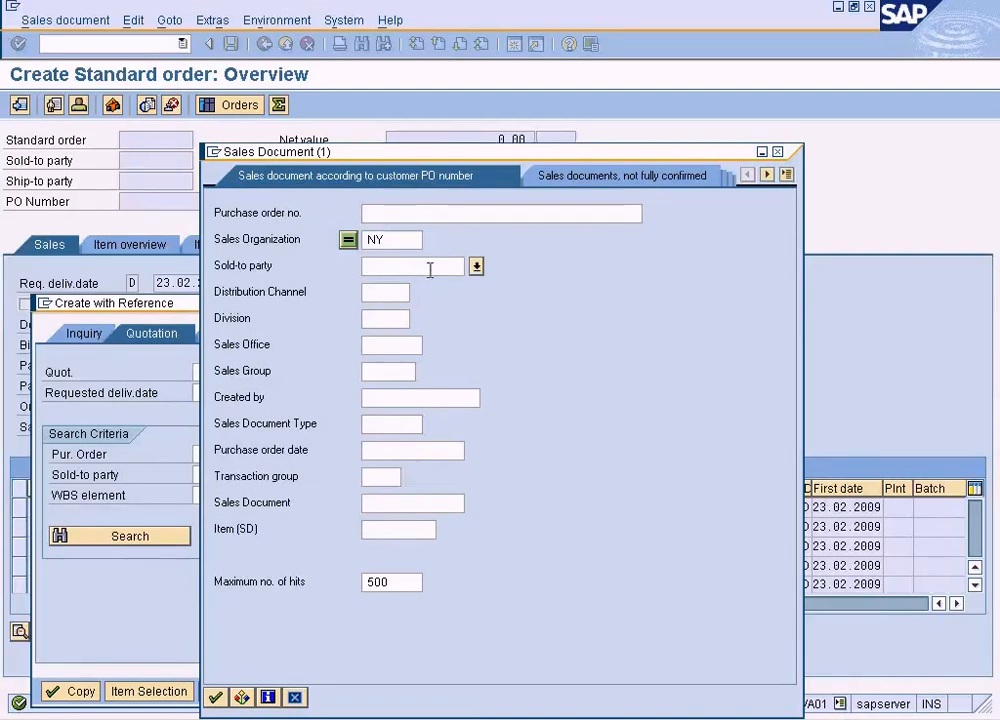
{"action": "left_click", "coordinate": [679, 178]}
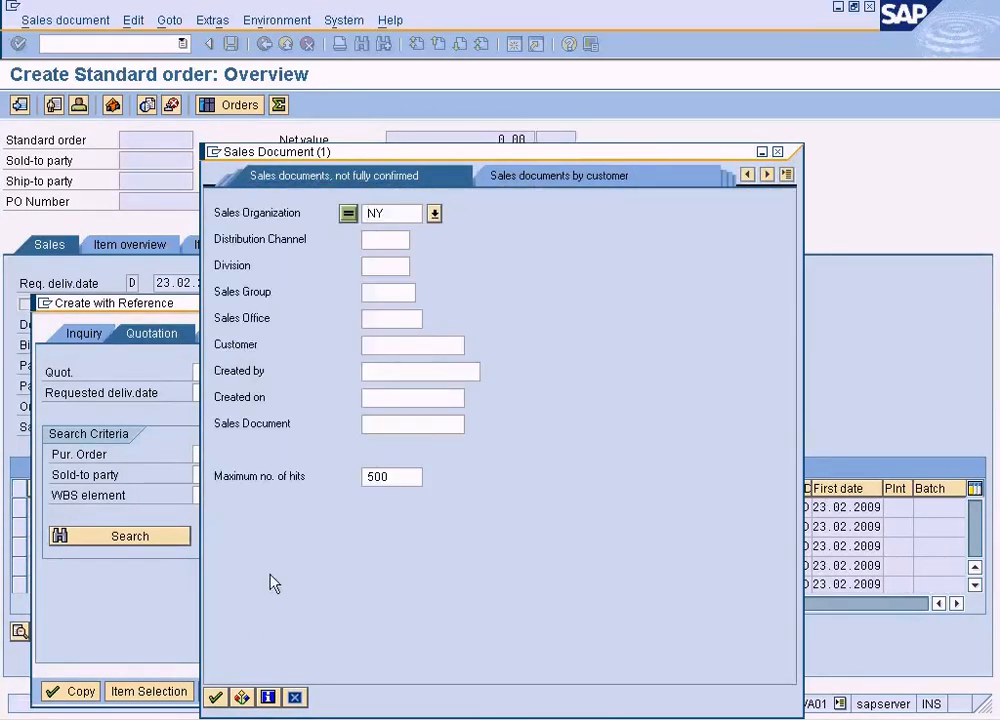
{"action": "left_click", "coordinate": [215, 697]}
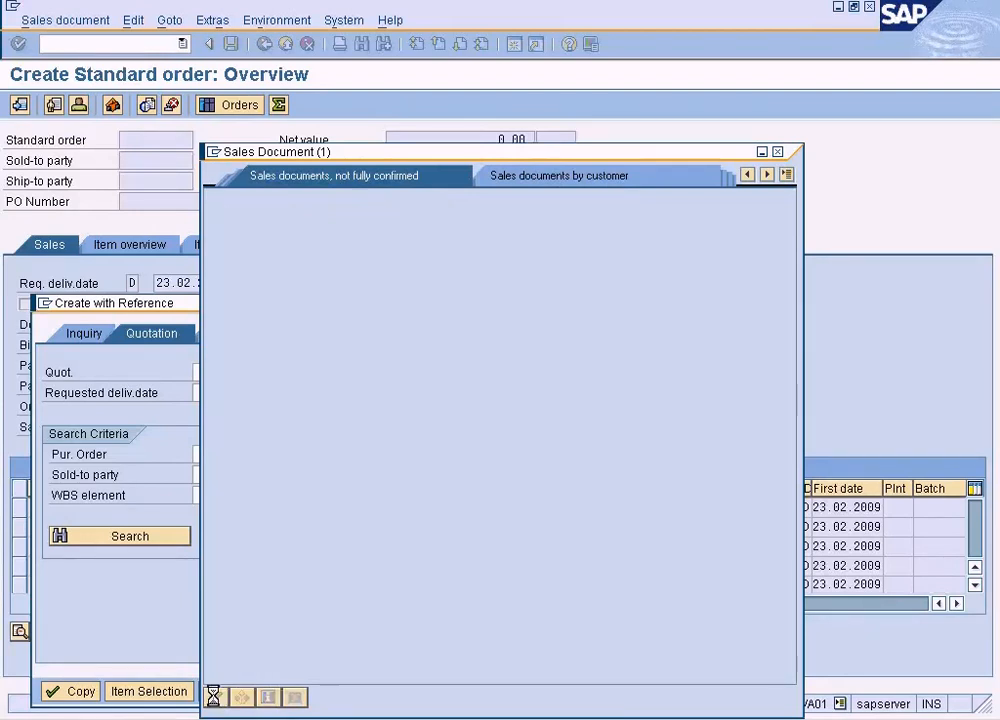
Search sales documents by customer for sales organization NY, choose the QT quotation dated 22.02.2009 and try to copy it into the standard order
{"action": "left_click", "coordinate": [788, 176]}
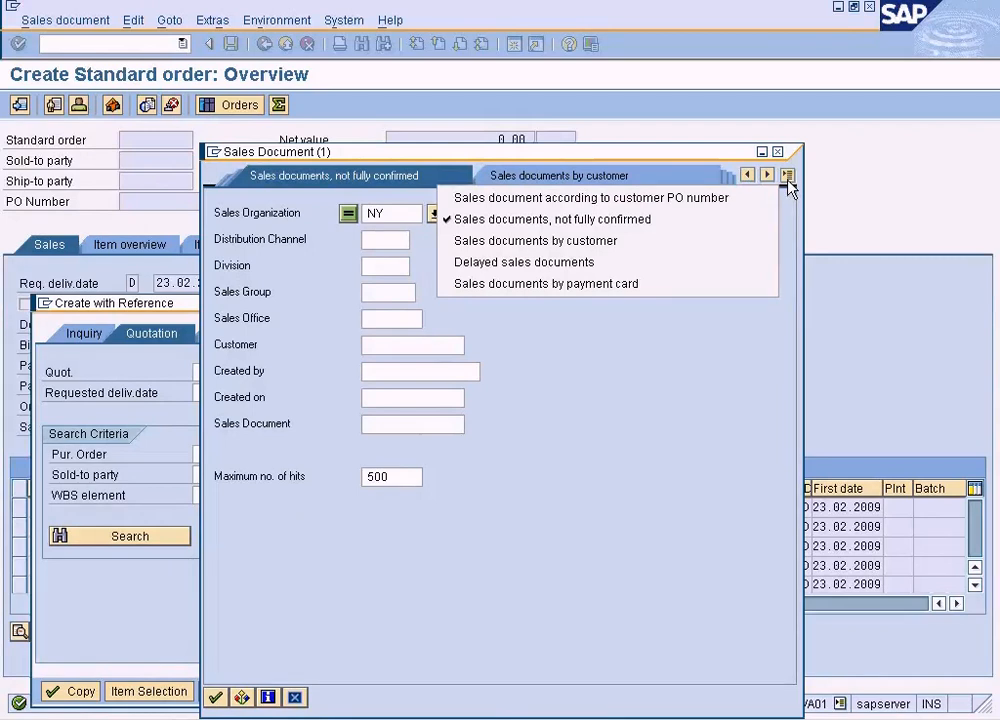
{"action": "left_click", "coordinate": [714, 241]}
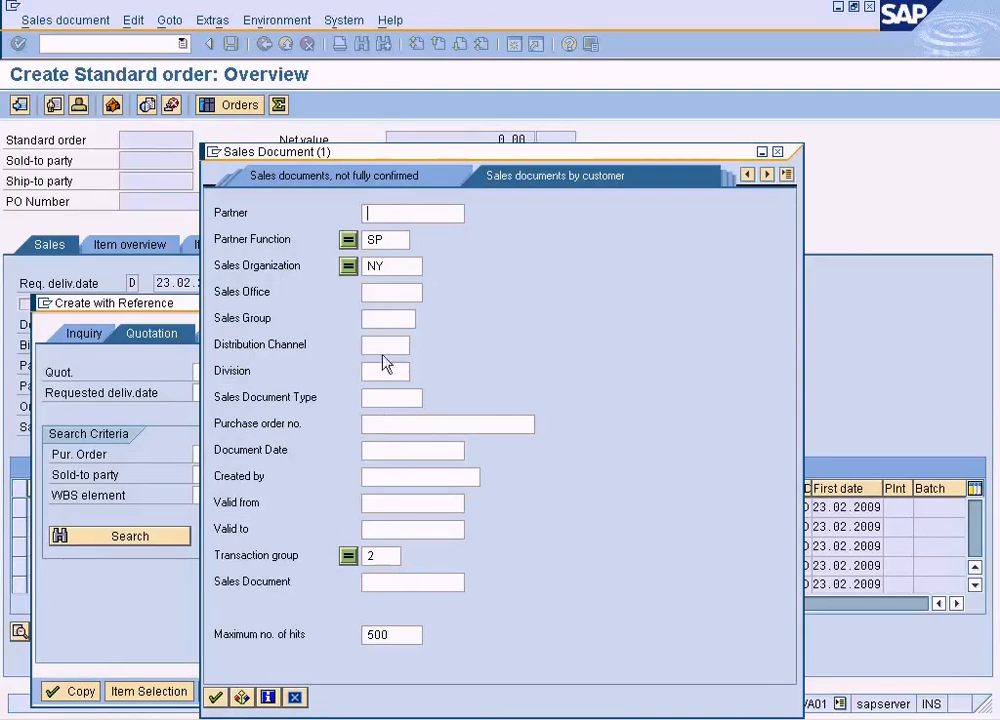
{"action": "left_click", "coordinate": [215, 697]}
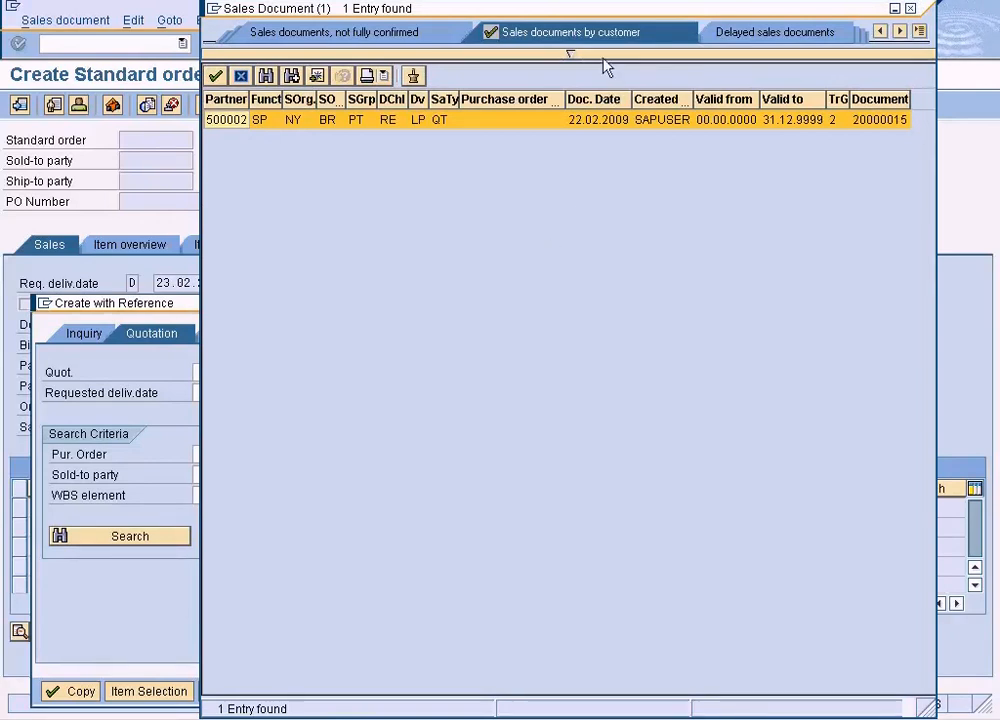
{"action": "double_click", "coordinate": [527, 122]}
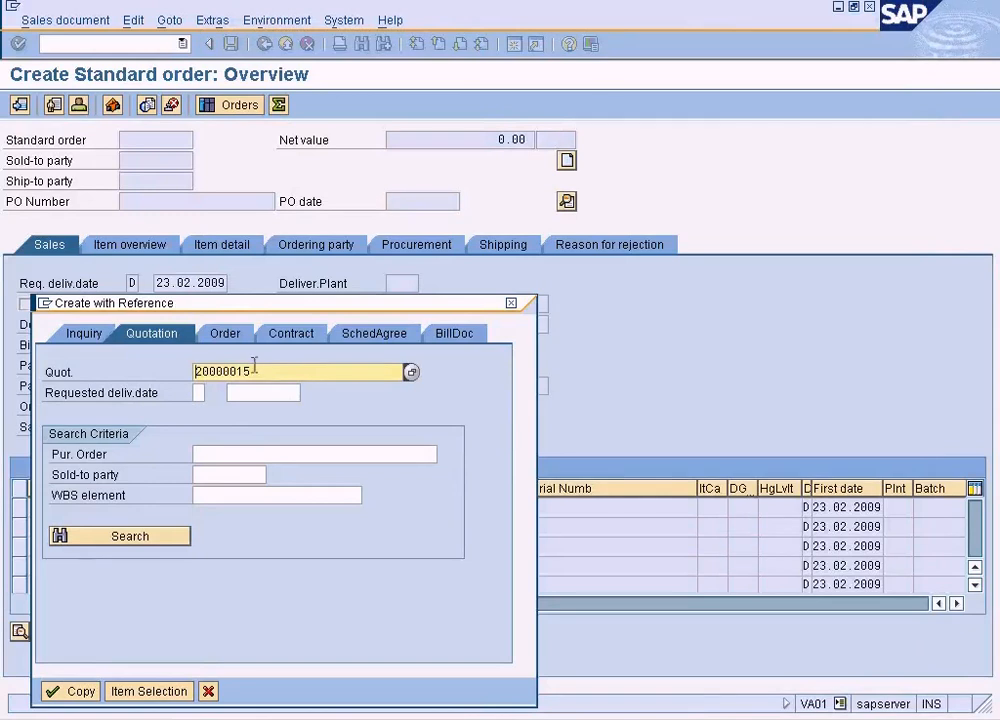
{"action": "left_click", "coordinate": [76, 691]}
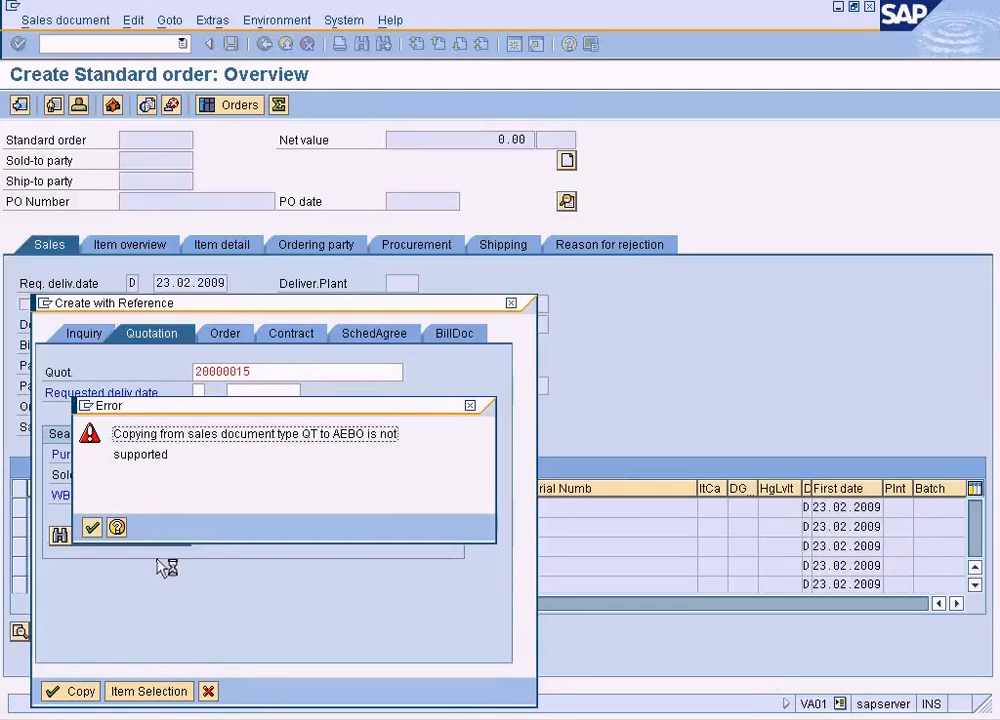
Open the detailed help for the copying error and go from it to Customizing without specifying a project
{"action": "left_click", "coordinate": [116, 527]}
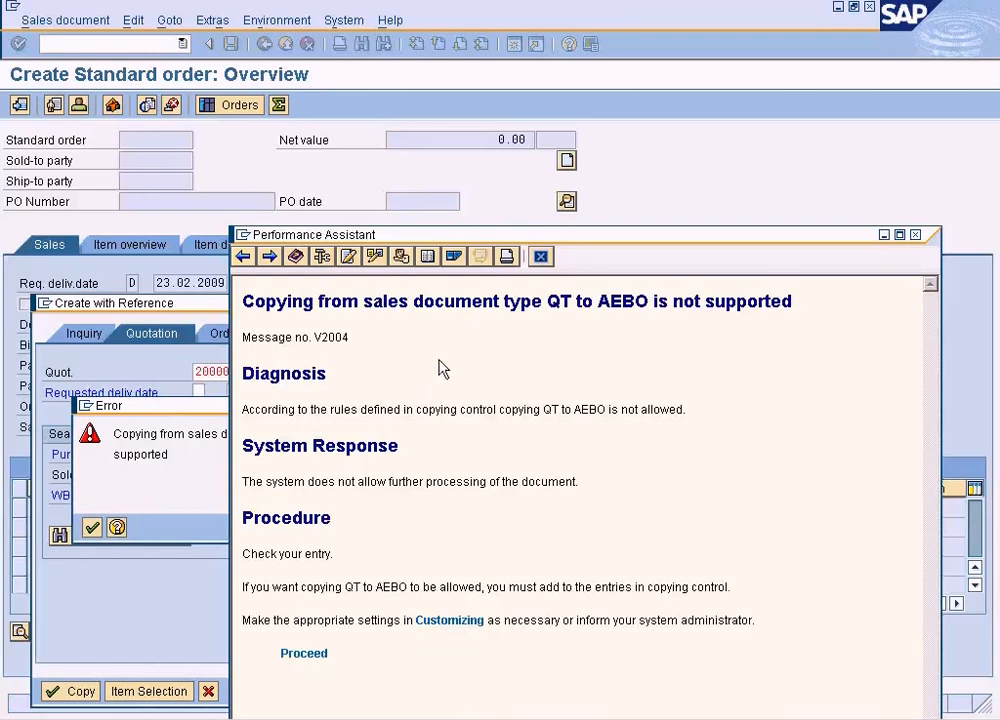
{"action": "left_click", "coordinate": [401, 257]}
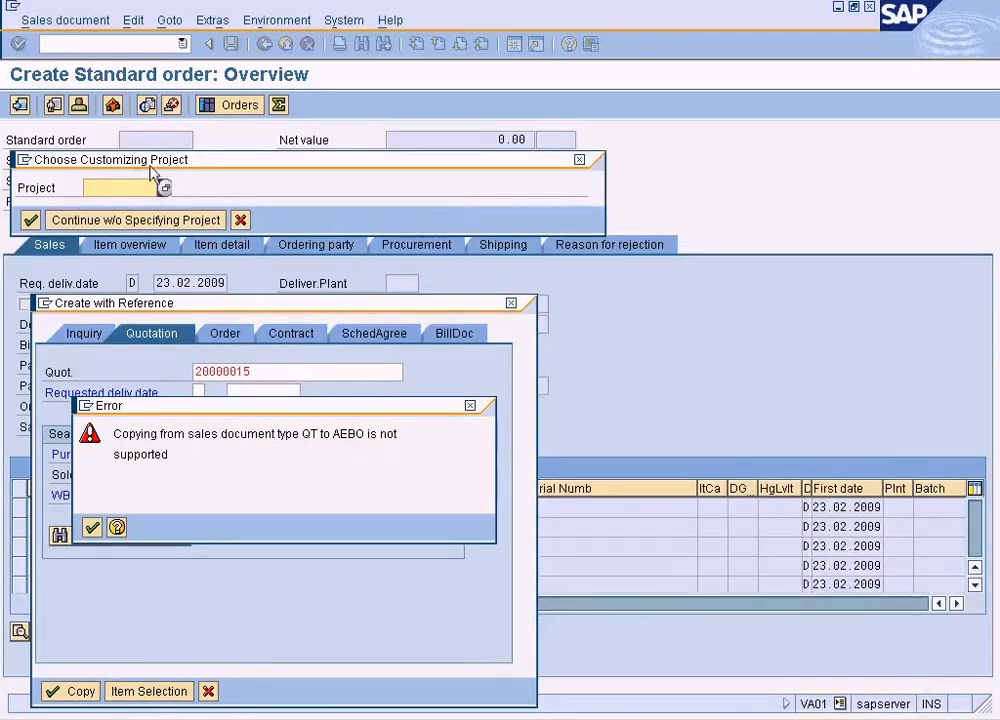
{"action": "left_click", "coordinate": [124, 220]}
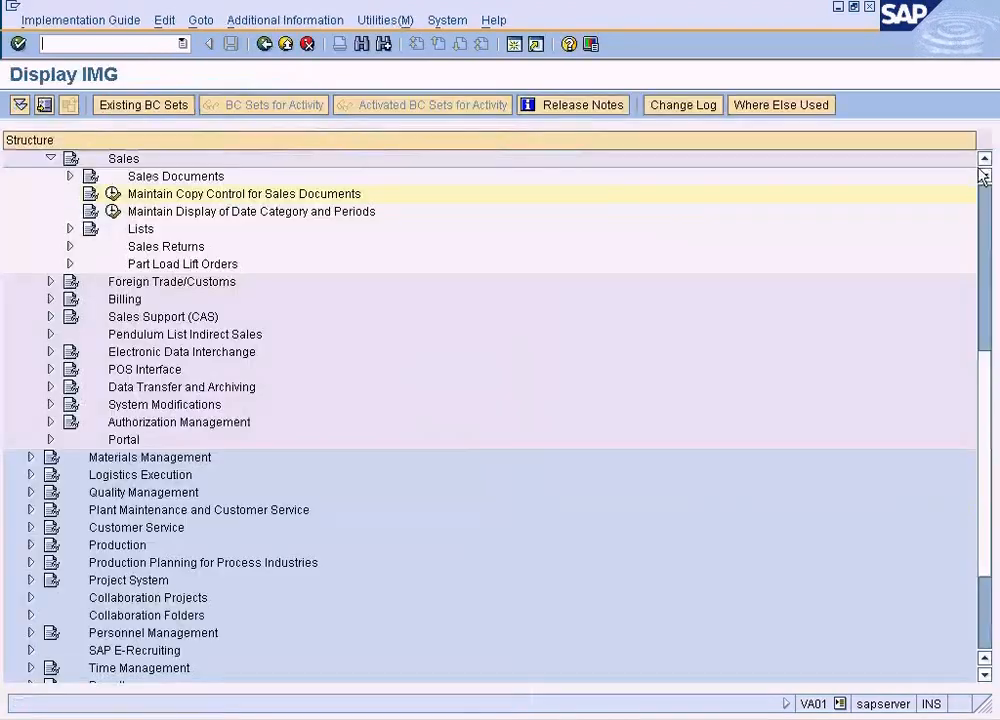
Locate Maintain Copy Control for Sales Documents under Sales and Distribution, Sales, and open Copying Control: Sales Document to Sales Document
{"action": "left_click", "coordinate": [982, 162]}
{"action": "left_click", "coordinate": [982, 162]}
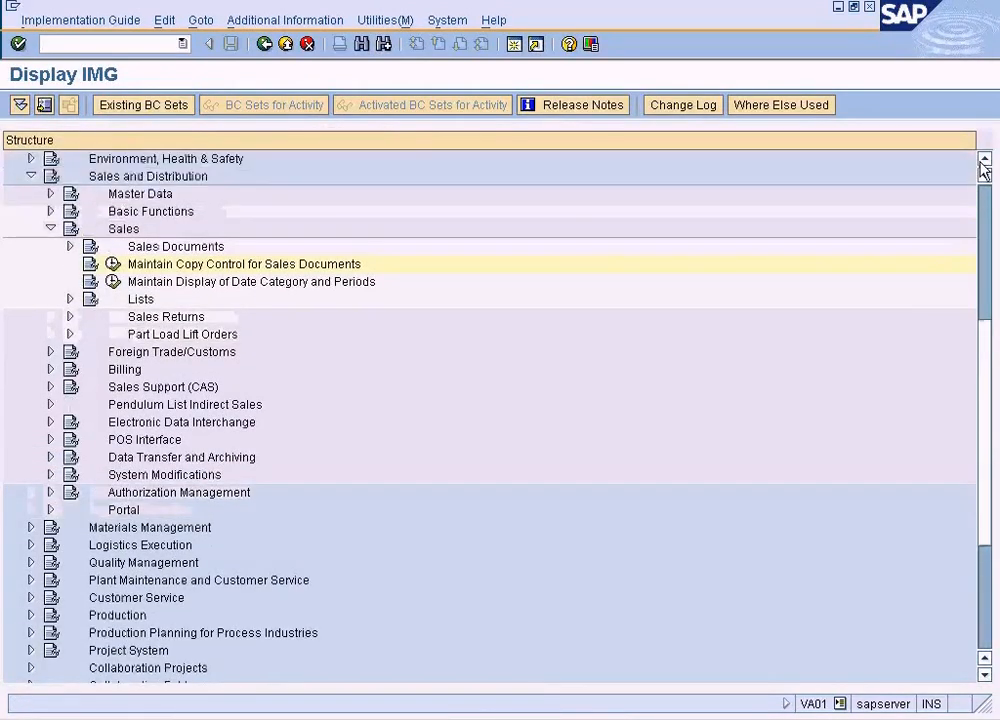
{"action": "left_click", "coordinate": [982, 162]}
{"action": "left_click", "coordinate": [982, 162]}
{"action": "left_click", "coordinate": [982, 162]}
{"action": "left_click", "coordinate": [982, 162]}
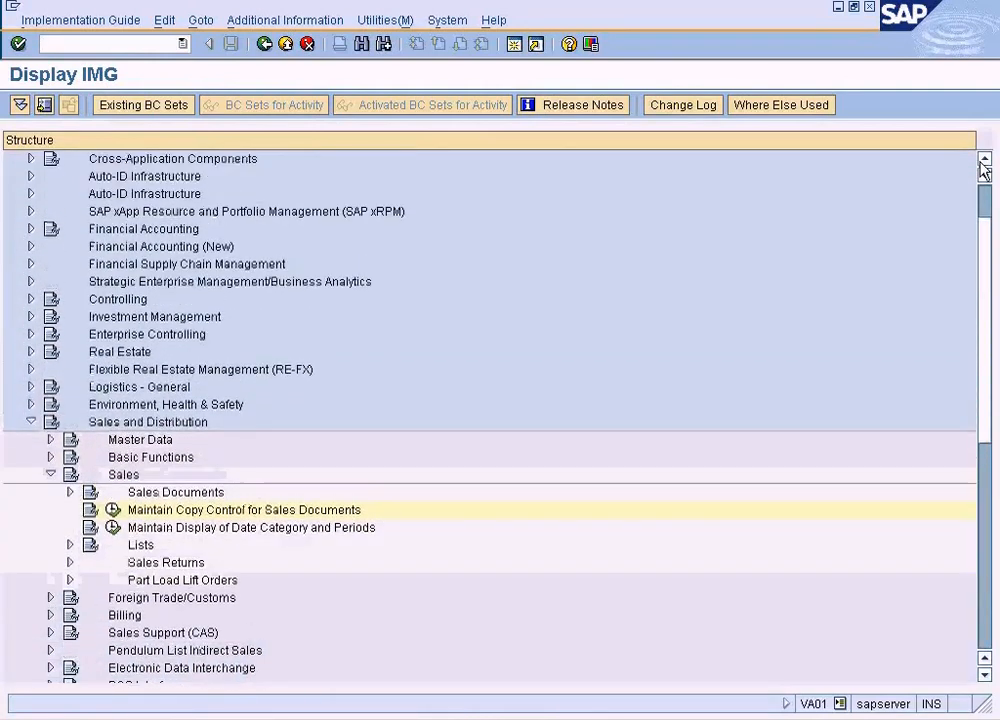
{"action": "left_click", "coordinate": [984, 160]}
{"action": "left_click", "coordinate": [172, 459]}
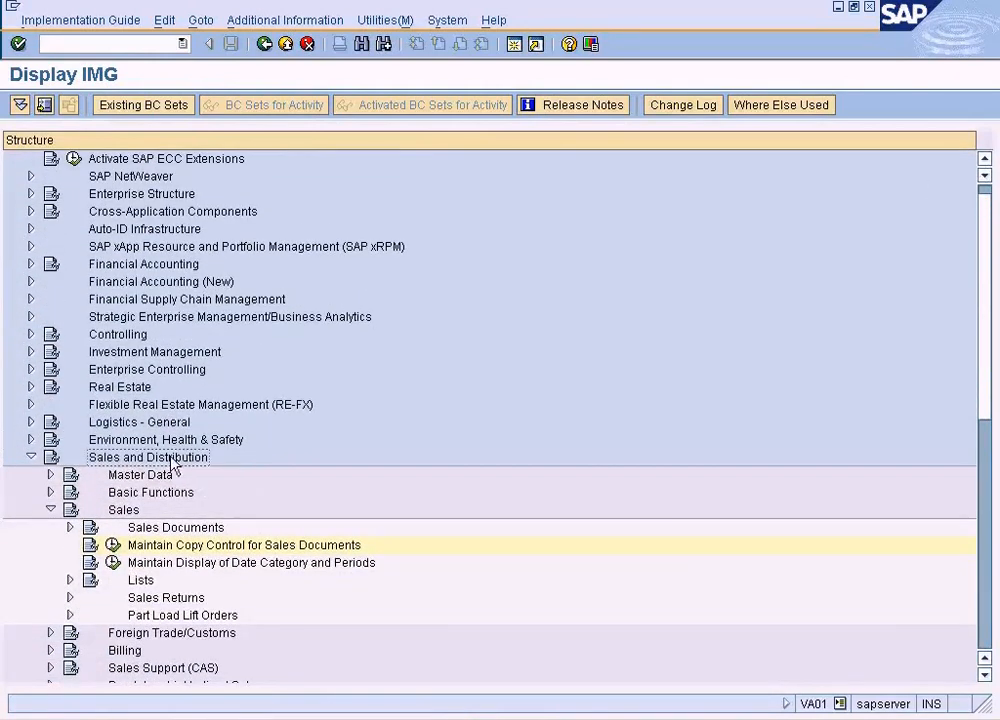
{"action": "left_click", "coordinate": [221, 548]}
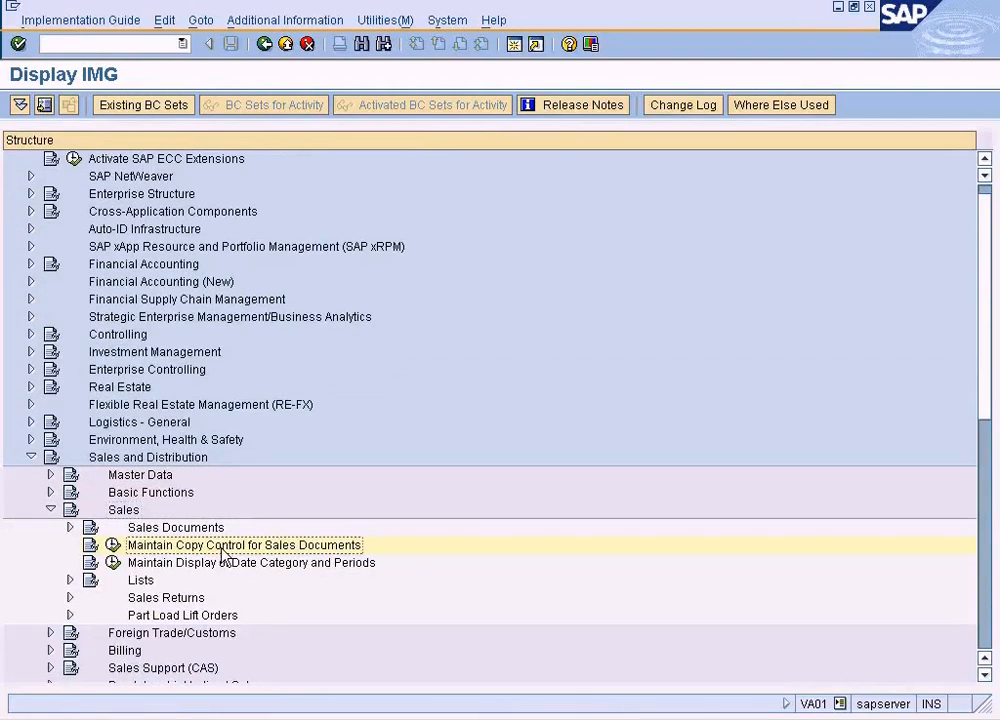
{"action": "left_click", "coordinate": [112, 545]}
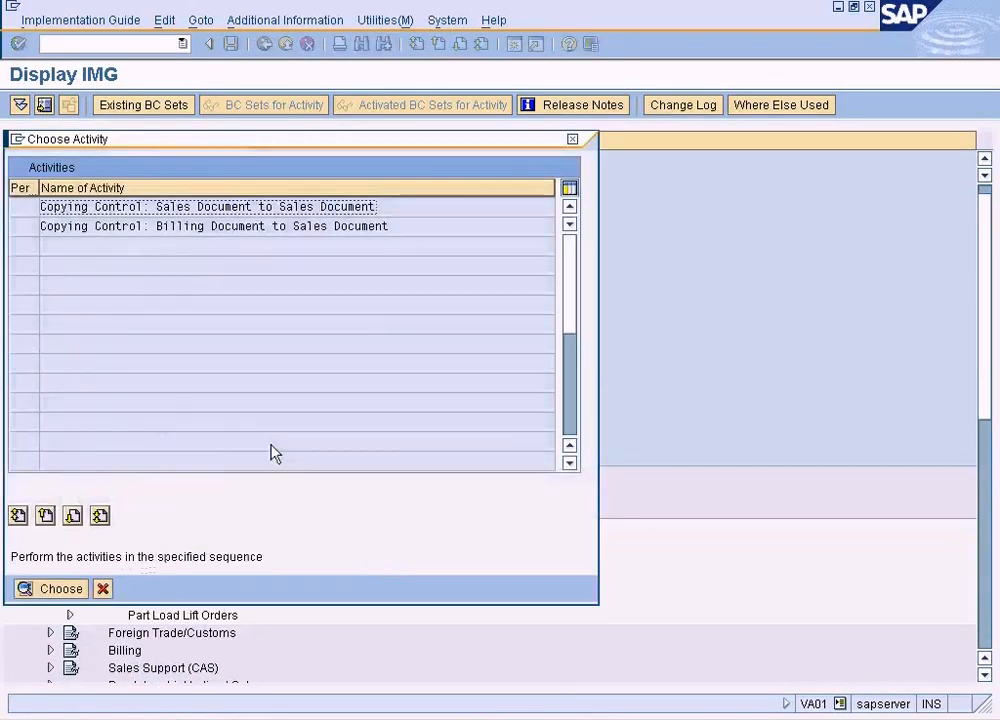
{"action": "double_click", "coordinate": [277, 207]}
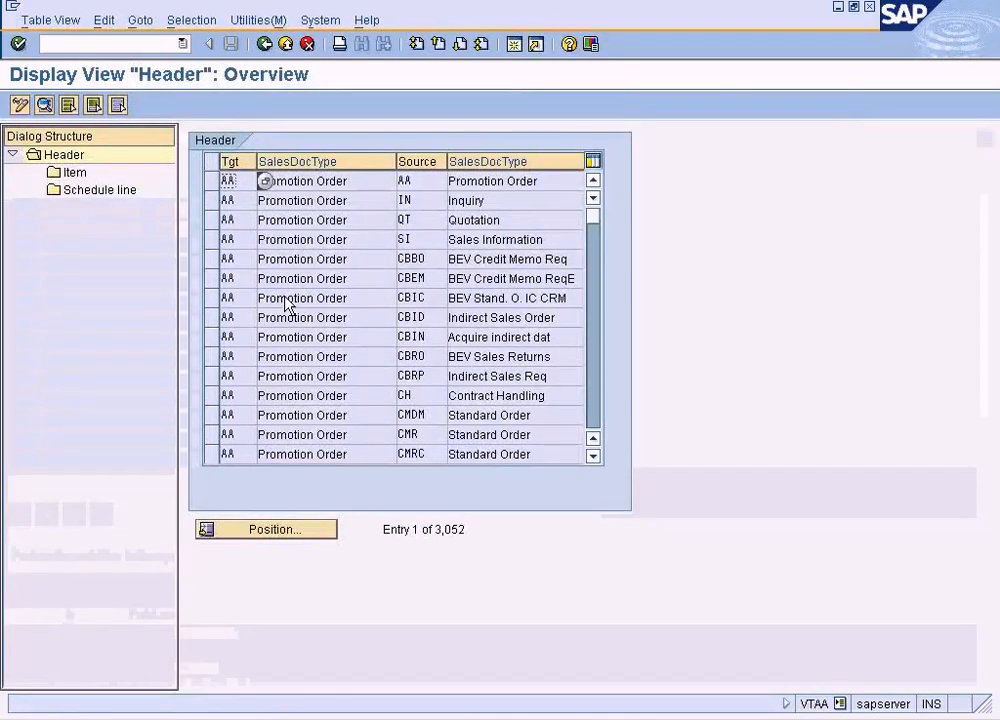
Position the copying control header list at target sales document type AEBO
{"action": "left_click", "coordinate": [366, 200]}
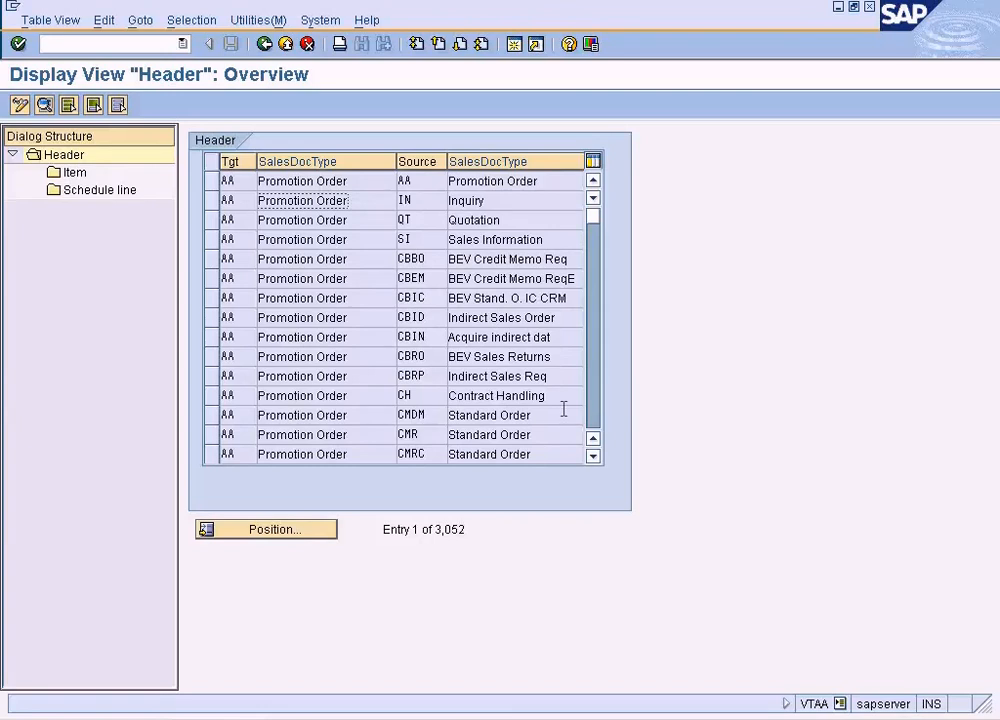
{"action": "left_click", "coordinate": [279, 535]}
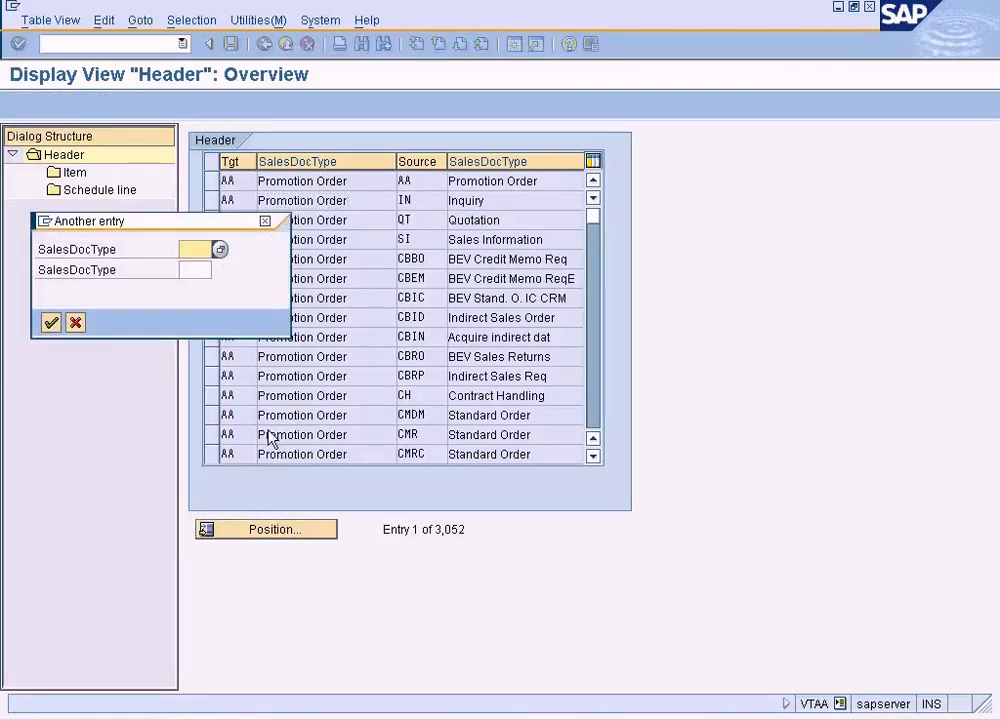
{"action": "type", "text": "AEBO"}
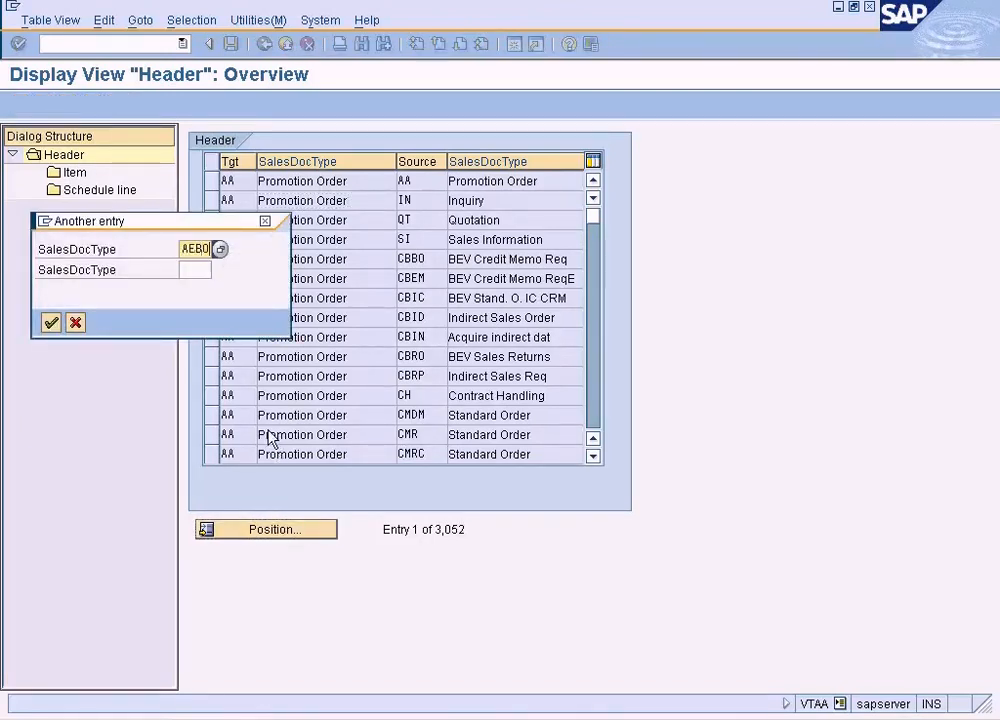
{"action": "key", "text": "Return"}
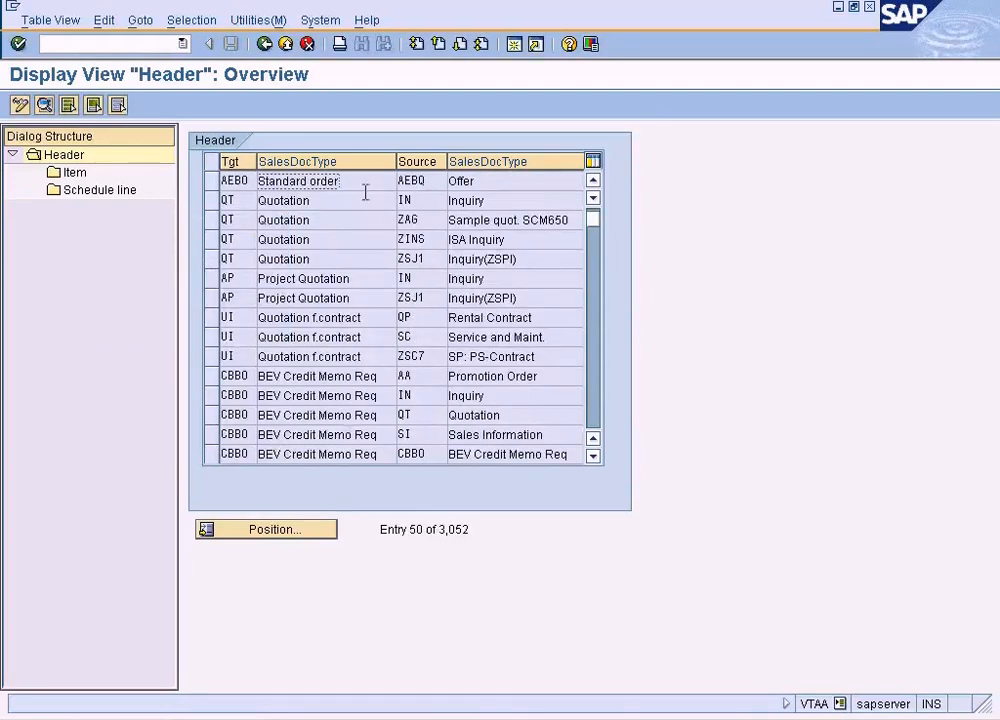
{"action": "left_click", "coordinate": [593, 184]}
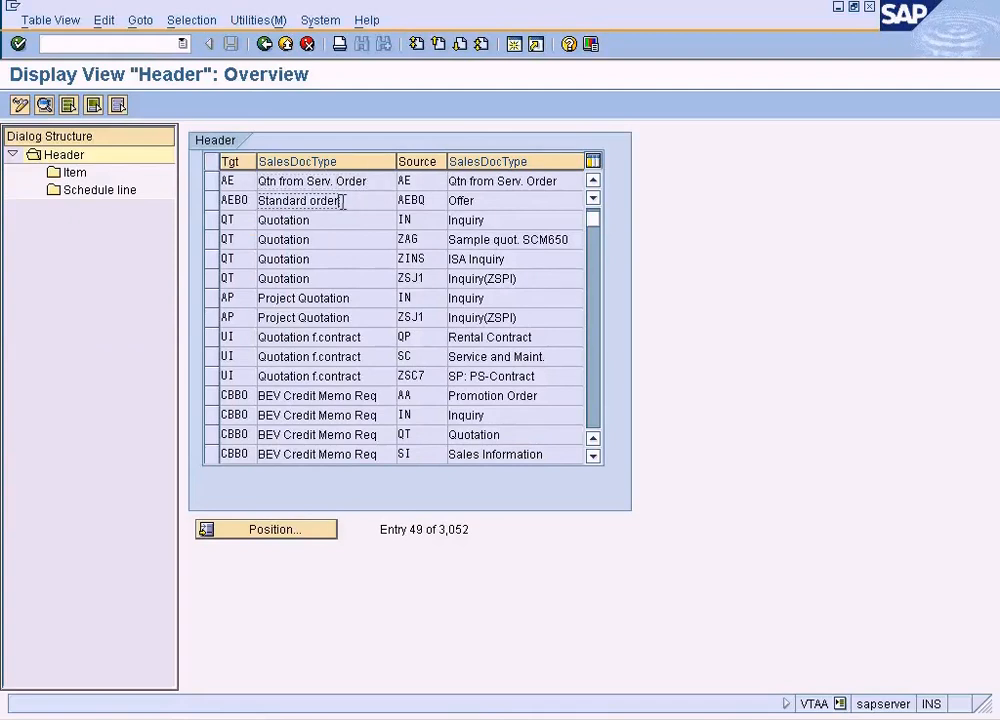
Check the source document type assigned to target AEBO and widen the source column slightly
{"action": "left_click", "coordinate": [425, 200]}
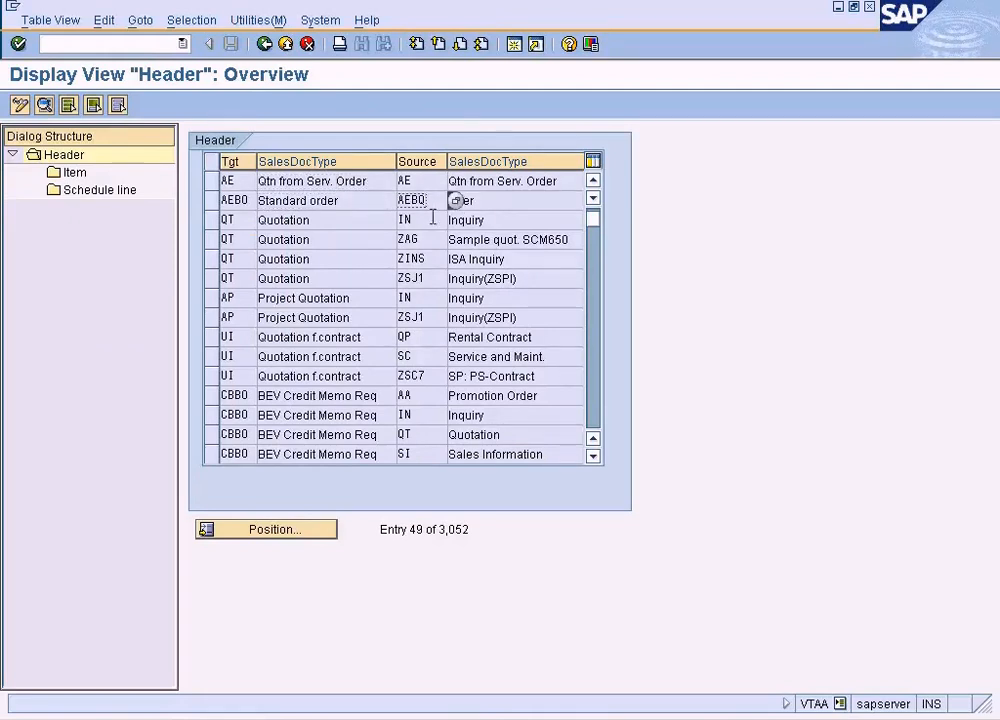
{"action": "left_click", "coordinate": [354, 204]}
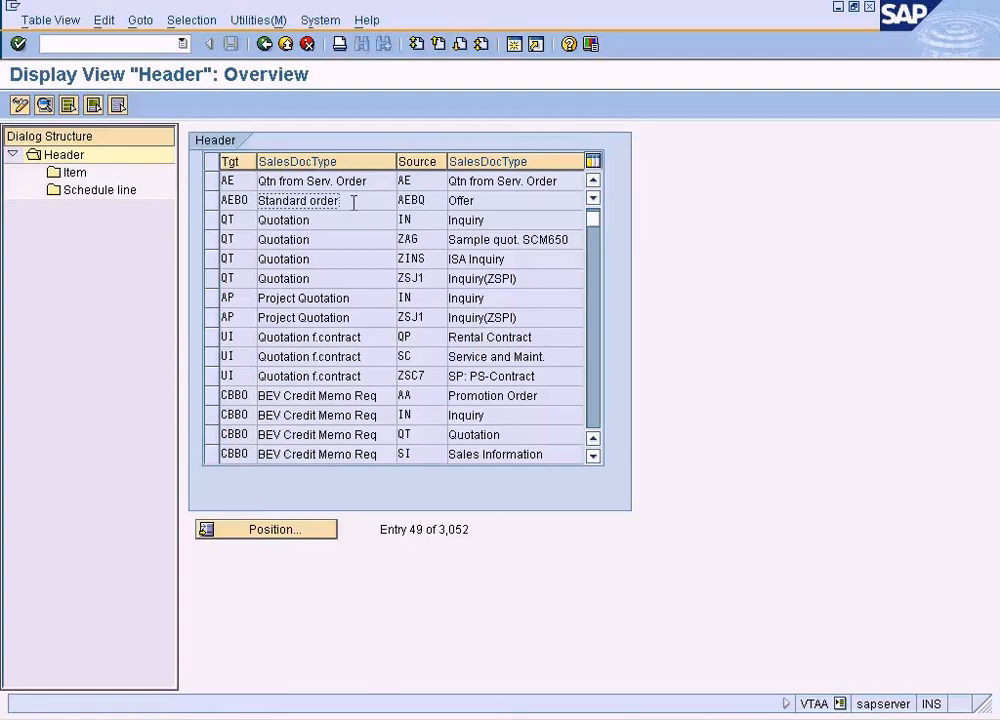
{"action": "left_click", "coordinate": [433, 200]}
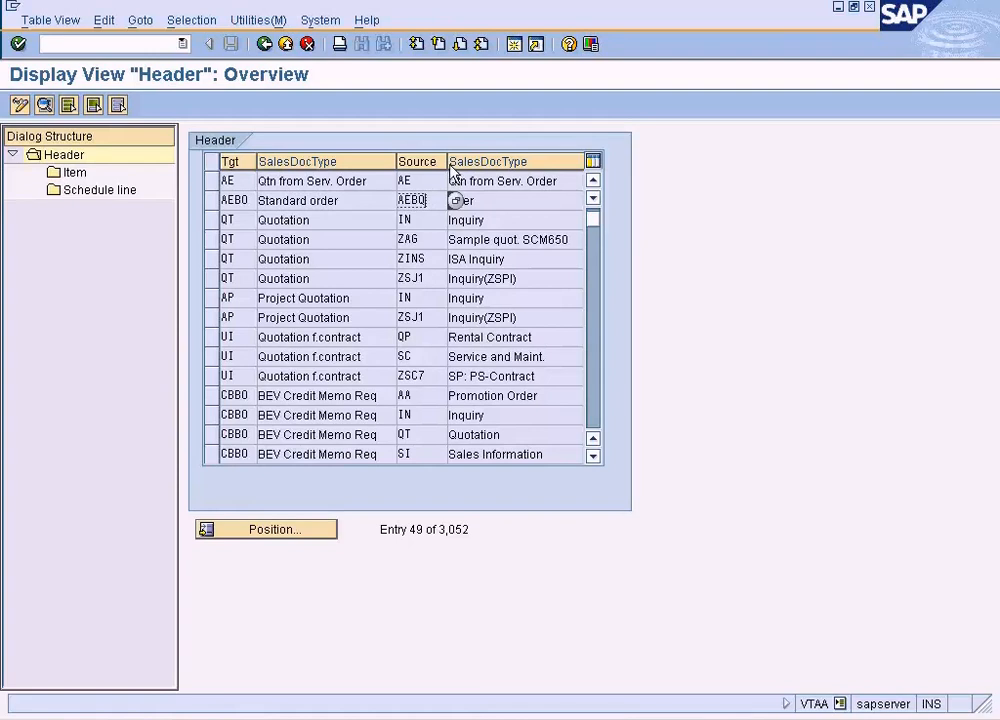
{"action": "left_click_drag", "start_coordinate": [447, 161], "coordinate": [460, 161]}
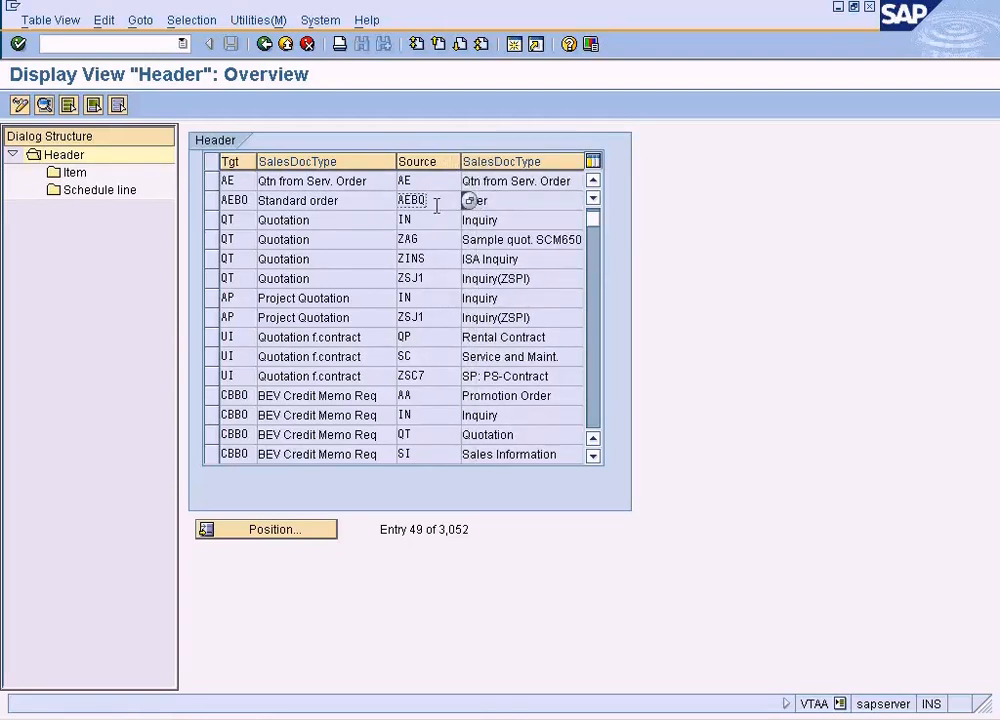
Start creating a quotation in a new session and open the list of possible quotation types
{"action": "left_click", "coordinate": [514, 44]}
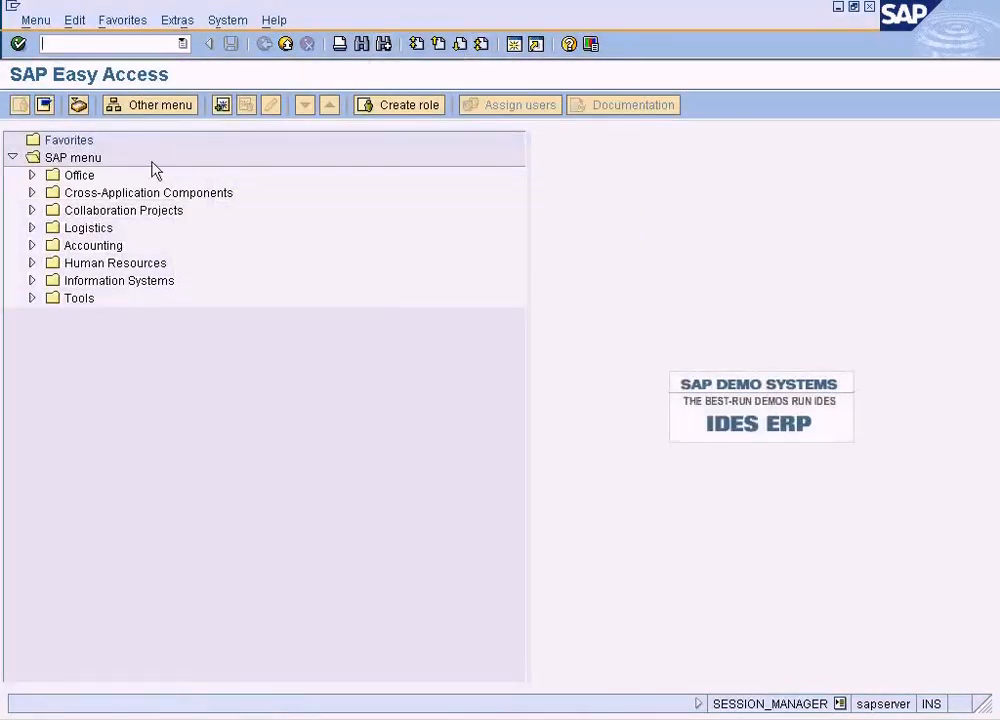
{"action": "left_click", "coordinate": [31, 228]}
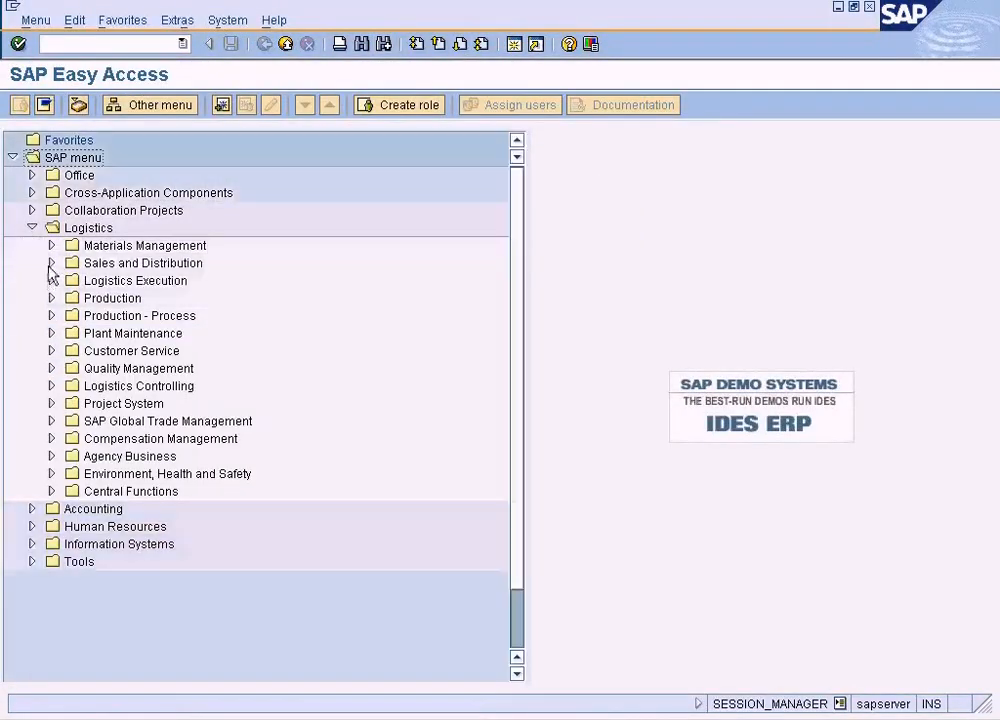
{"action": "left_click", "coordinate": [51, 263]}
{"action": "left_click", "coordinate": [71, 333]}
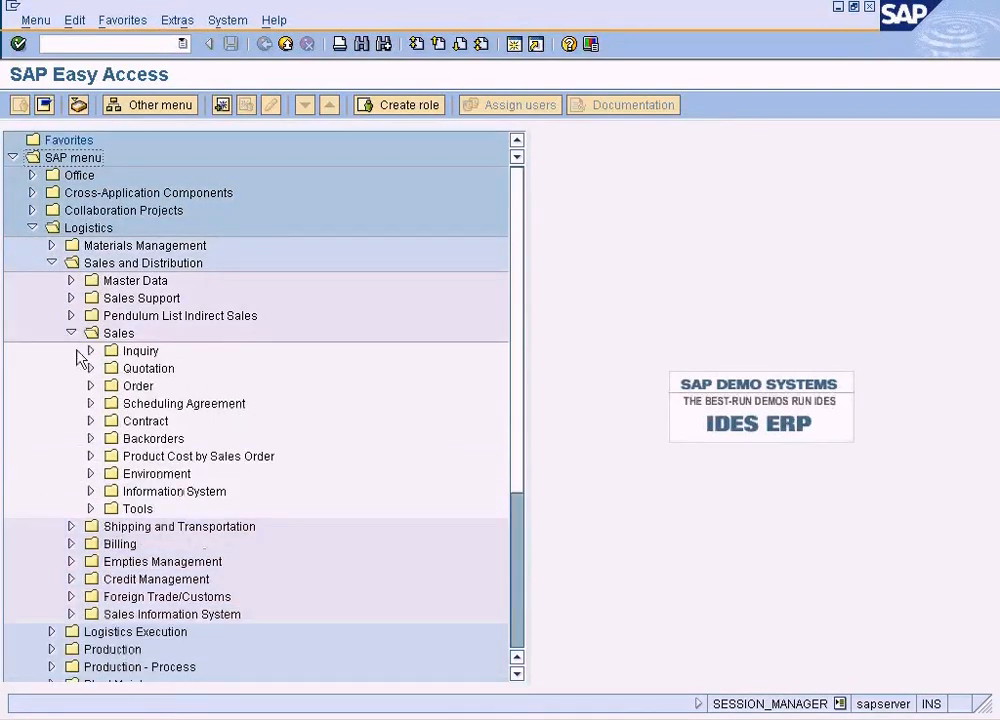
{"action": "left_click", "coordinate": [90, 368]}
{"action": "double_click", "coordinate": [161, 387]}
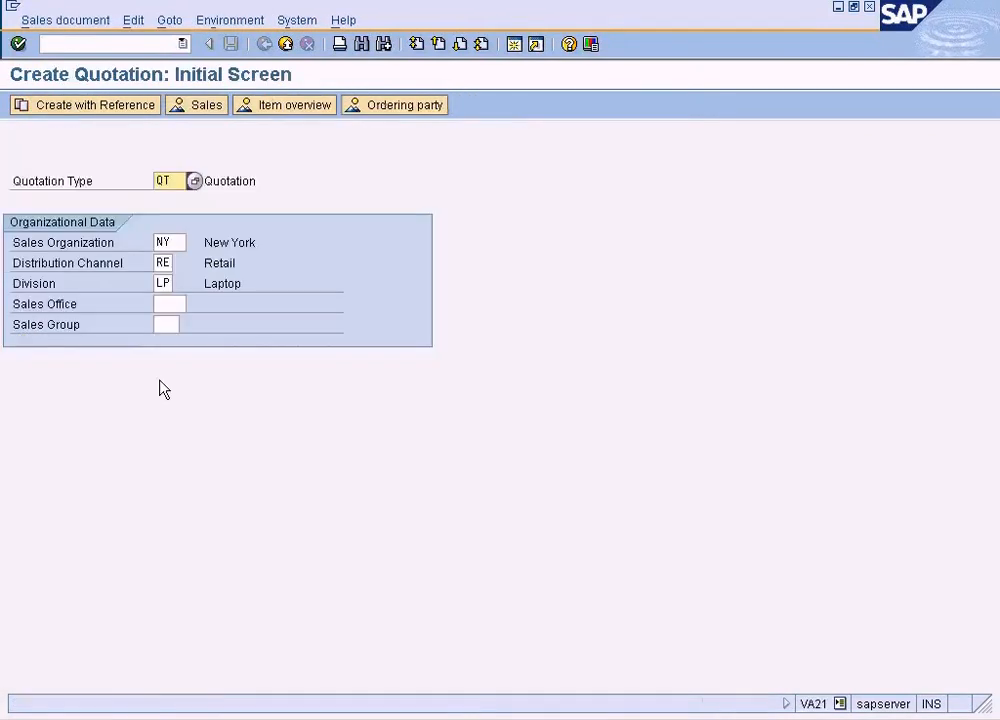
{"action": "left_click", "coordinate": [193, 180]}
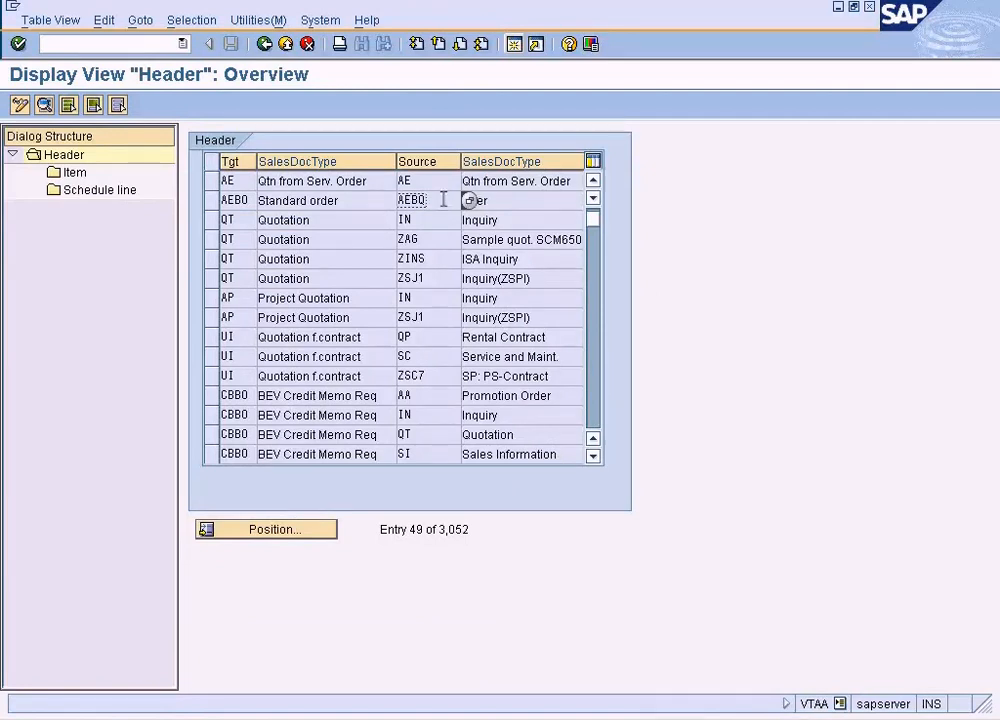
Return to the copying control header list and examine the target and source document types of the AEBO entry
{"action": "left_click", "coordinate": [477, 200]}
{"action": "left_click", "coordinate": [445, 200]}
{"action": "left_click", "coordinate": [357, 200]}
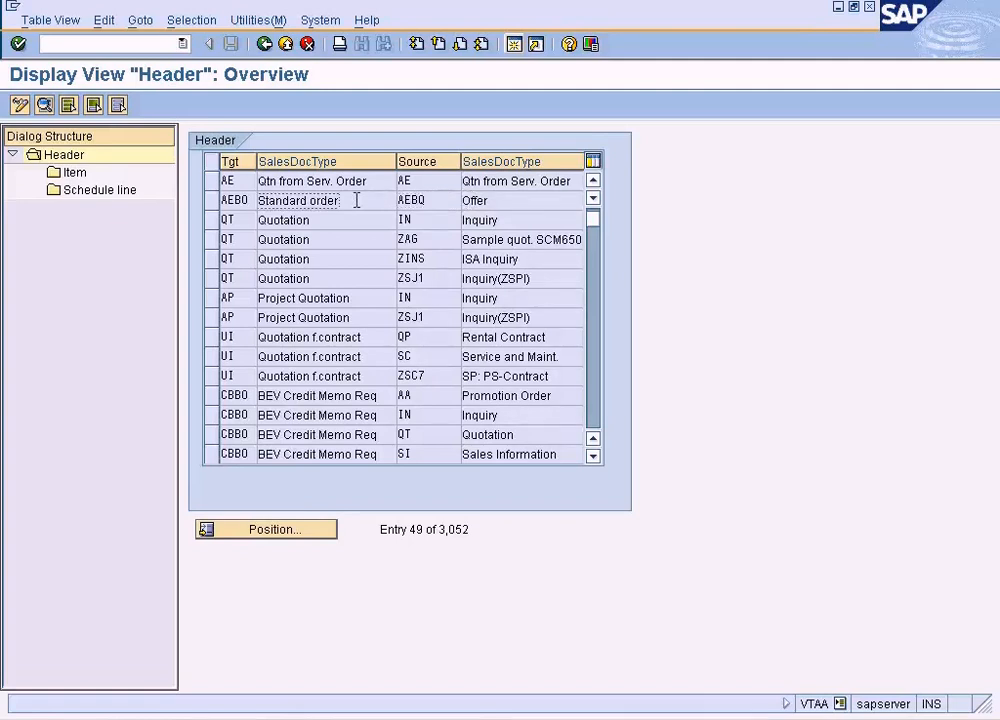
{"action": "left_click", "coordinate": [251, 200]}
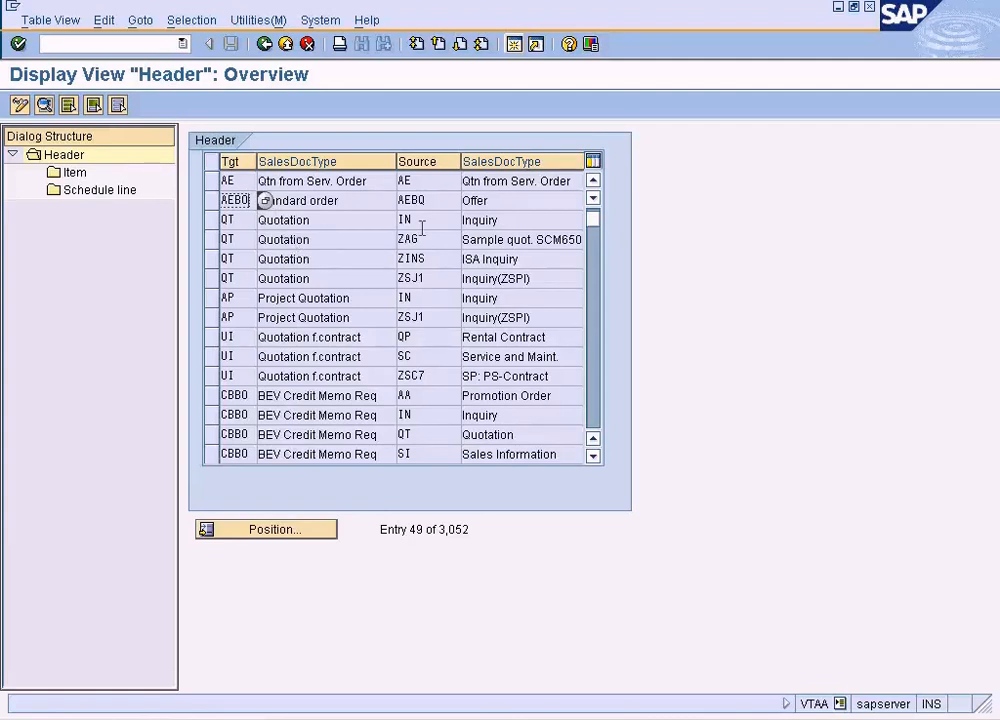
{"action": "left_click", "coordinate": [441, 200]}
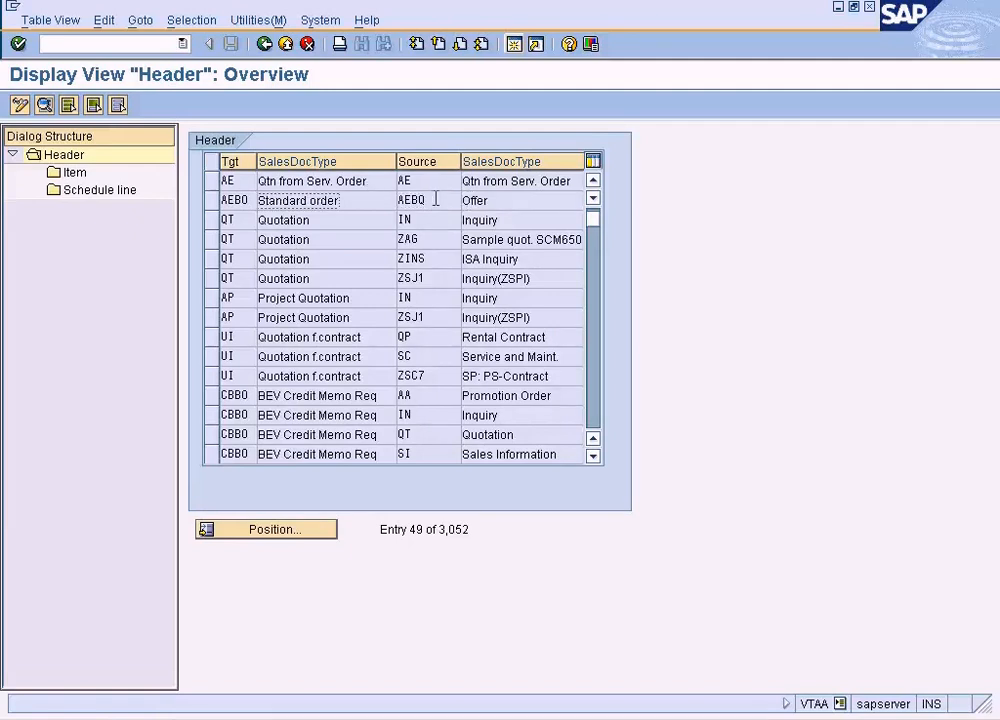
{"action": "left_click", "coordinate": [350, 201]}
Switch the copying control header list to change mode and position it at target sales document type AEBO
{"action": "left_click", "coordinate": [20, 105]}
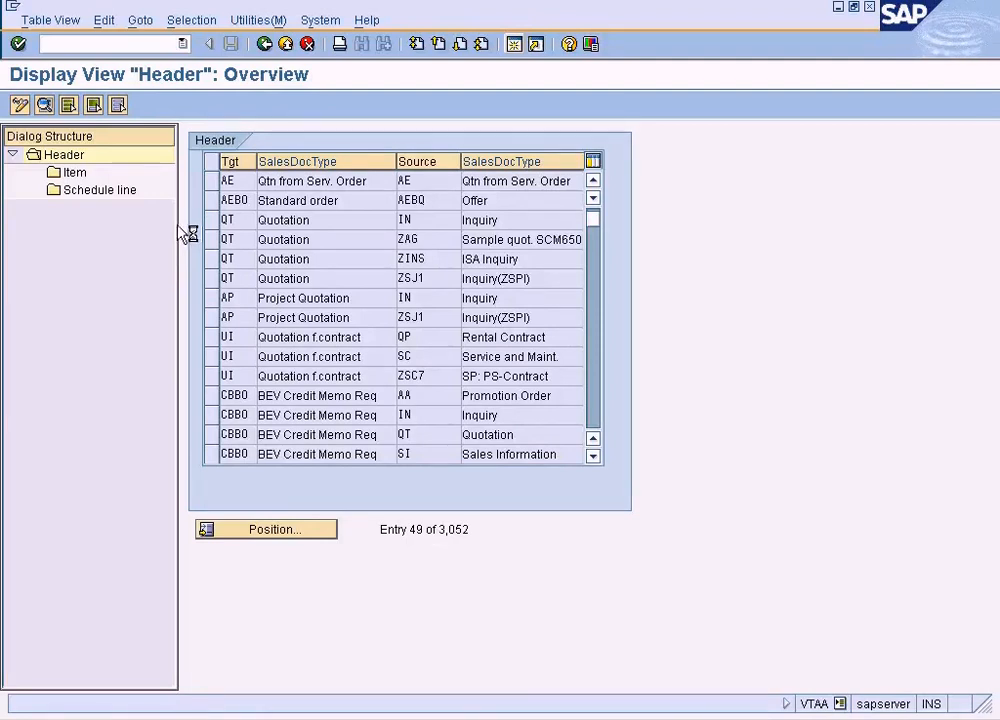
{"action": "left_click", "coordinate": [21, 105]}
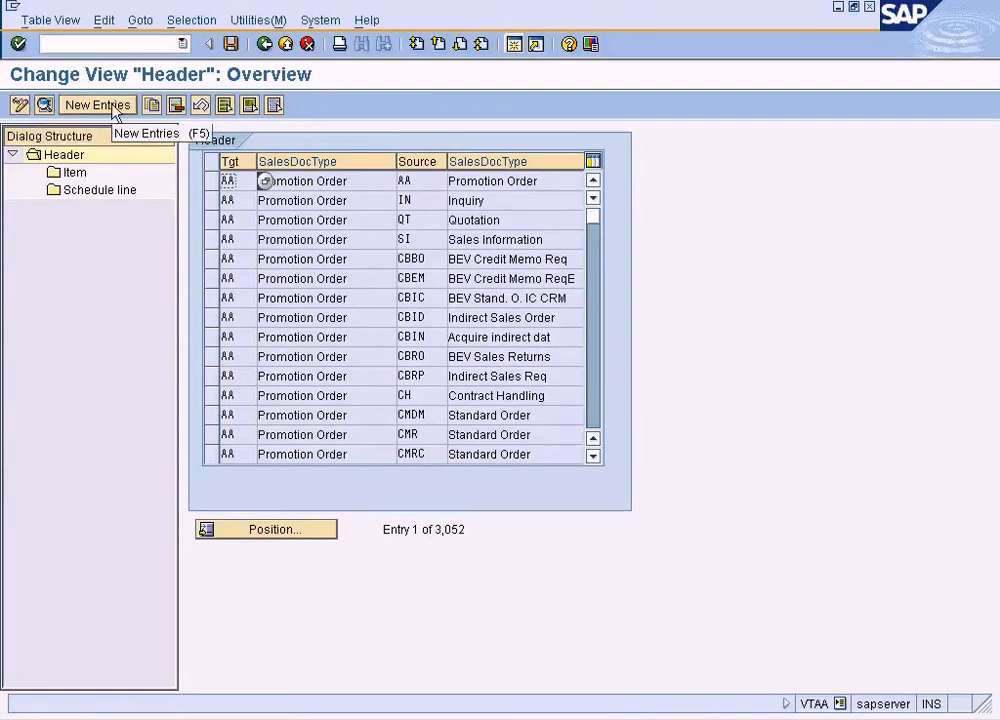
{"action": "left_click", "coordinate": [113, 106]}
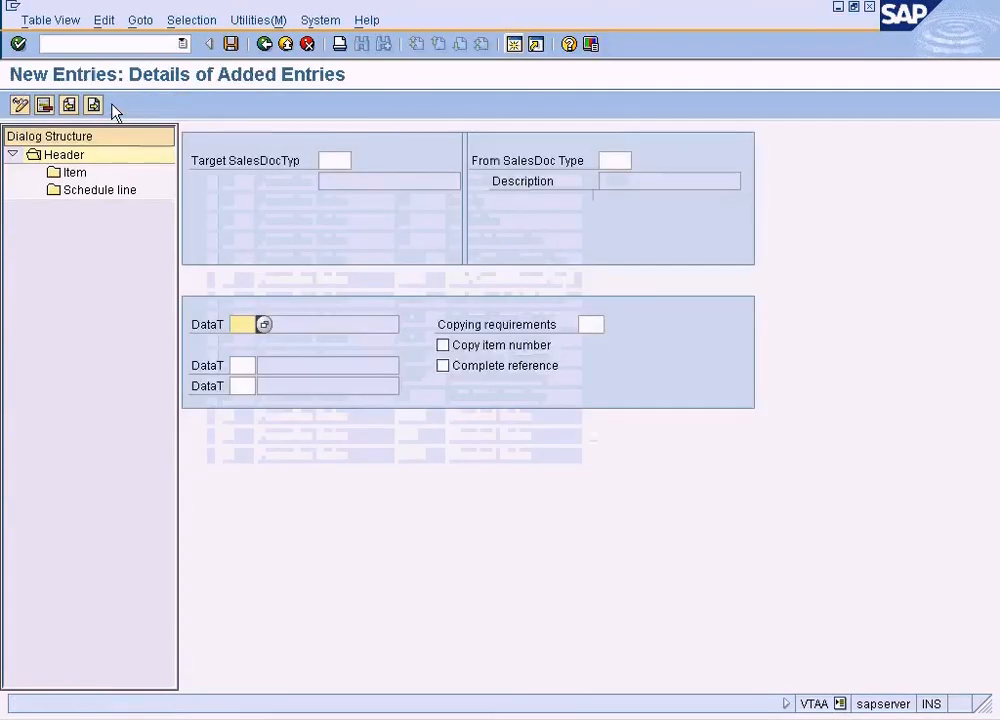
{"action": "left_click", "coordinate": [264, 44]}
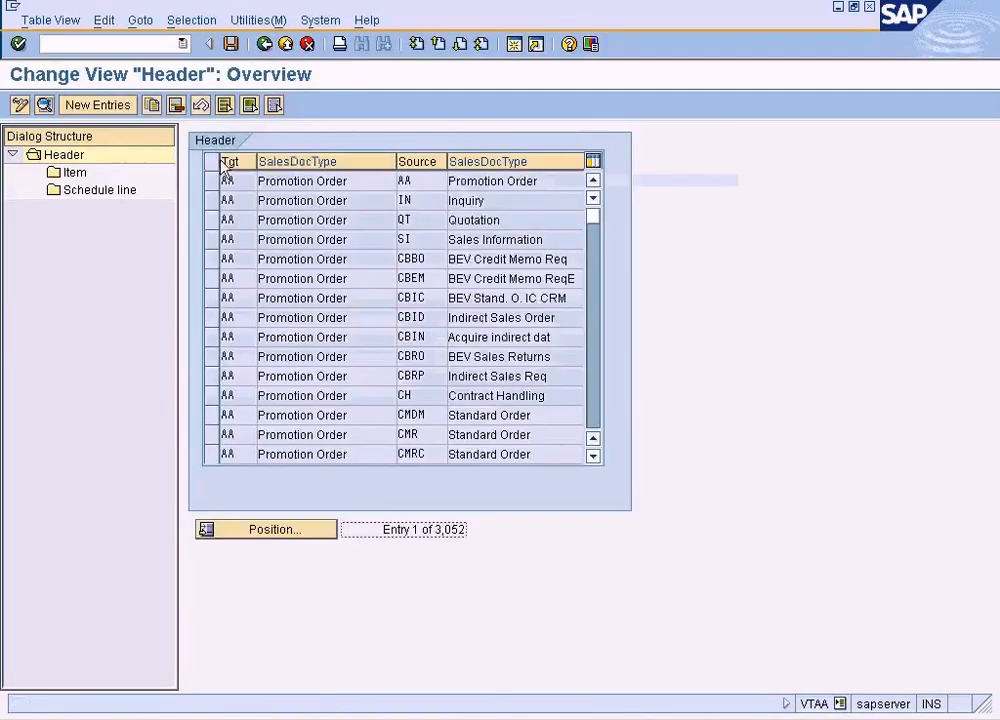
{"action": "left_click", "coordinate": [299, 530]}
{"action": "type", "text": "AEBO"}
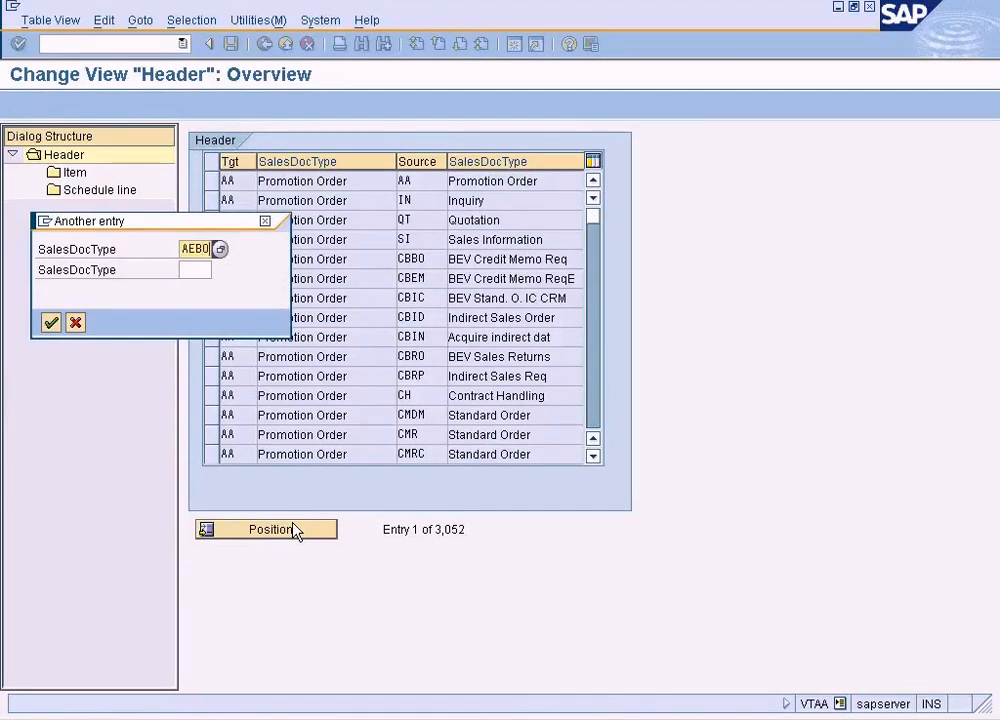
{"action": "key", "text": "Return"}
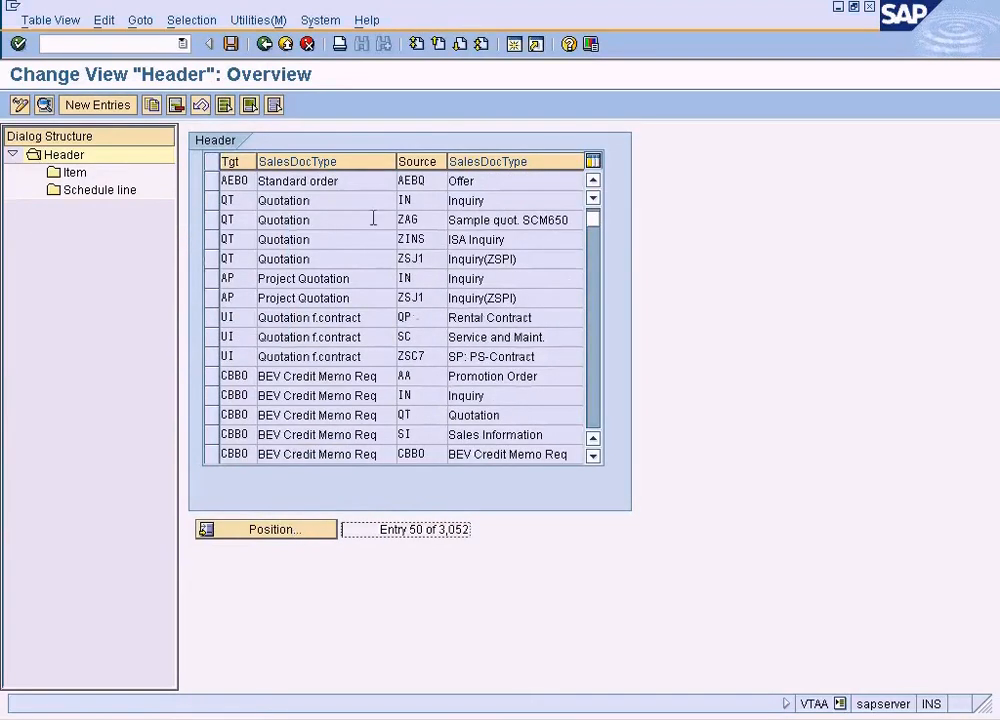
Copy the AEBO entry with source AEBQ to a new entry with source document type QT, including all dependent entries
{"action": "left_click", "coordinate": [212, 181]}
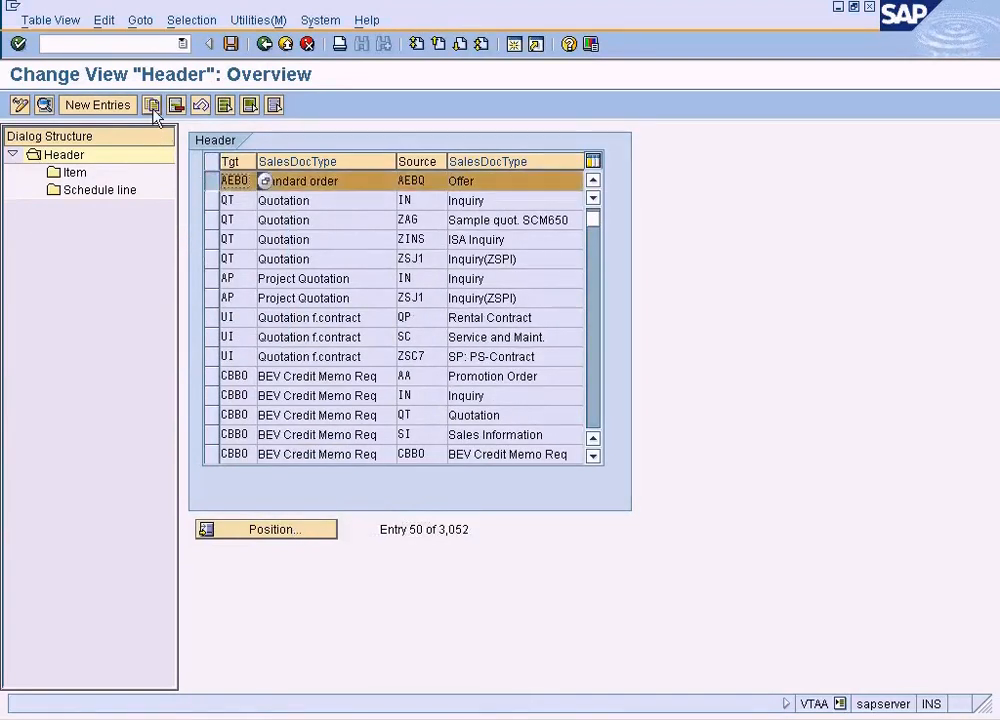
{"action": "left_click", "coordinate": [151, 105]}
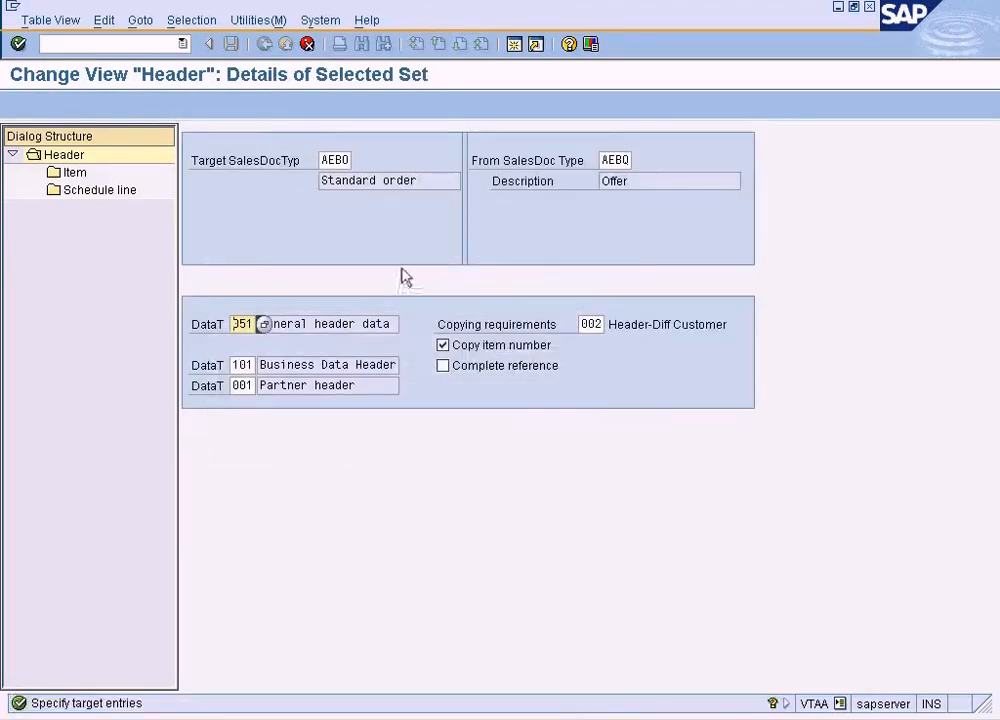
{"action": "left_click", "coordinate": [613, 160]}
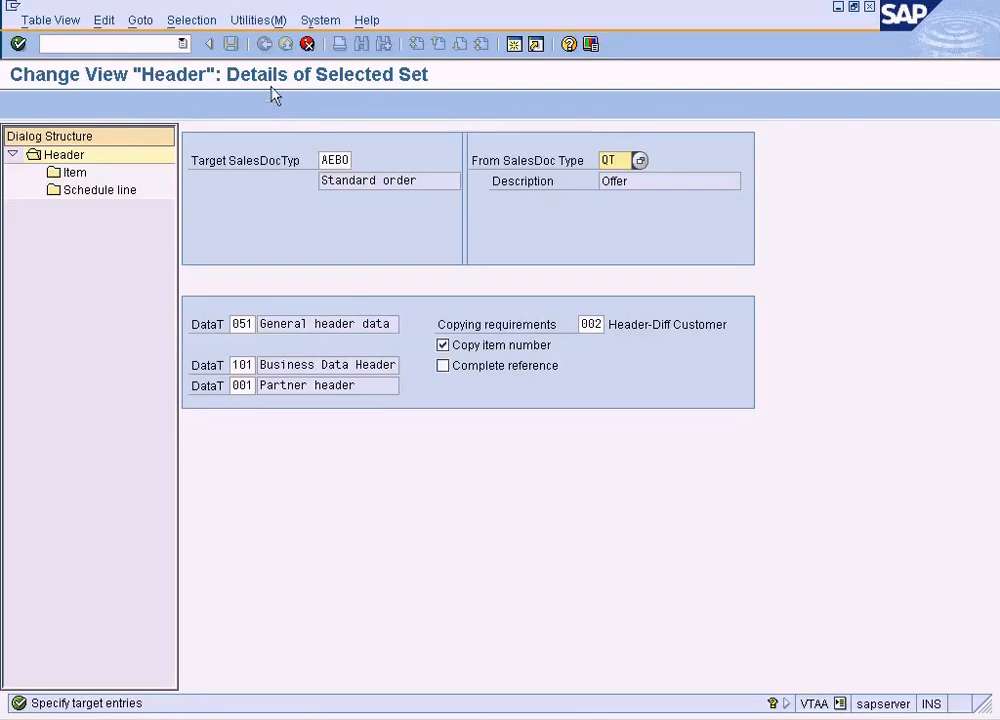
{"action": "key", "text": "Return"}
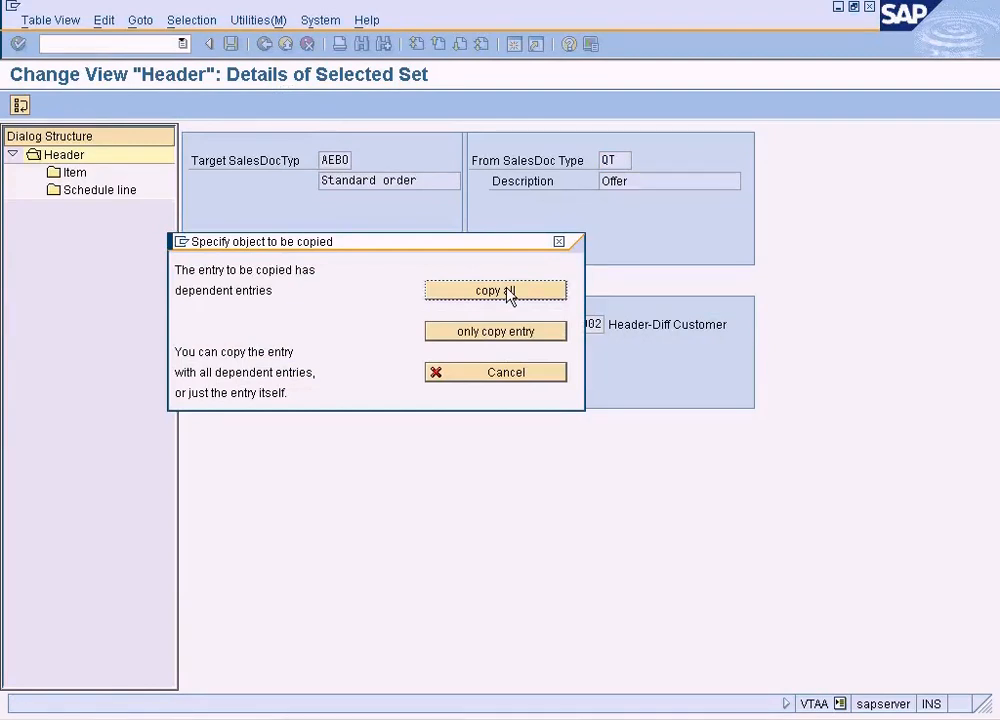
{"action": "left_click", "coordinate": [509, 291]}
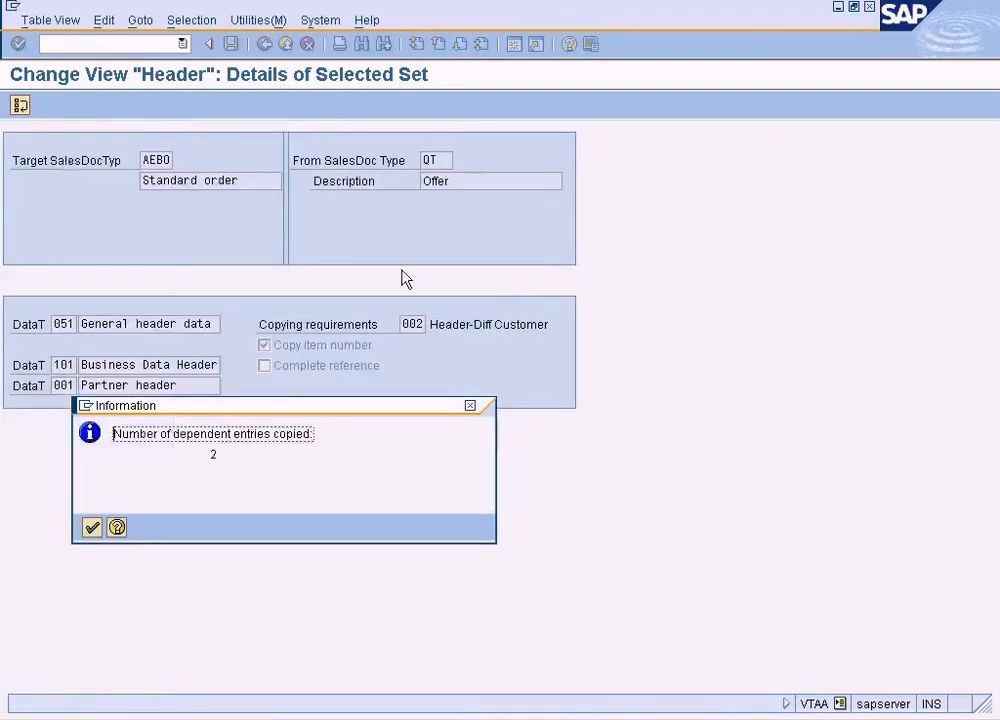
{"action": "left_click", "coordinate": [91, 527]}
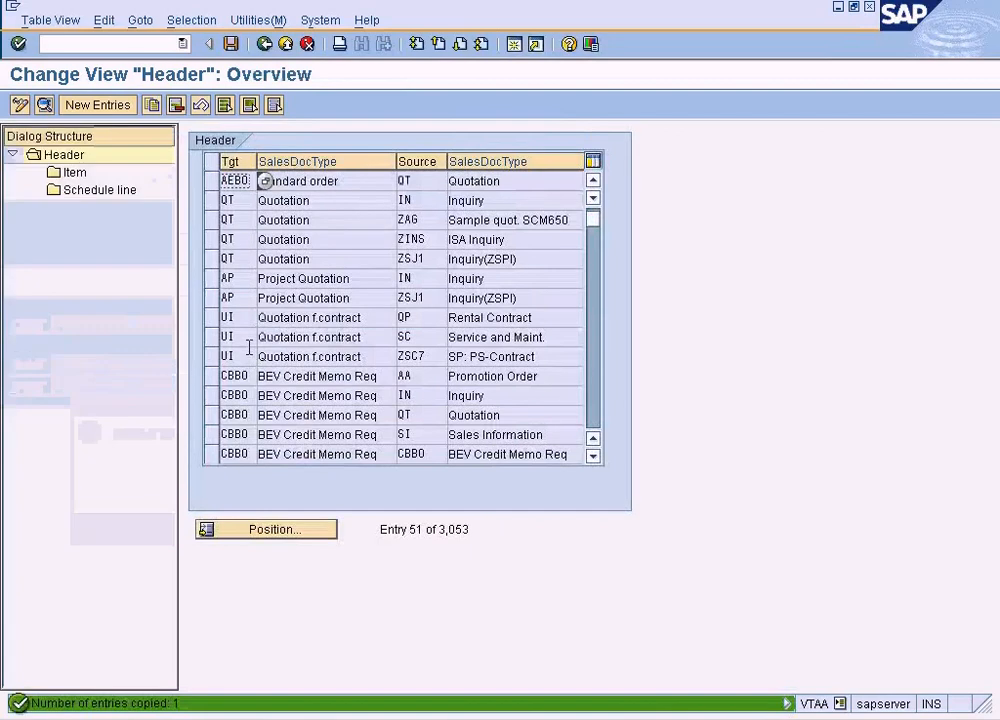
Check the target and source types of the new AEBO entry with source QT and save the copying control settings
{"action": "left_click", "coordinate": [337, 185]}
{"action": "left_click", "coordinate": [422, 181]}
{"action": "left_click", "coordinate": [304, 181]}
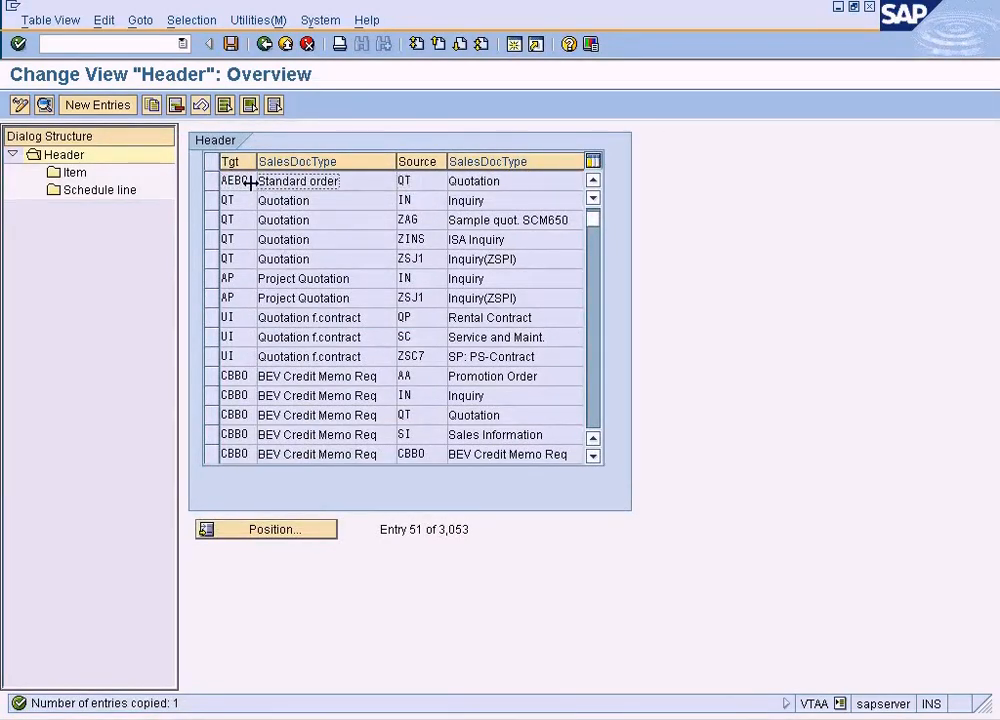
{"action": "left_click", "coordinate": [406, 181]}
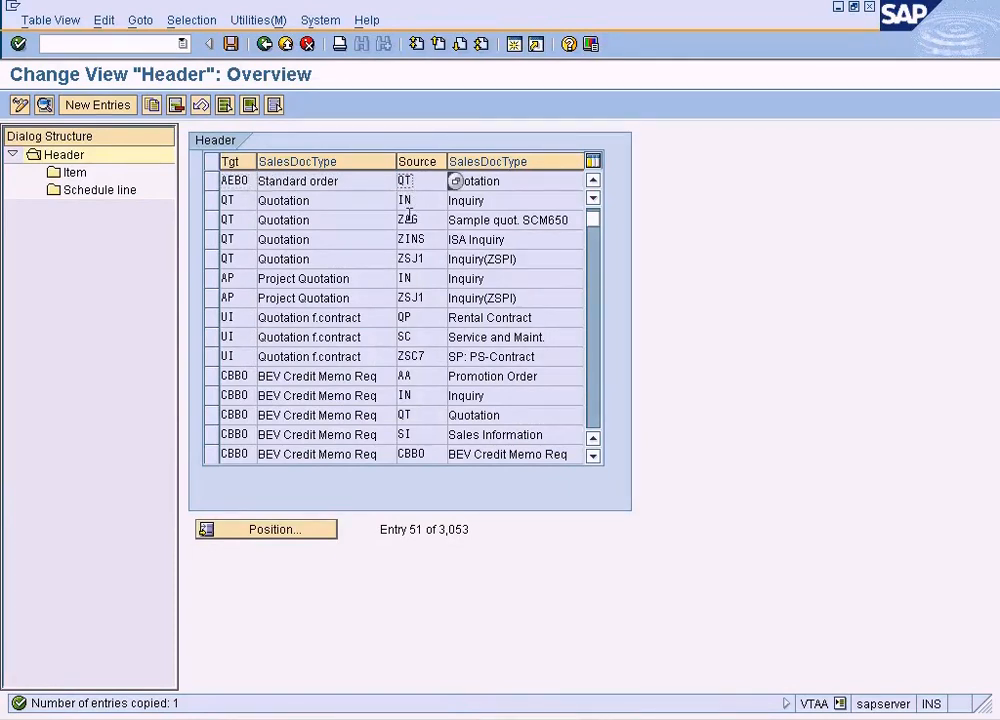
{"action": "left_click", "coordinate": [337, 182]}
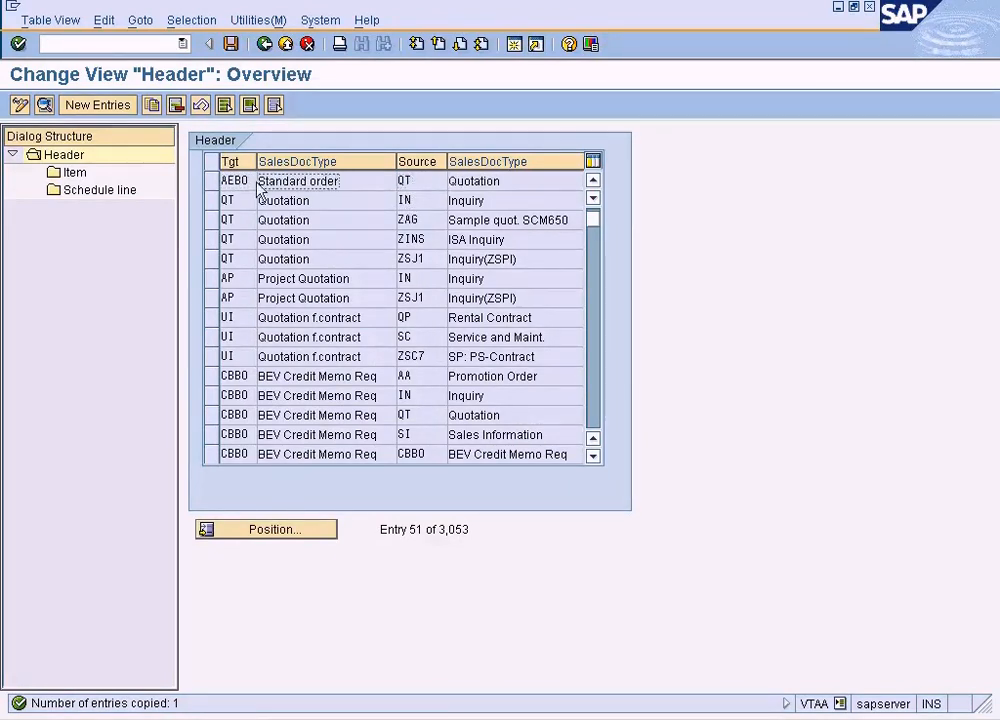
{"action": "left_click", "coordinate": [231, 44]}
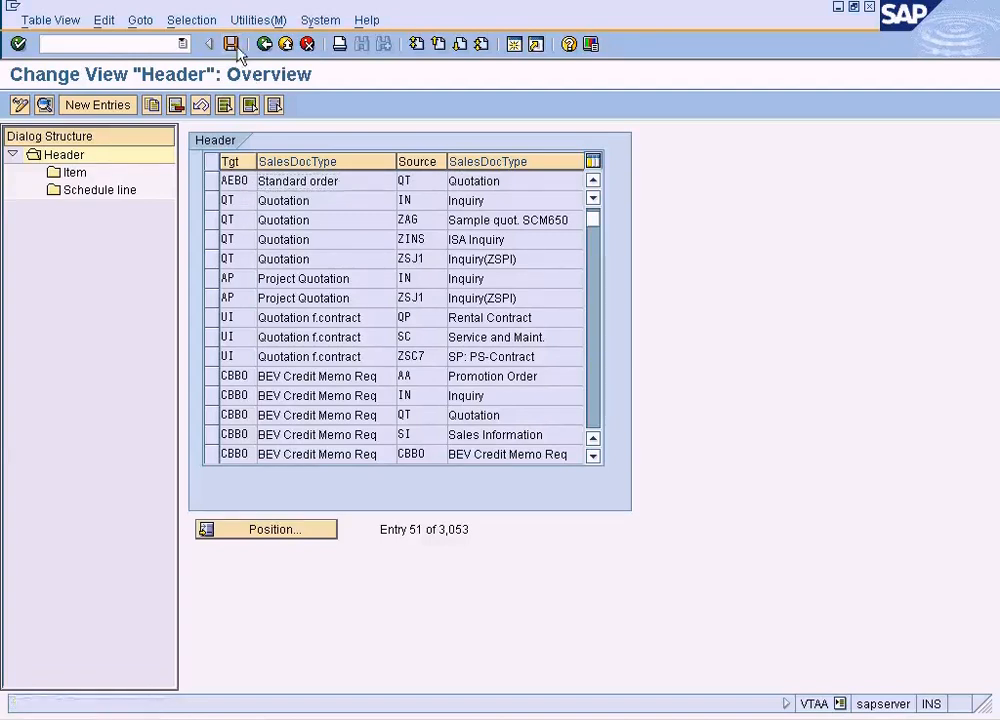
Leave the copying control customizing and close the help text and error message in the standard order's reference dialog
{"action": "left_click", "coordinate": [265, 46]}
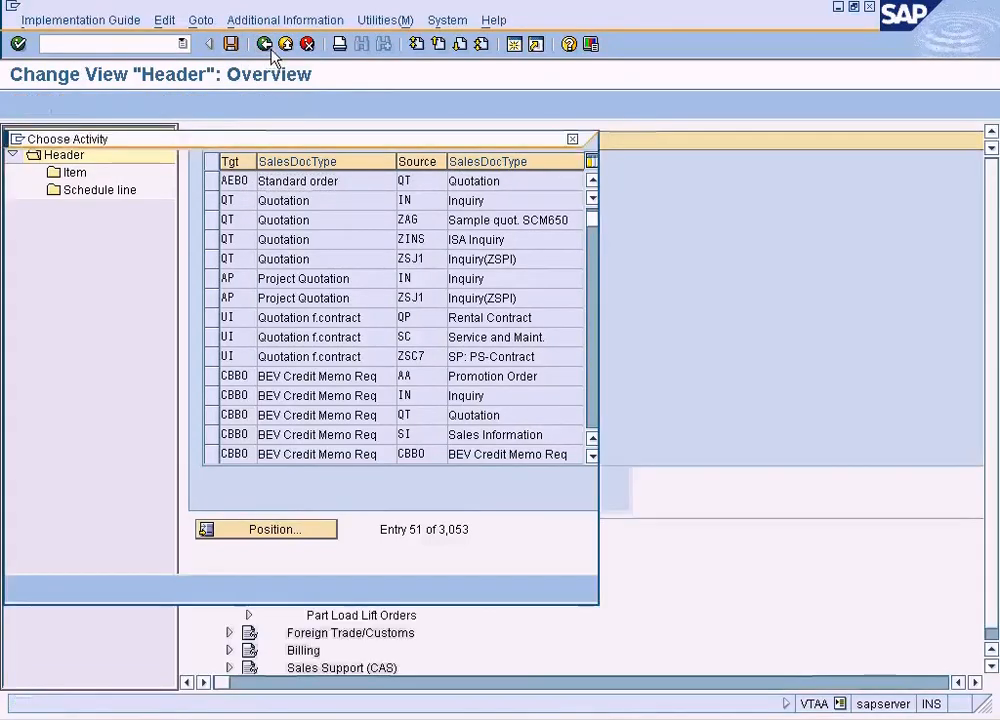
{"action": "left_click", "coordinate": [102, 588]}
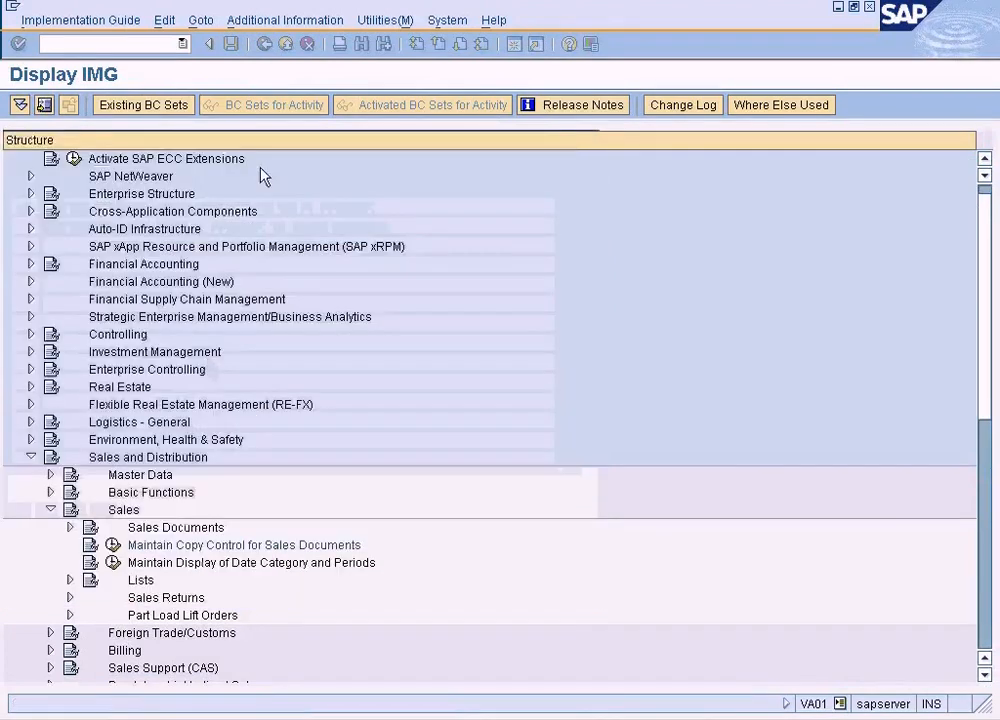
{"action": "left_click", "coordinate": [265, 45]}
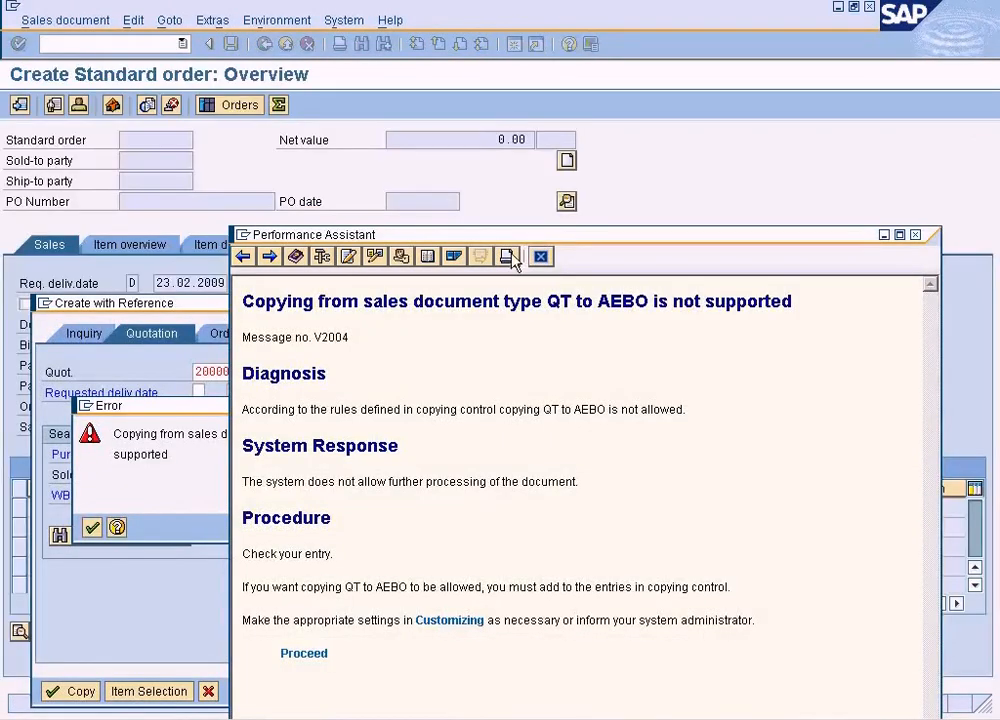
{"action": "left_click", "coordinate": [541, 258]}
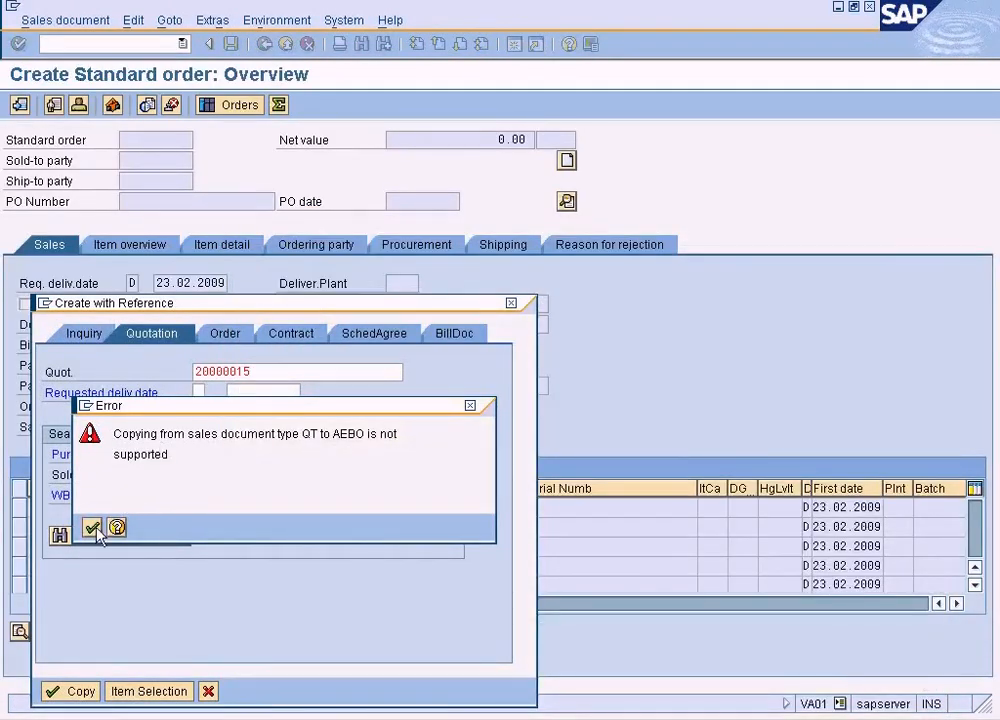
{"action": "left_click", "coordinate": [92, 527]}
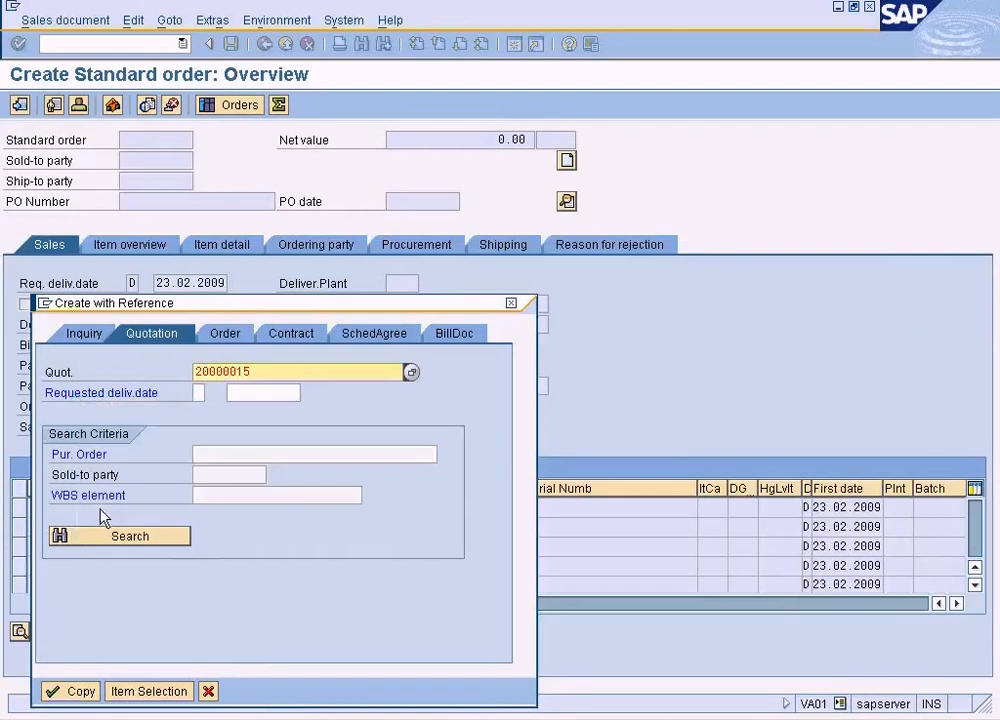
Try to copy the referenced quotation into the standard order, viewing the help for the incomplete reference warning and accepting the warning
{"action": "left_click", "coordinate": [72, 692]}
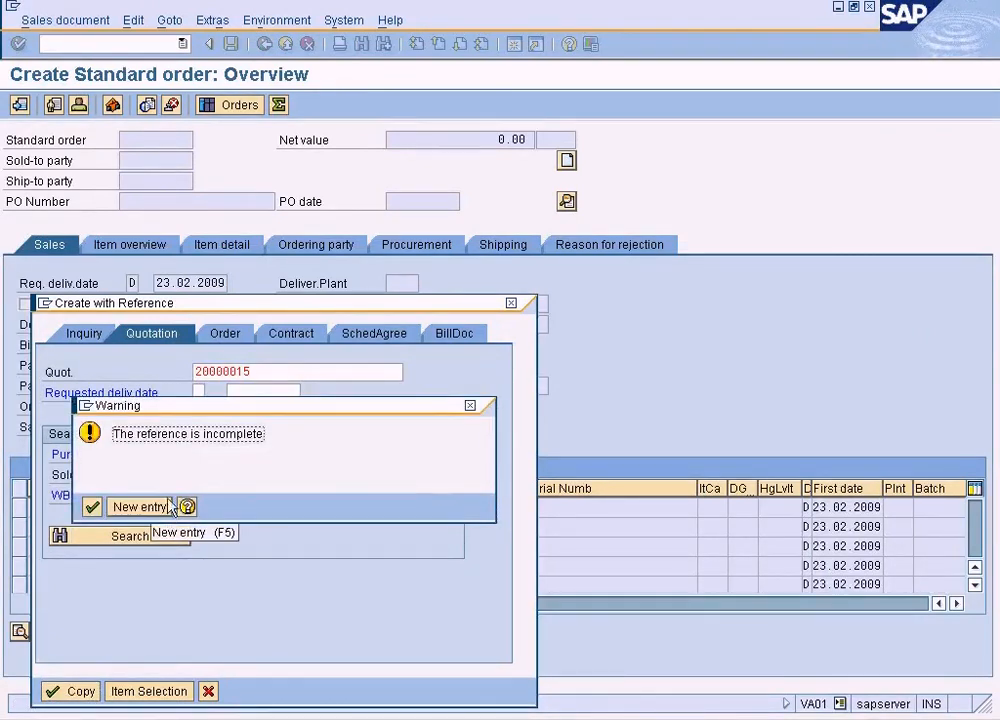
{"action": "left_click", "coordinate": [188, 507]}
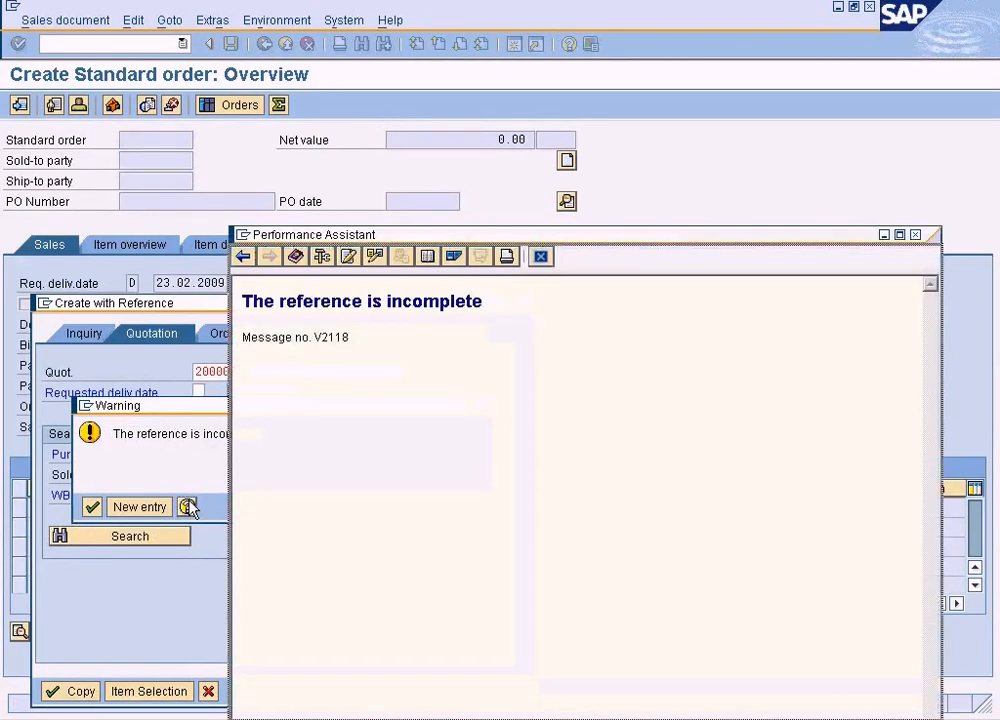
{"action": "left_click", "coordinate": [540, 258]}
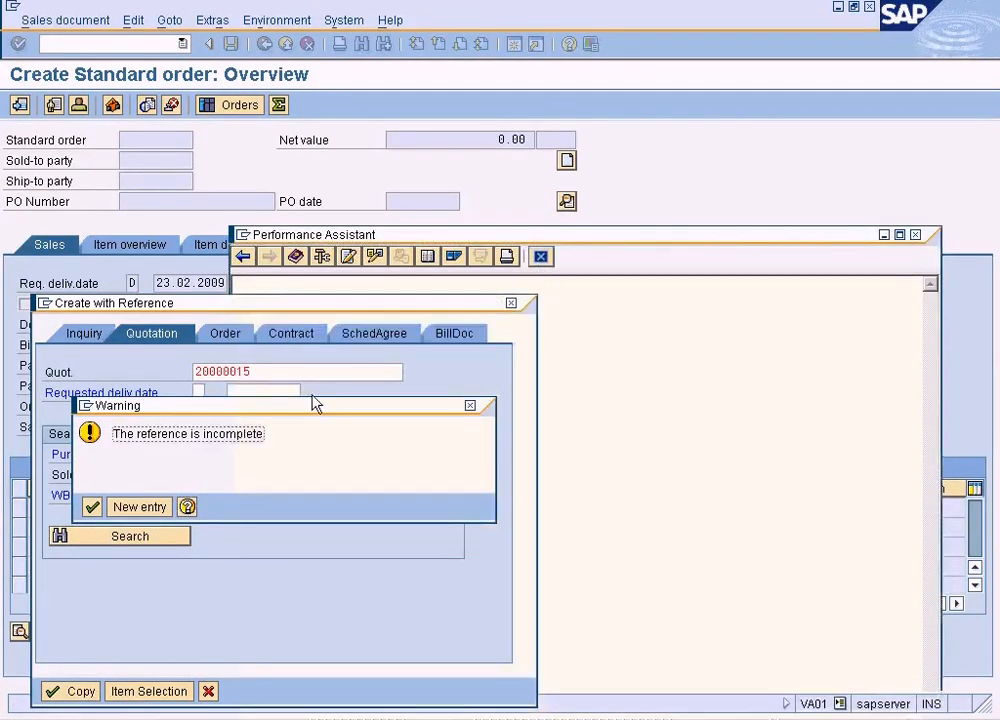
{"action": "left_click", "coordinate": [92, 508]}
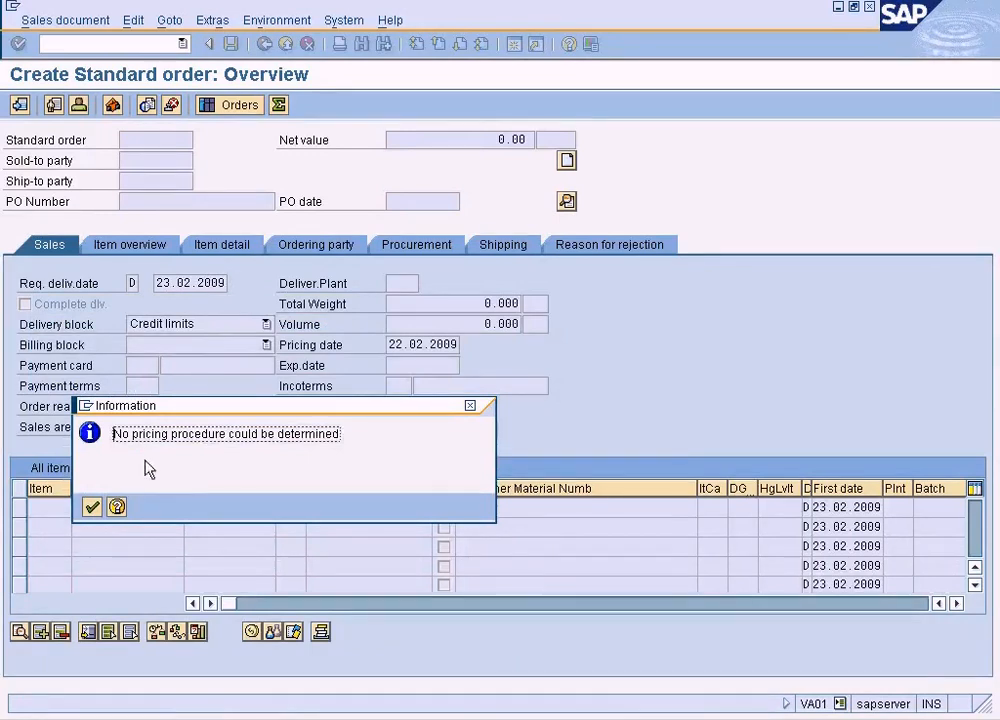
Read the detailed explanation of the pricing procedure message, dismiss it and return to the sales order's initial screen
{"action": "left_click", "coordinate": [118, 508]}
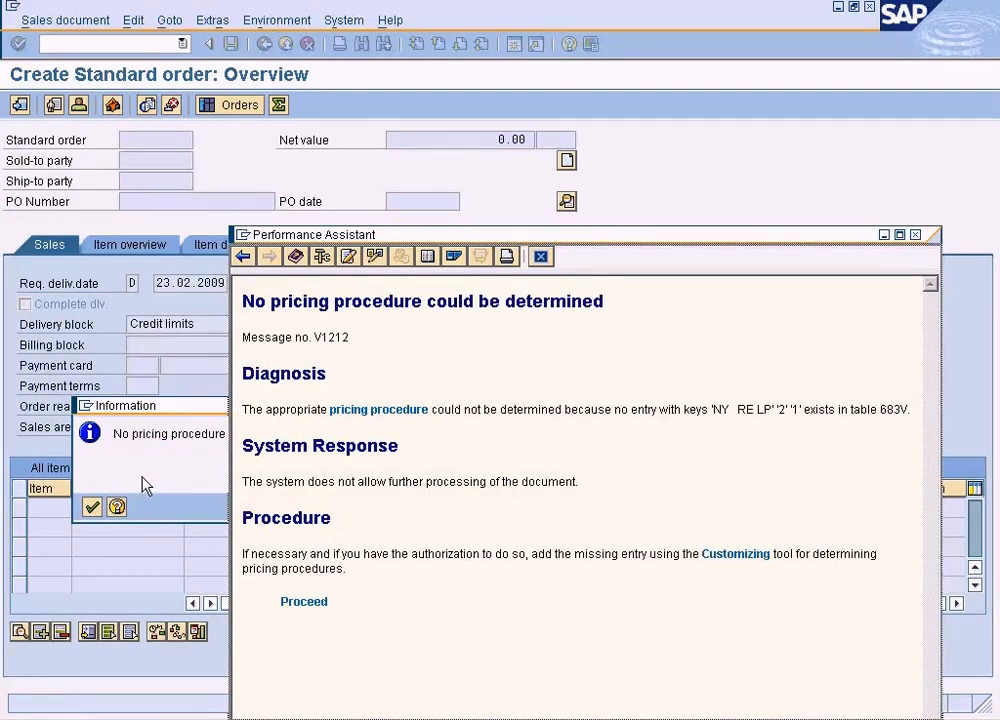
{"action": "left_click", "coordinate": [541, 257]}
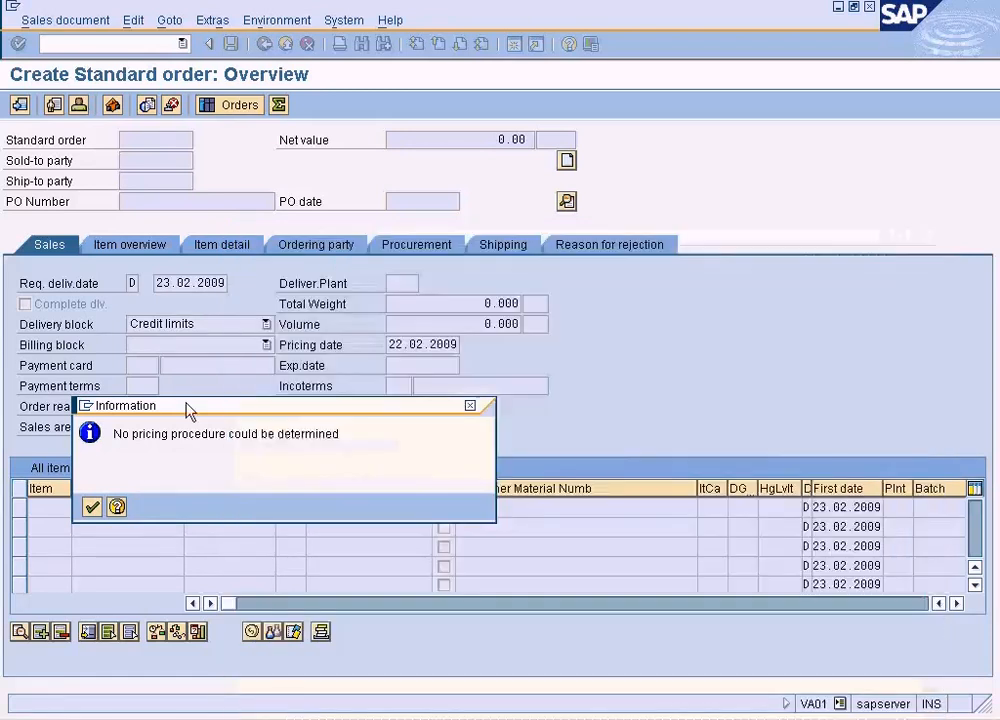
{"action": "left_click", "coordinate": [92, 507]}
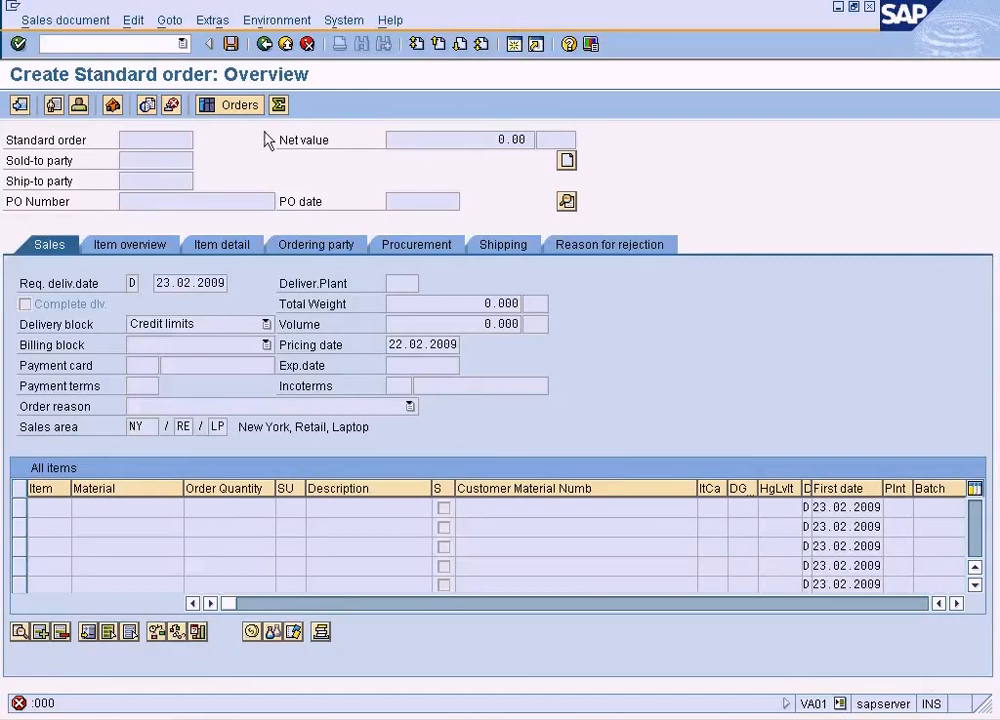
{"action": "left_click", "coordinate": [264, 45]}
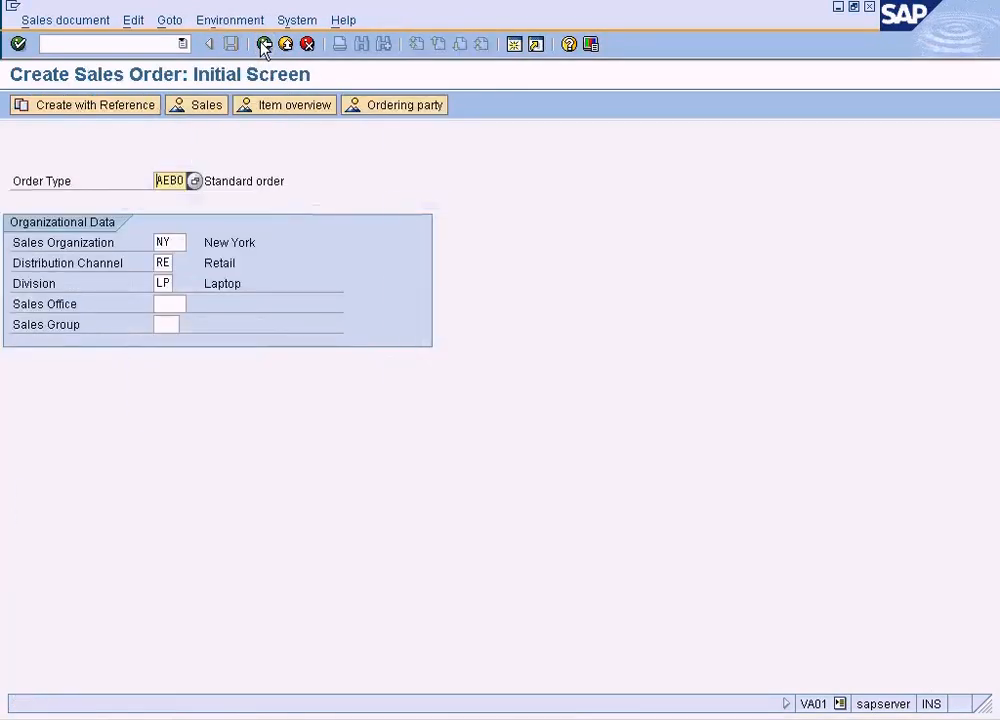
Start an AEBO standard order with reference and find the customer's QT quotation as the document to copy
{"action": "key", "text": "Return"}
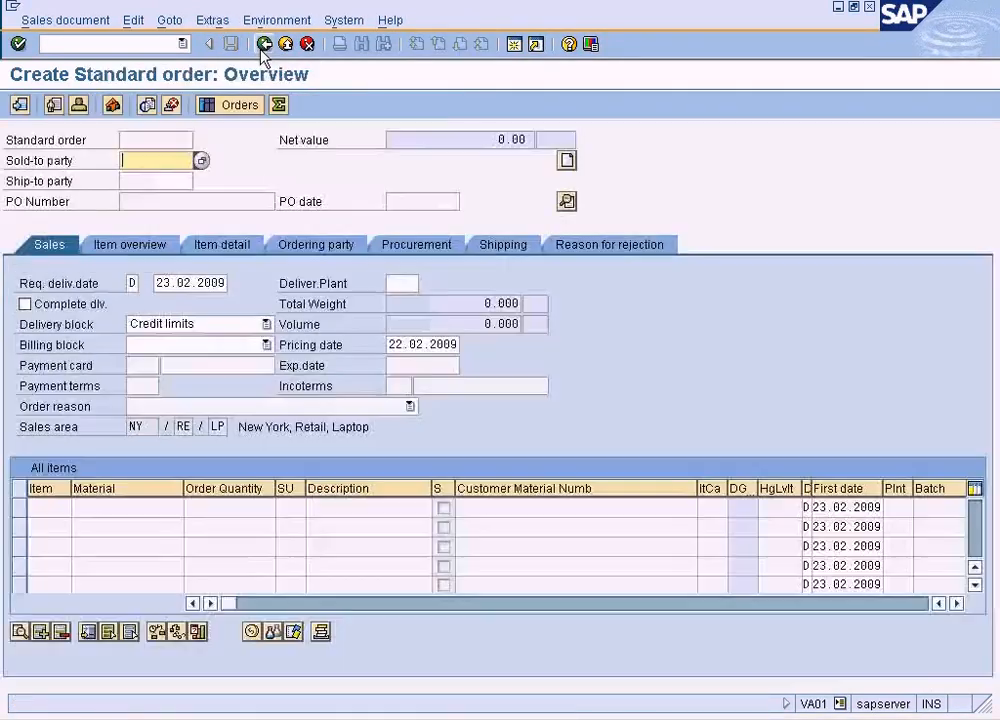
{"action": "left_click", "coordinate": [79, 23]}
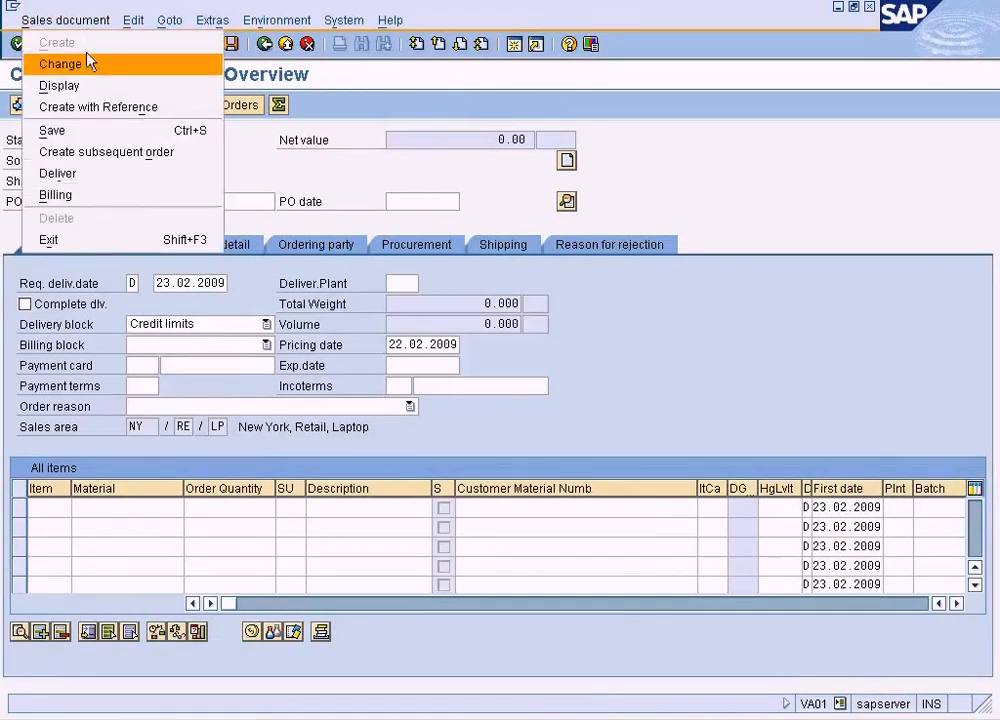
{"action": "left_click", "coordinate": [127, 110]}
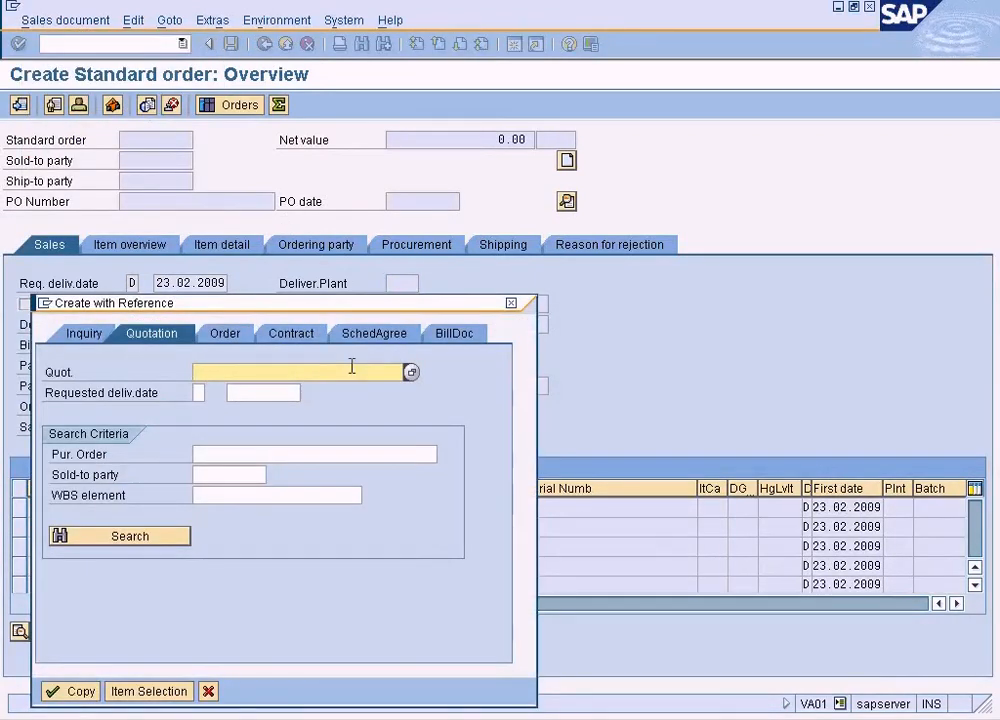
{"action": "left_click", "coordinate": [410, 373]}
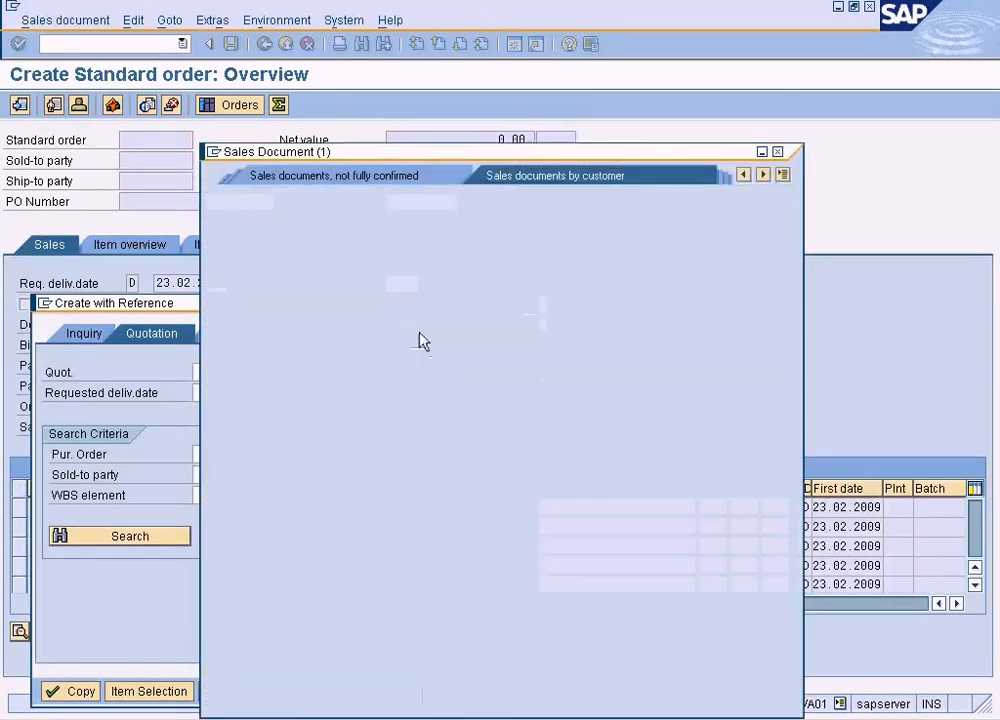
{"action": "key", "text": "Return"}
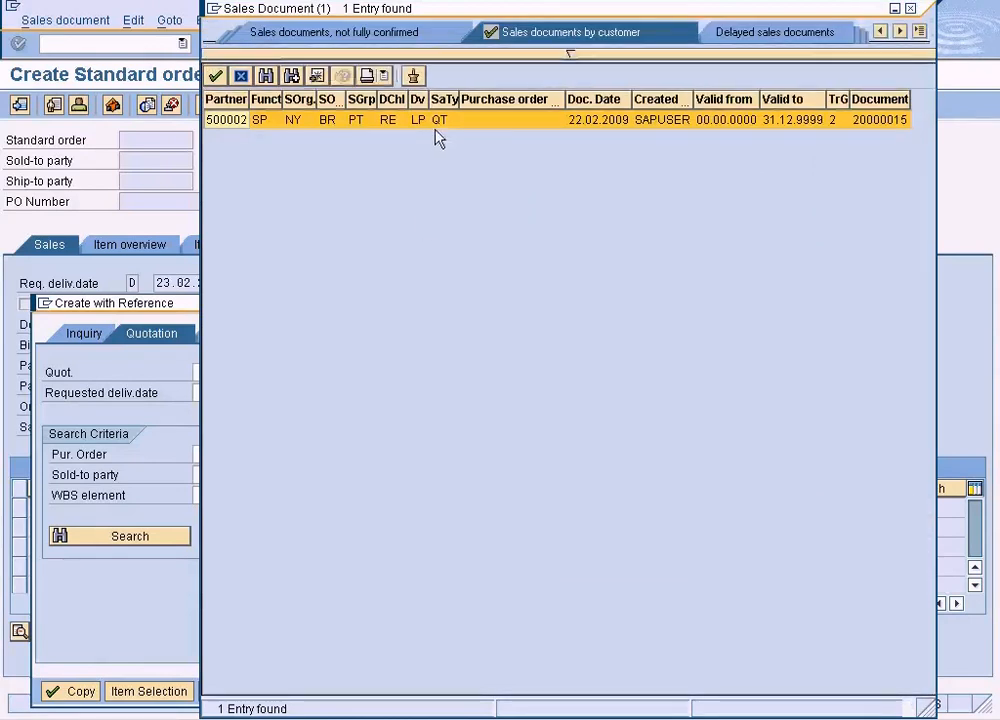
{"action": "double_click", "coordinate": [437, 122]}
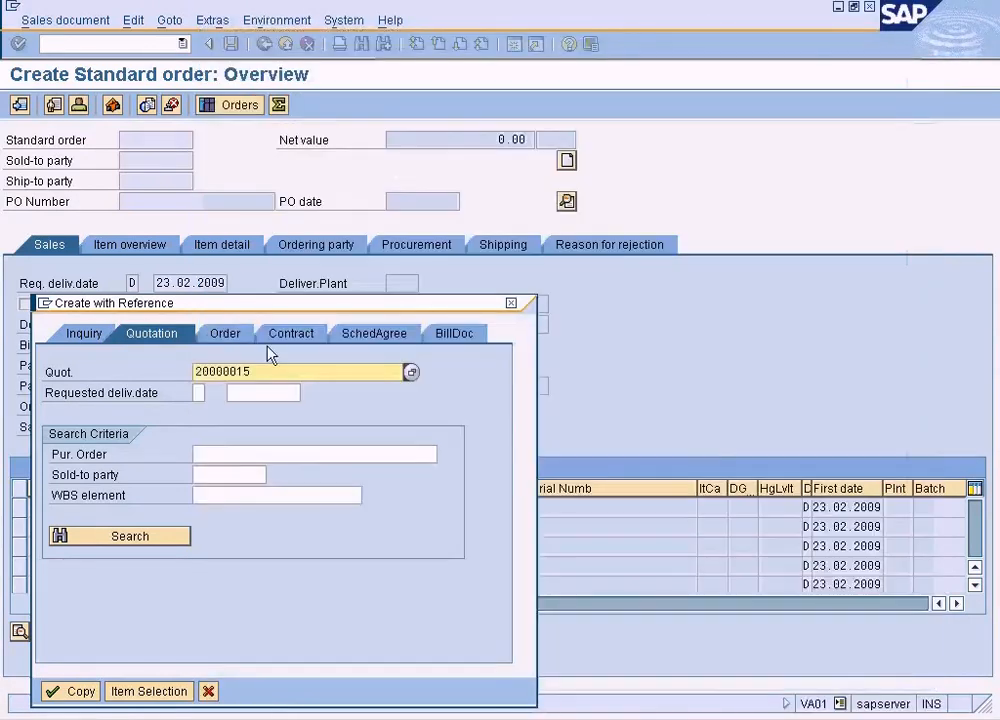
Try to copy the quotation into the standard order, viewing the warning's help and acknowledging the messages
{"action": "left_click", "coordinate": [78, 691]}
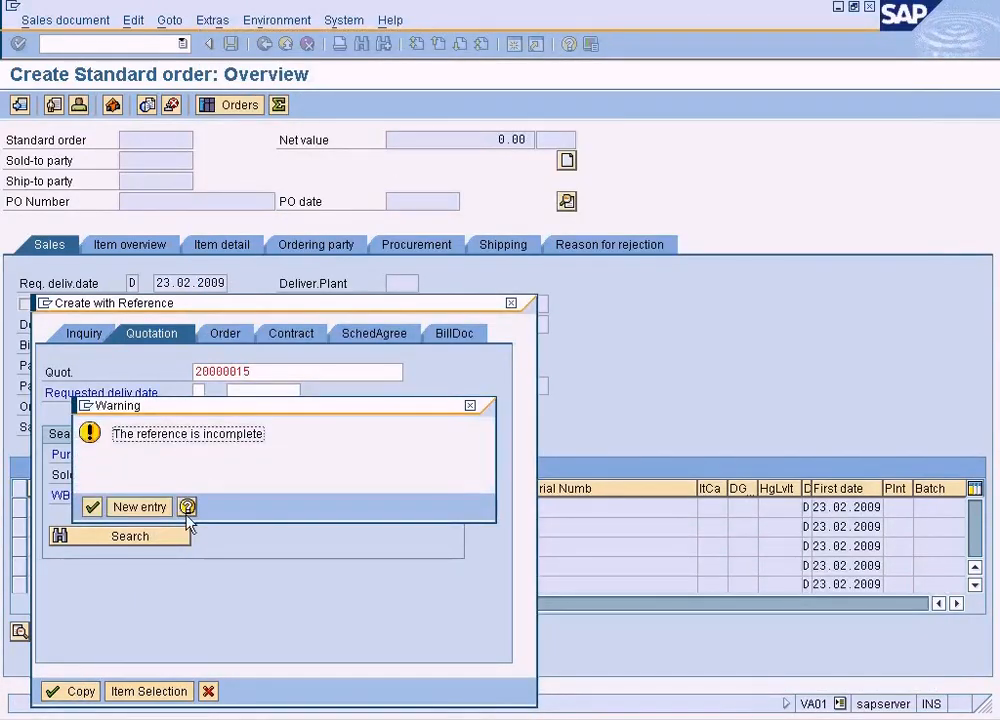
{"action": "left_click", "coordinate": [188, 508]}
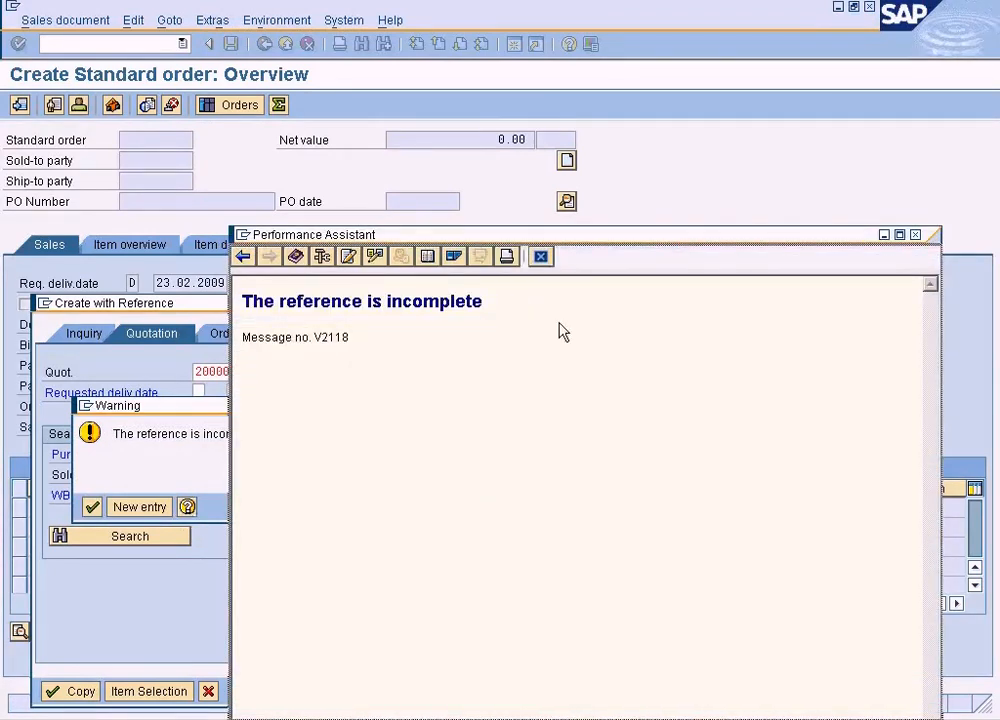
{"action": "left_click", "coordinate": [540, 257]}
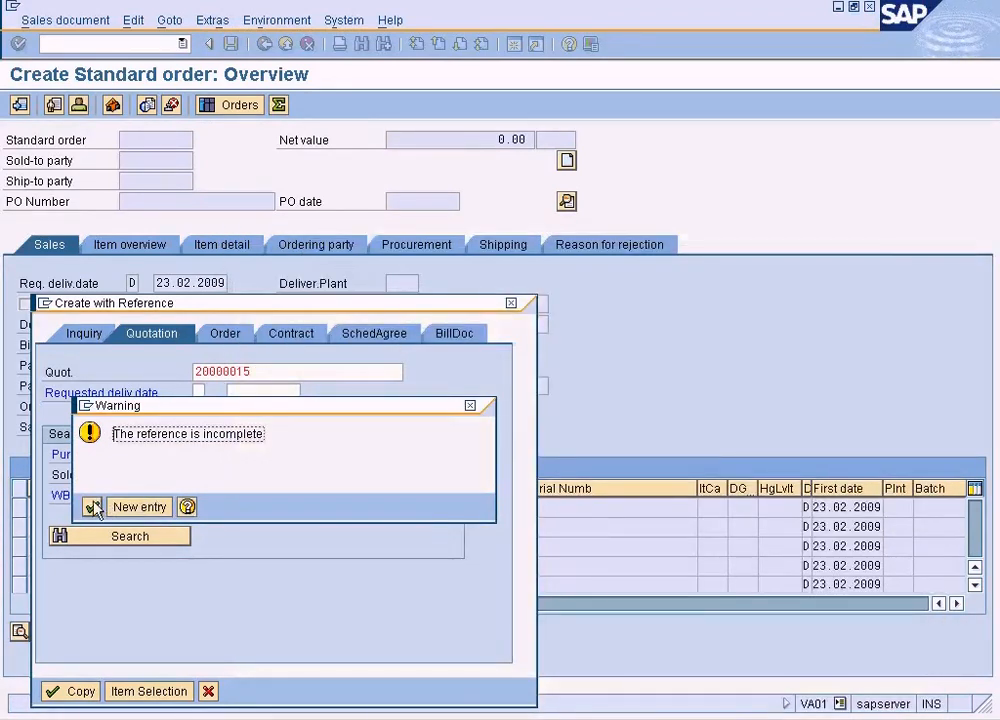
{"action": "left_click", "coordinate": [140, 506]}
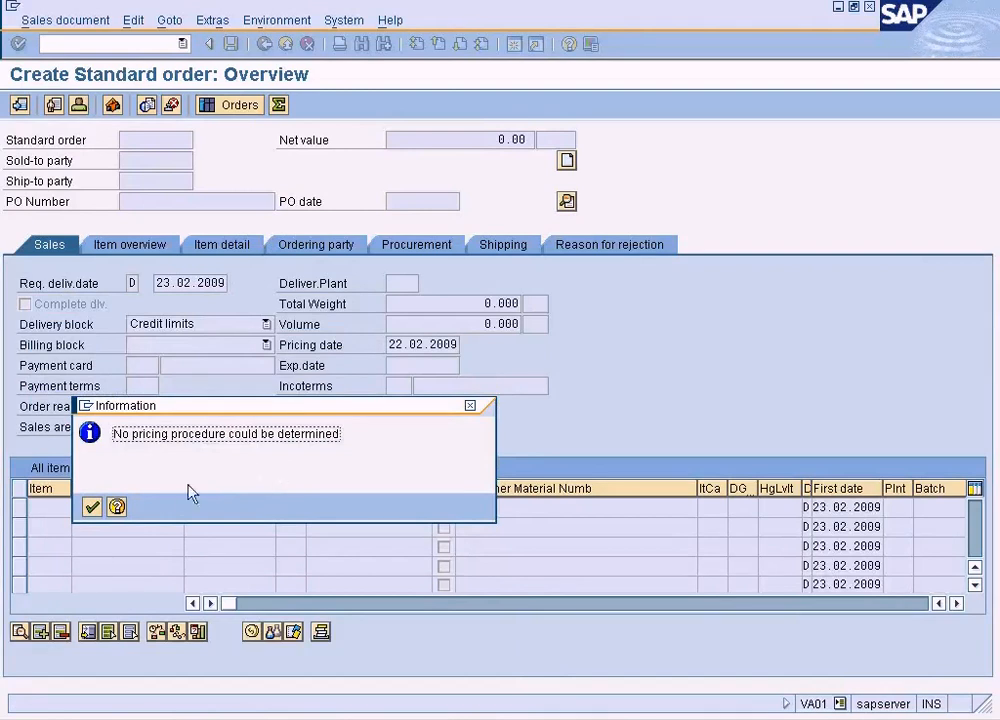
{"action": "left_click", "coordinate": [92, 507]}
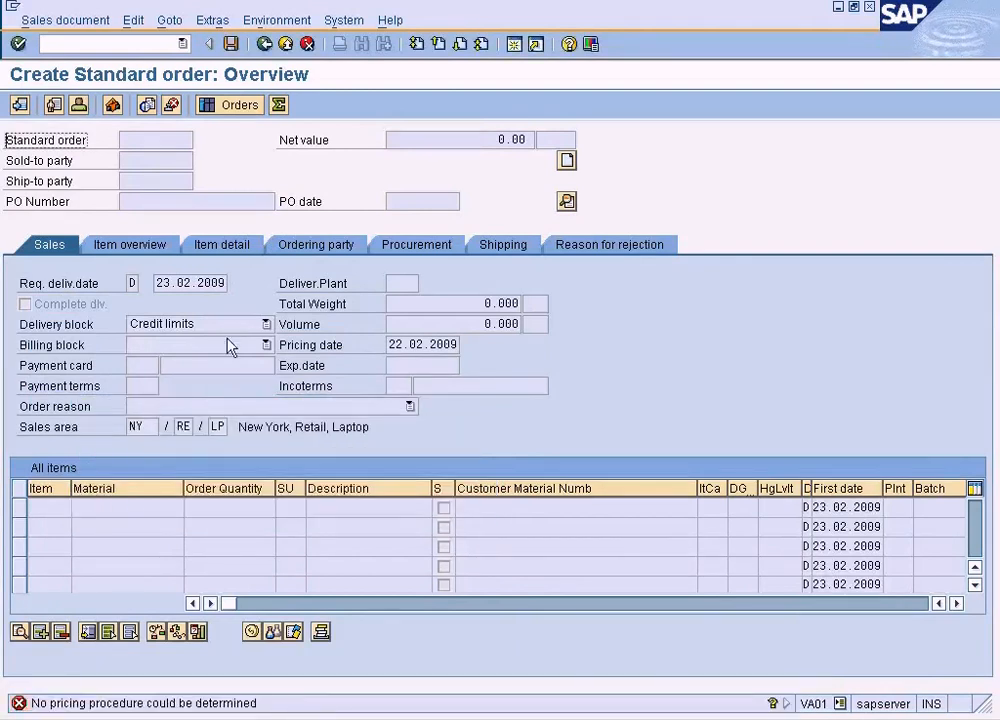
Read the pricing procedure message's explanation, look at its linked customizing, and return to the sales order's initial screen
{"action": "double_click", "coordinate": [241, 703]}
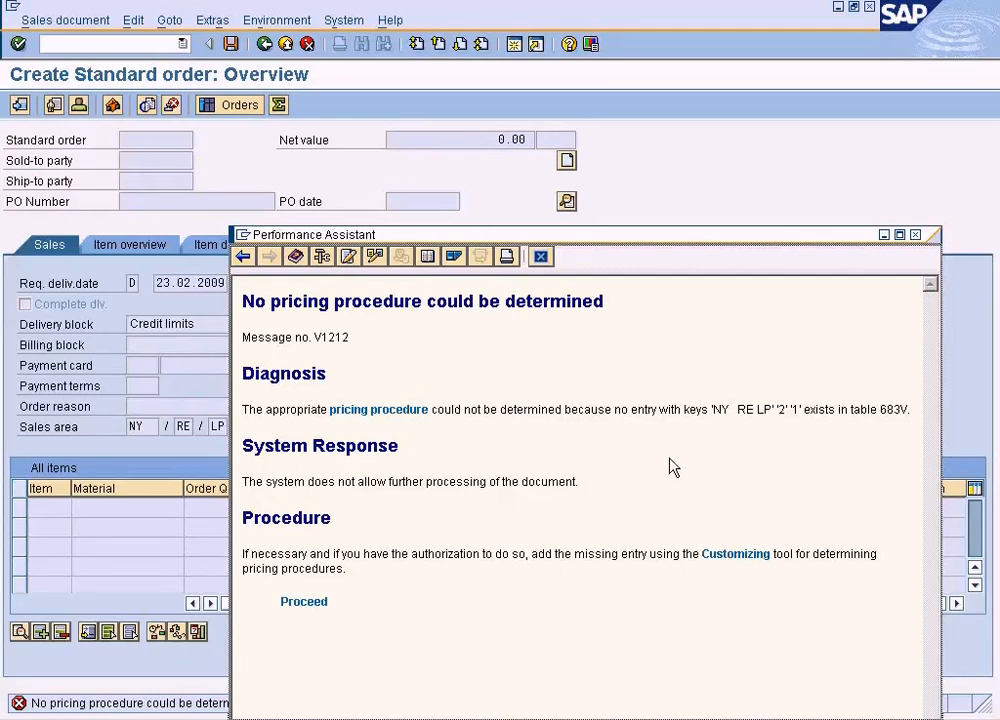
{"action": "left_click", "coordinate": [318, 603]}
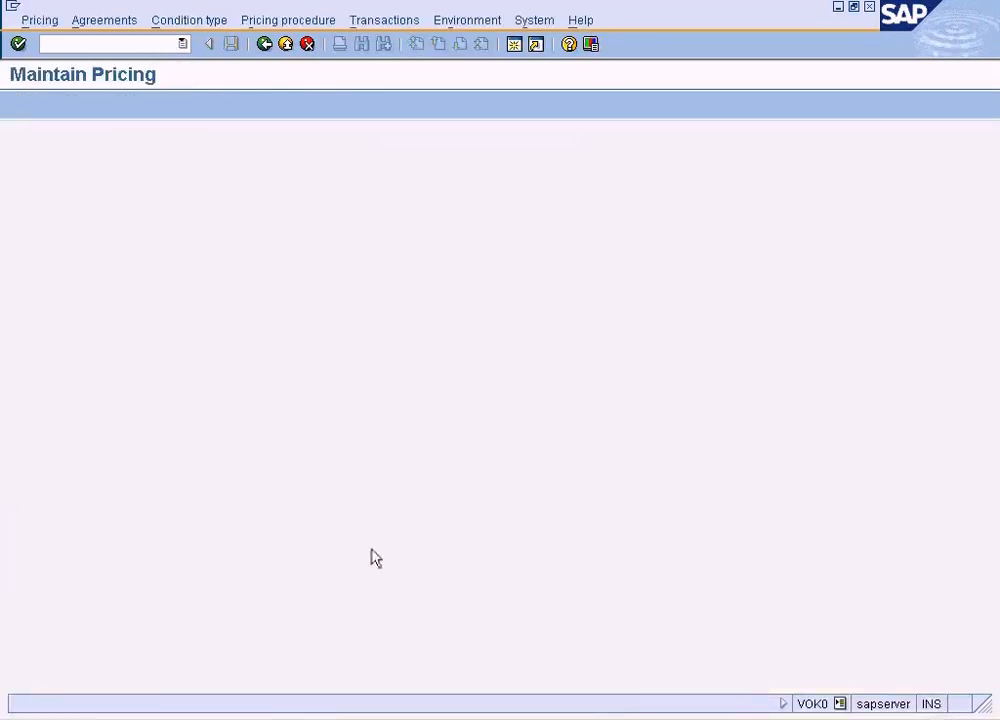
{"action": "left_click", "coordinate": [265, 44]}
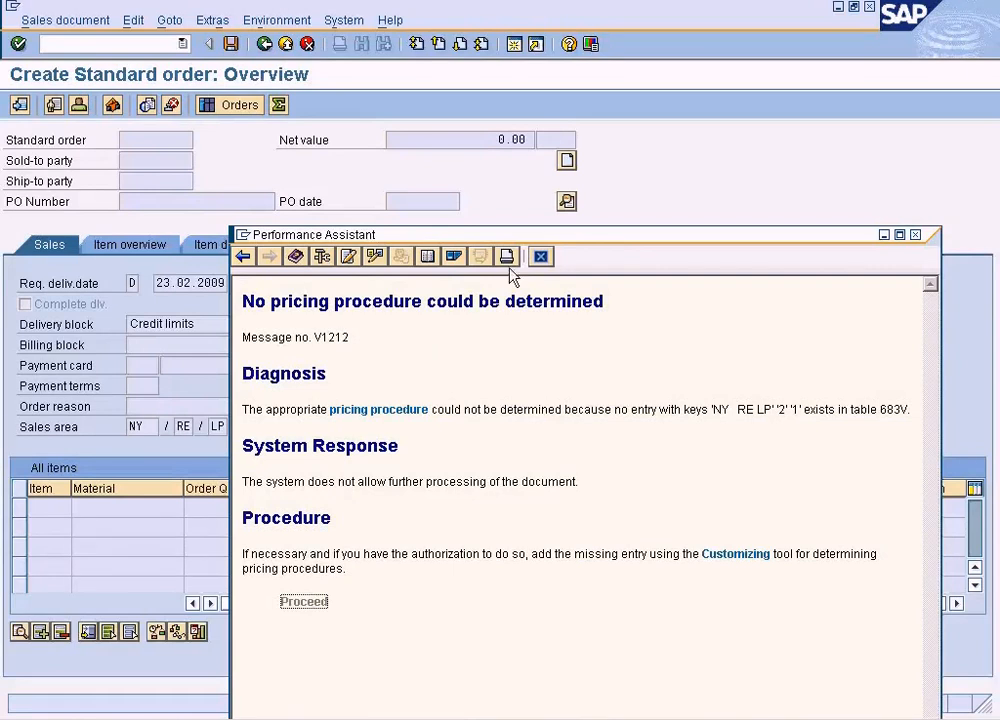
{"action": "left_click", "coordinate": [540, 256]}
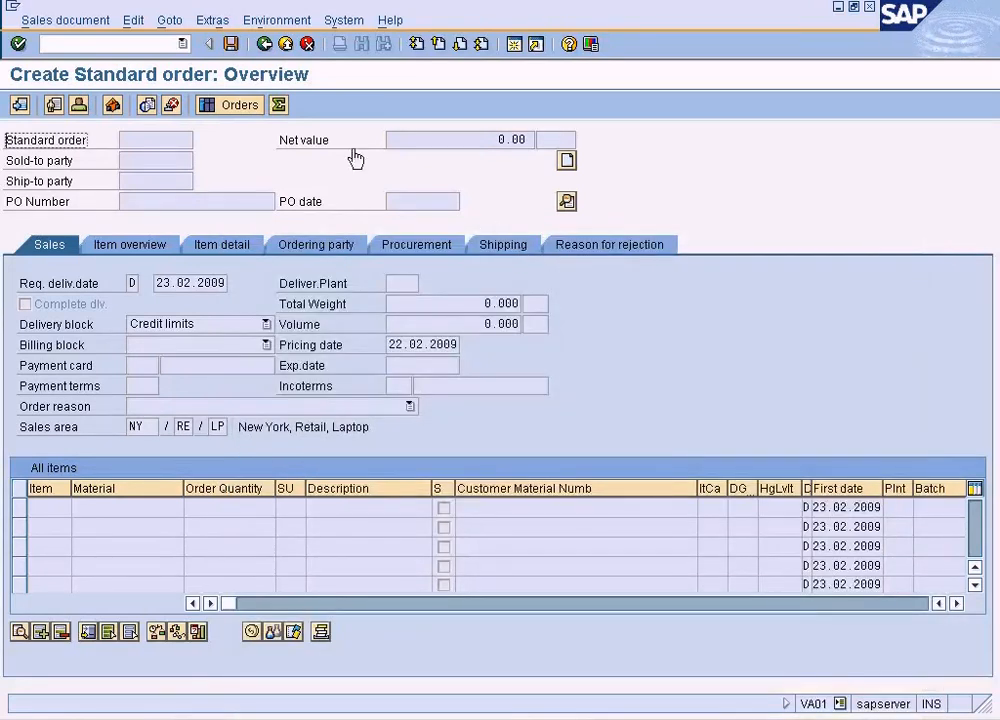
{"action": "left_click", "coordinate": [266, 46]}
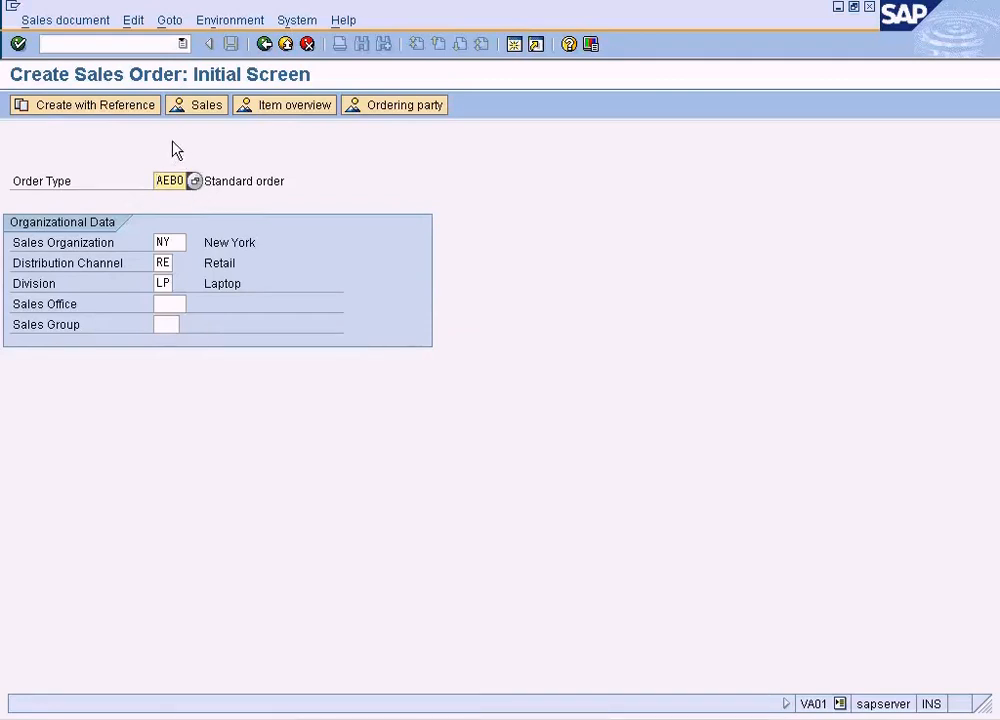
Change the order type to AA and try to copy the same quotation into a promotion order as reference
{"action": "left_click", "coordinate": [194, 181]}
{"action": "double_click", "coordinate": [163, 217]}
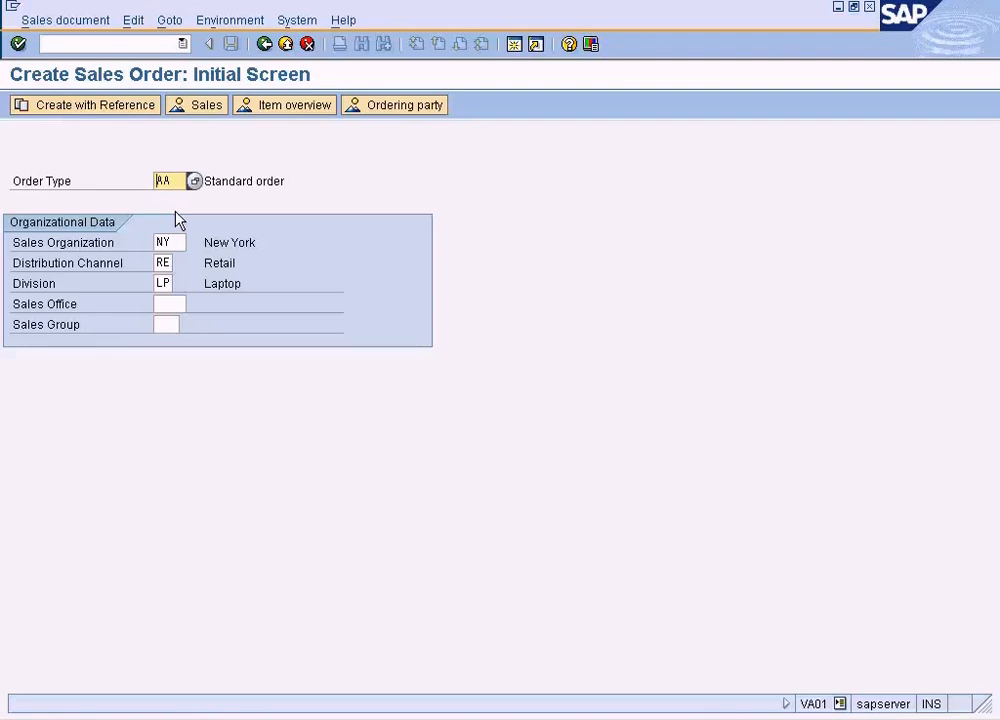
{"action": "key", "text": "Return"}
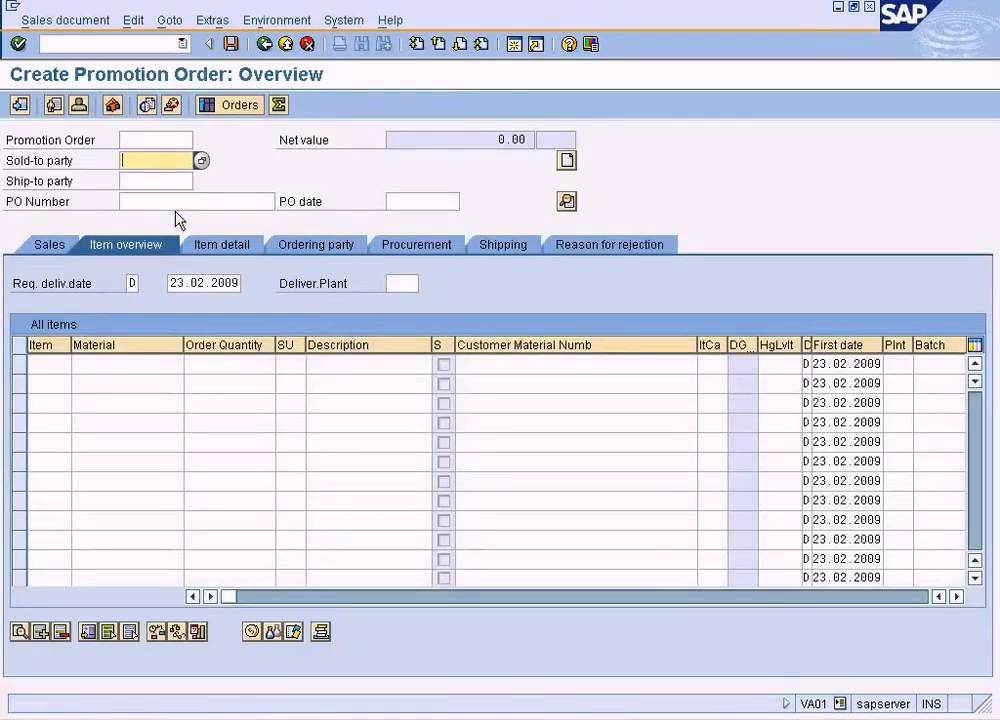
{"action": "left_click", "coordinate": [92, 22]}
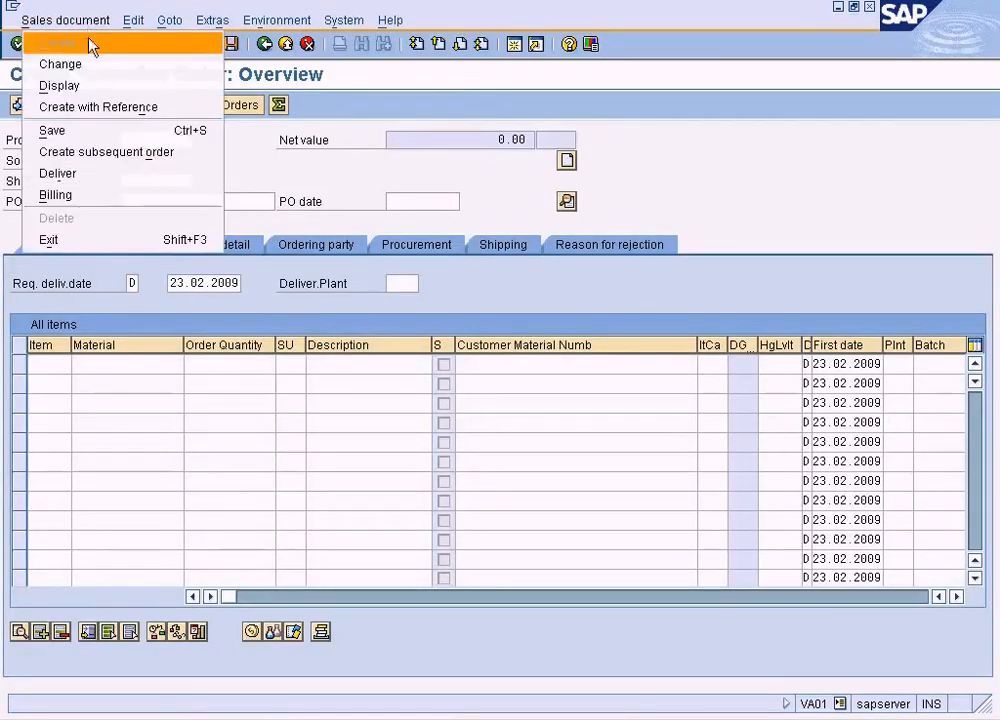
{"action": "left_click", "coordinate": [96, 106]}
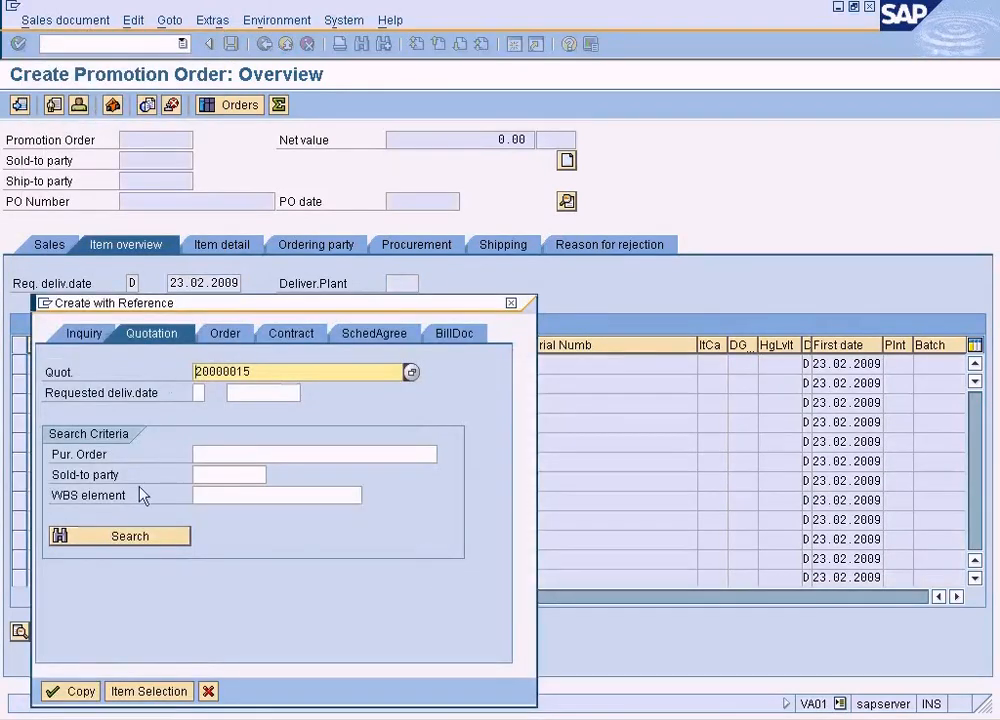
{"action": "left_click", "coordinate": [74, 691]}
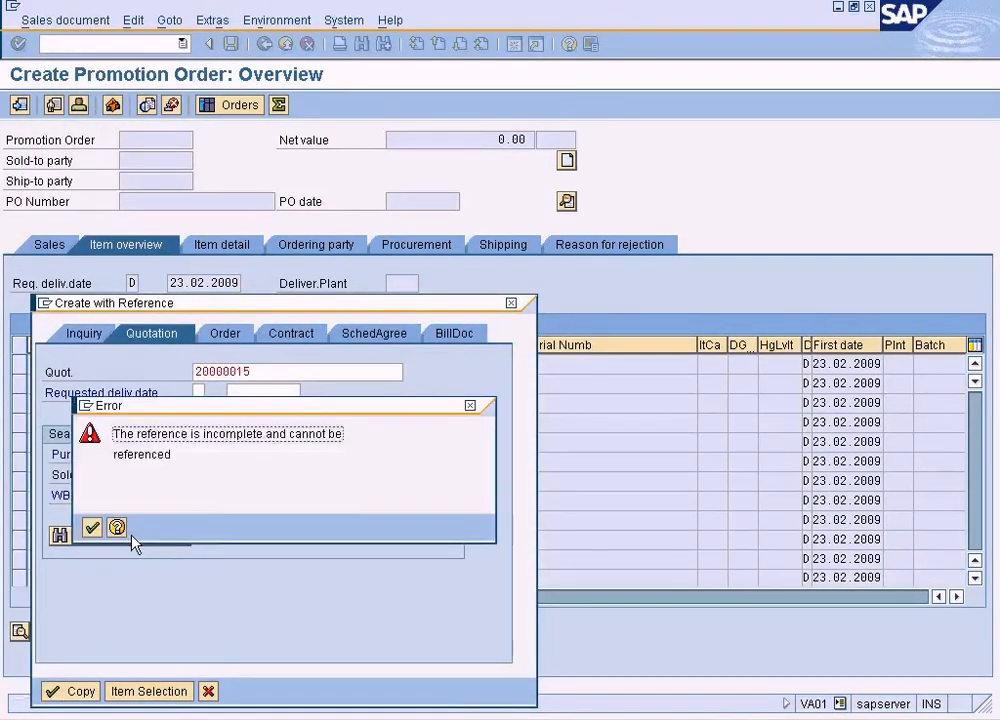
Read the help for the incomplete reference error, retry copying the quotation and close the reference dialog
{"action": "left_click", "coordinate": [122, 527]}
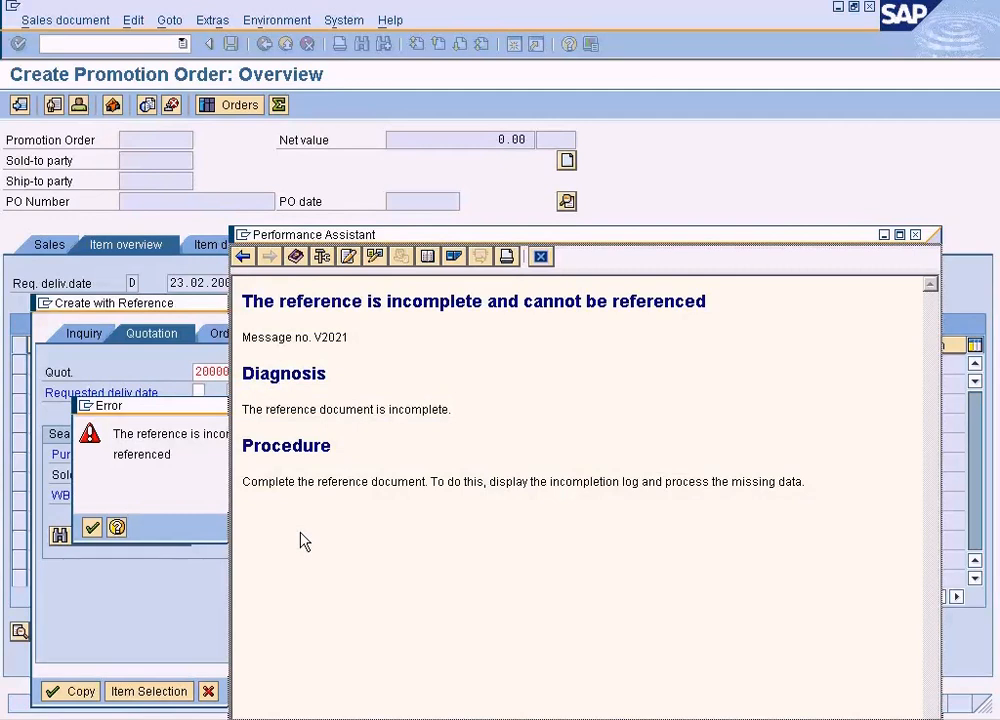
{"action": "left_click", "coordinate": [540, 258]}
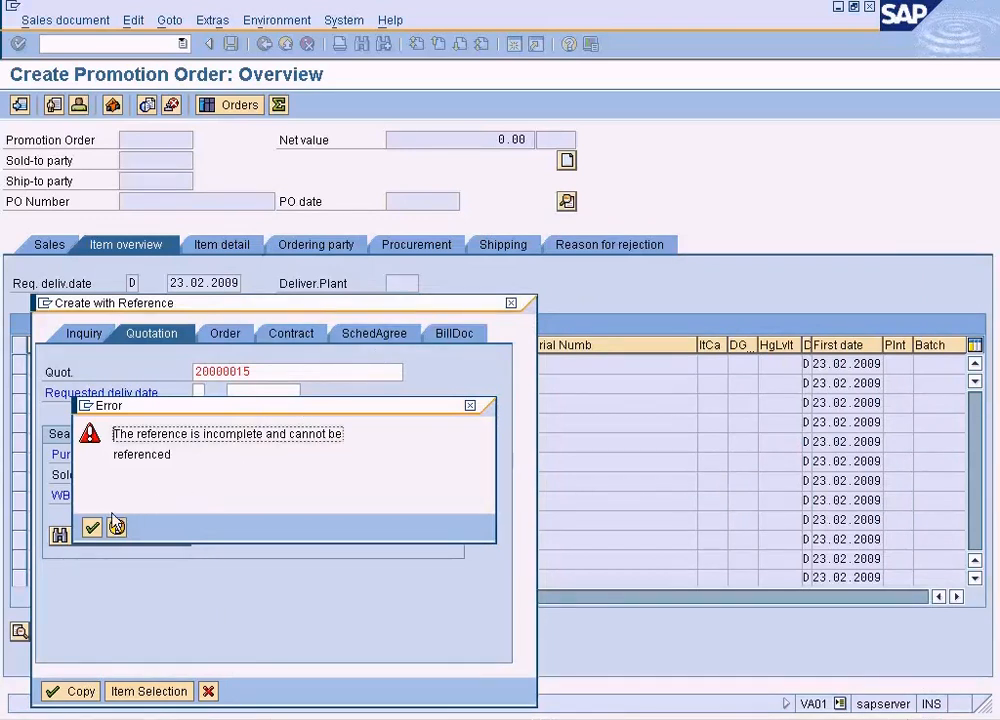
{"action": "left_click", "coordinate": [92, 527]}
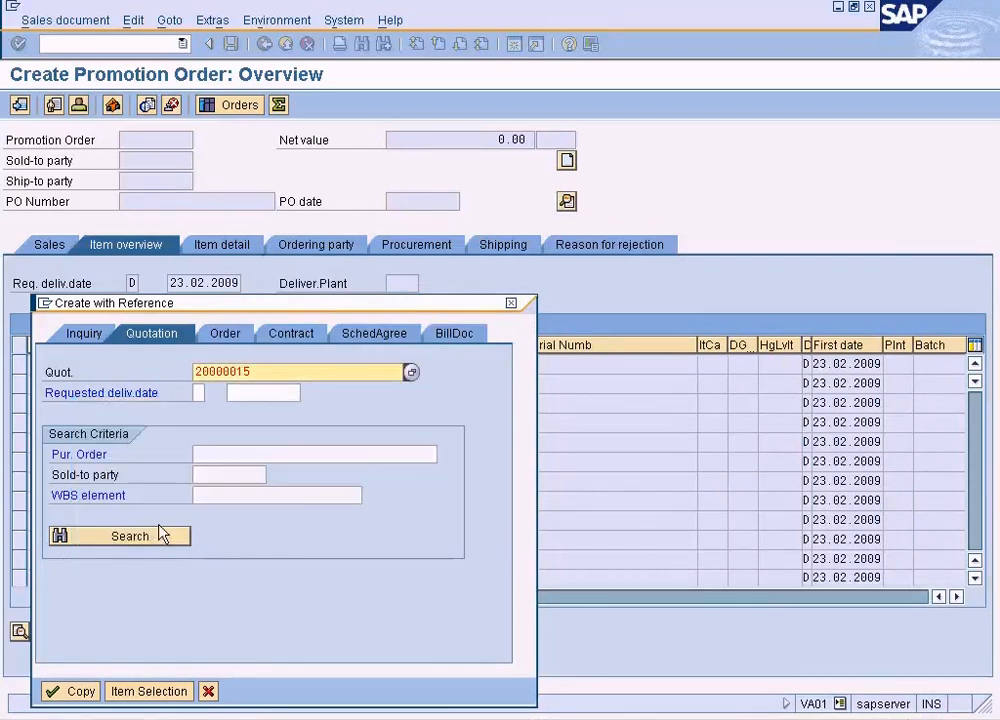
{"action": "left_click", "coordinate": [72, 691]}
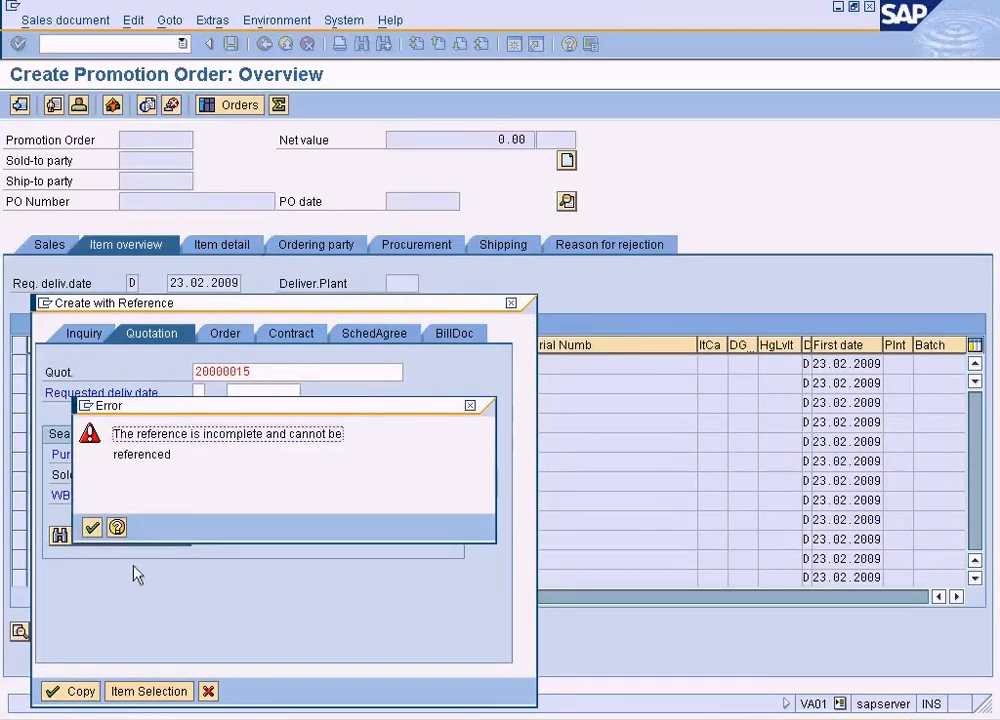
{"action": "left_click", "coordinate": [117, 527]}
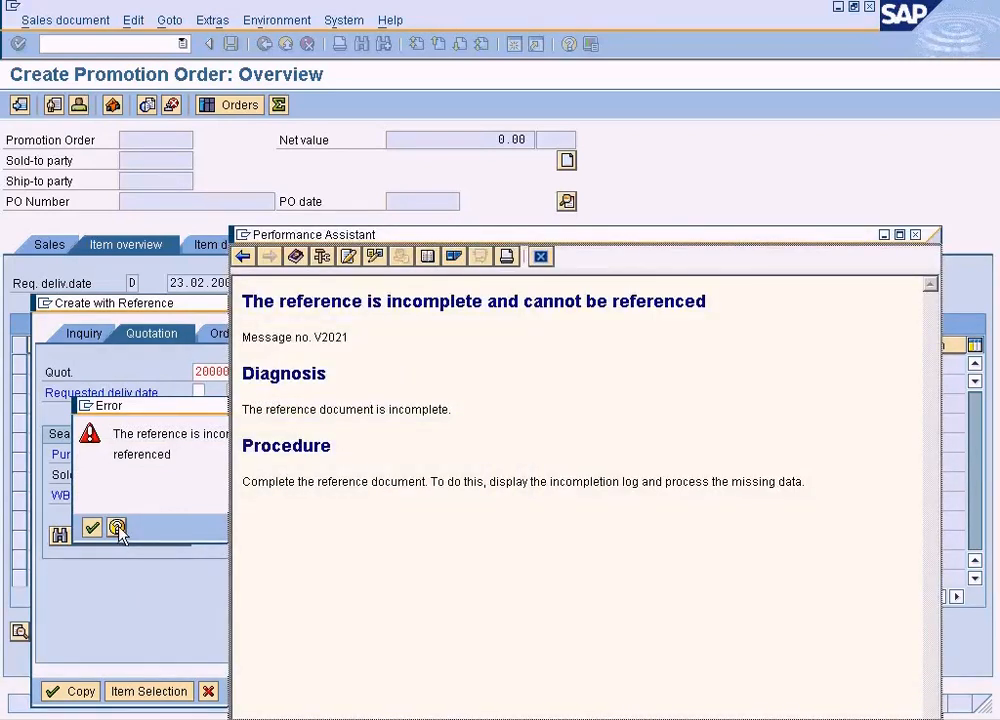
{"action": "left_click", "coordinate": [545, 260]}
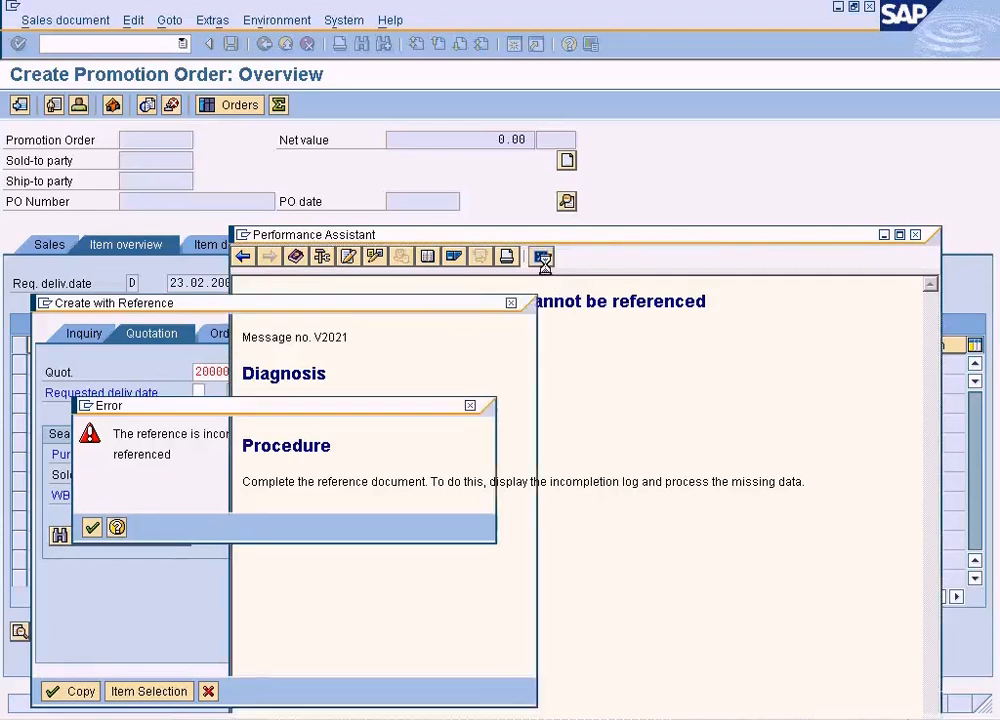
{"action": "left_click", "coordinate": [92, 528]}
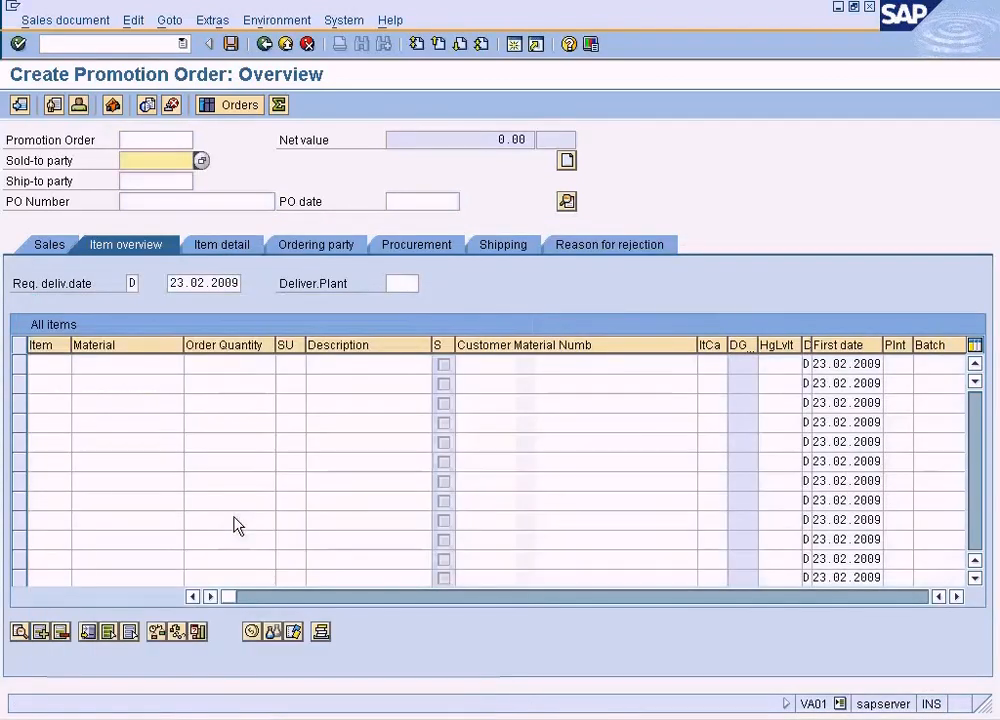
Open a new session and bring up the referenced quotation for changing from the Sales and Distribution functions
{"action": "left_click", "coordinate": [527, 46]}
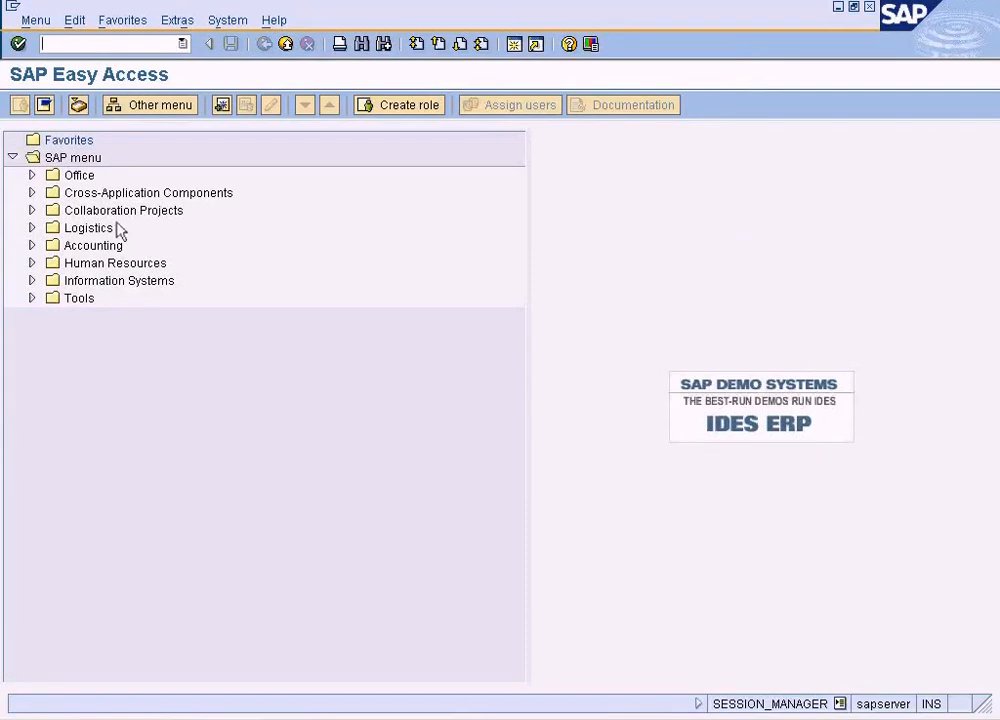
{"action": "left_click", "coordinate": [31, 228]}
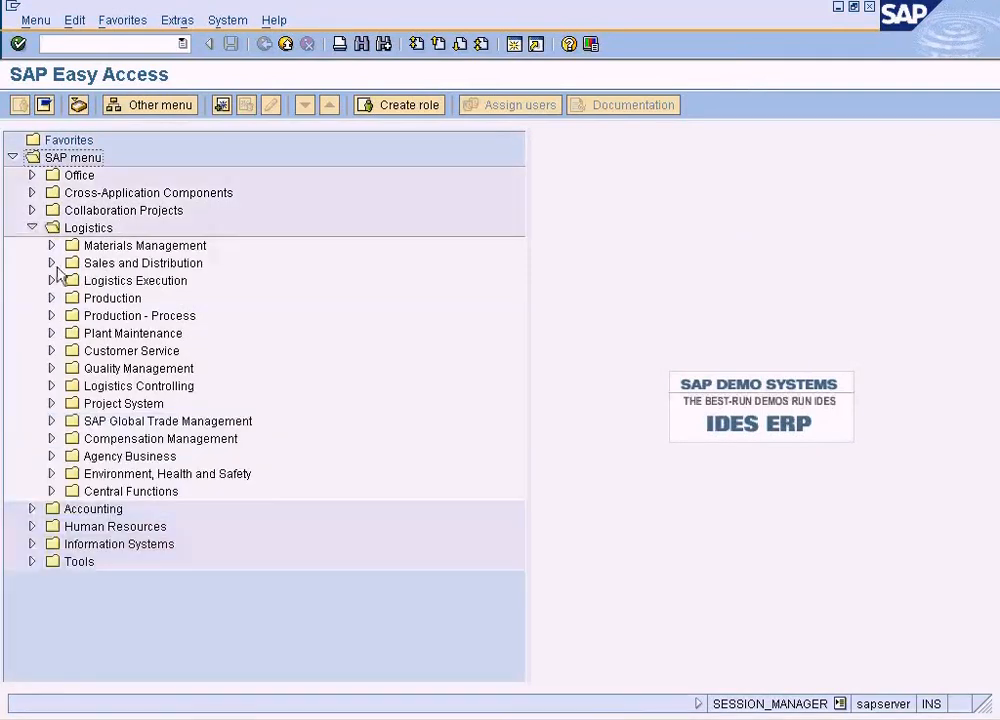
{"action": "left_click", "coordinate": [51, 263]}
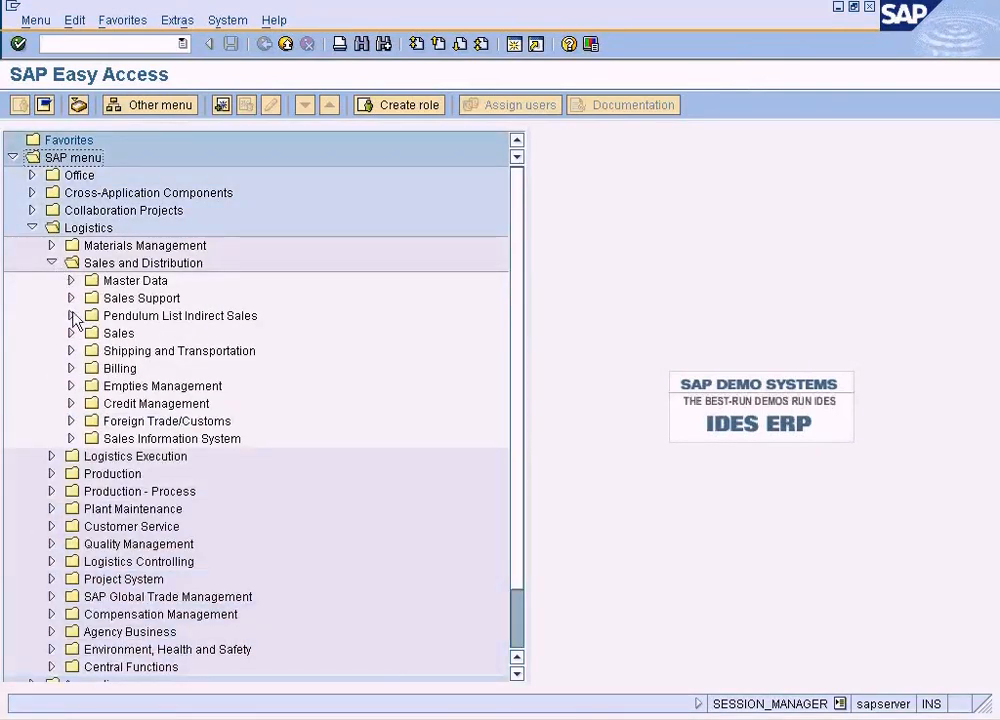
{"action": "left_click", "coordinate": [71, 333]}
{"action": "left_click", "coordinate": [90, 368]}
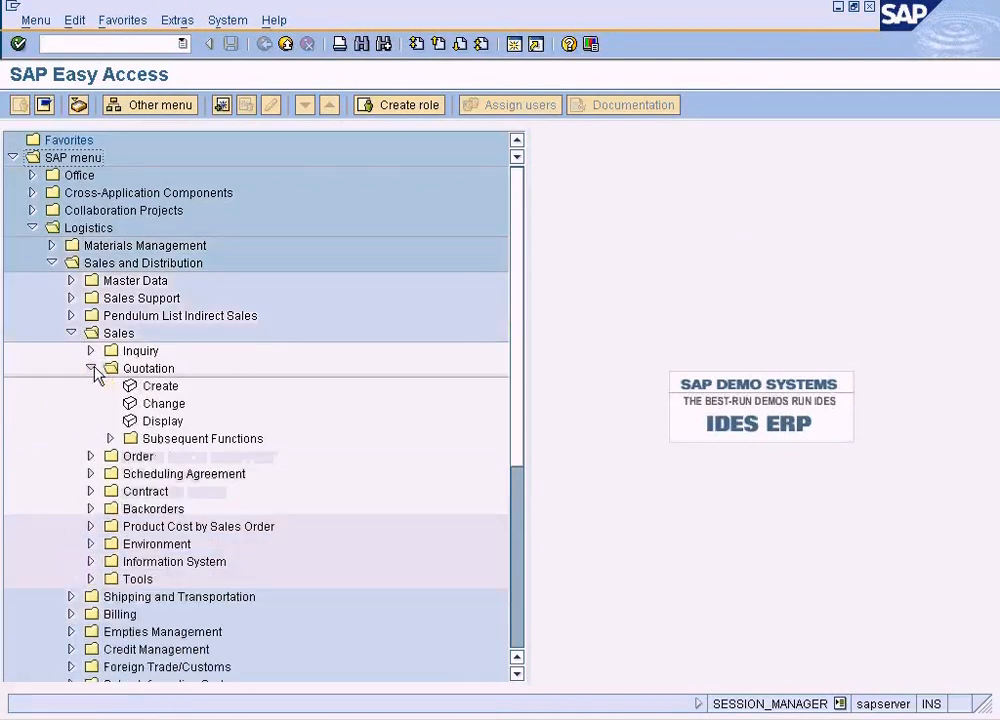
{"action": "double_click", "coordinate": [168, 403]}
{"action": "key", "text": "Return"}
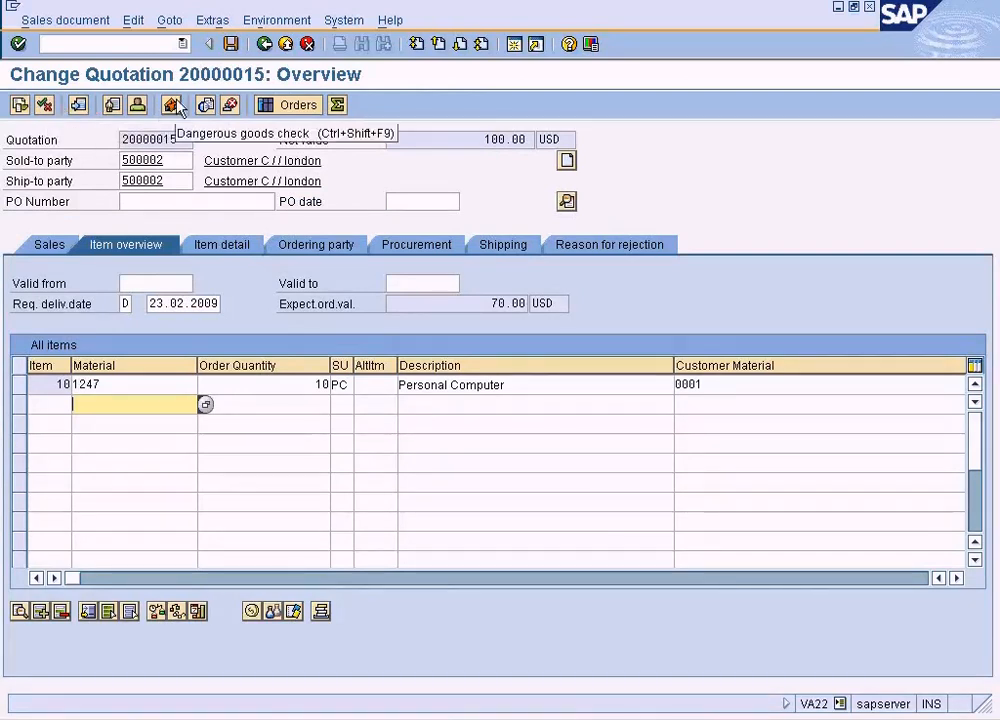
Examine the Personal Computer item's columns across the quotation's item overview for missing data
{"action": "left_click", "coordinate": [302, 384]}
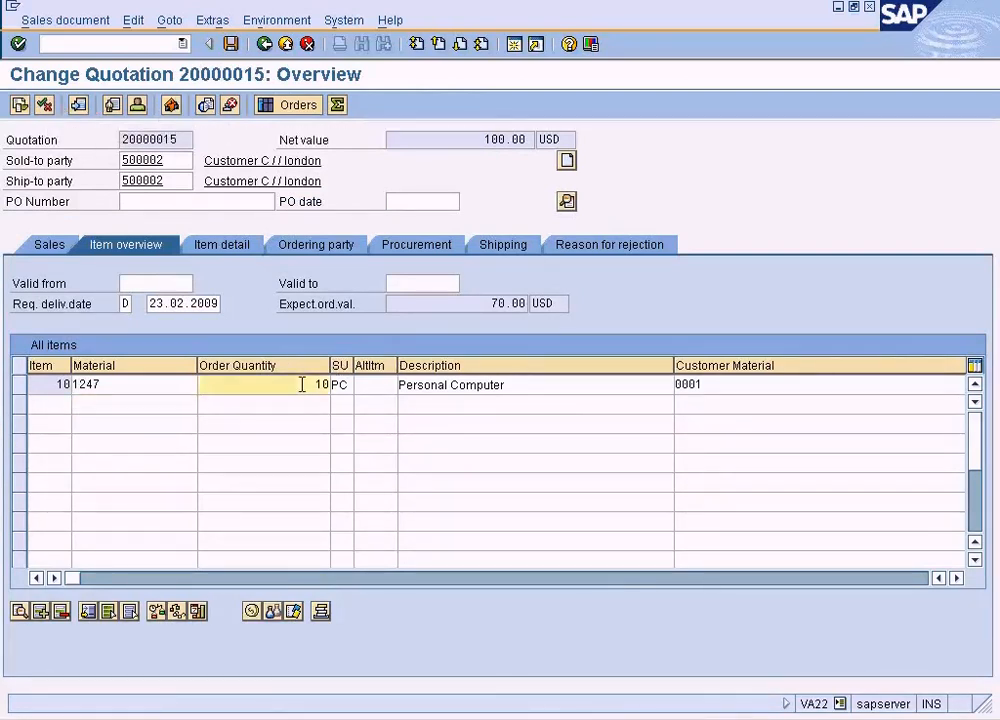
{"action": "key", "text": "Tab"}
{"action": "key", "text": "Tab"}
{"action": "key", "text": "Tab"}
{"action": "key", "text": "Tab"}
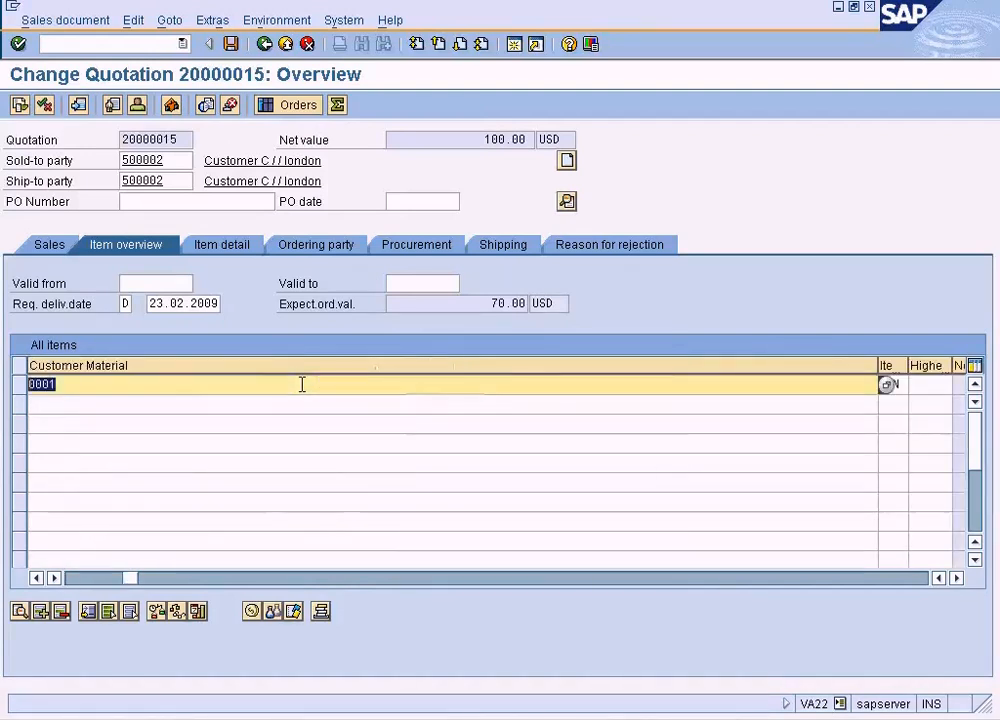
{"action": "key", "text": "Tab"}
{"action": "key", "text": "Tab"}
{"action": "key", "text": "Tab"}
{"action": "key", "text": "Tab"}
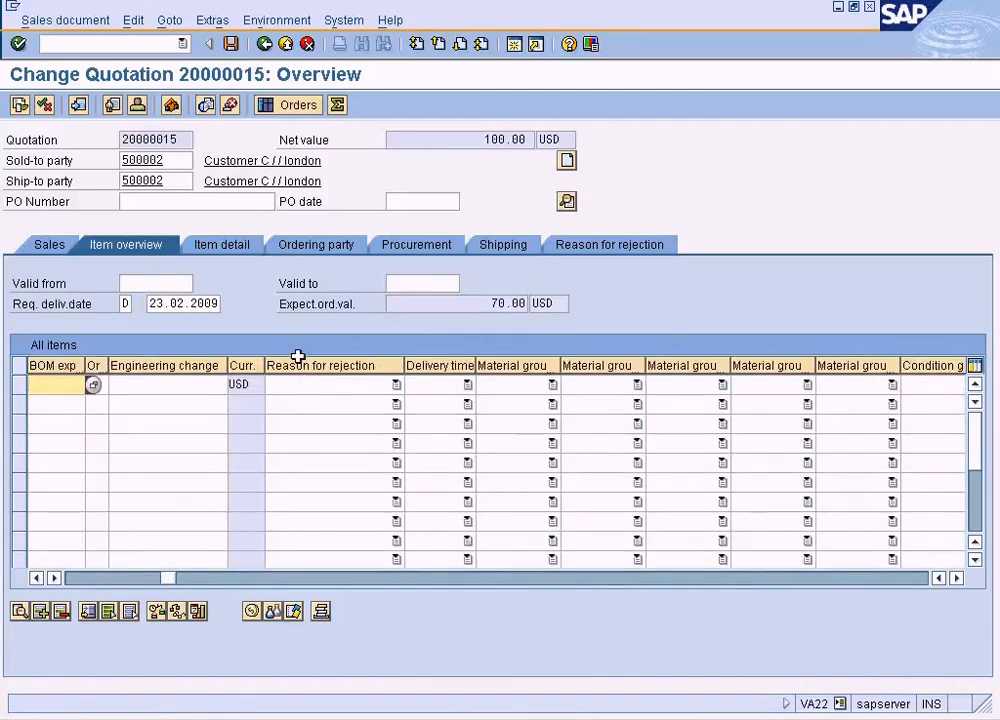
{"action": "key", "text": "Tab"}
{"action": "key", "text": "Tab"}
{"action": "key", "text": "Tab"}
{"action": "key", "text": "Tab"}
{"action": "key", "text": "Tab"}
{"action": "key", "text": "Tab"}
{"action": "key", "text": "Tab"}
{"action": "key", "text": "Tab"}
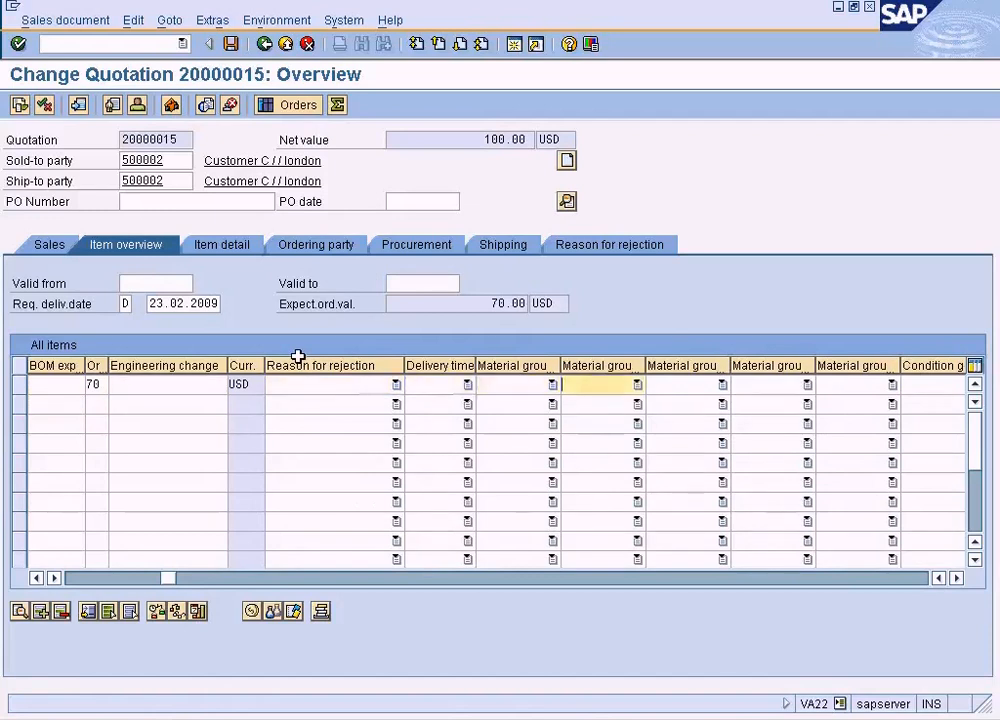
{"action": "key", "text": "Tab"}
{"action": "key", "text": "Tab"}
{"action": "key", "text": "Tab"}
{"action": "key", "text": "Tab"}
{"action": "key", "text": "Tab"}
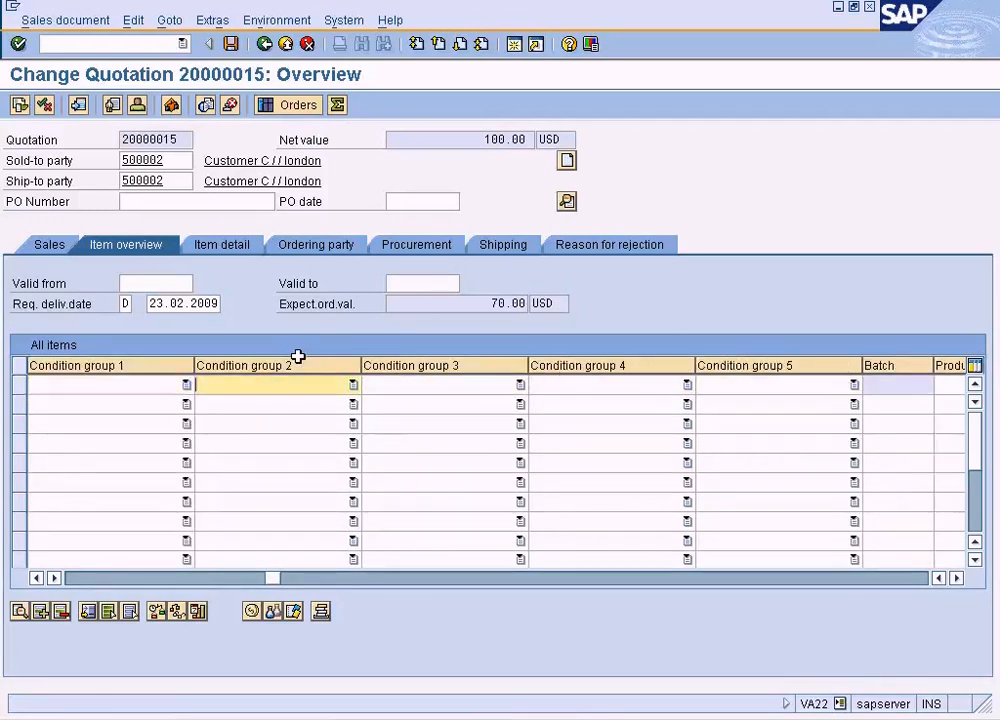
{"action": "key", "text": "Tab"}
{"action": "key", "text": "Tab"}
{"action": "key", "text": "Tab"}
{"action": "key", "text": "Tab"}
{"action": "key", "text": "Tab"}
{"action": "key", "text": "Tab"}
{"action": "key", "text": "Tab"}
{"action": "key", "text": "Tab"}
{"action": "key", "text": "Tab"}
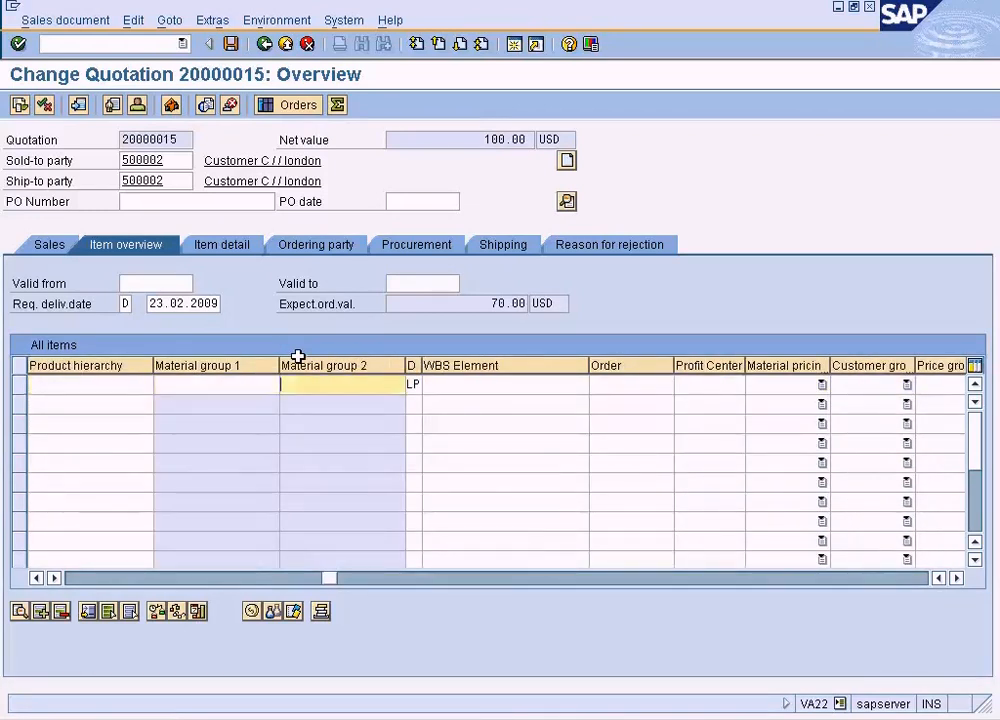
{"action": "key", "text": "Tab"}
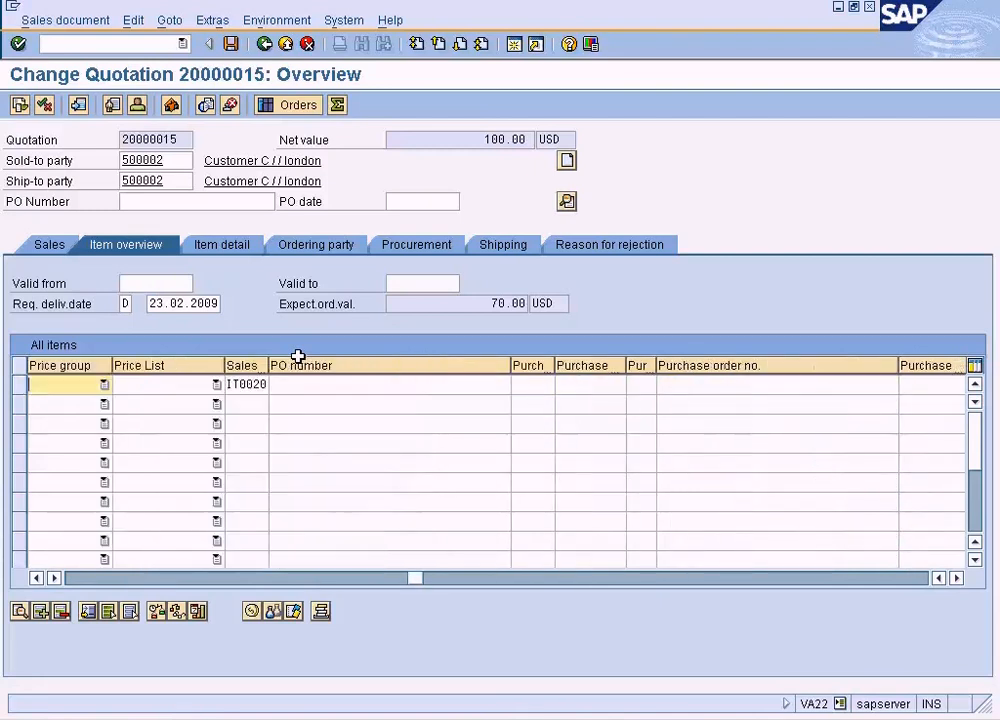
{"action": "left_click", "coordinate": [74, 578]}
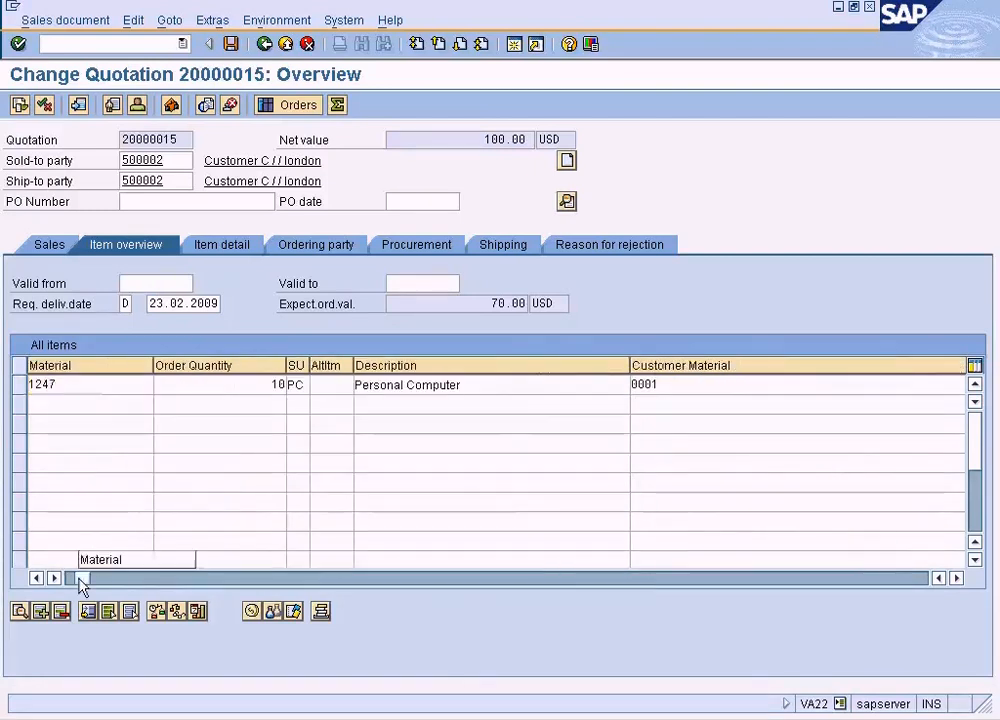
Open the Personal Computer item's shipping data and enter a gross weight of 10 and a net weight of 5 KG
{"action": "left_click", "coordinate": [18, 384]}
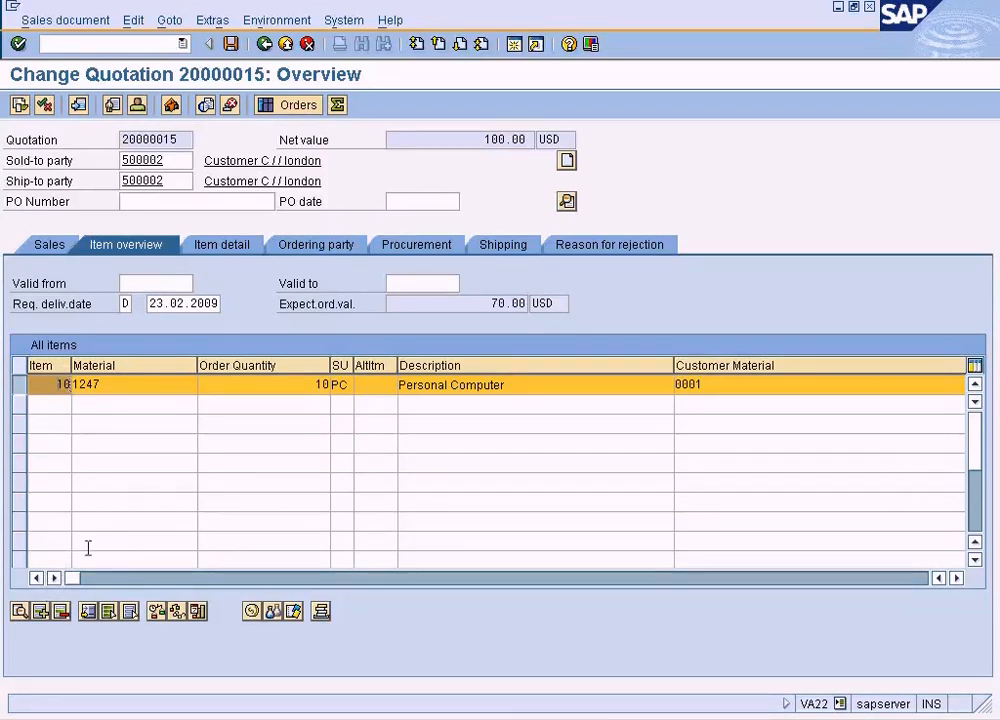
{"action": "left_click", "coordinate": [208, 22]}
{"action": "mouse_move", "coordinate": [180, 22]}
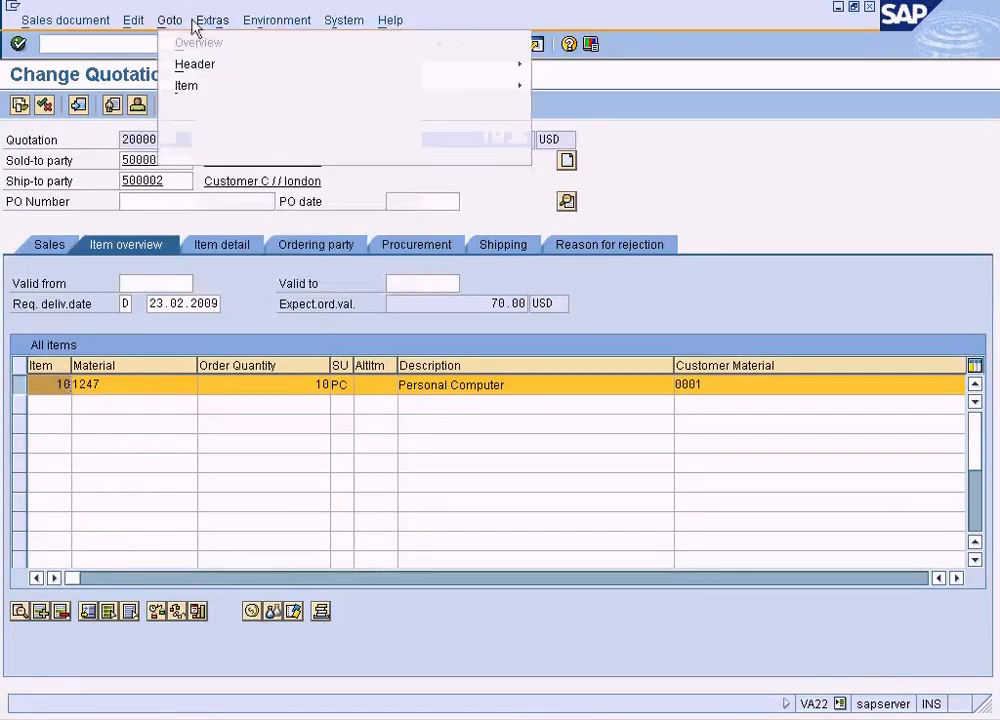
{"action": "mouse_move", "coordinate": [197, 87]}
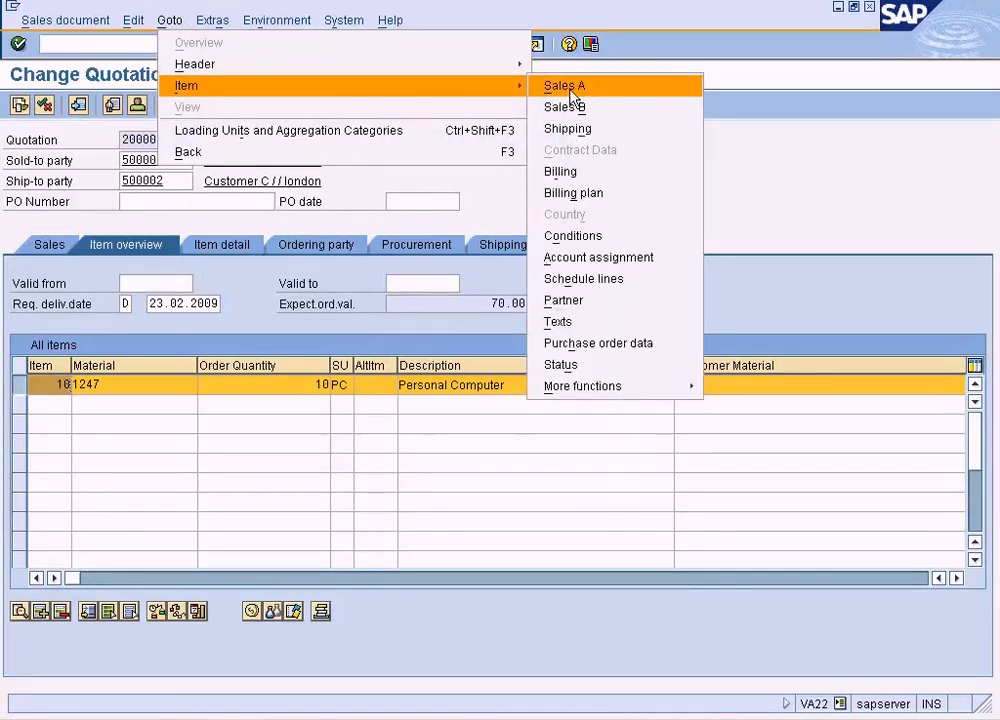
{"action": "mouse_move", "coordinate": [613, 392]}
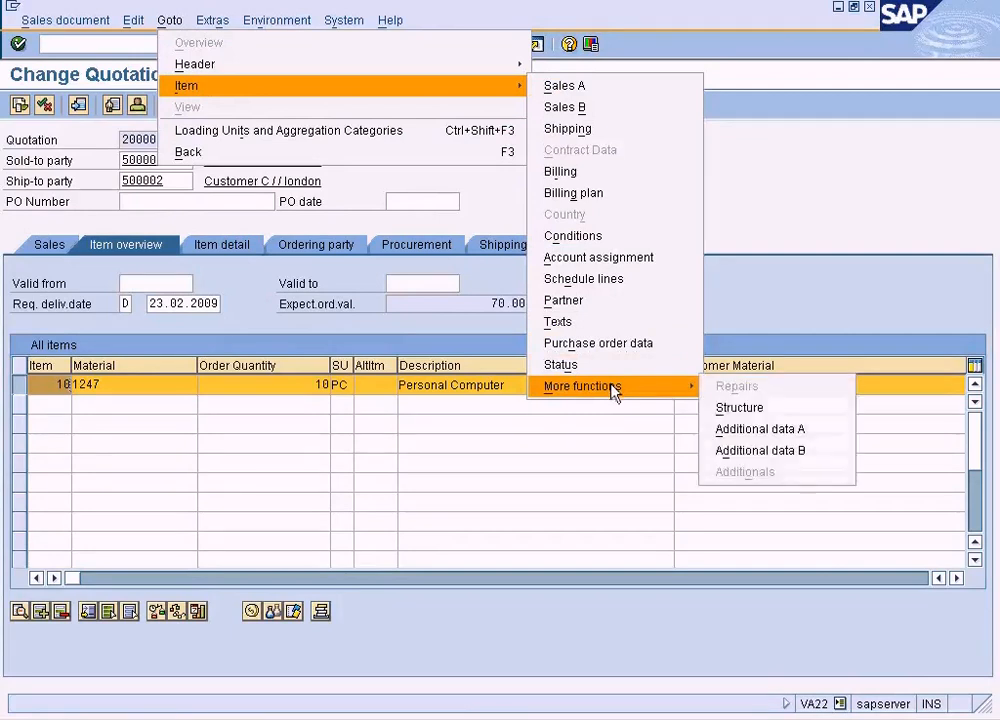
{"action": "left_click", "coordinate": [590, 129]}
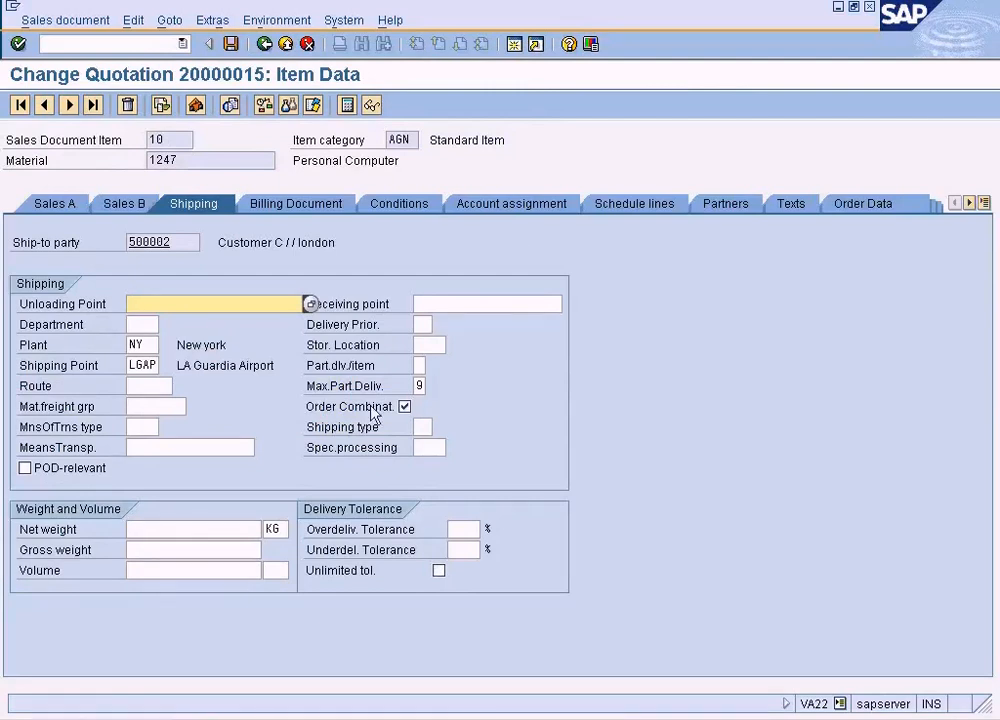
{"action": "left_click", "coordinate": [214, 549]}
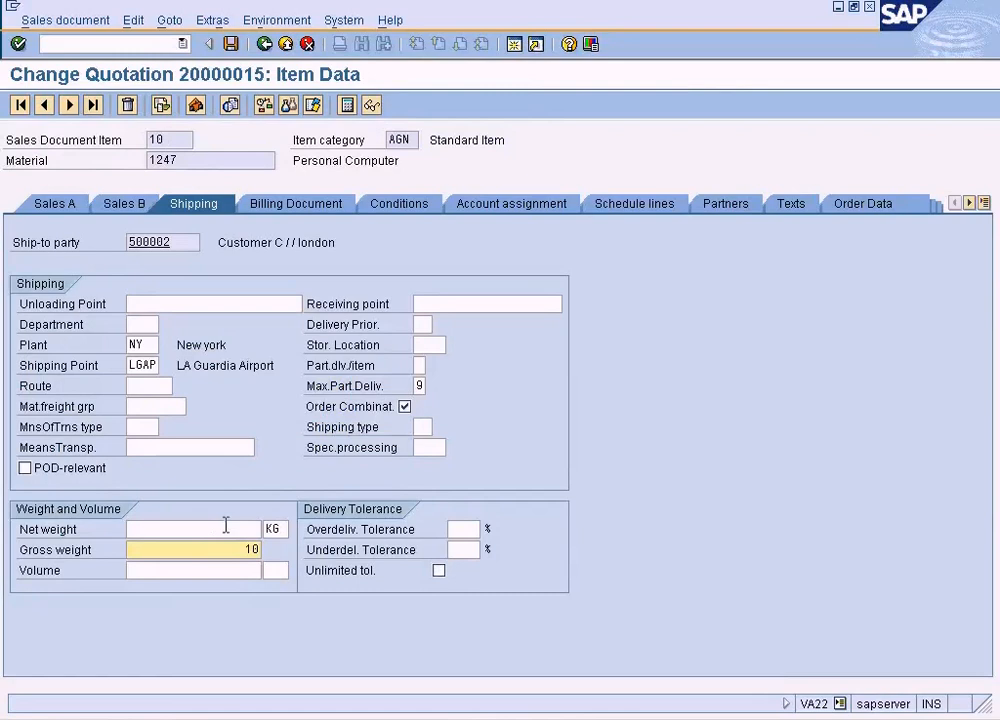
{"action": "left_click", "coordinate": [226, 527]}
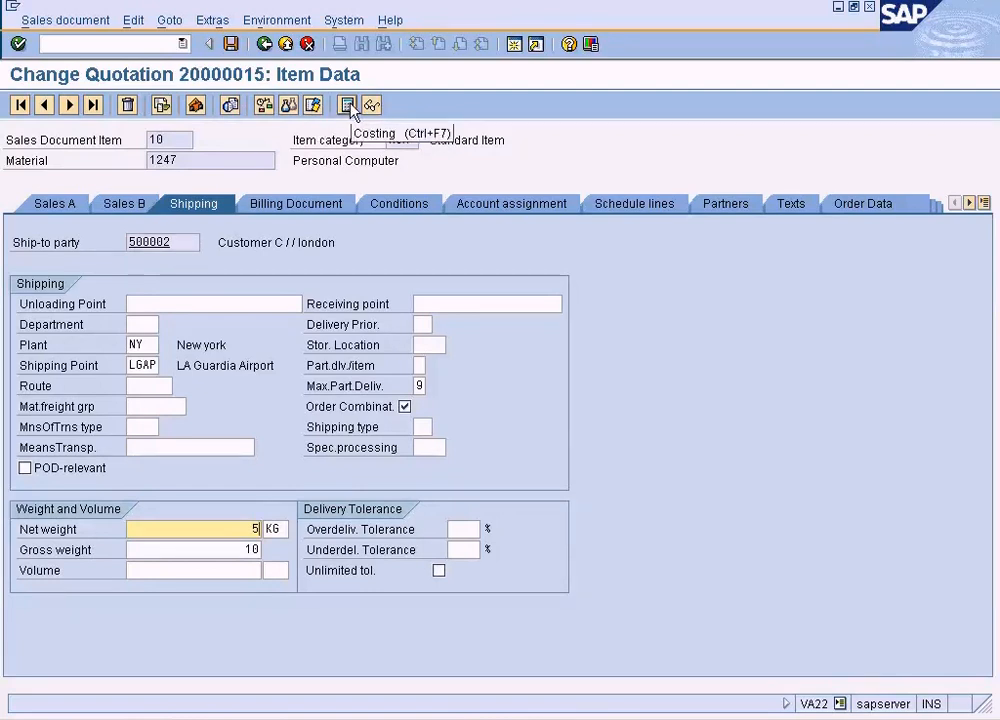
Save the quotation, choose to edit its incomplete data, and set Quotation Valid to as 22.06.2009
{"action": "left_click", "coordinate": [235, 42]}
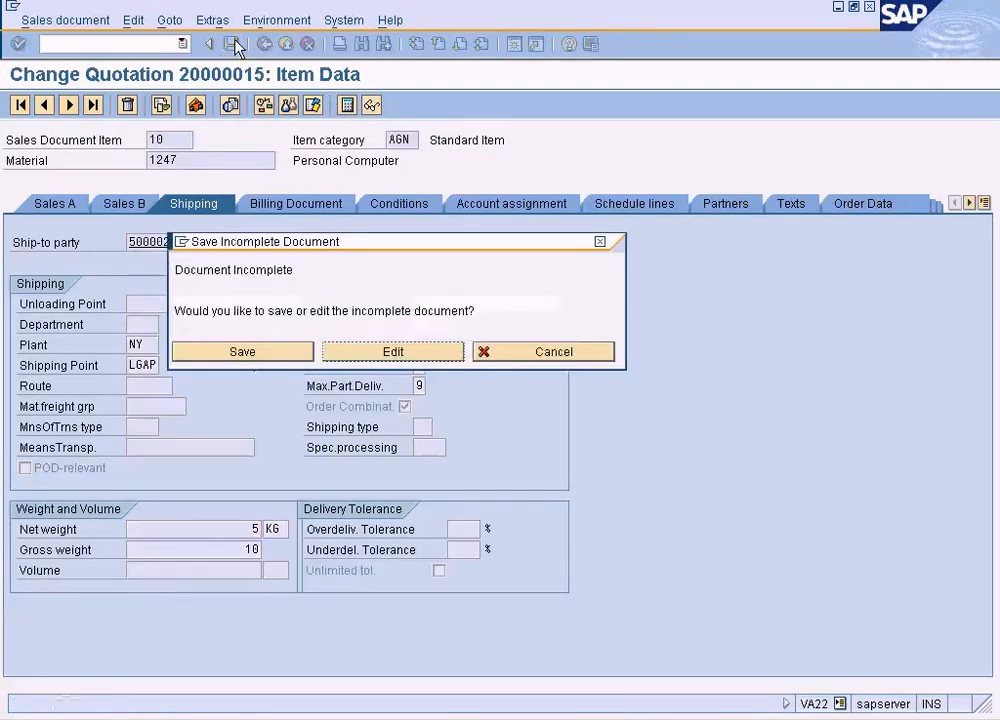
{"action": "left_click", "coordinate": [358, 352]}
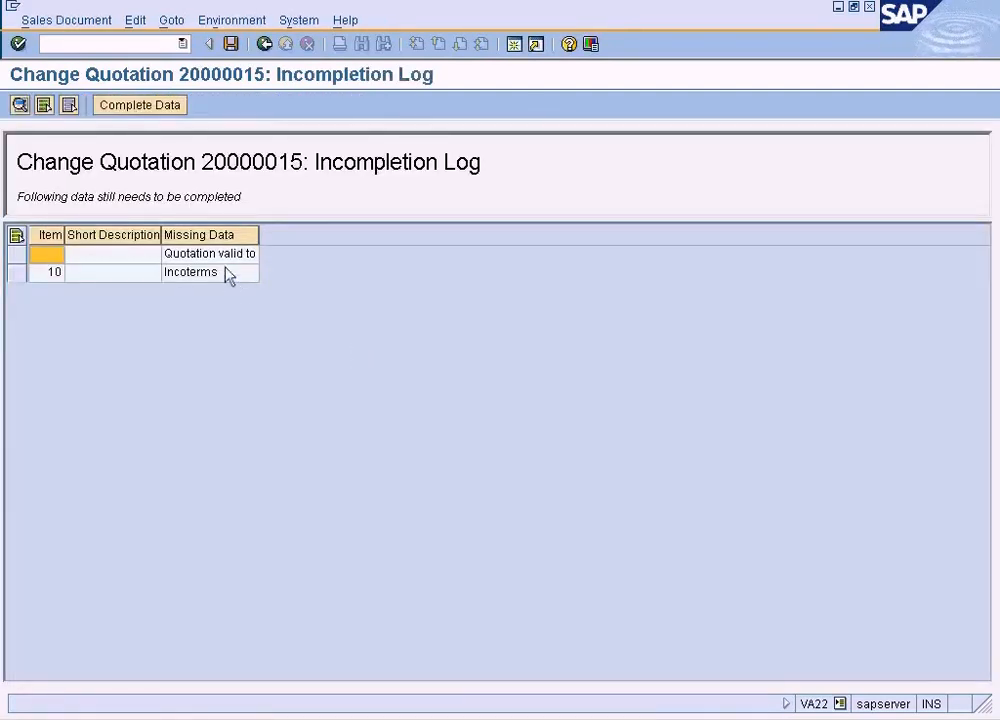
{"action": "double_click", "coordinate": [224, 255]}
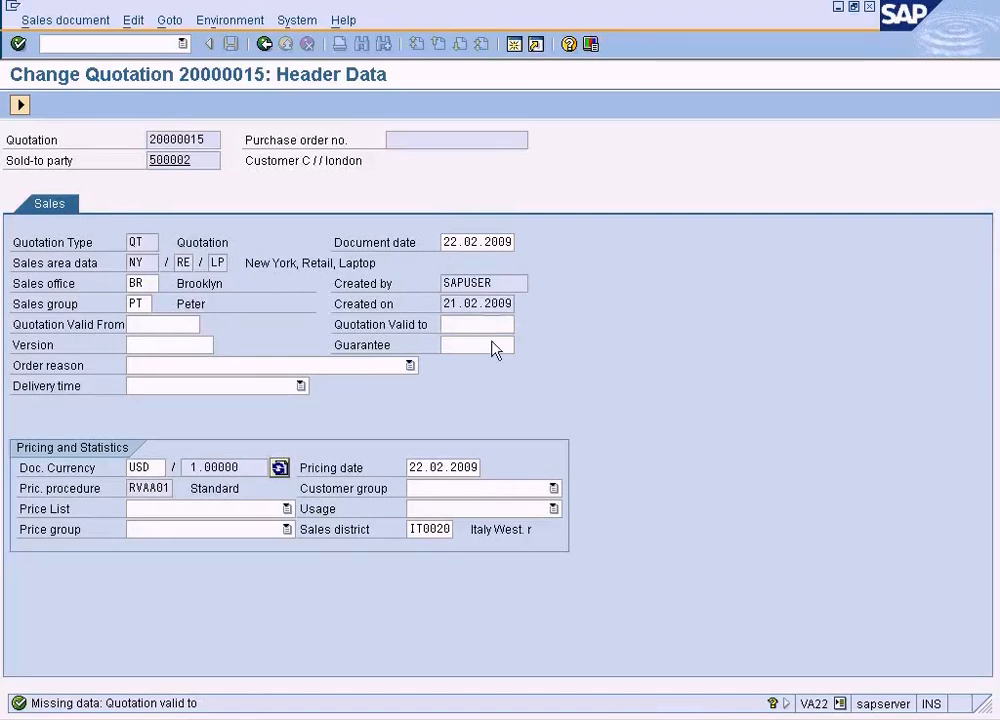
{"action": "key", "text": "F4"}
{"action": "double_click", "coordinate": [384, 384]}
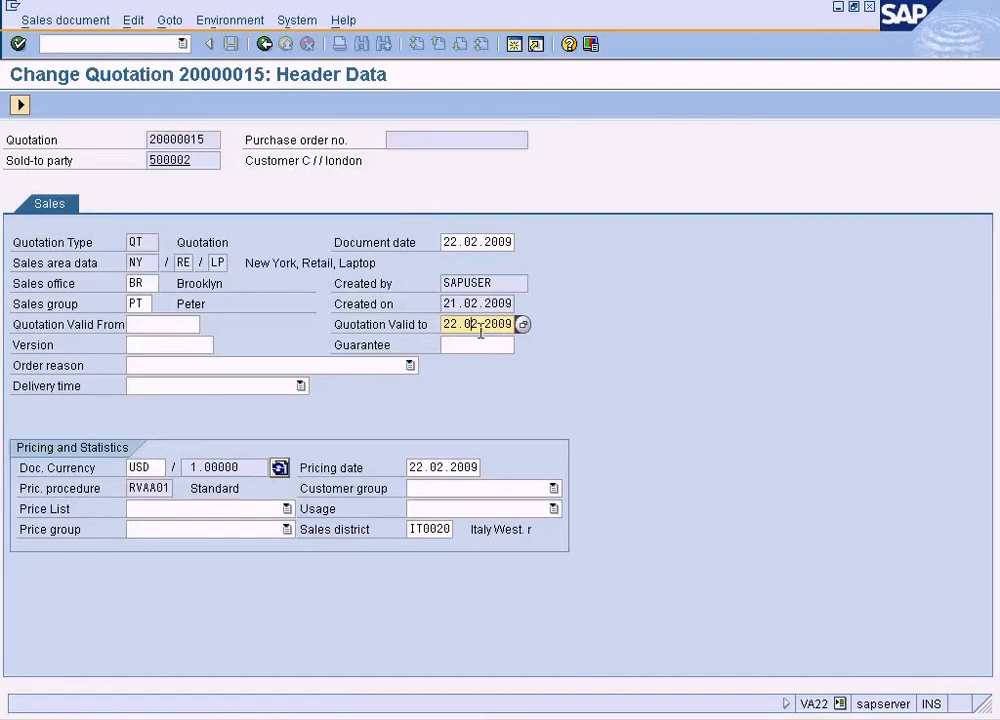
{"action": "type", "text": "6"}
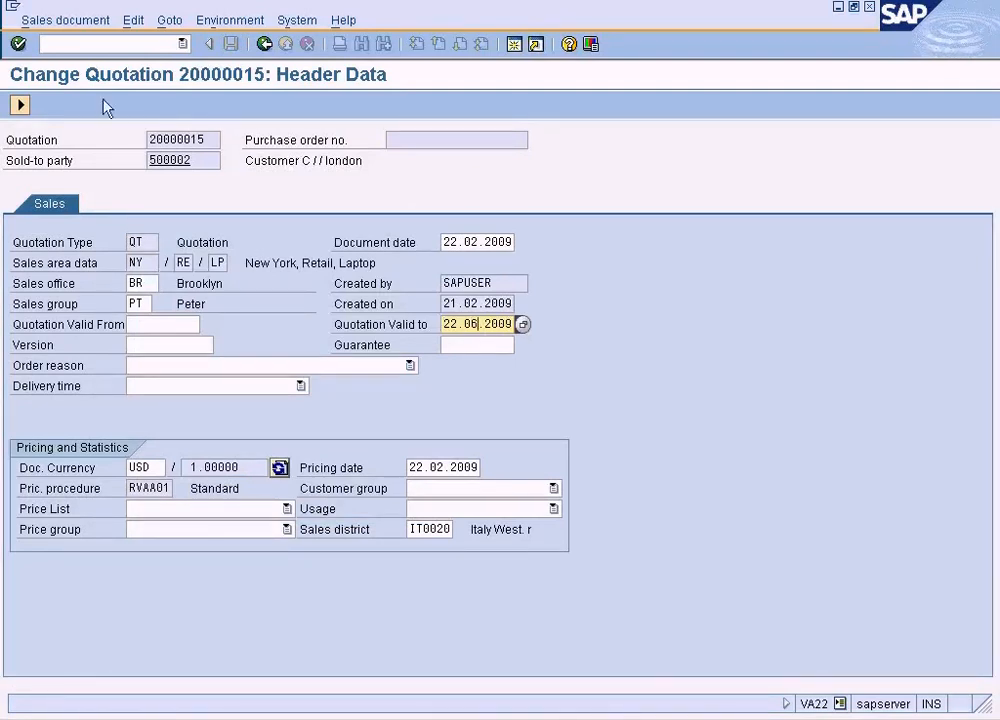
{"action": "left_click", "coordinate": [20, 105]}
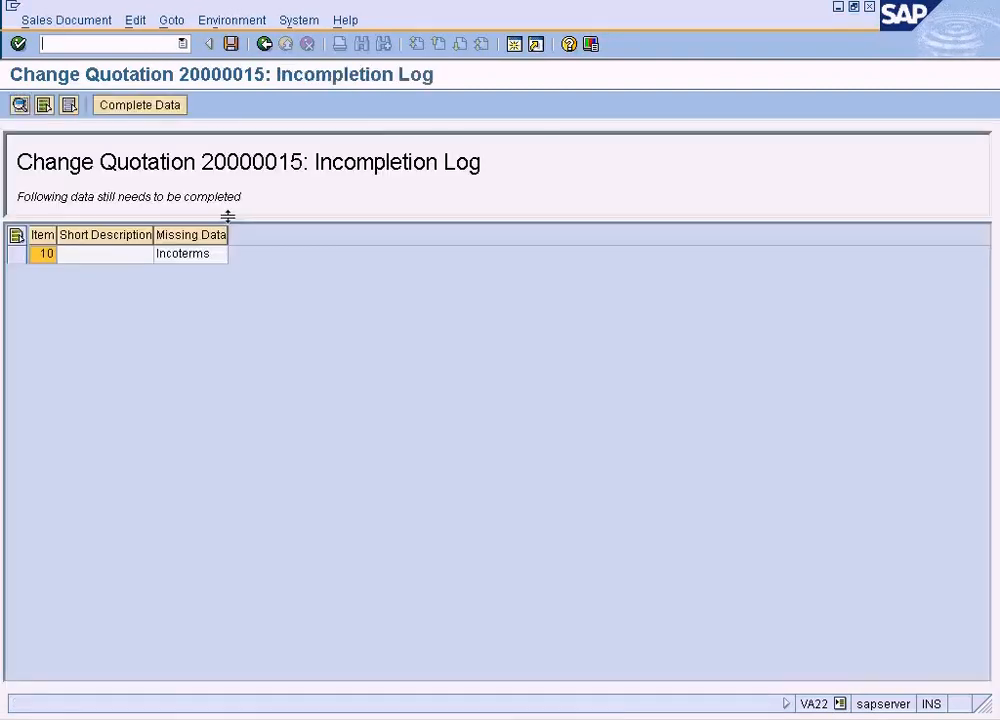
Complete the item's missing Incoterms with FOB and "Free on board", acknowledge the freight message and save the quotation
{"action": "double_click", "coordinate": [208, 256]}
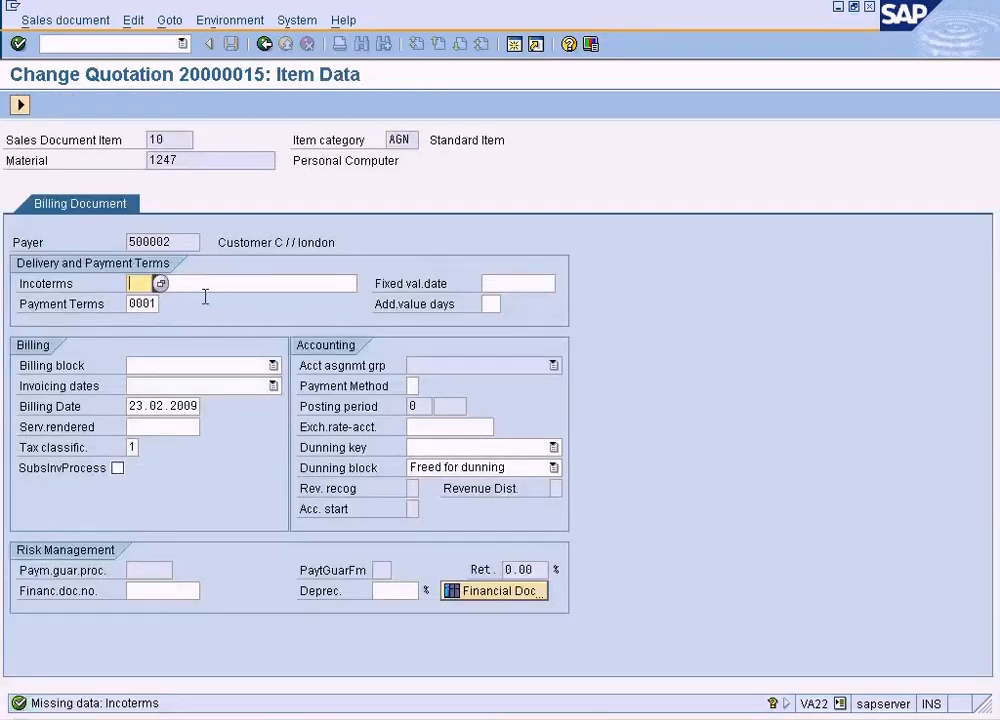
{"action": "left_click", "coordinate": [159, 284]}
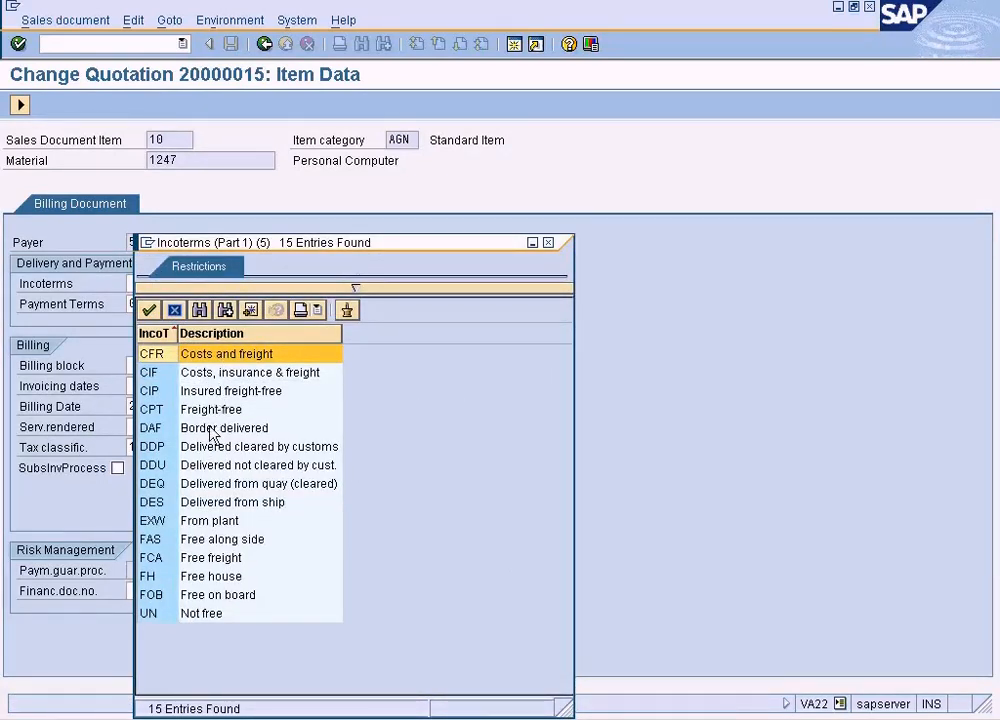
{"action": "double_click", "coordinate": [230, 593]}
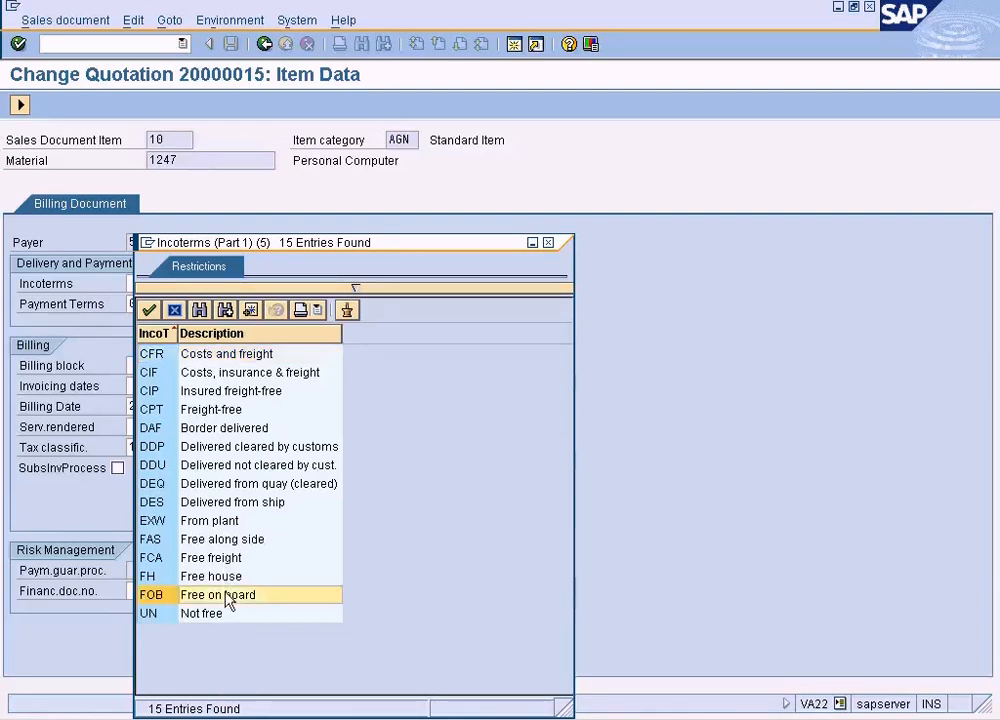
{"action": "left_click", "coordinate": [20, 104]}
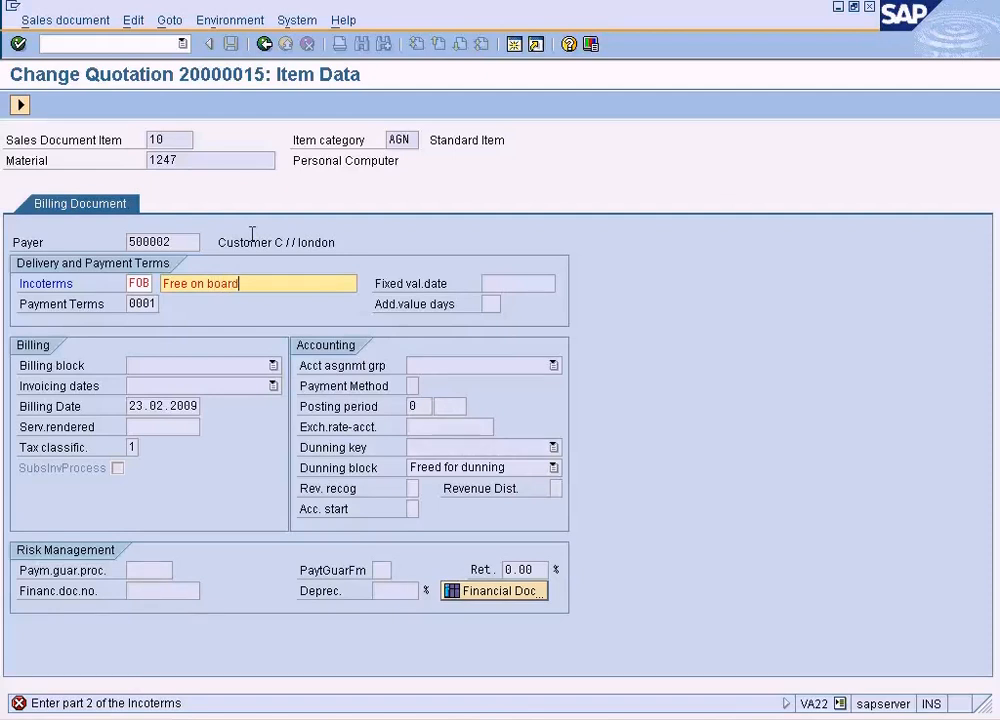
{"action": "left_click", "coordinate": [20, 104]}
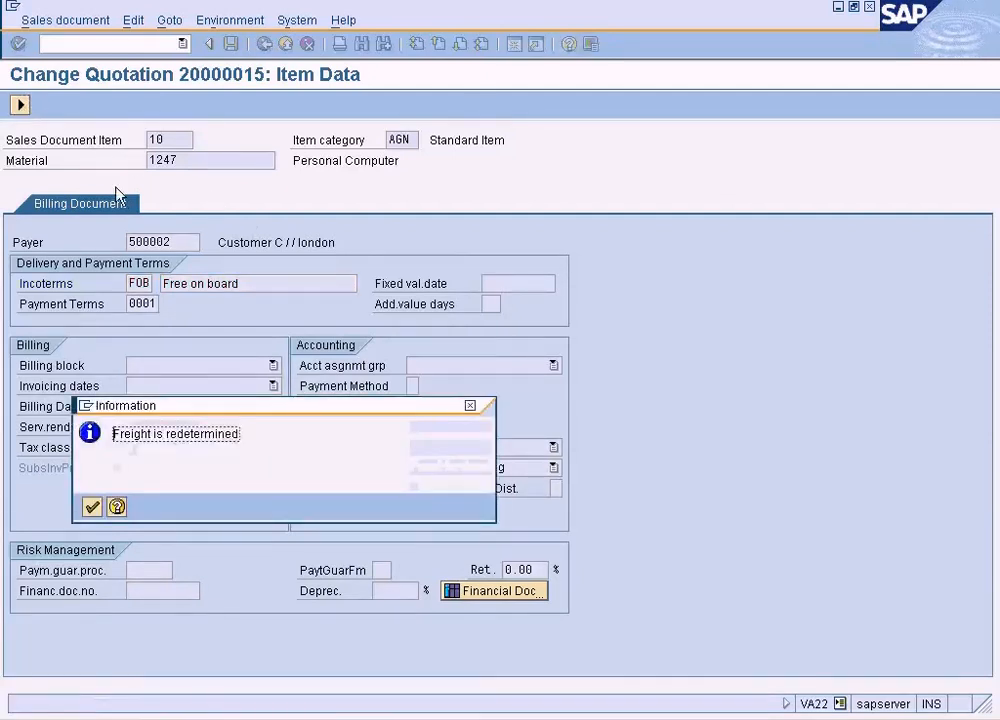
{"action": "left_click", "coordinate": [92, 507]}
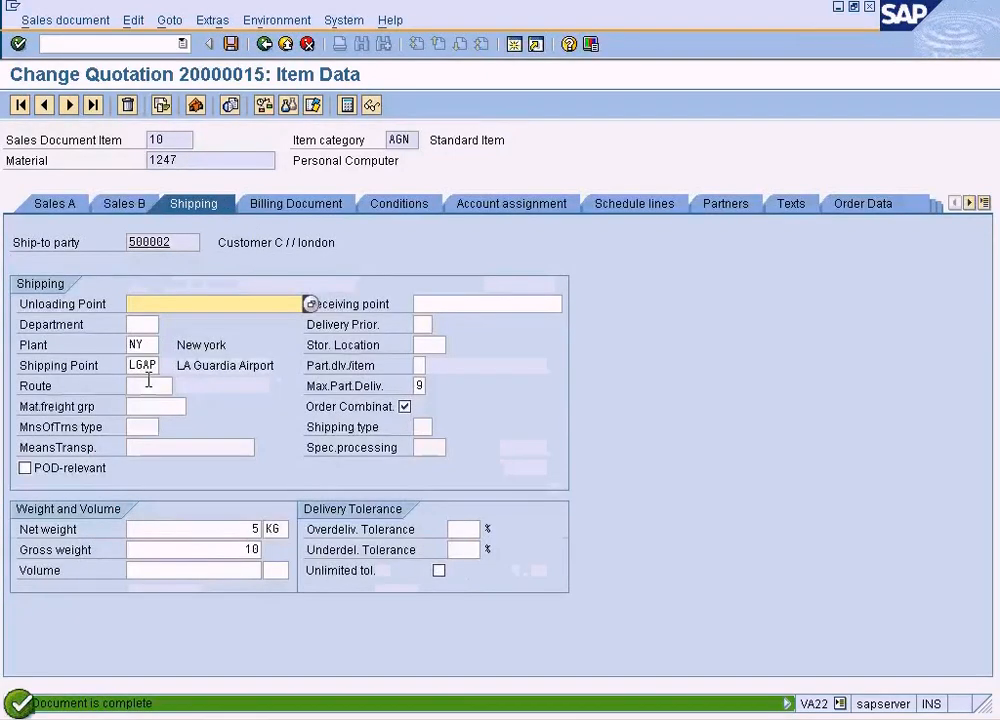
{"action": "left_click", "coordinate": [230, 44]}
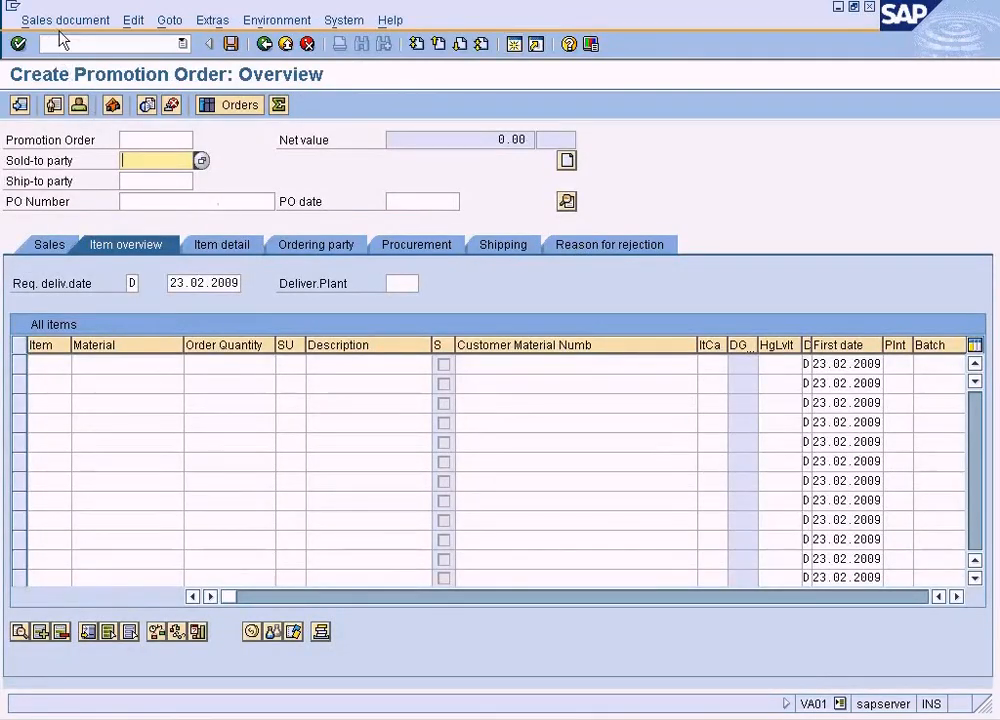
Copy the completed quotation into the promotion order as reference, acknowledge the factory calendar message and leave the order without saving
{"action": "left_click", "coordinate": [62, 20]}
{"action": "left_click", "coordinate": [58, 106]}
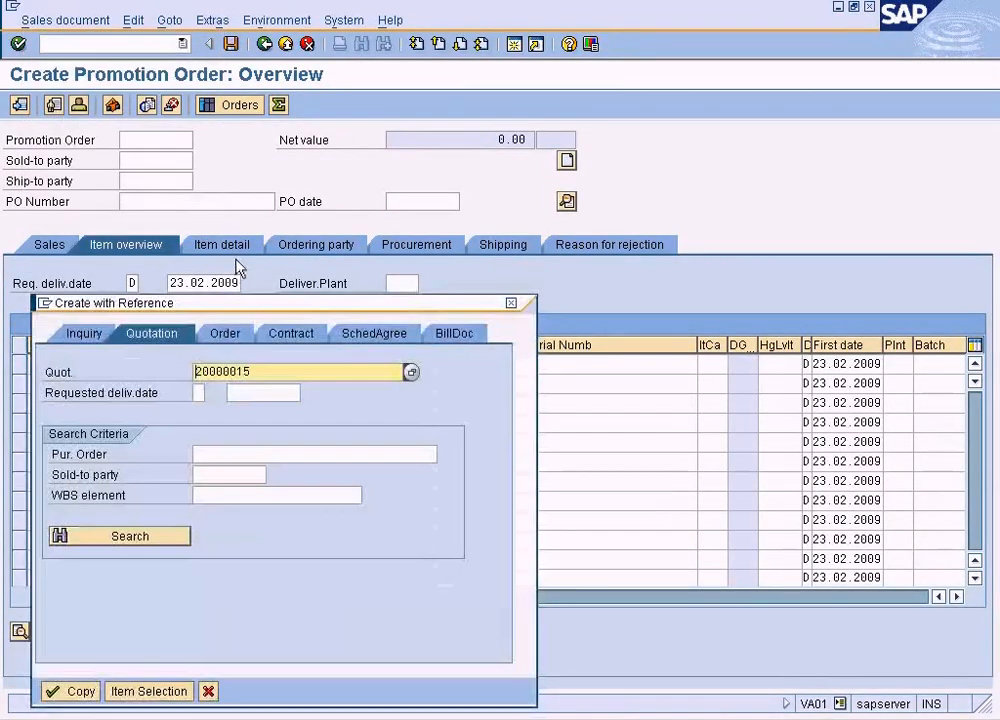
{"action": "left_click", "coordinate": [68, 694]}
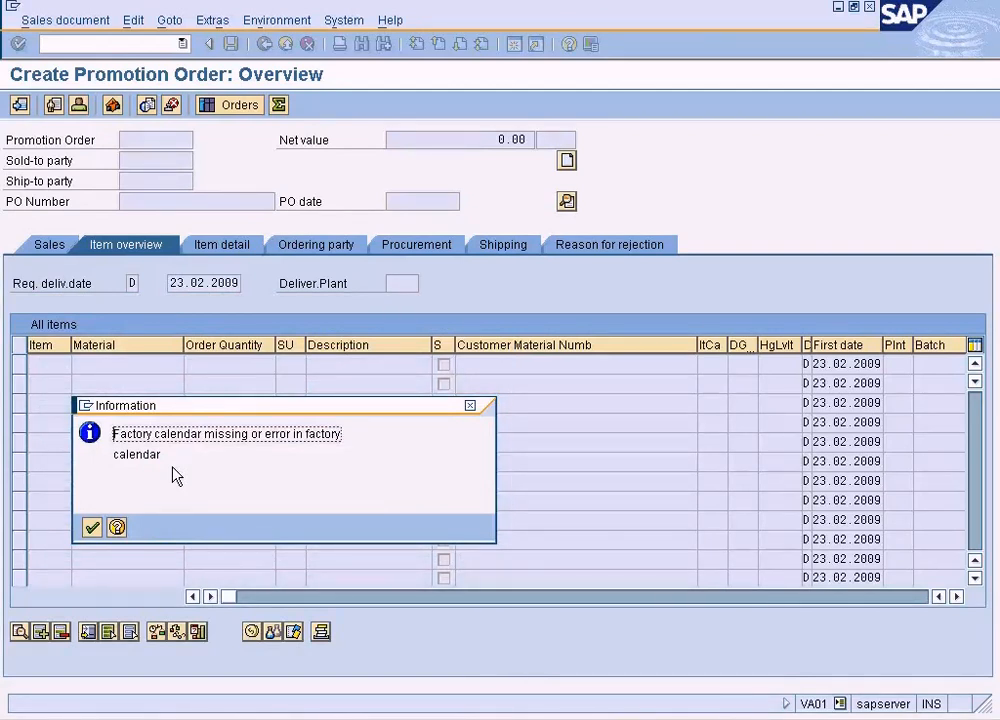
{"action": "left_click", "coordinate": [93, 527]}
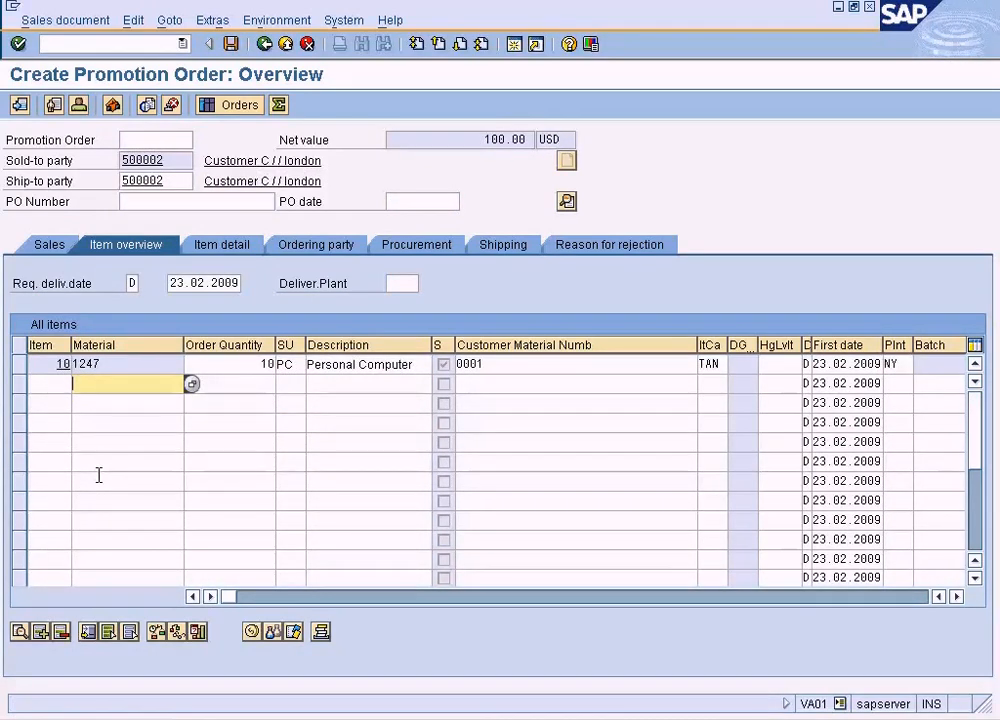
{"action": "left_click", "coordinate": [265, 50]}
{"action": "left_click", "coordinate": [333, 331]}
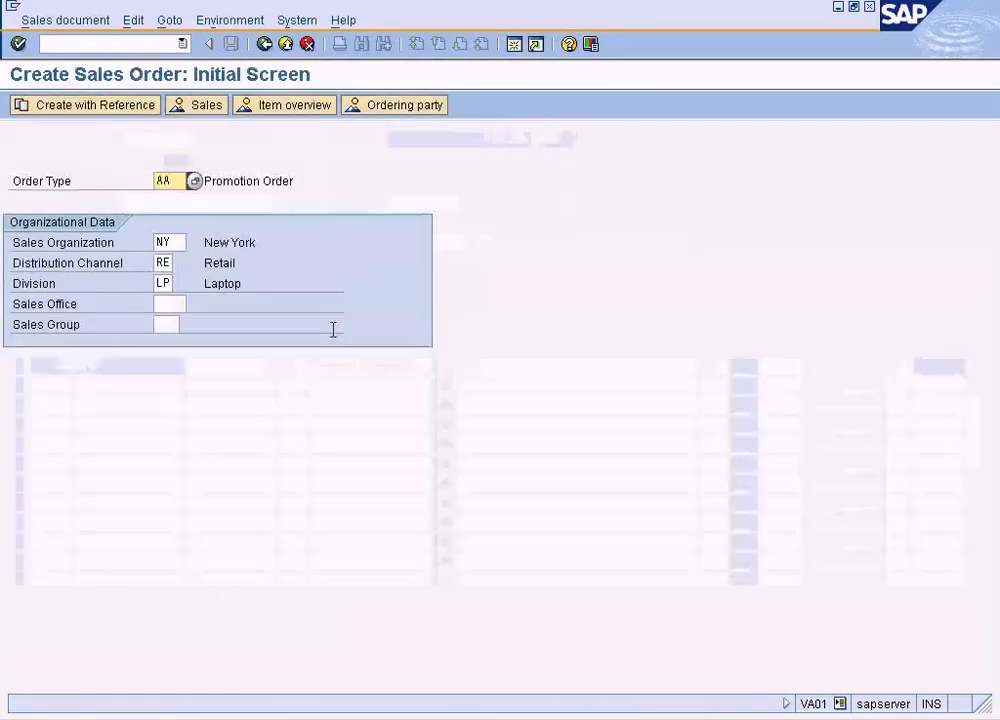
Set the order type to AEBO and try to create the sales order with reference to the same quotation
{"action": "left_click", "coordinate": [180, 181]}
{"action": "left_click", "coordinate": [194, 181]}
{"action": "left_click", "coordinate": [167, 232]}
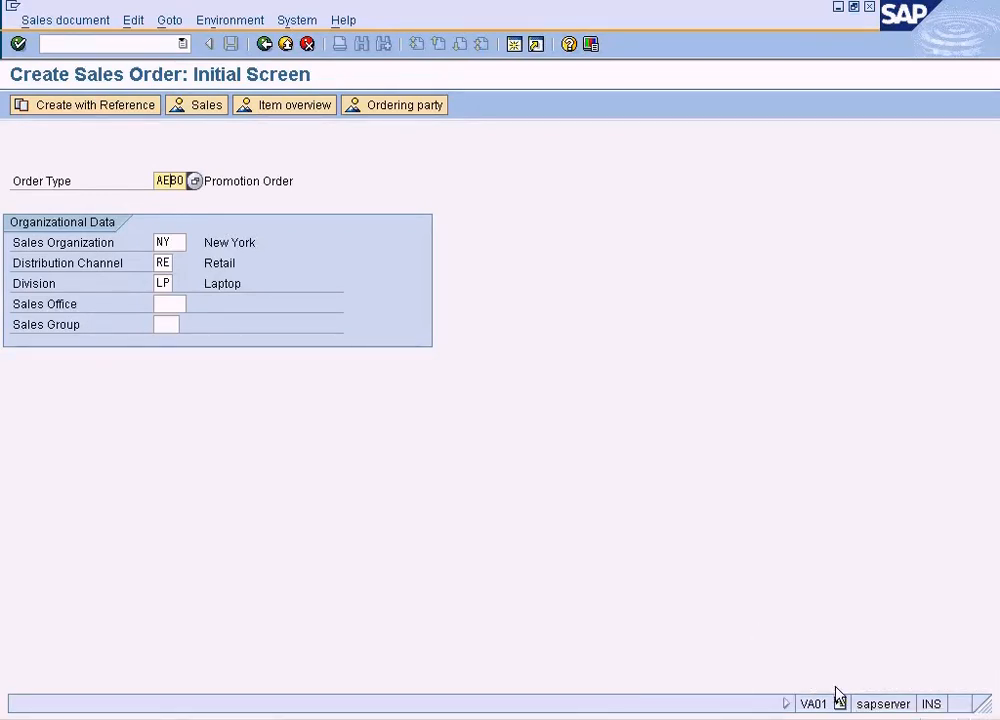
{"action": "left_click", "coordinate": [124, 106]}
{"action": "left_click", "coordinate": [72, 691]}
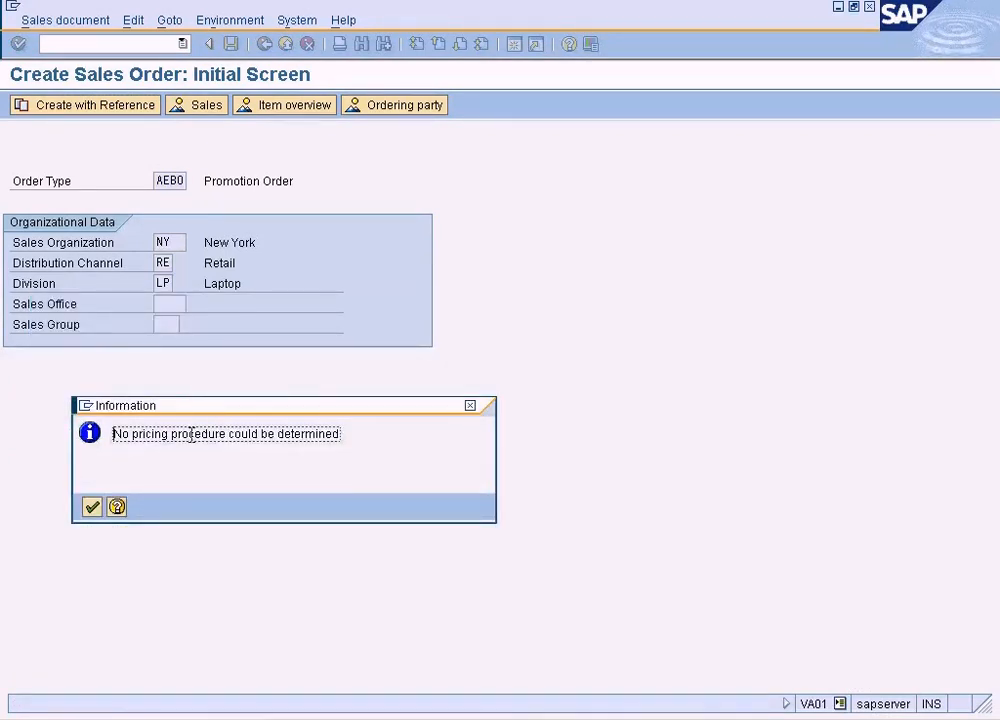
{"action": "left_click", "coordinate": [91, 507]}
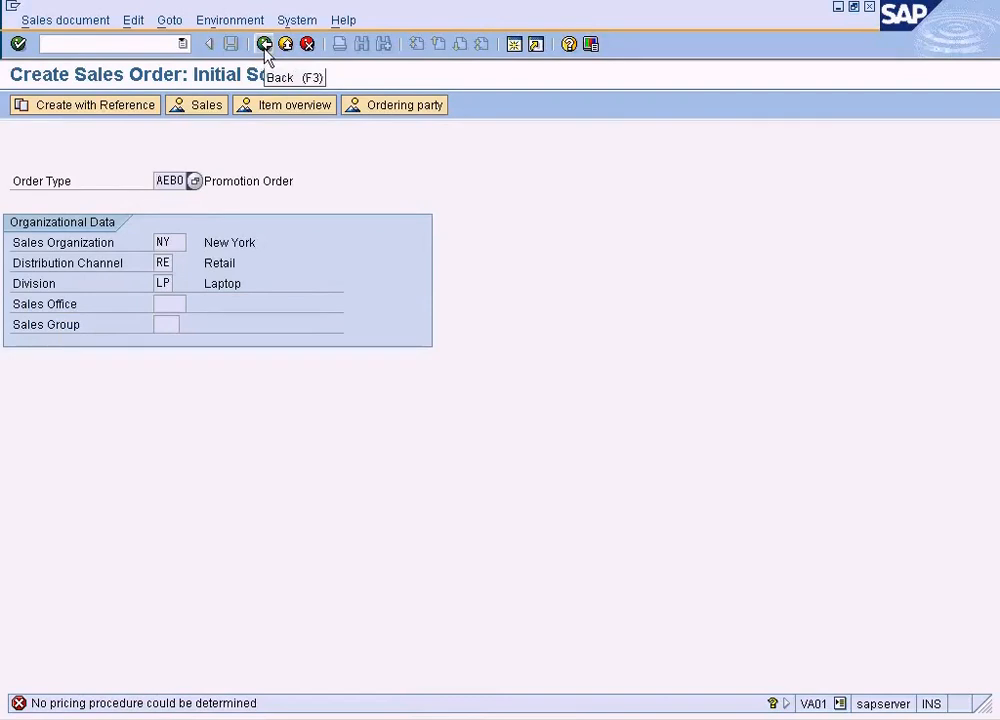
In a new session, open the SAP Reference IMG with /nspro and display sales-document-to-sales-document copying control under Sales and Distribution > Sales
{"action": "left_click", "coordinate": [514, 44]}
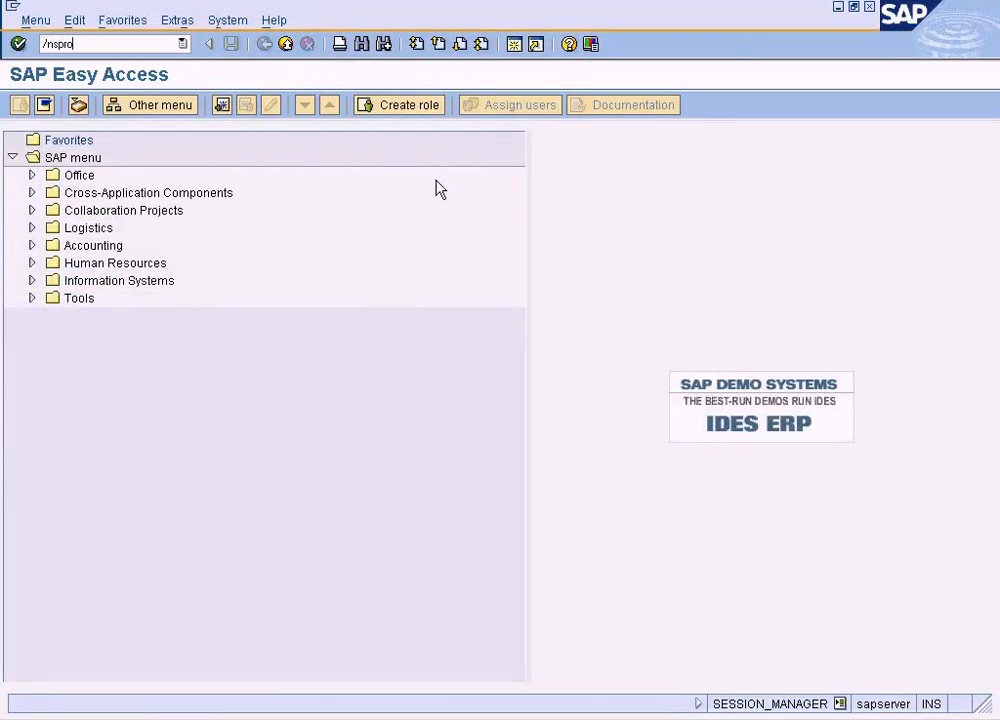
{"action": "type", "text": "/nspro"}
{"action": "key", "text": "Return"}
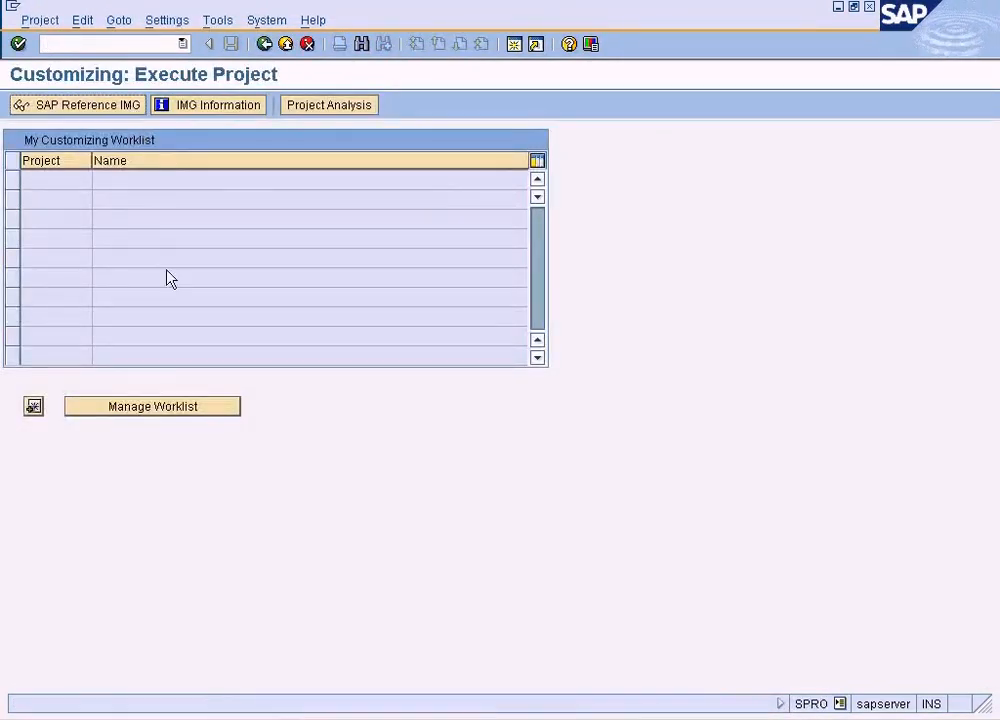
{"action": "key", "text": "F5"}
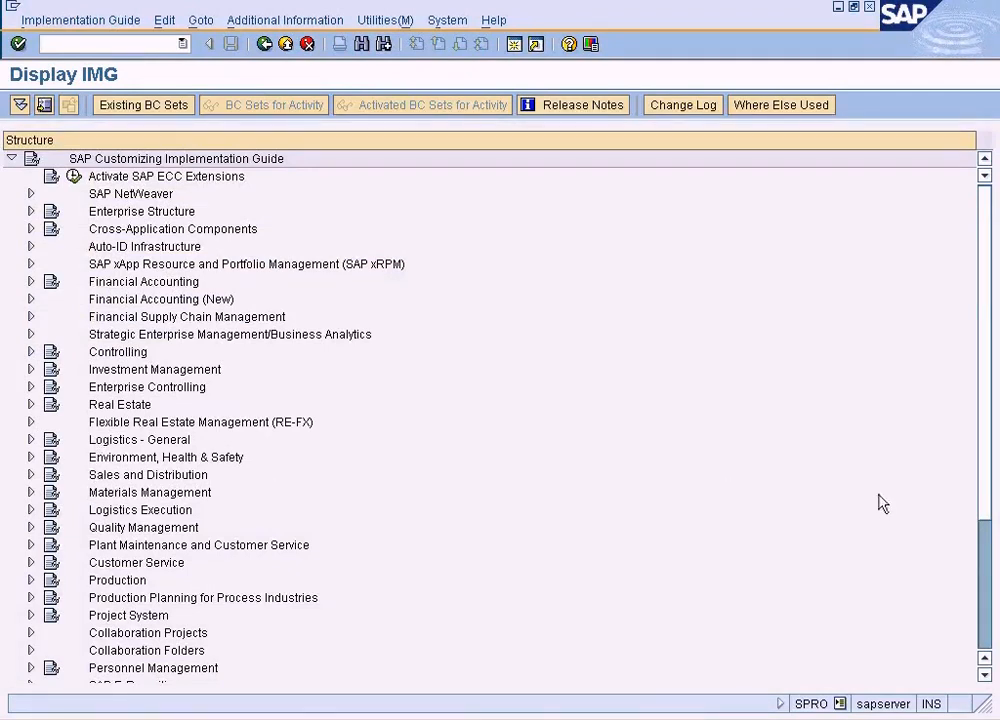
{"action": "left_click", "coordinate": [31, 474]}
{"action": "left_click", "coordinate": [50, 491]}
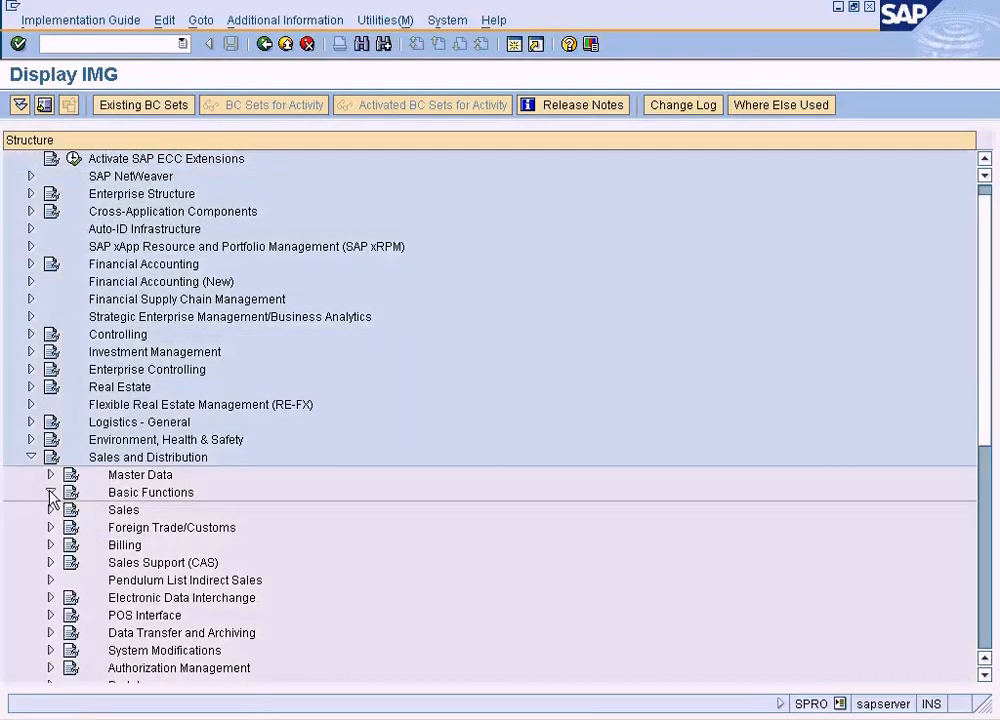
{"action": "left_click", "coordinate": [50, 351]}
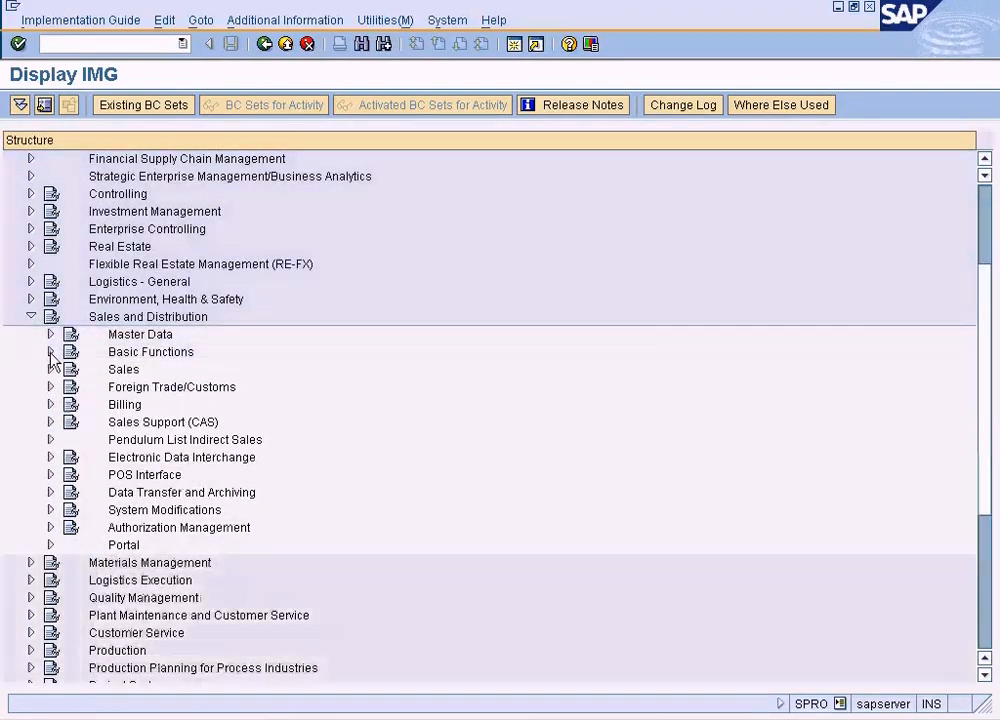
{"action": "left_click", "coordinate": [50, 368]}
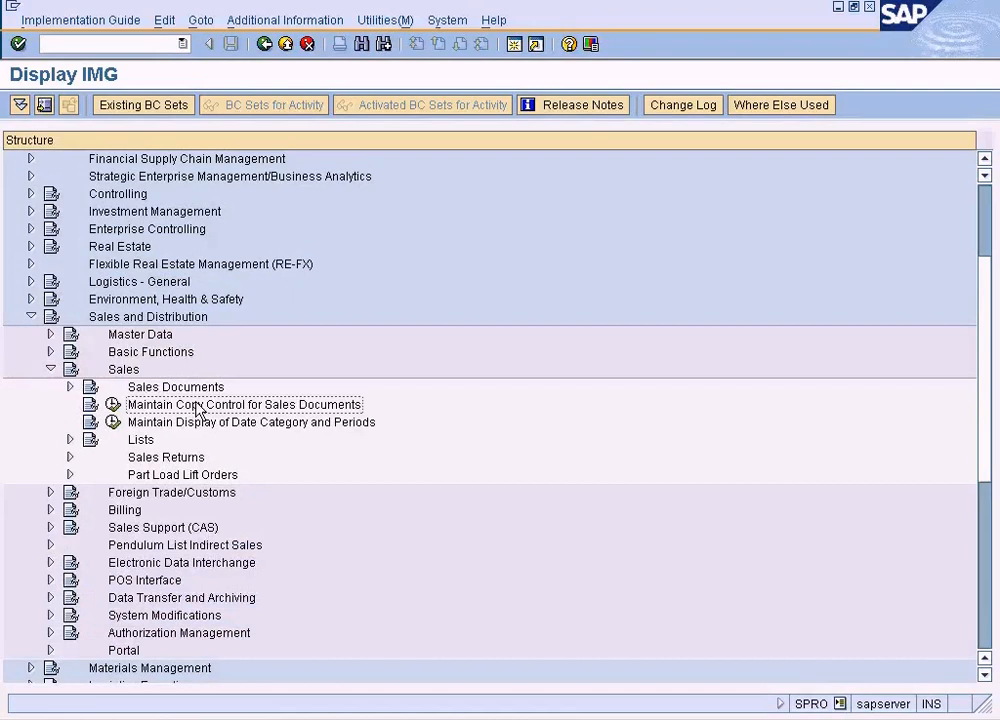
{"action": "left_click", "coordinate": [113, 405]}
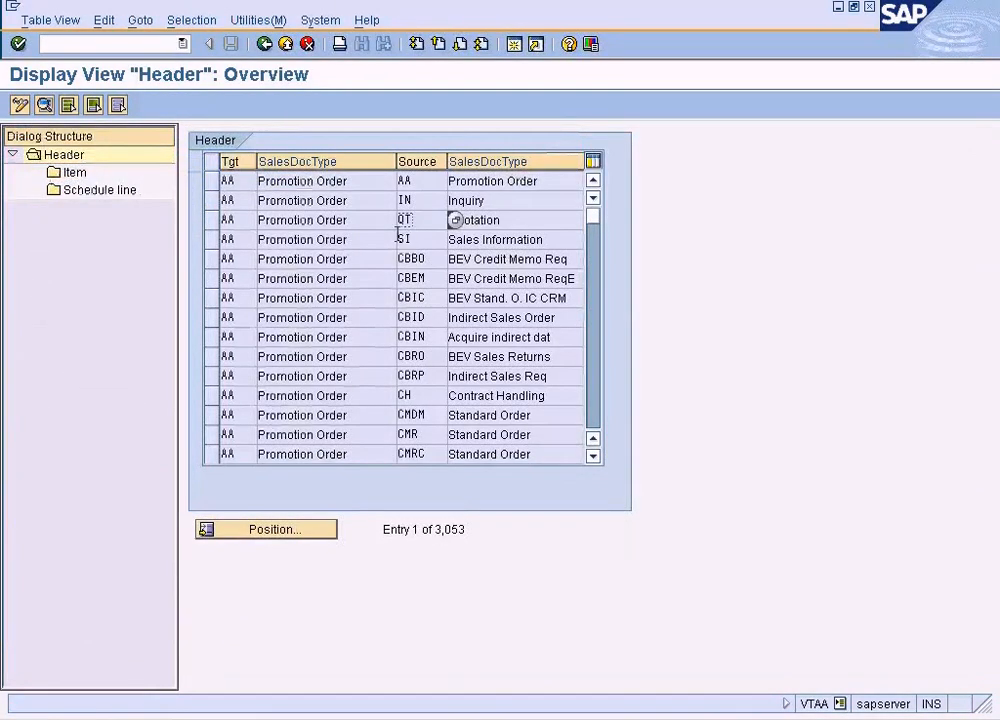
Open the header copying control details for target AA from source QT and examine its data transfer routine and copying requirements
{"action": "left_click", "coordinate": [246, 219]}
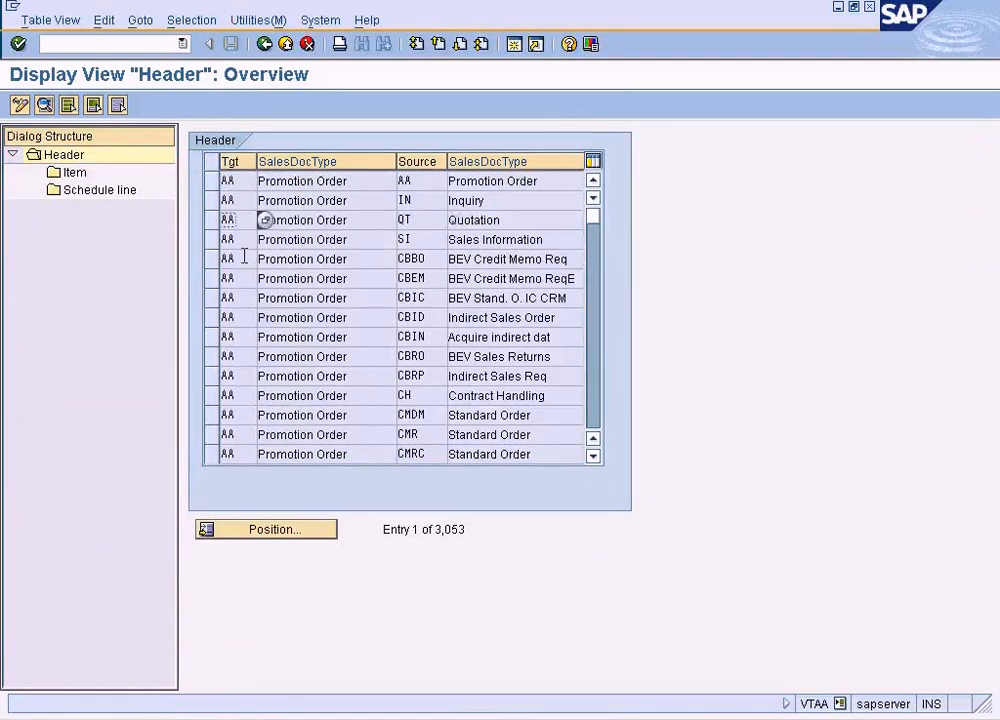
{"action": "left_click", "coordinate": [419, 220]}
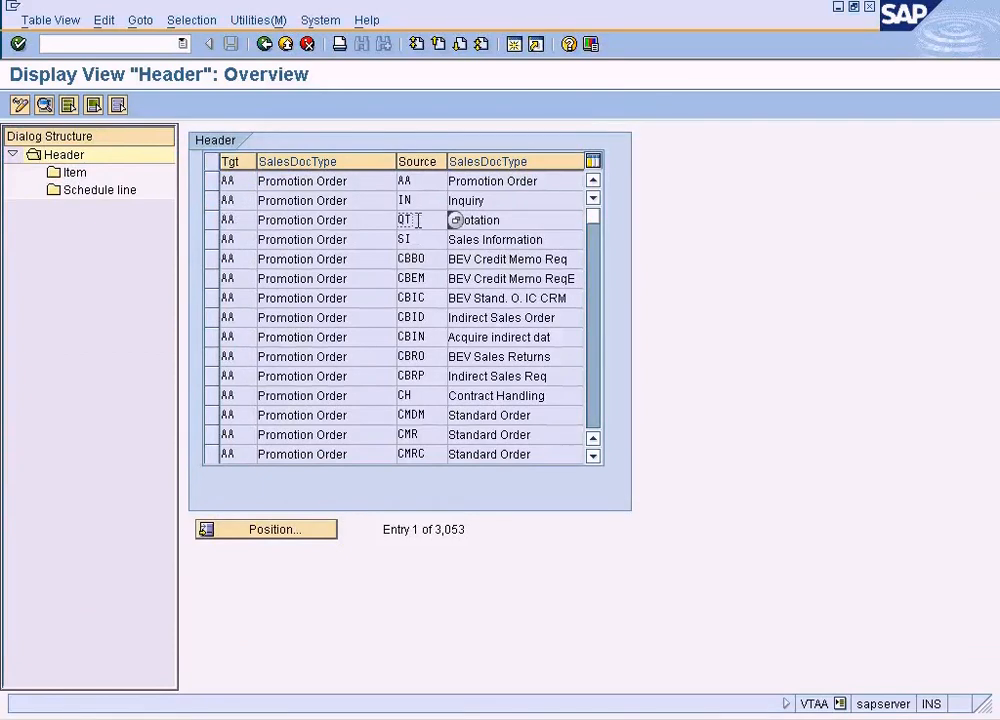
{"action": "double_click", "coordinate": [224, 220]}
{"action": "left_click", "coordinate": [351, 324]}
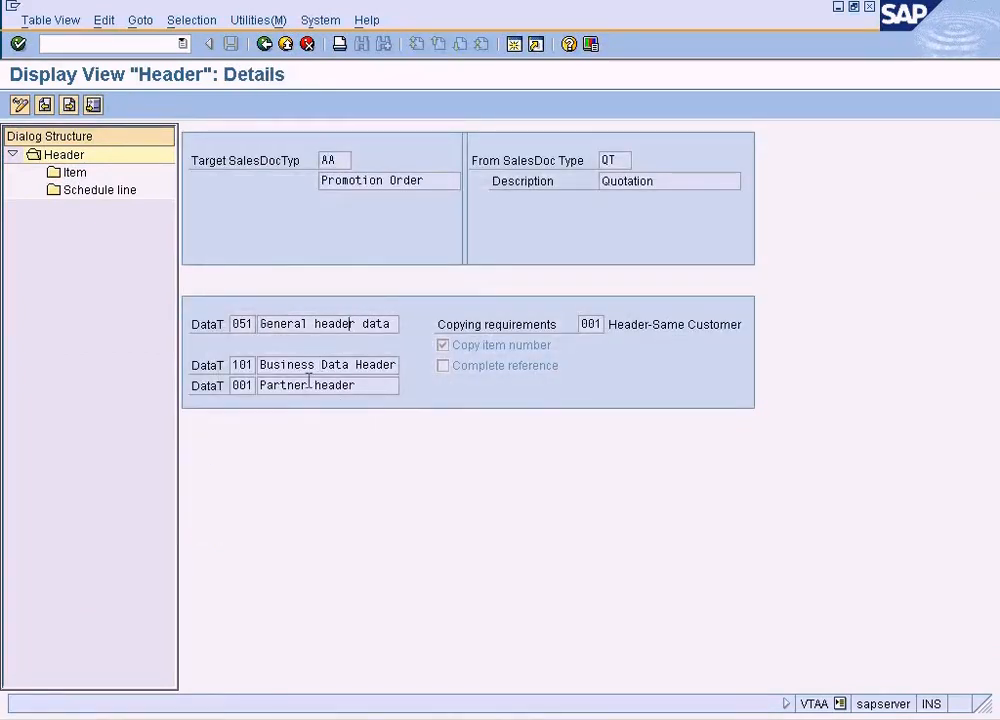
{"action": "left_click", "coordinate": [597, 329]}
Start another session with /nspro, go to Sales and Distribution > Sales in the IMG, and open Copying Control: Sales Document to Sales Document
{"action": "left_click", "coordinate": [514, 44]}
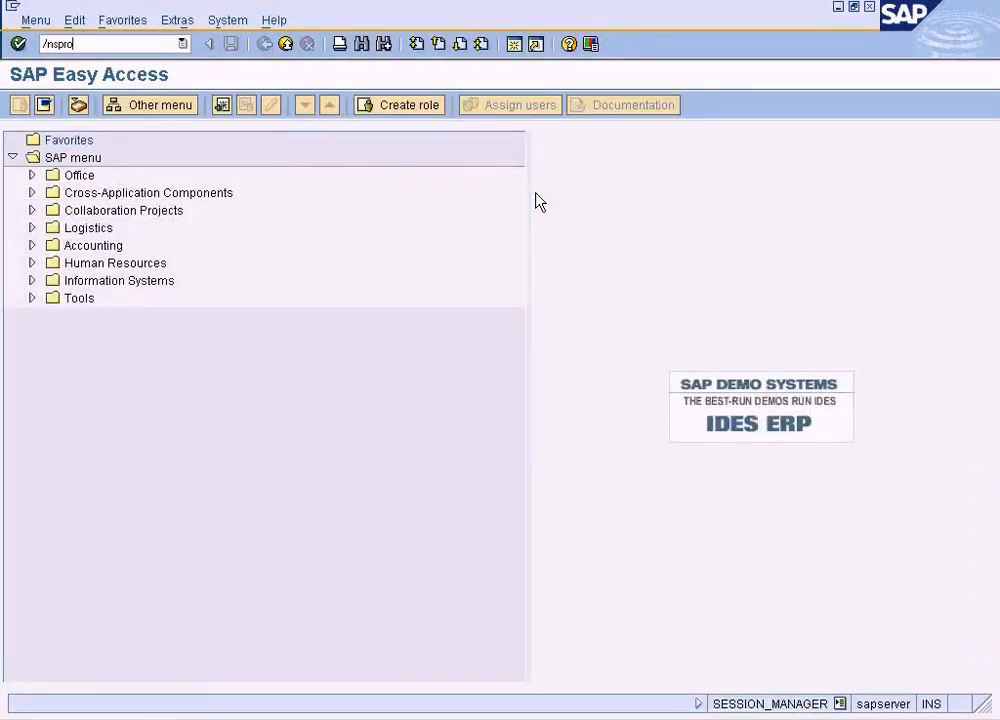
{"action": "type", "text": "/nspro"}
{"action": "key", "text": "Return"}
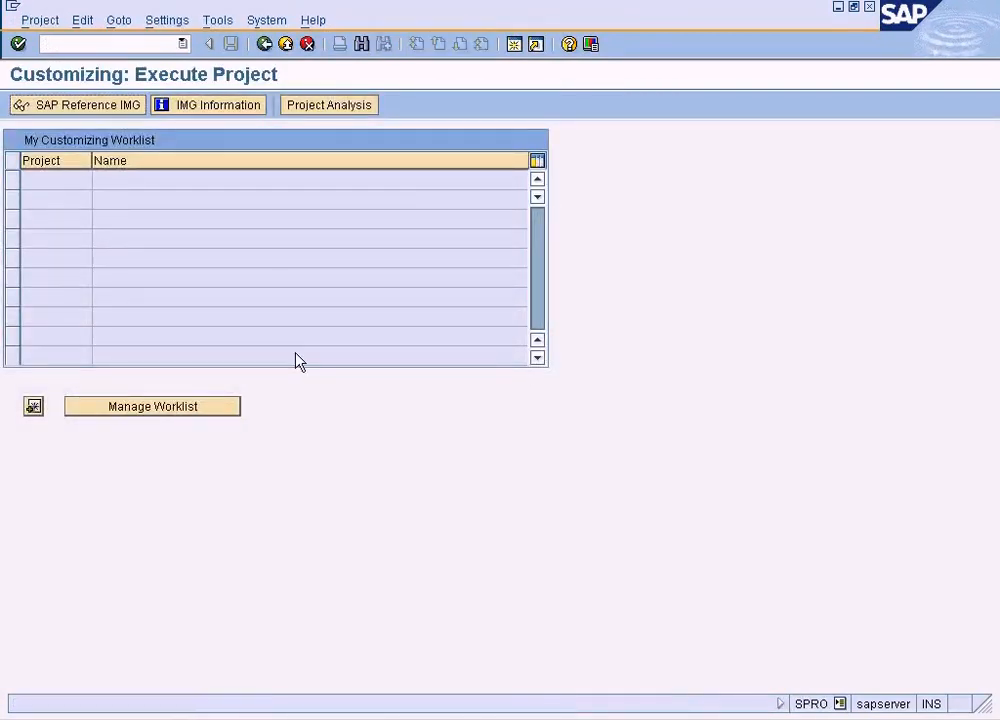
{"action": "key", "text": "F5"}
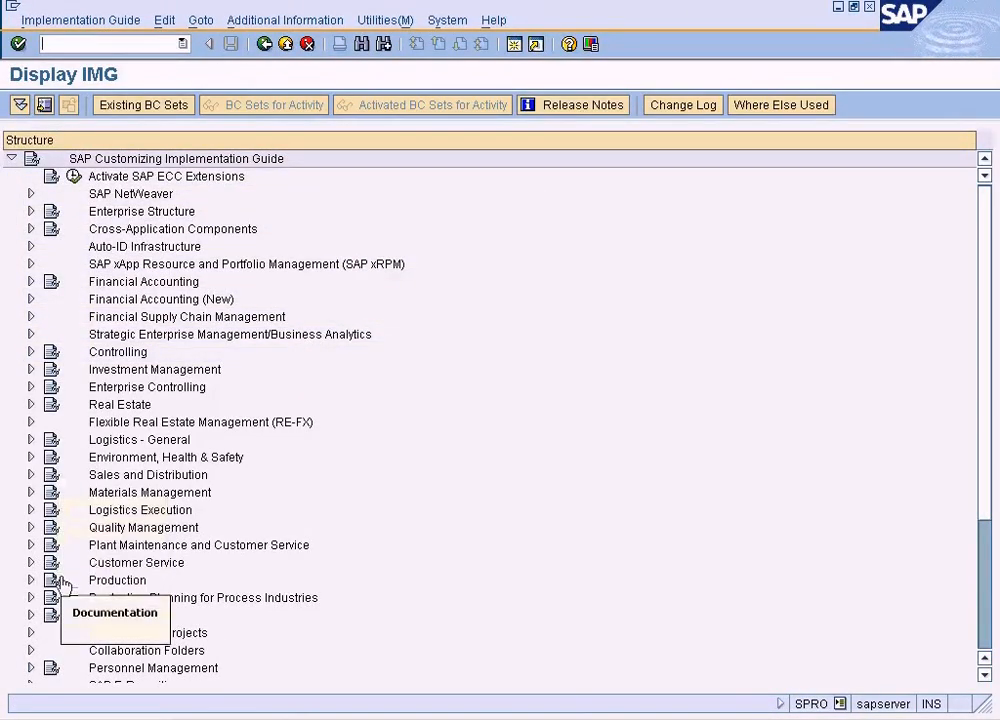
{"action": "left_click", "coordinate": [31, 474]}
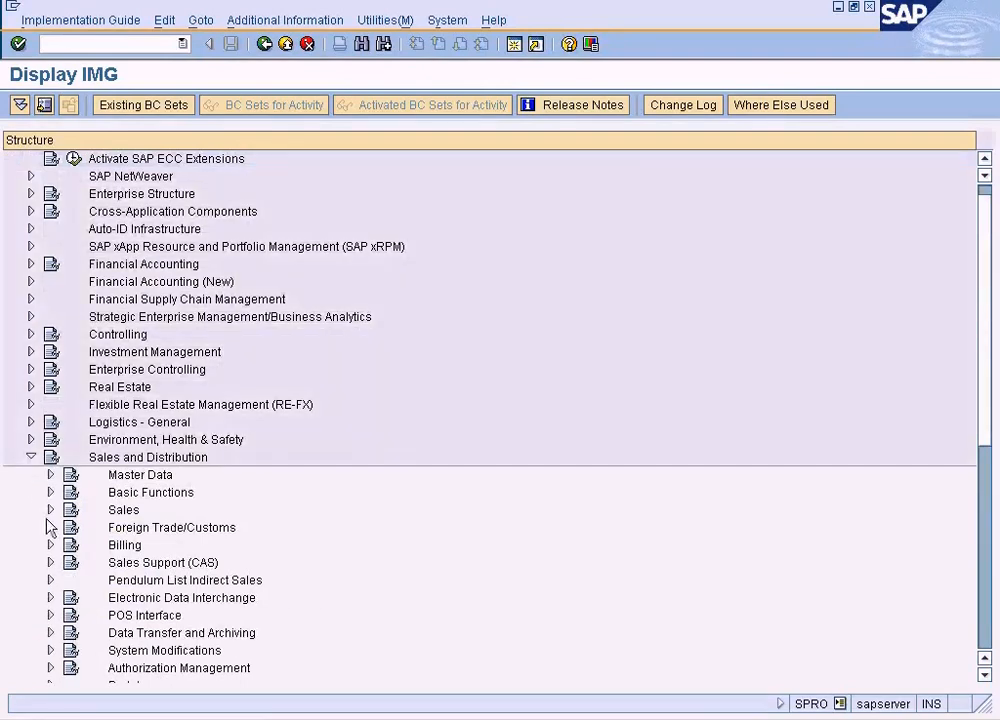
{"action": "left_click", "coordinate": [50, 510]}
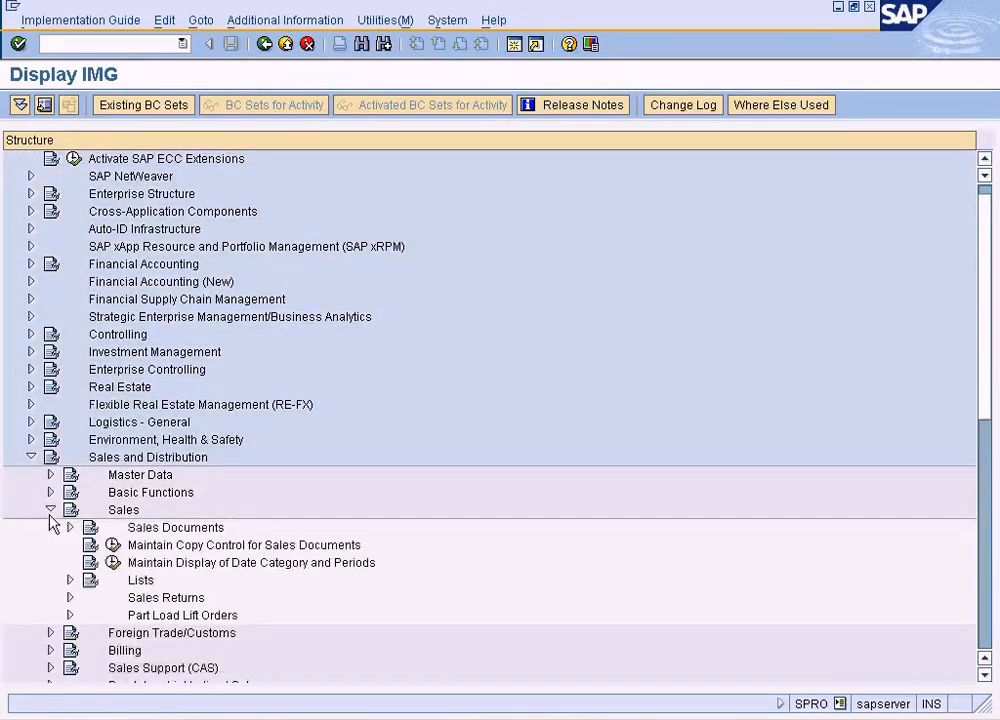
{"action": "left_click", "coordinate": [114, 547]}
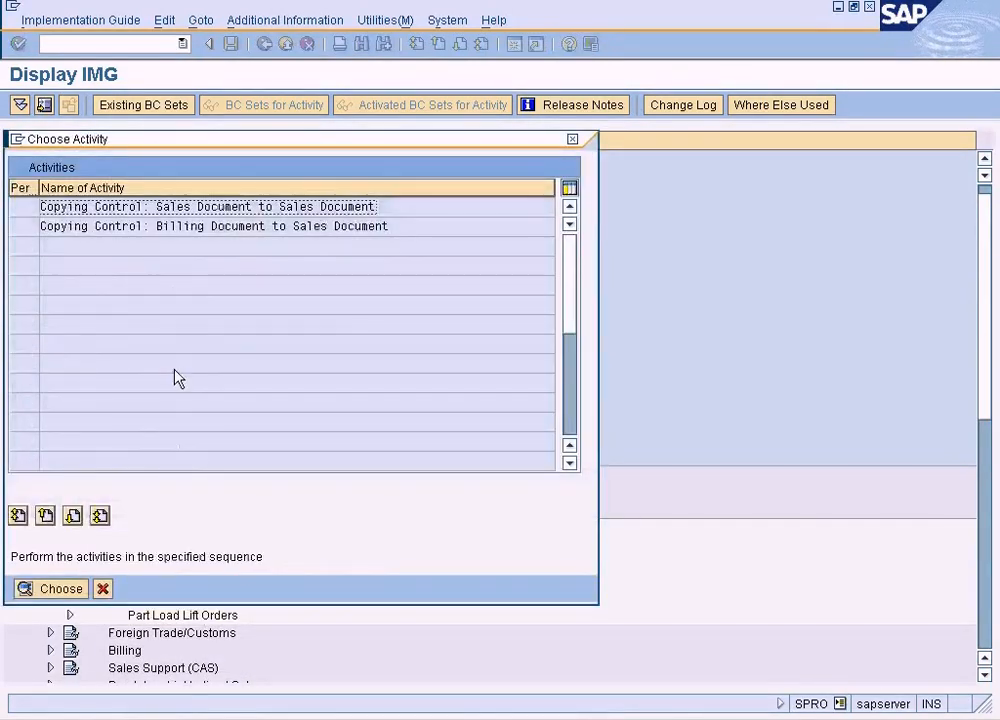
{"action": "double_click", "coordinate": [183, 206]}
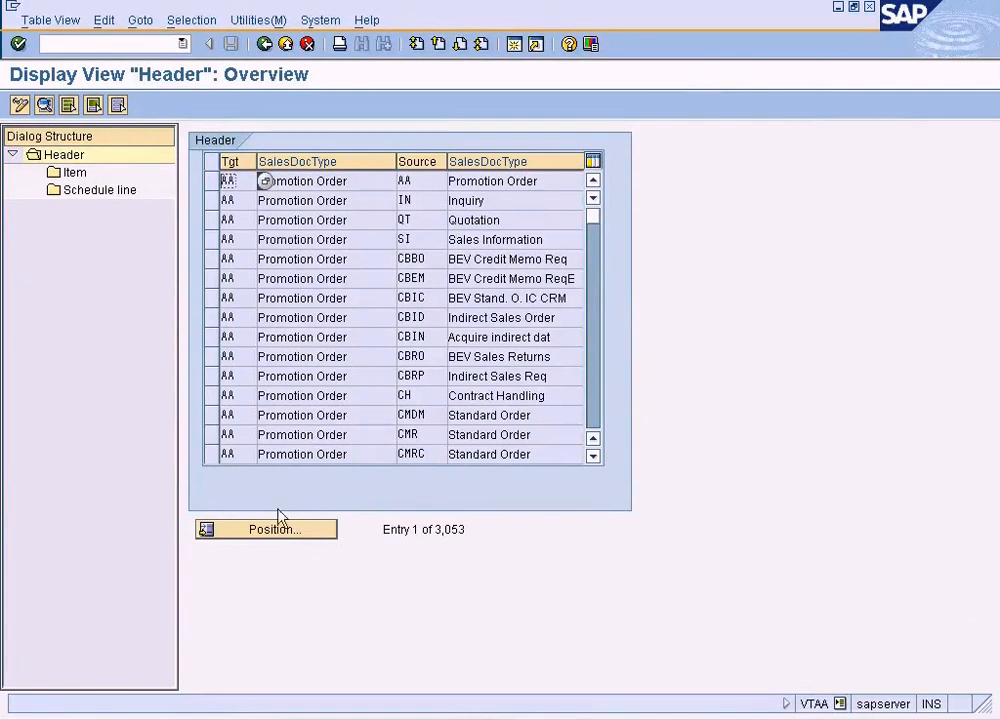
{"action": "left_click", "coordinate": [282, 529]}
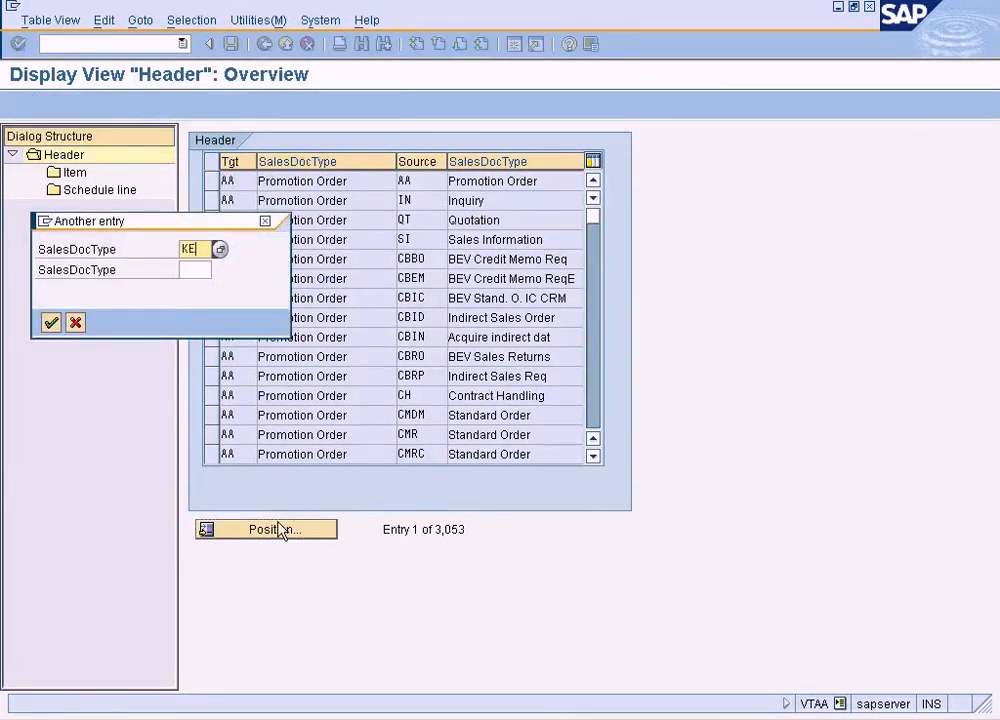
{"action": "type", "text": "KEB0"}
{"action": "key", "text": "Return"}
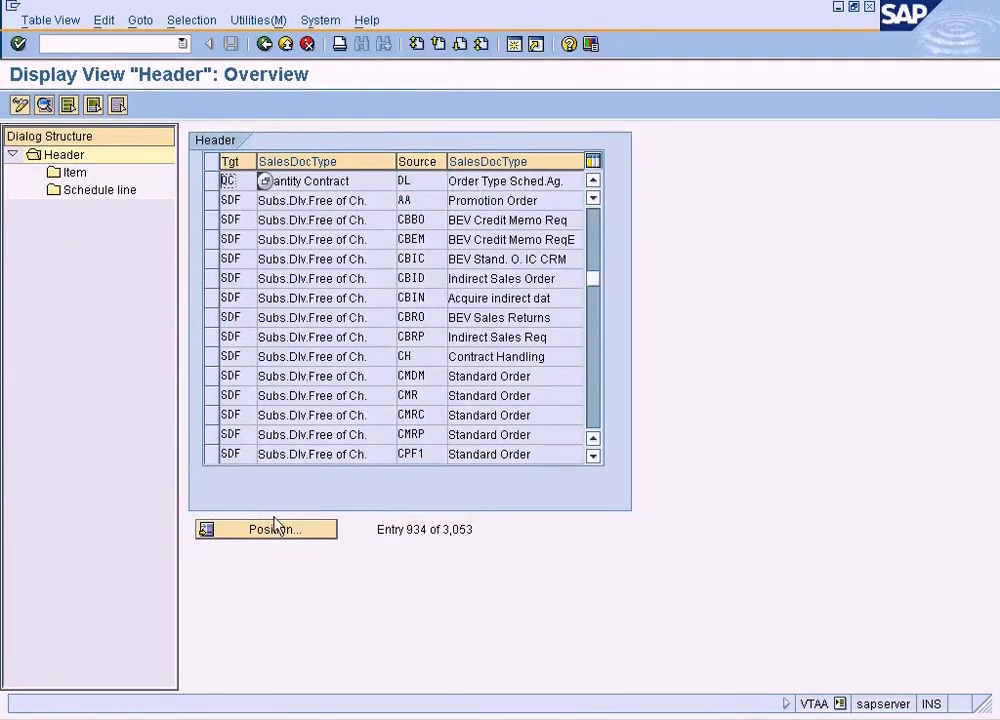
Position the header list at target sales document type AEBO and open the details of its entry with source QT
{"action": "left_click", "coordinate": [274, 530]}
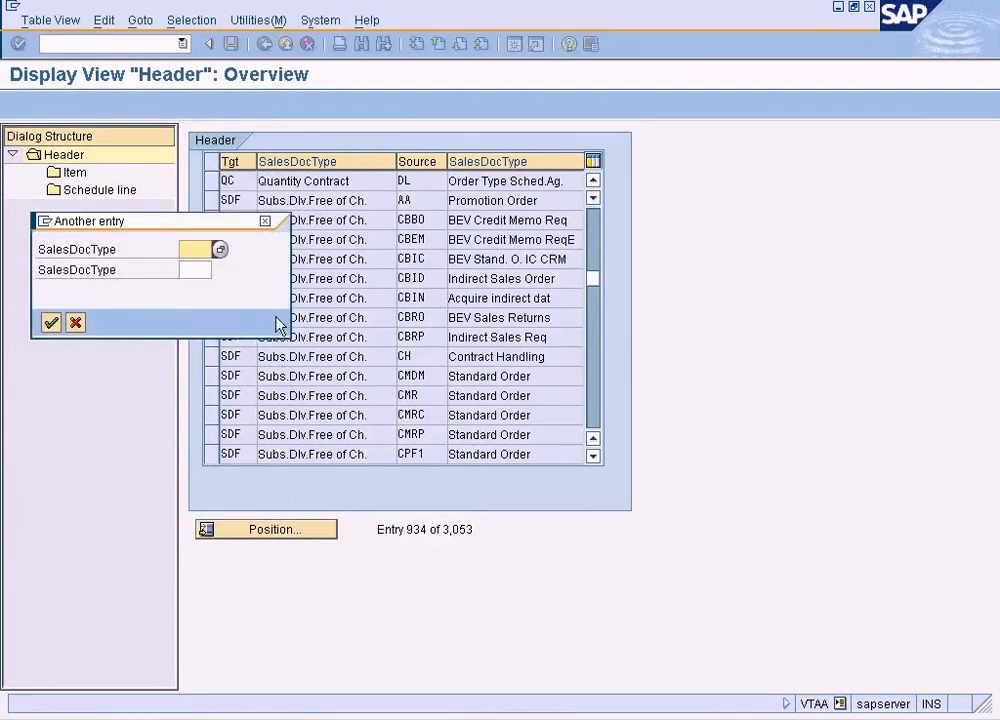
{"action": "type", "text": "AEB0"}
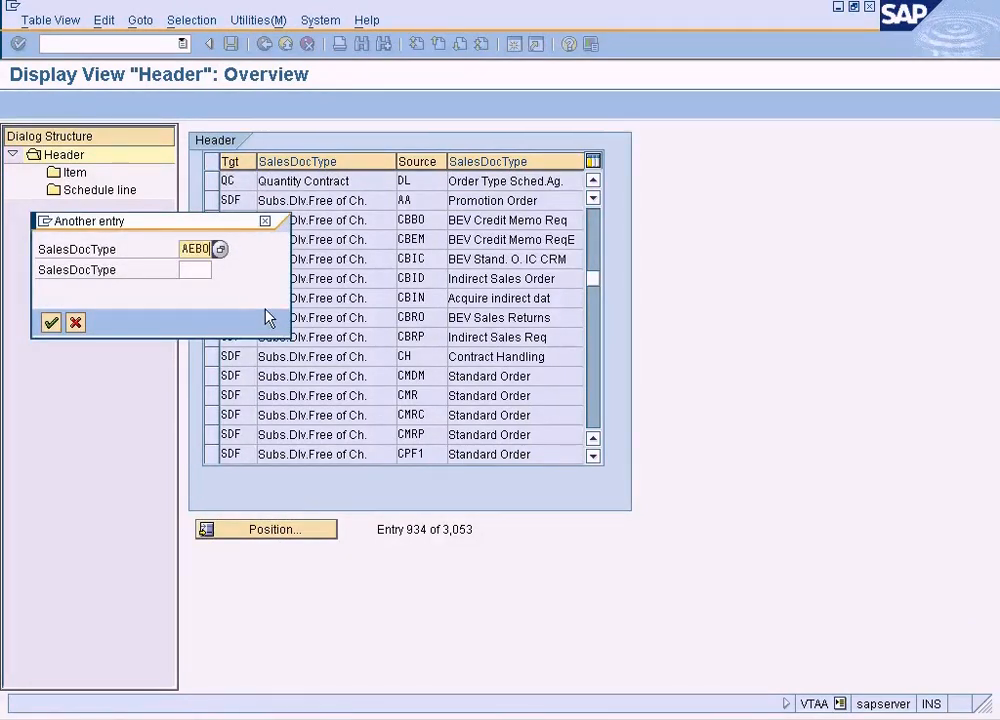
{"action": "key", "text": "Return"}
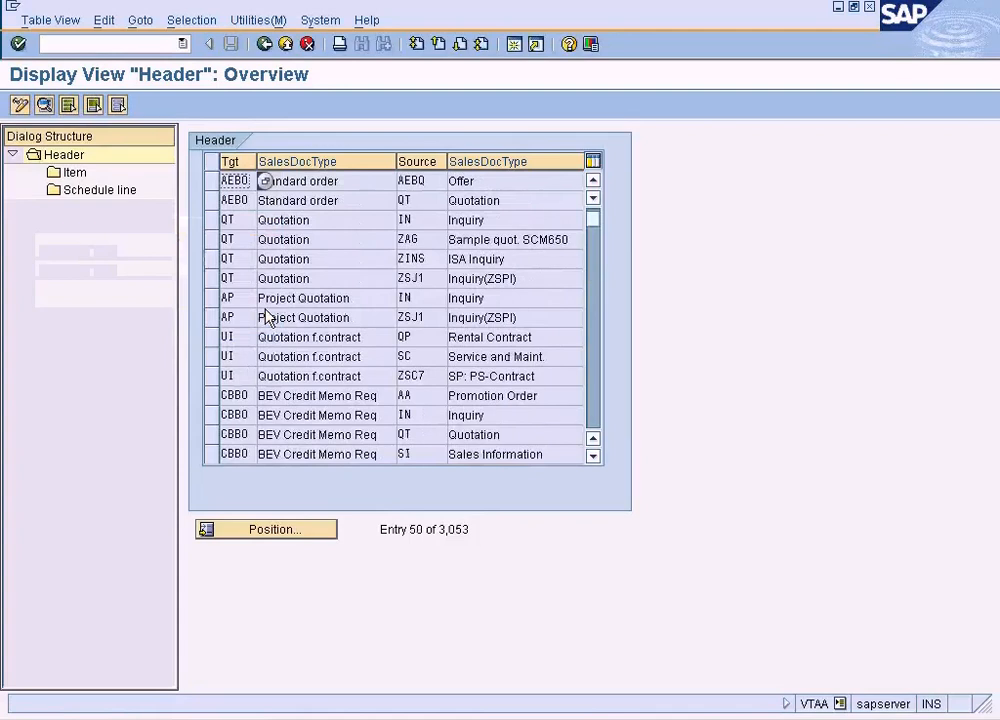
{"action": "left_click", "coordinate": [429, 200]}
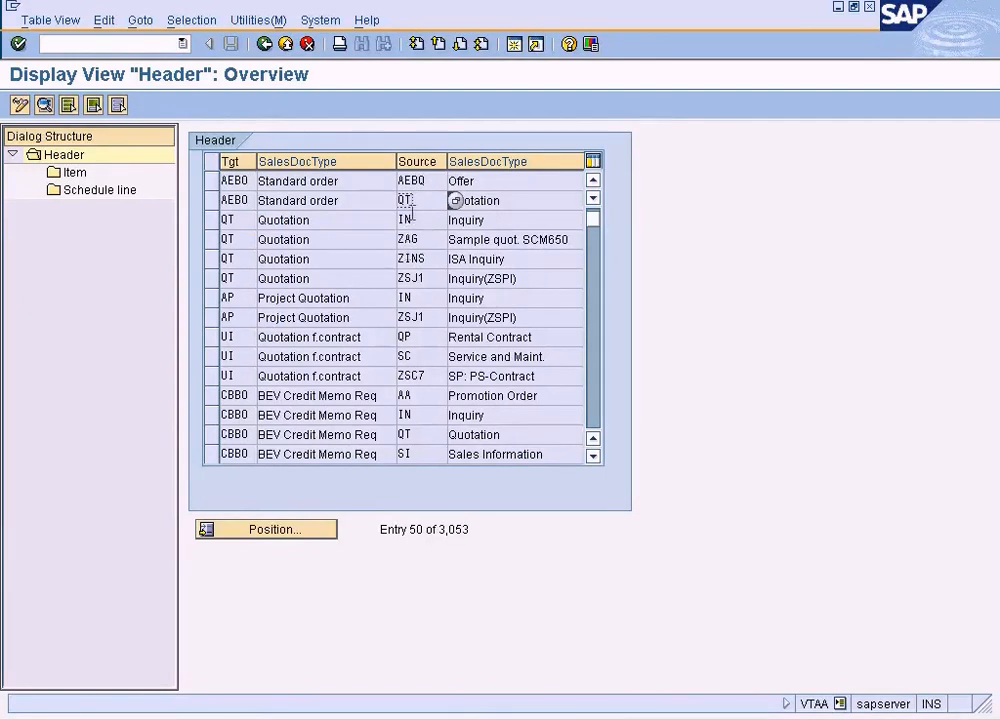
{"action": "left_click", "coordinate": [420, 180]}
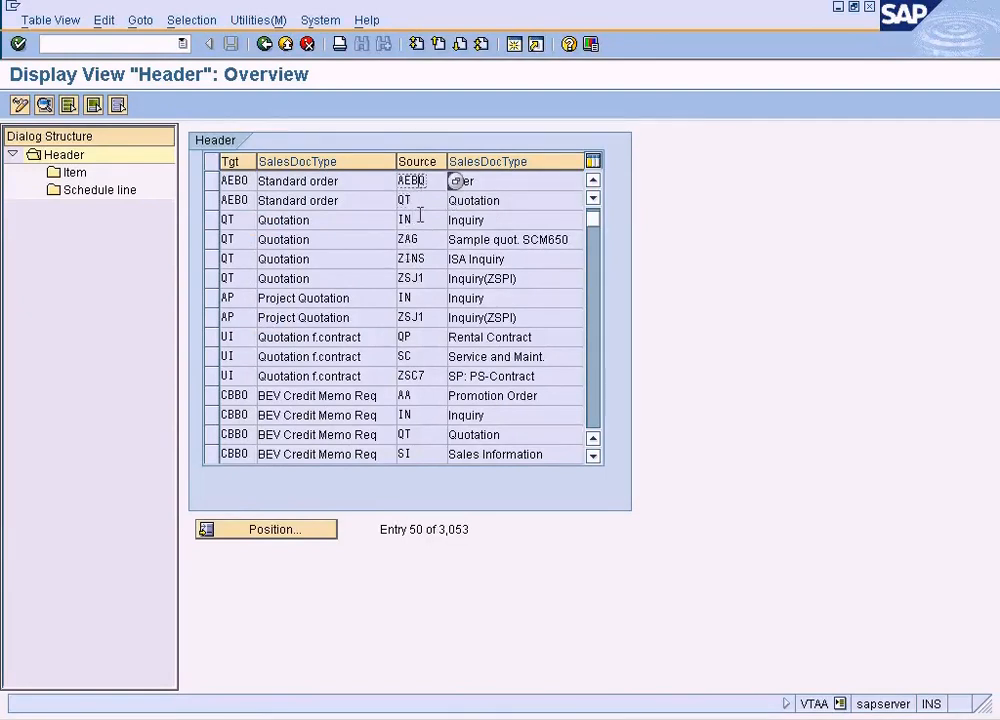
{"action": "double_click", "coordinate": [354, 202]}
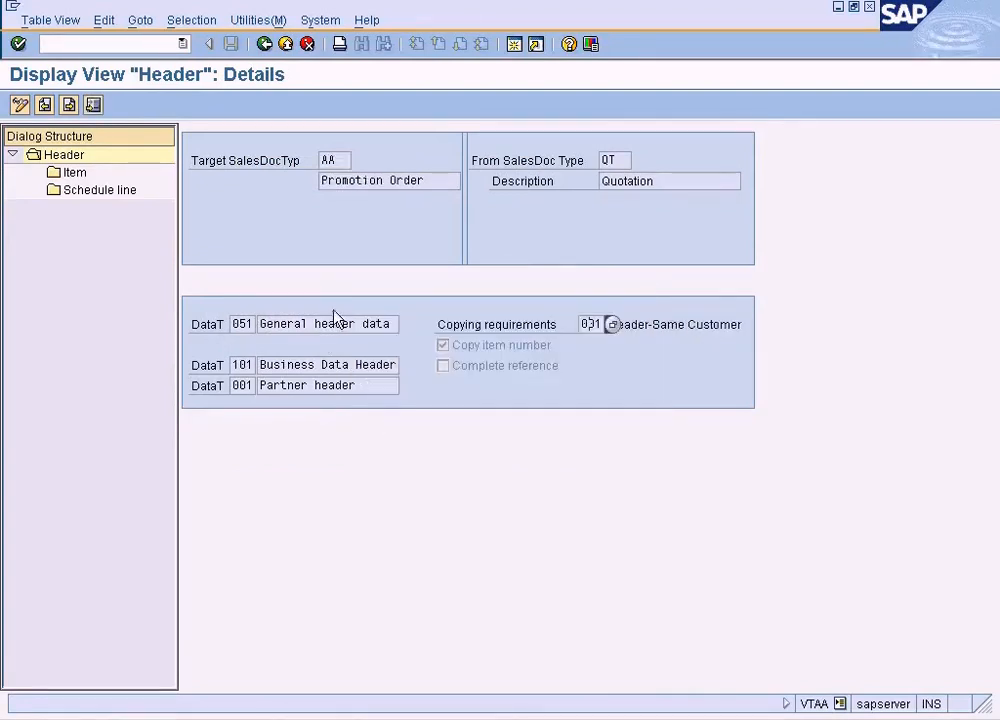
Compare the header data transfer routines of the AA-from-QT and AEBO-from-QT entries across the two sessions
{"action": "left_click", "coordinate": [242, 324]}
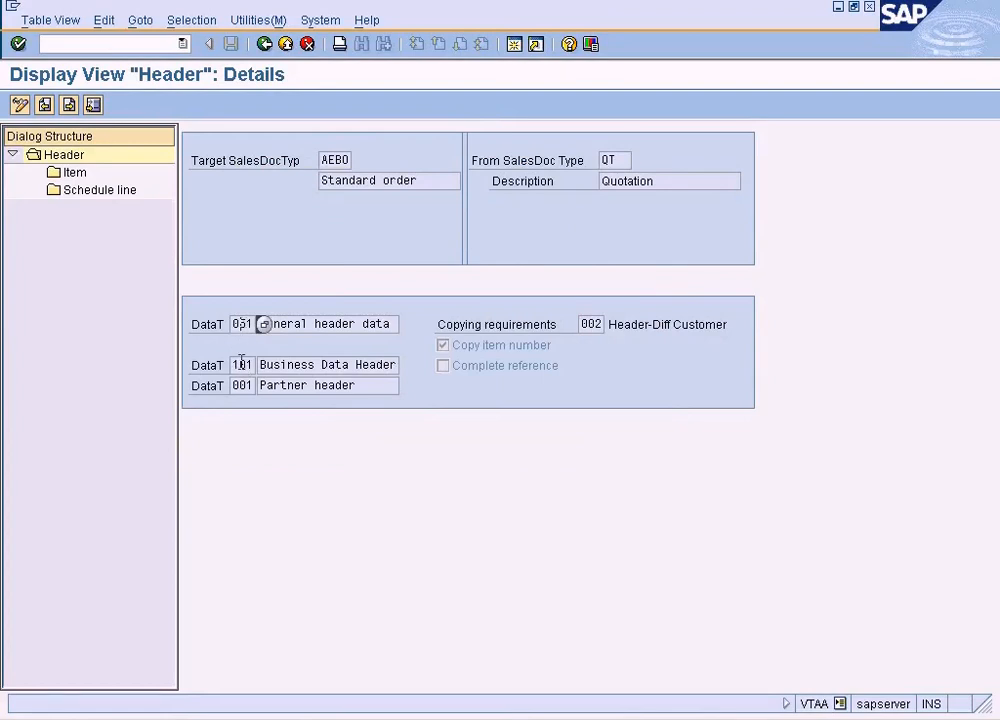
{"action": "left_click", "coordinate": [241, 372]}
{"action": "key", "text": "alt+Tab"}
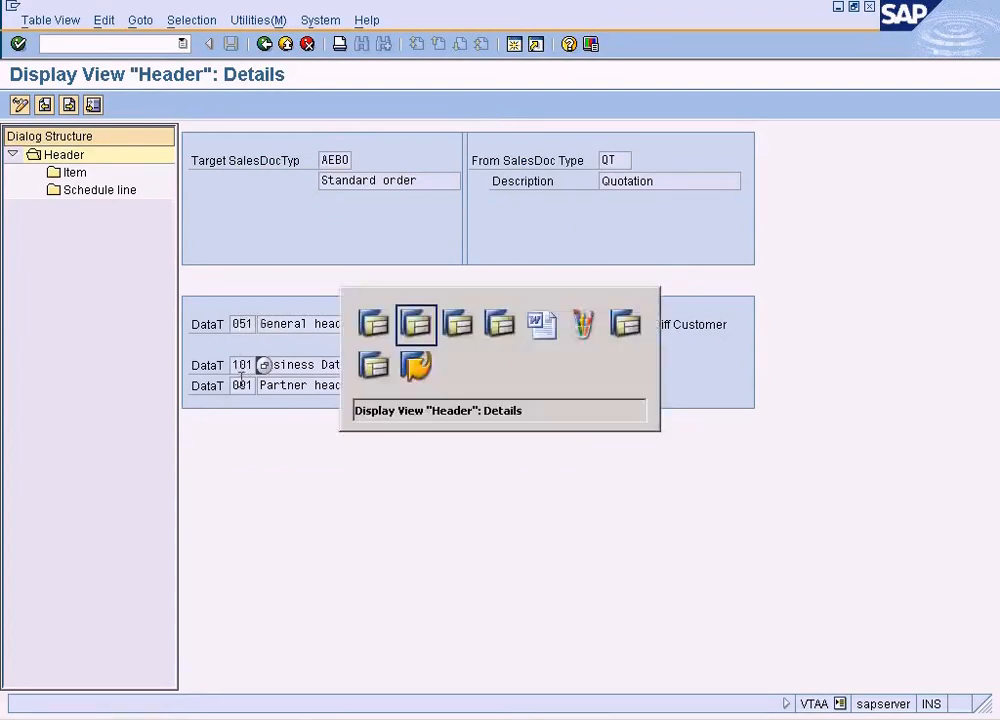
{"action": "left_click", "coordinate": [241, 366]}
{"action": "left_click", "coordinate": [242, 384]}
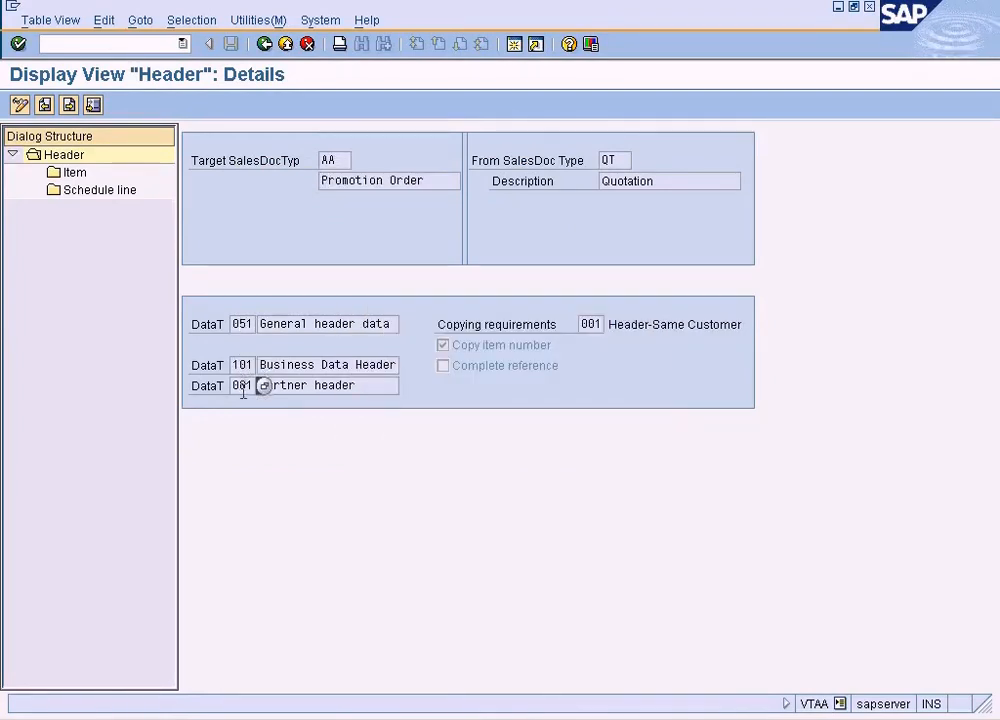
{"action": "key", "text": "alt+Tab"}
{"action": "left_click", "coordinate": [243, 366]}
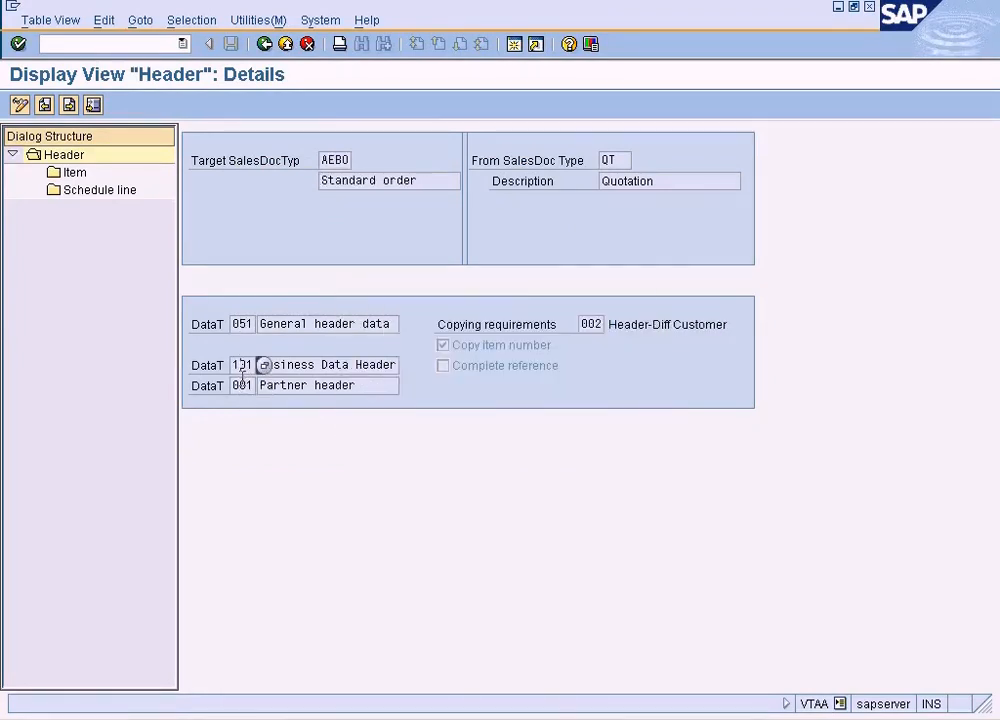
Compare the copying requirements of both header entries and look up the available routines, picking Header-Diff Customer for AEBO
{"action": "left_click", "coordinate": [596, 323]}
{"action": "key", "text": "alt+Tab"}
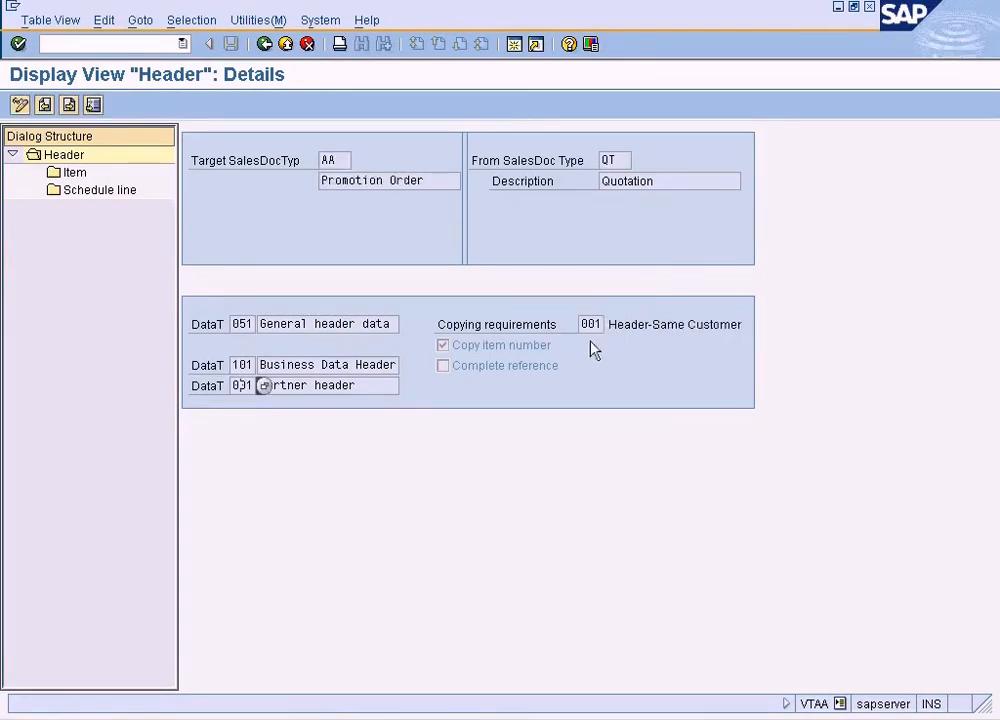
{"action": "left_click", "coordinate": [592, 325]}
{"action": "key", "text": "alt+Tab"}
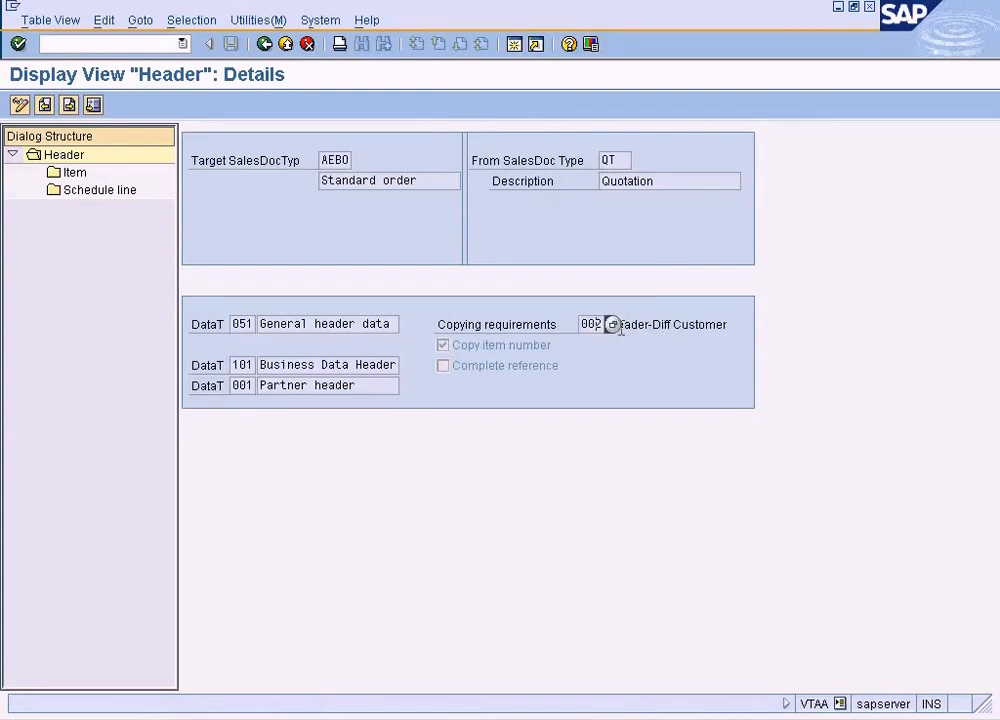
{"action": "left_click", "coordinate": [612, 325]}
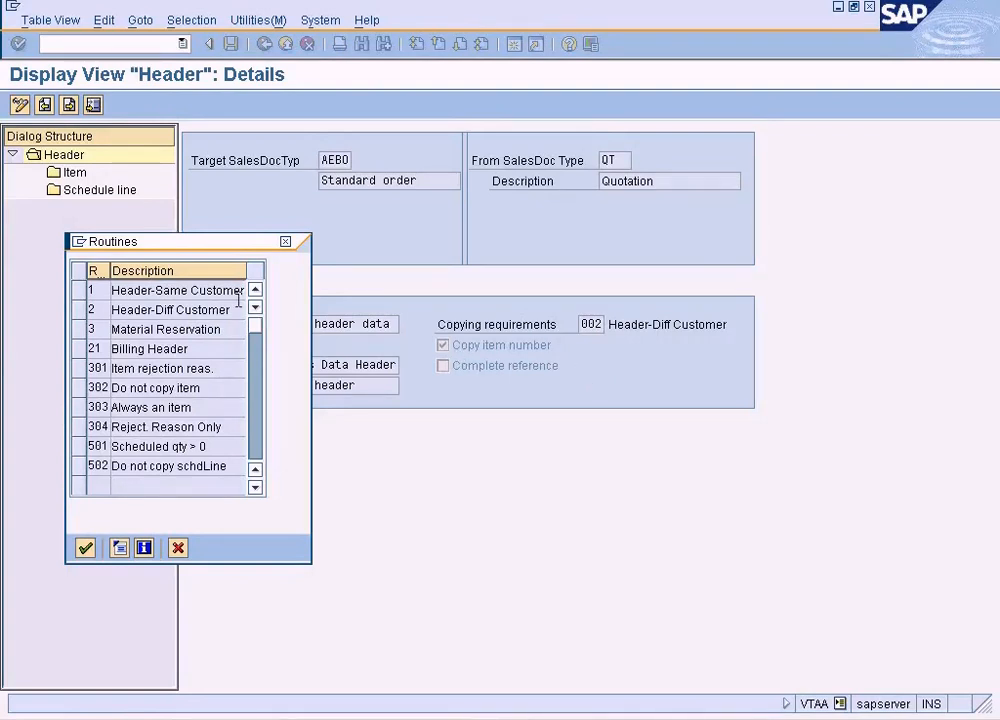
{"action": "double_click", "coordinate": [200, 310]}
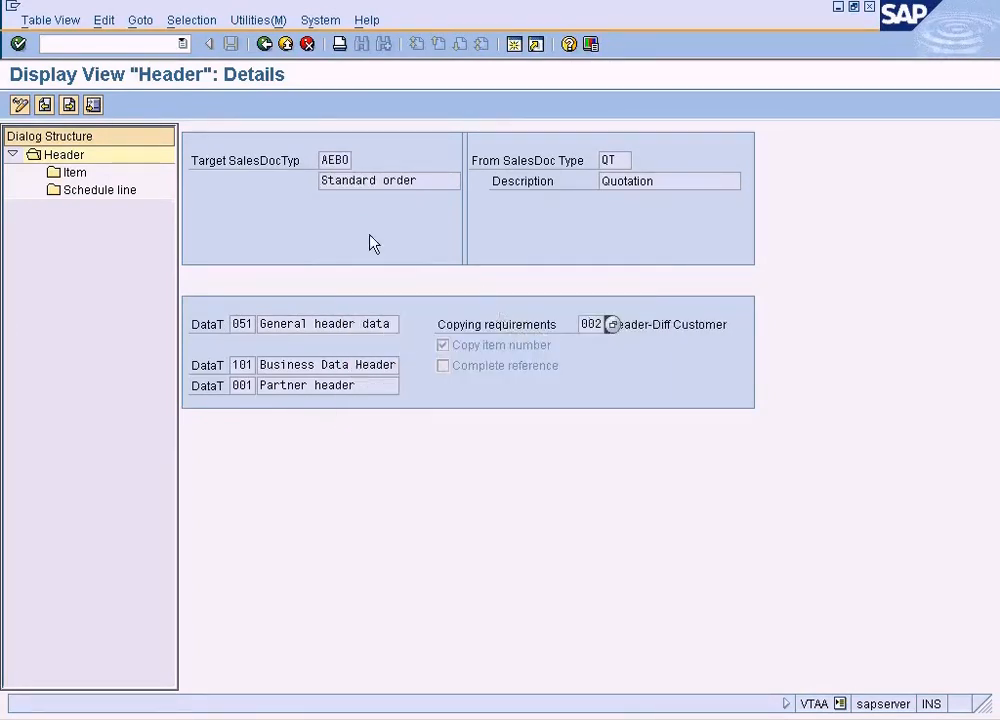
Switch the header copying control to change mode and position the list at target sales document type AEBO
{"action": "left_click", "coordinate": [20, 105]}
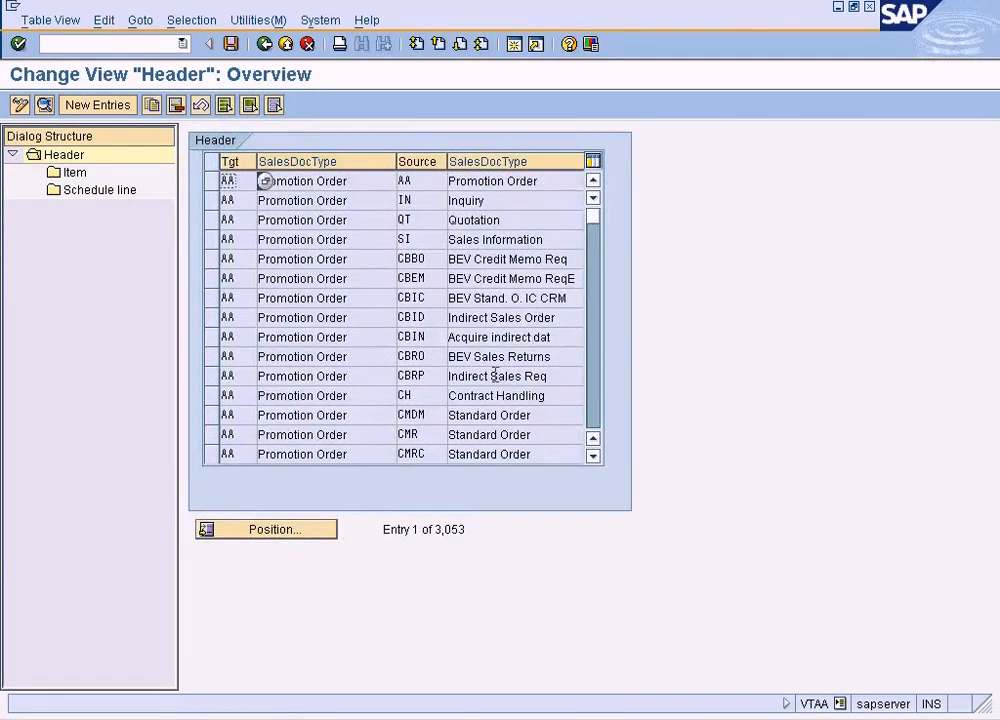
{"action": "left_click", "coordinate": [312, 530]}
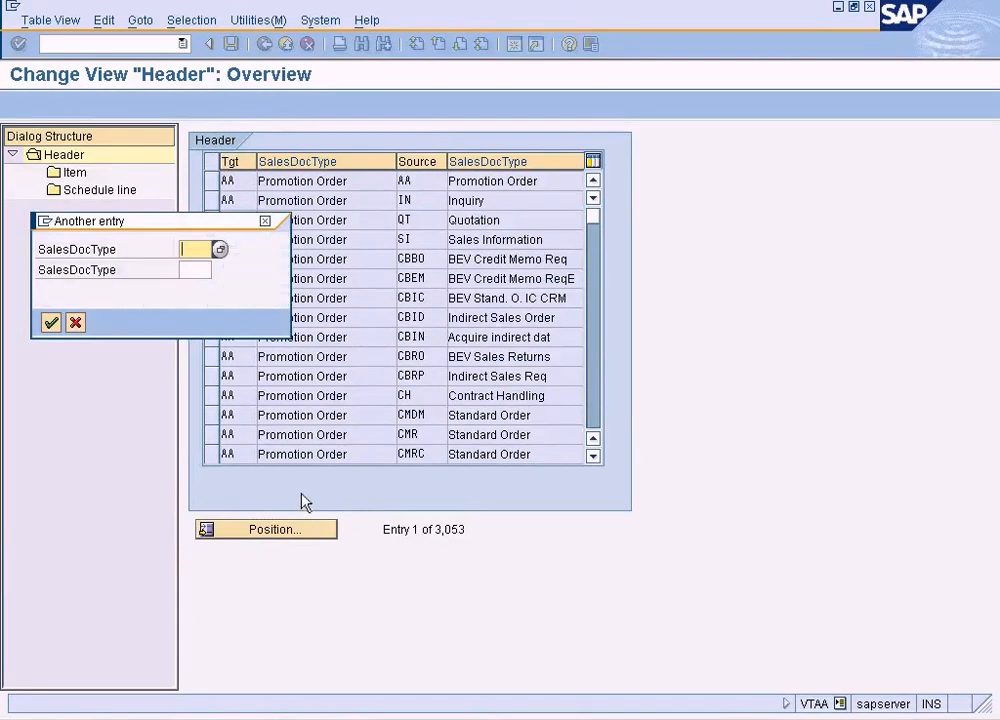
{"action": "type", "text": "AEBO"}
{"action": "key", "text": "Return"}
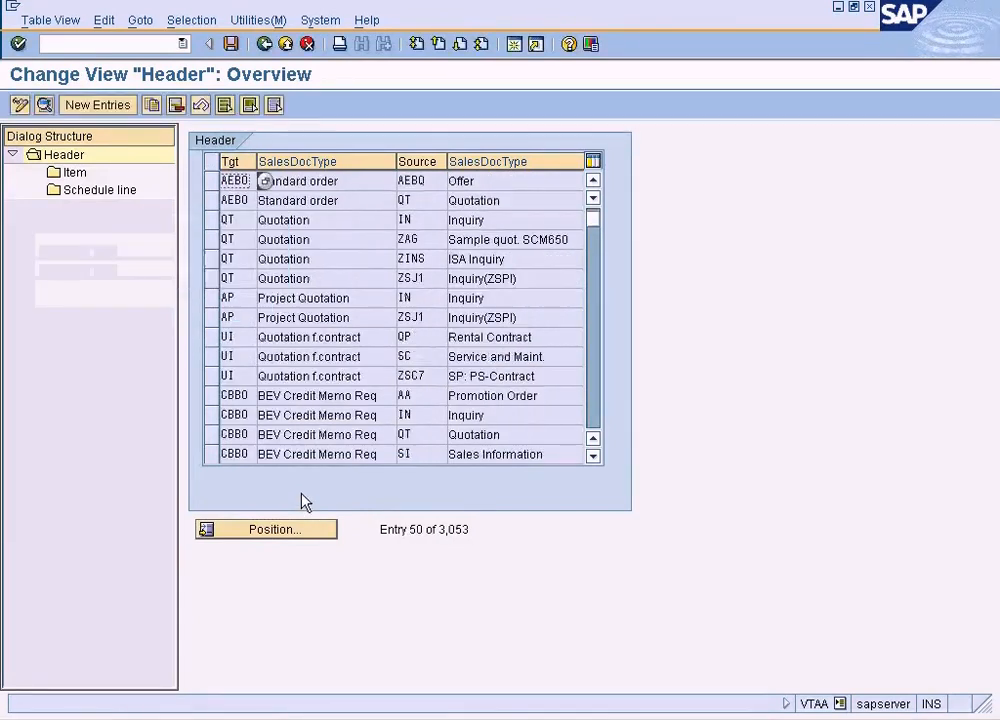
Open the header details of the AEBO-from-QT entry and set its copying requirements to routine 1, Header-Same Customer
{"action": "double_click", "coordinate": [421, 200]}
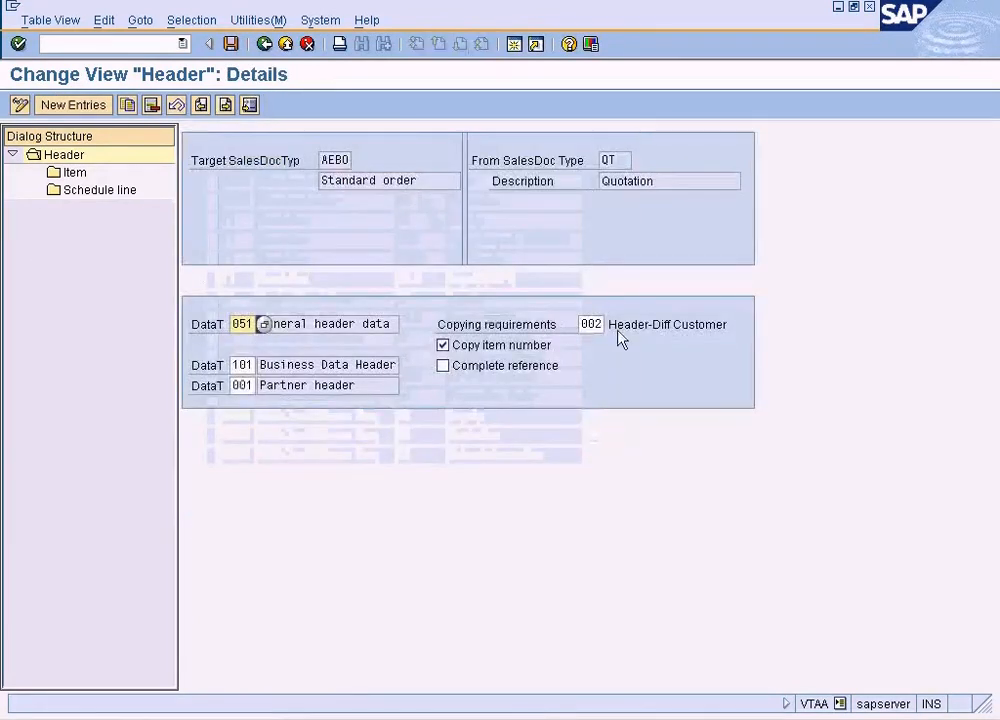
{"action": "left_click", "coordinate": [606, 324]}
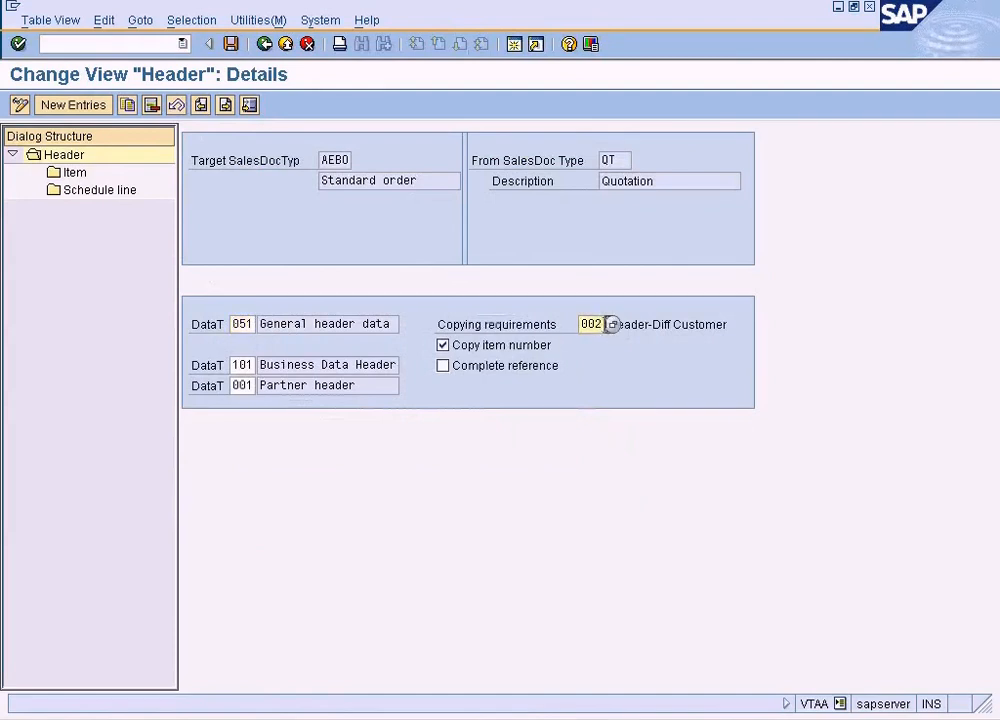
{"action": "left_click", "coordinate": [612, 324]}
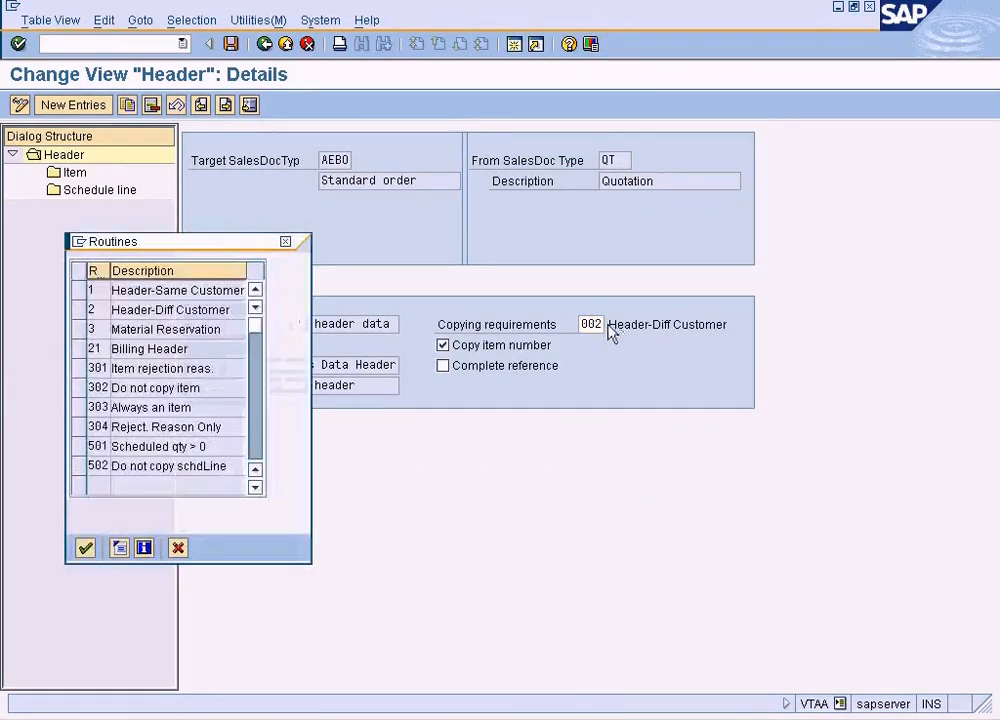
{"action": "double_click", "coordinate": [220, 291]}
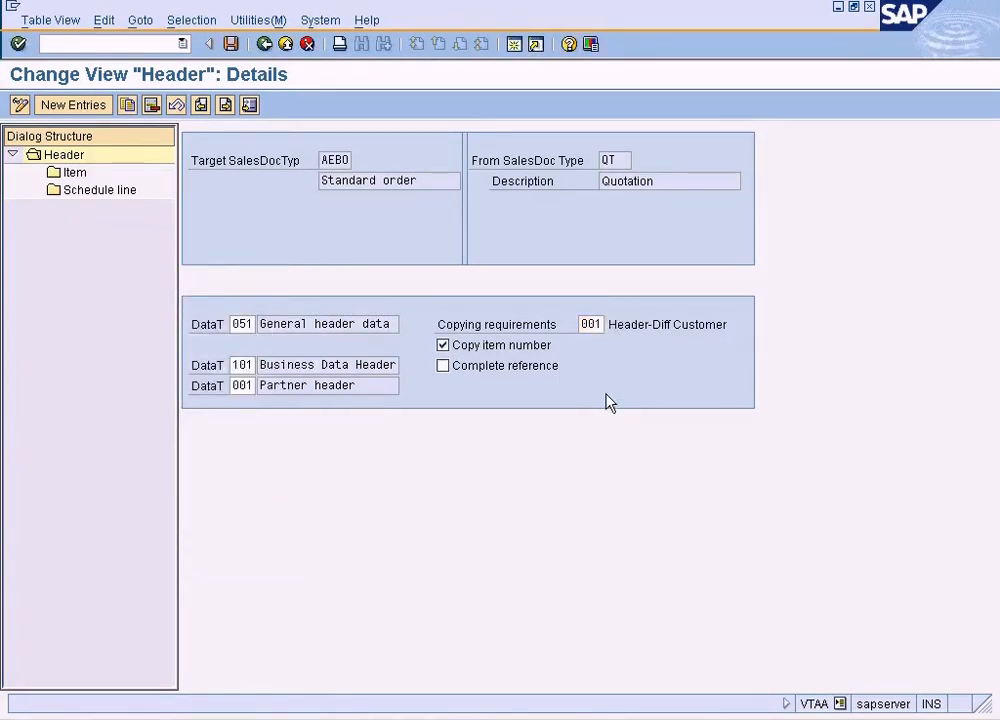
Read the field documentation on copying requirements and close it
{"action": "key", "text": "F1"}
{"action": "left_click_drag", "start_coordinate": [627, 248], "coordinate": [597, 125]}
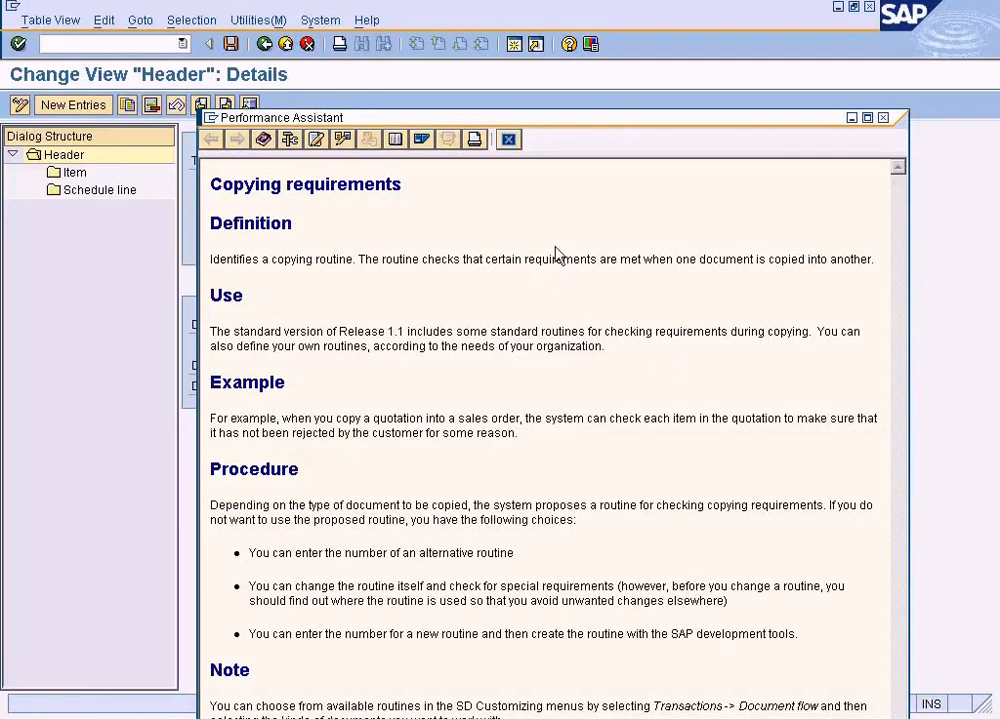
{"action": "left_click", "coordinate": [508, 140]}
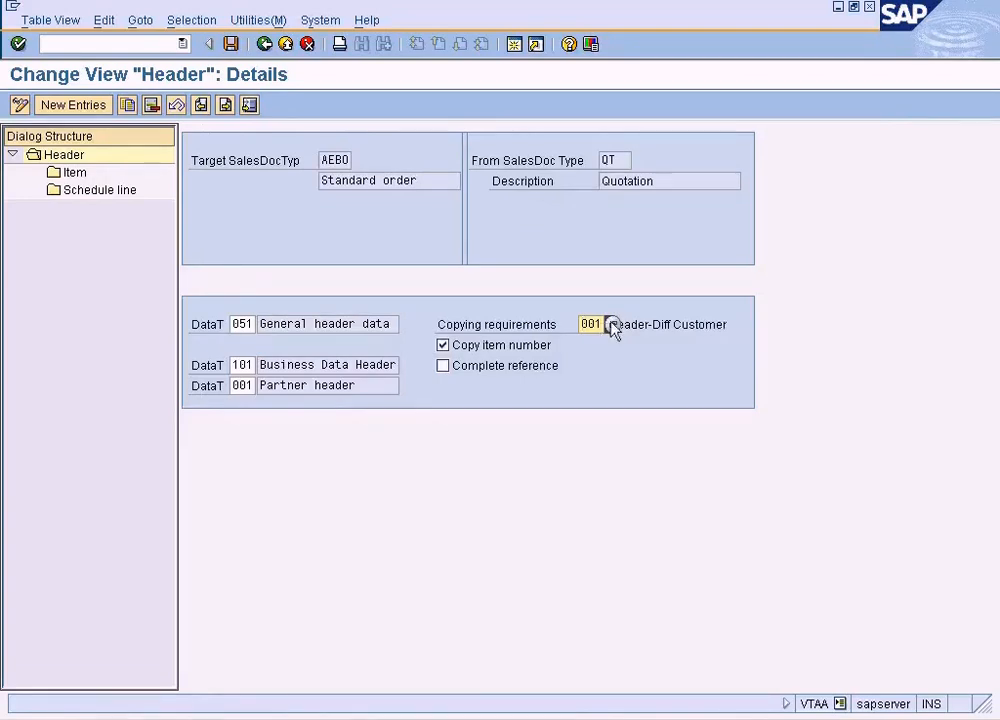
Pick routine 1, Header-Same Customer, again as the copying requirement of the AEBO-from-QT entry and save the change
{"action": "left_click", "coordinate": [611, 325]}
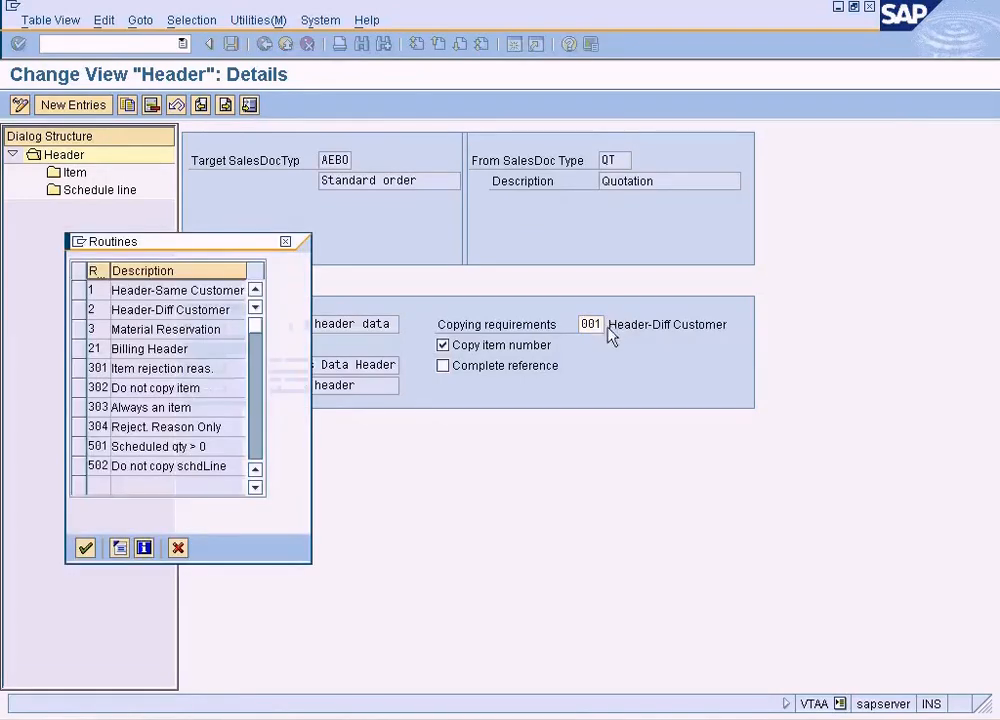
{"action": "double_click", "coordinate": [218, 290]}
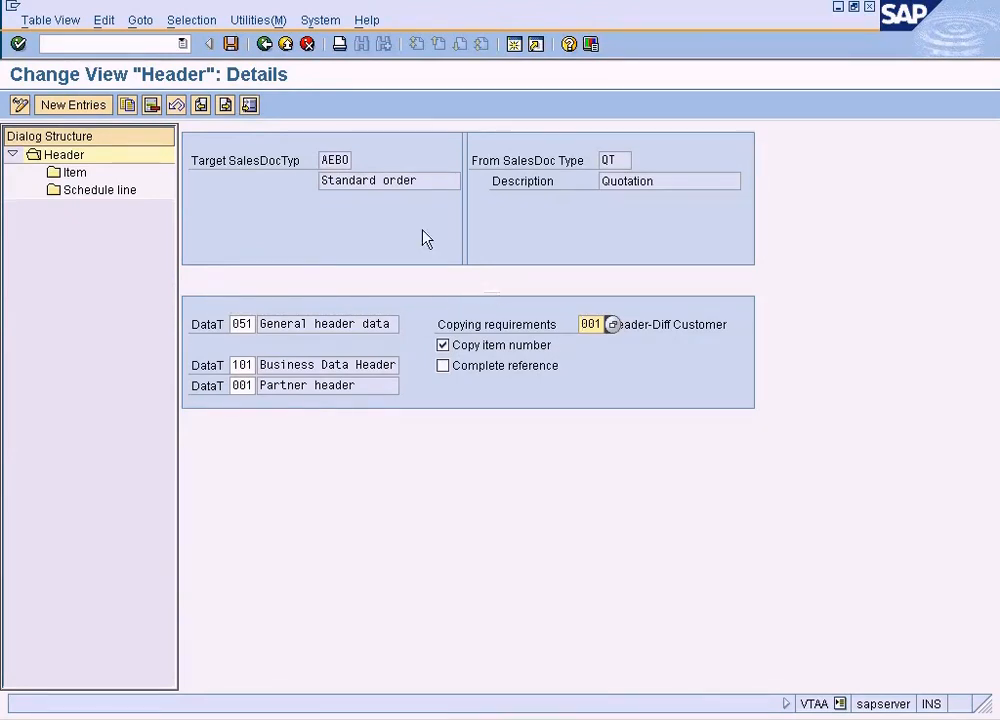
{"action": "left_click", "coordinate": [231, 44]}
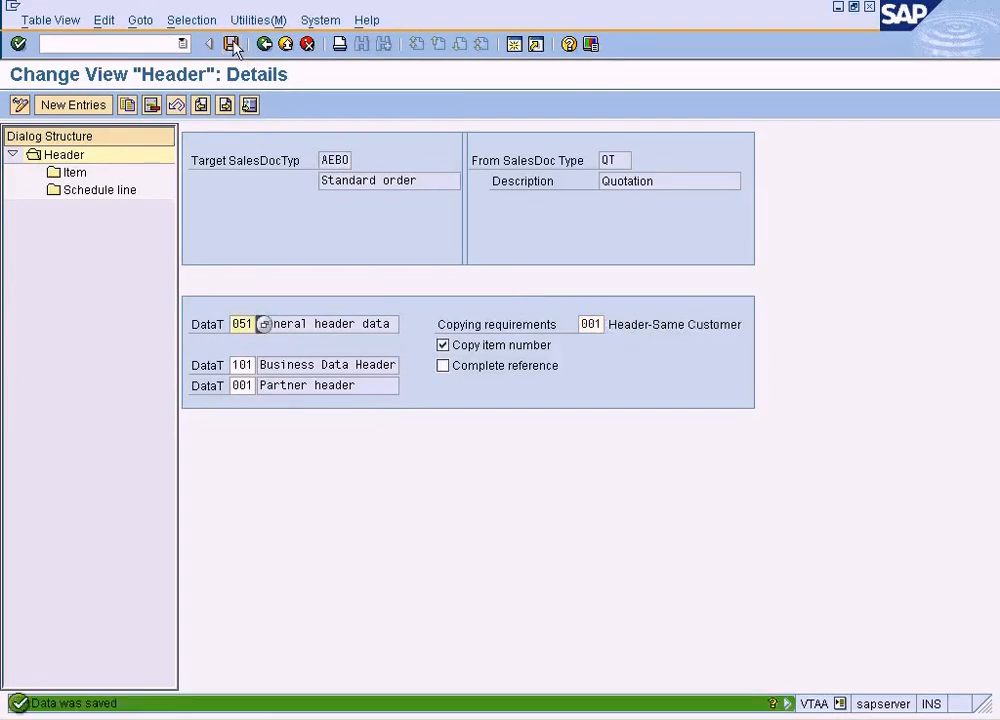
Leave the AA-from-QT details in the comparison session and restart sales order creation in the order session
{"action": "key", "text": "alt+Tab"}
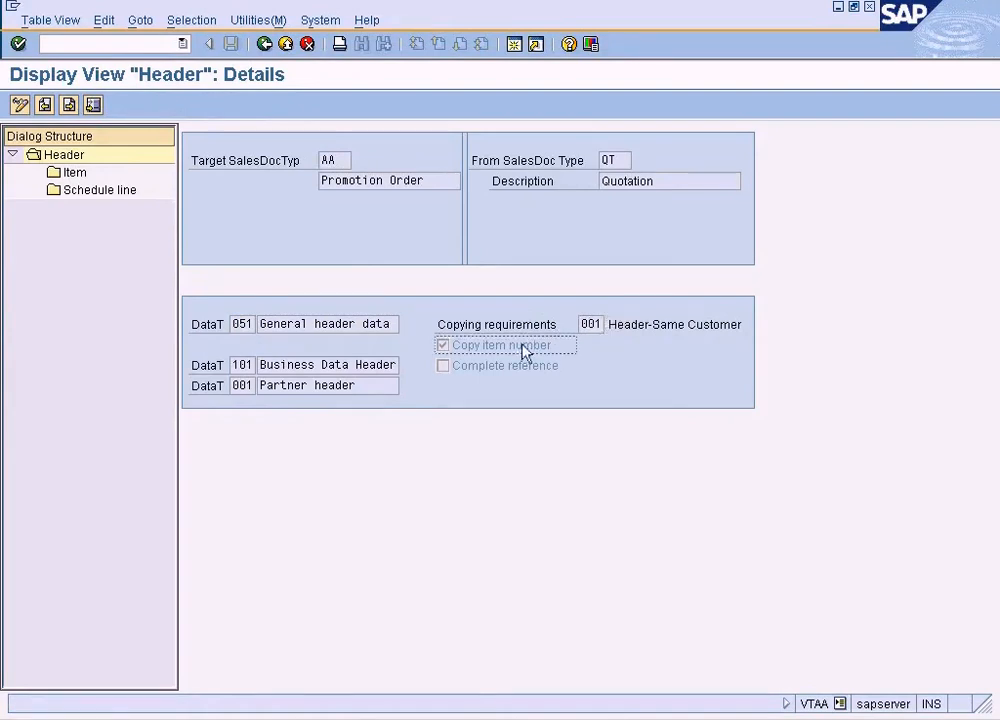
{"action": "left_click", "coordinate": [264, 44]}
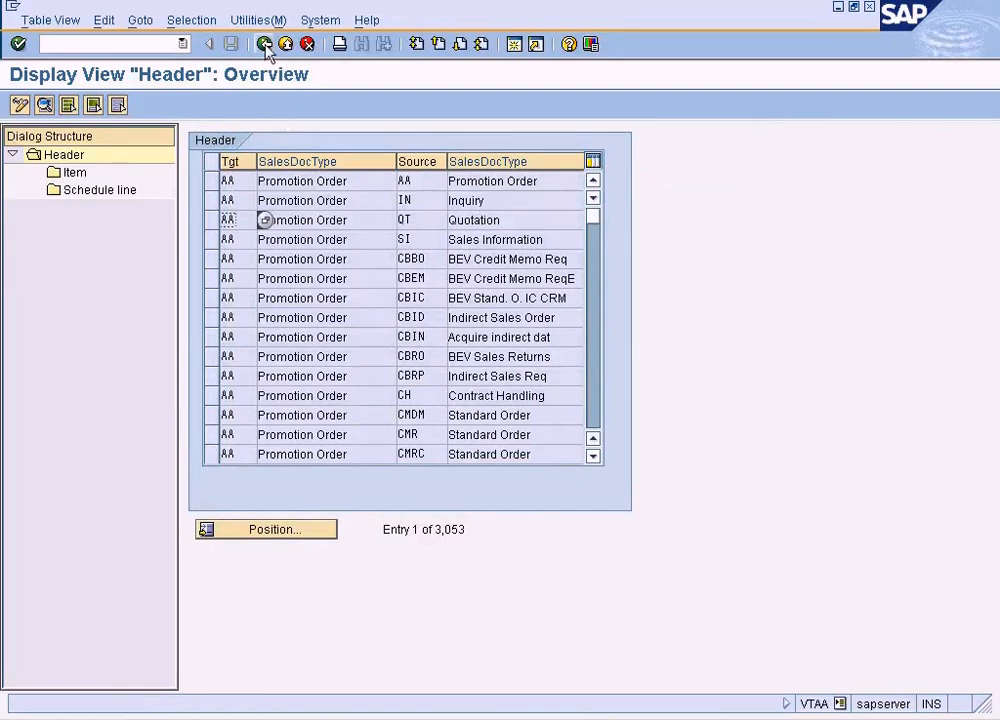
{"action": "key", "text": "alt+Tab"}
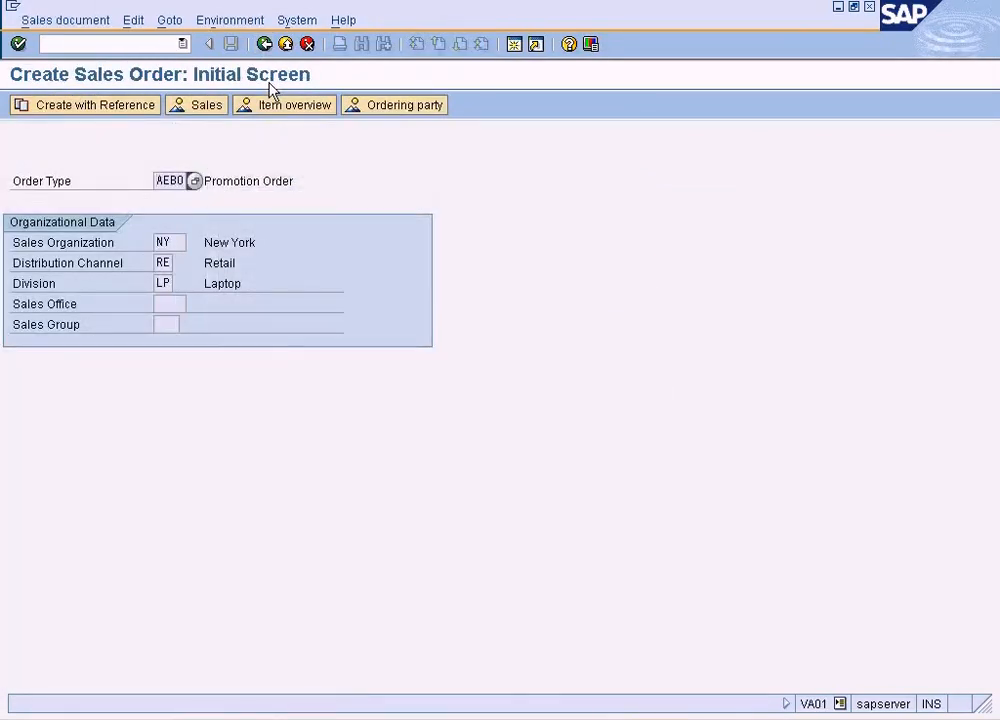
{"action": "key", "text": "alt+Tab"}
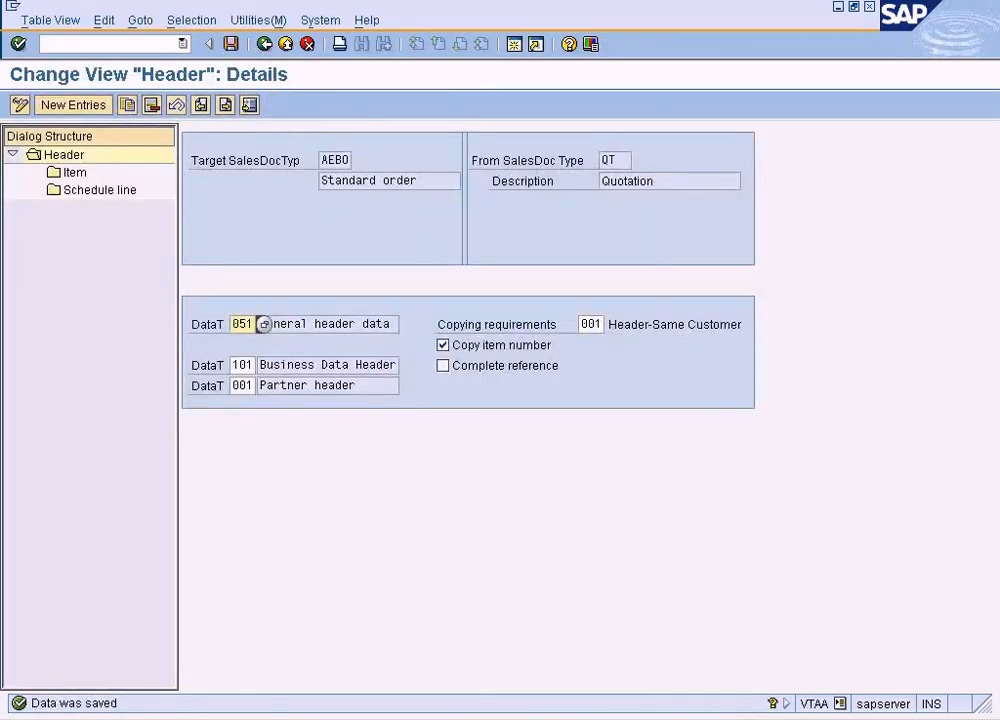
{"action": "left_click", "coordinate": [435, 718]}
{"action": "left_click", "coordinate": [430, 692]}
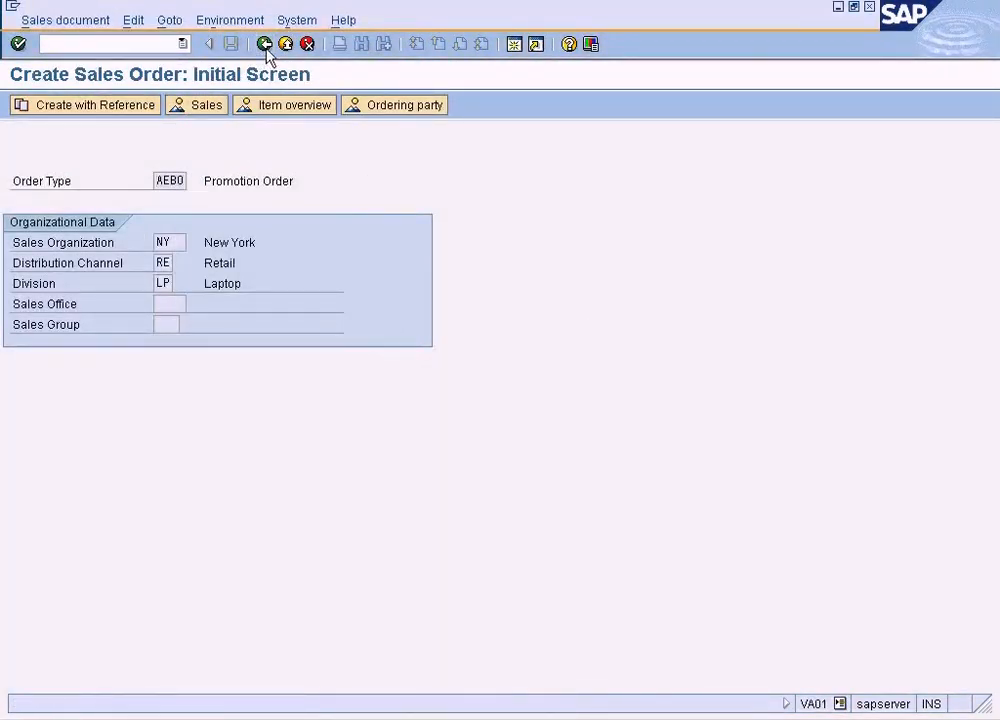
{"action": "left_click", "coordinate": [264, 44]}
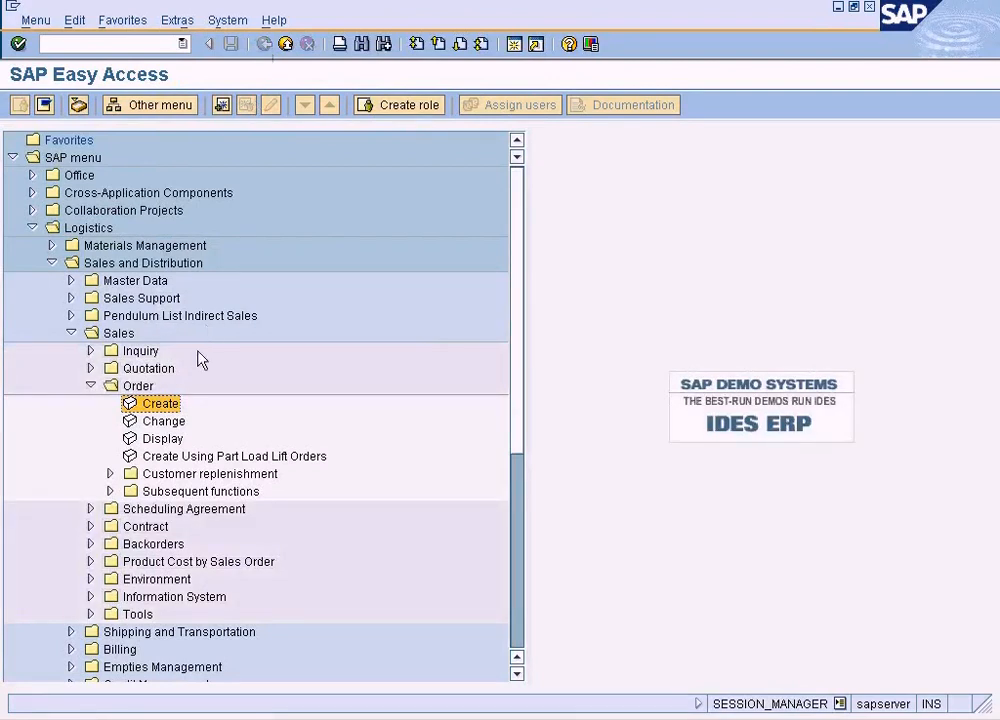
{"action": "double_click", "coordinate": [158, 408]}
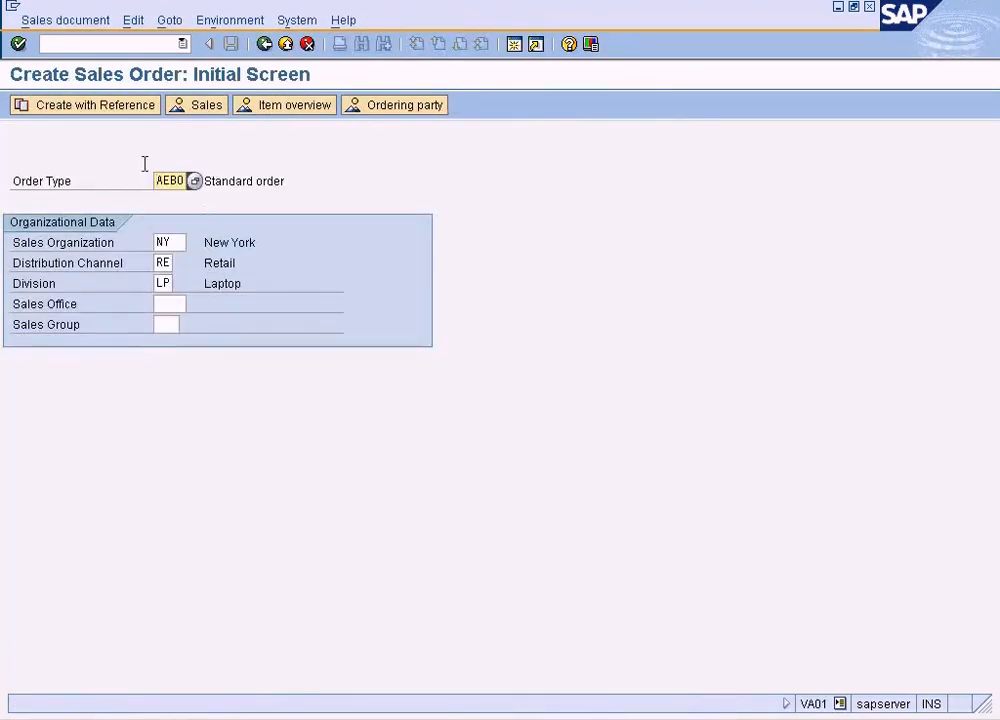
Try to create the AEBO order with reference to the QT quotation found for sales organization NY, and read the error's long text
{"action": "left_click", "coordinate": [74, 105]}
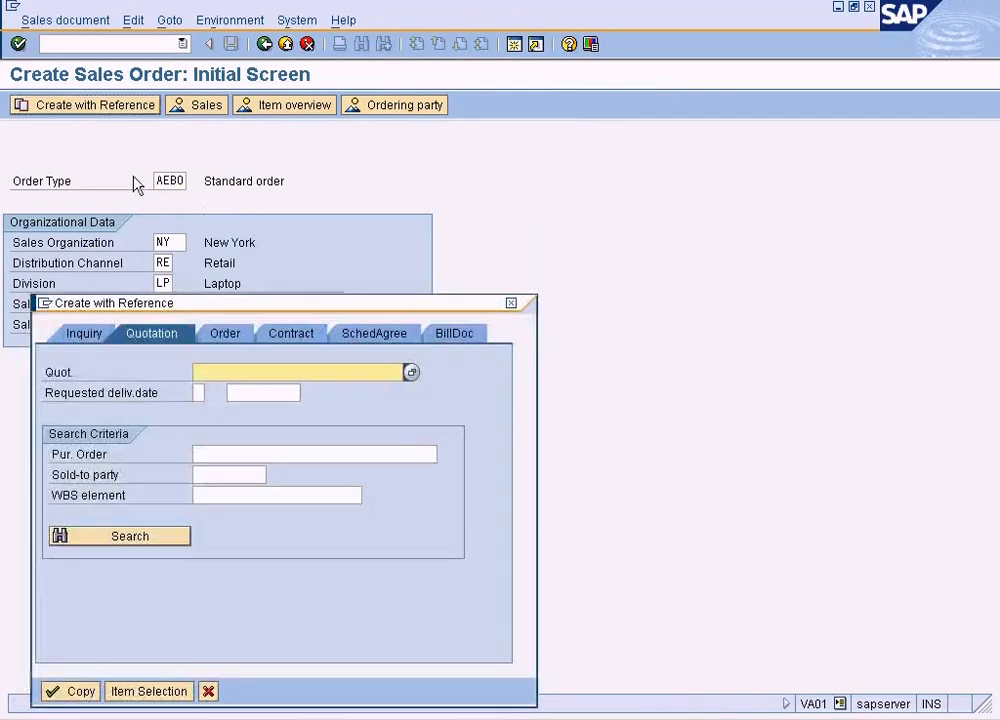
{"action": "left_click", "coordinate": [411, 372]}
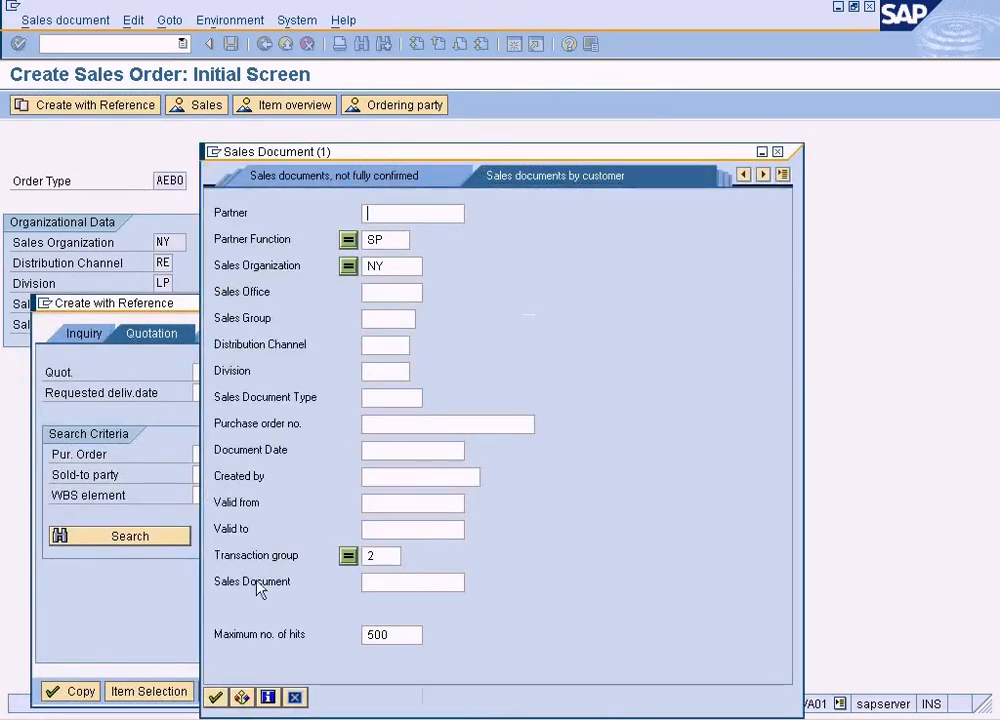
{"action": "key", "text": "Return"}
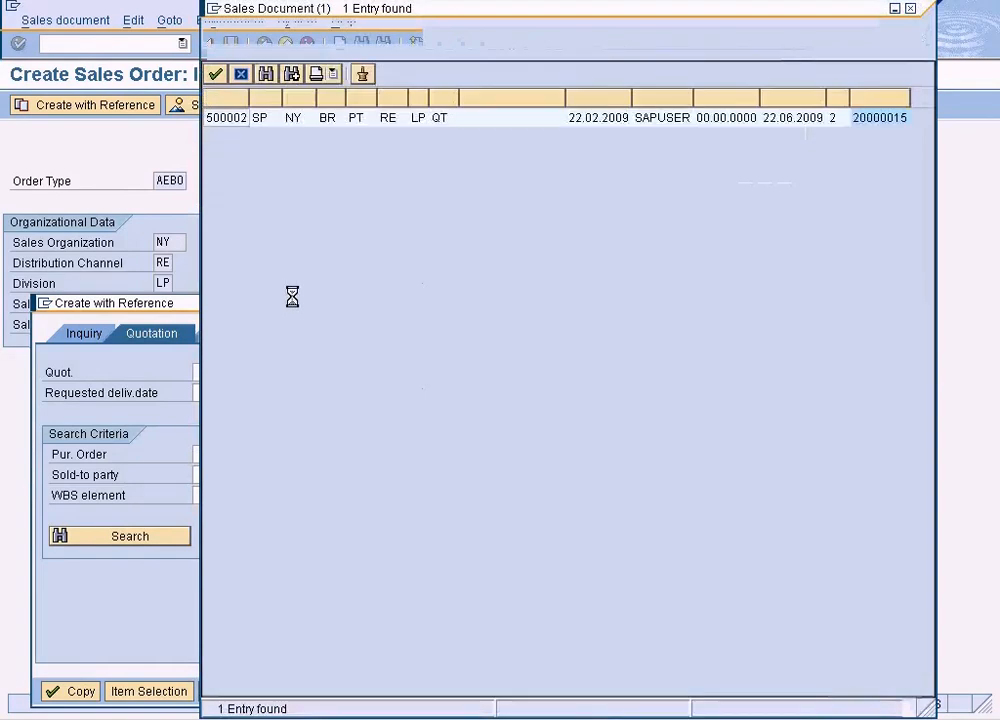
{"action": "double_click", "coordinate": [280, 130]}
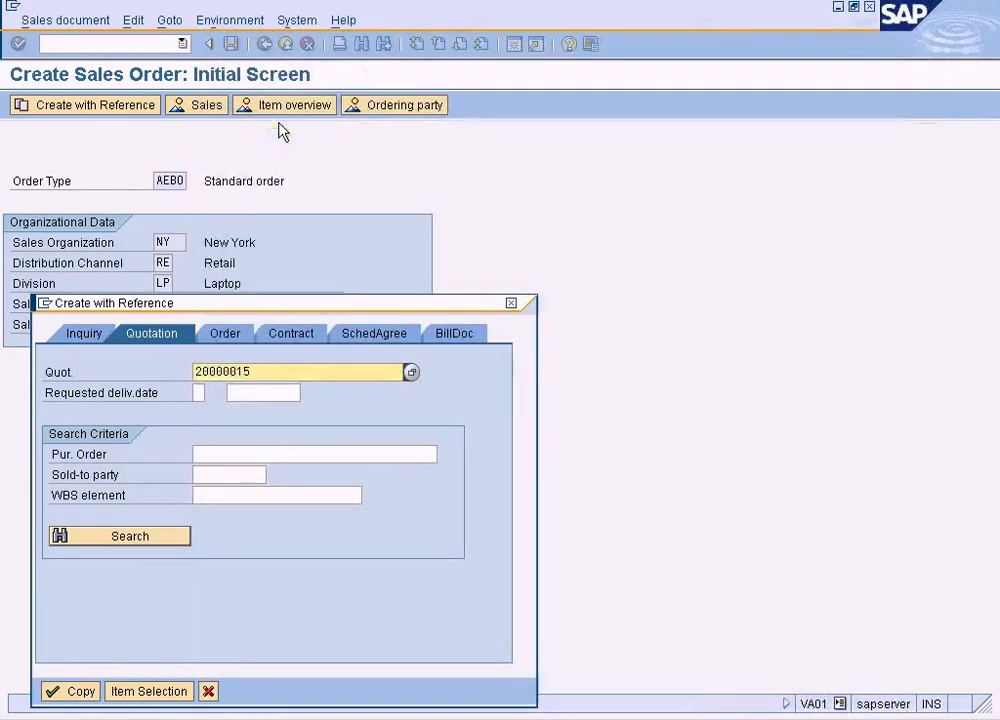
{"action": "left_click", "coordinate": [79, 691]}
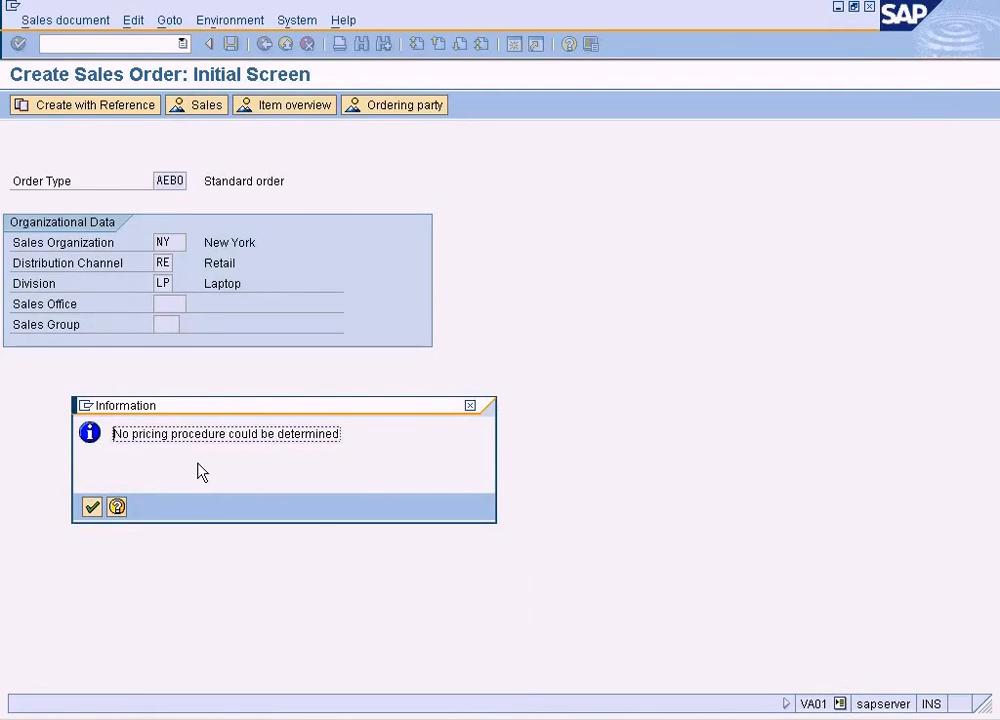
{"action": "left_click", "coordinate": [93, 507]}
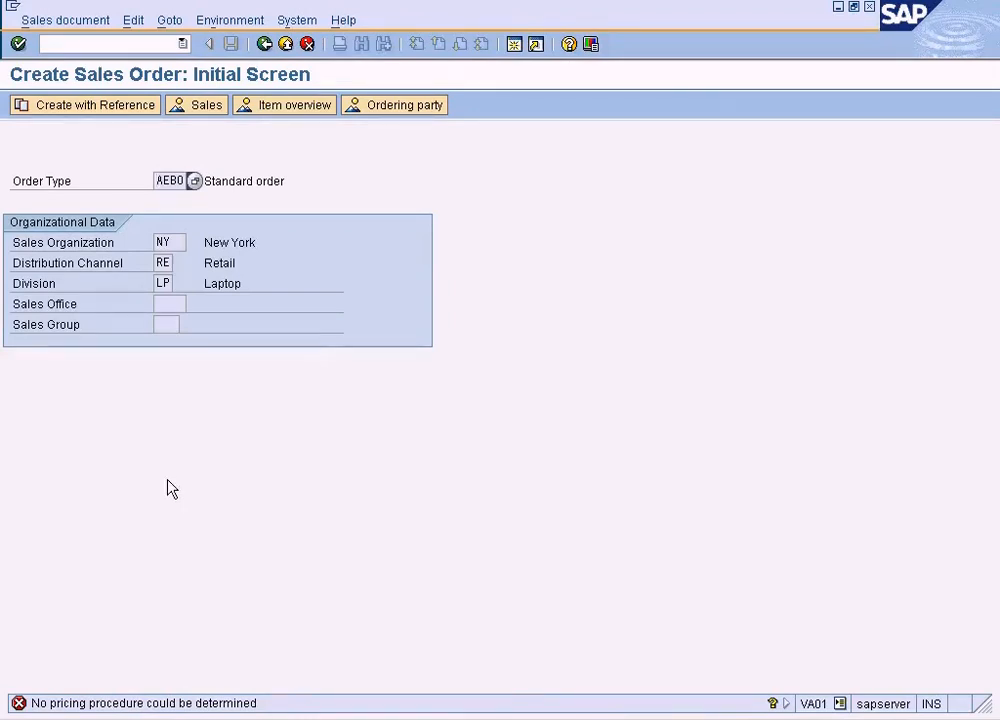
{"action": "double_click", "coordinate": [163, 703]}
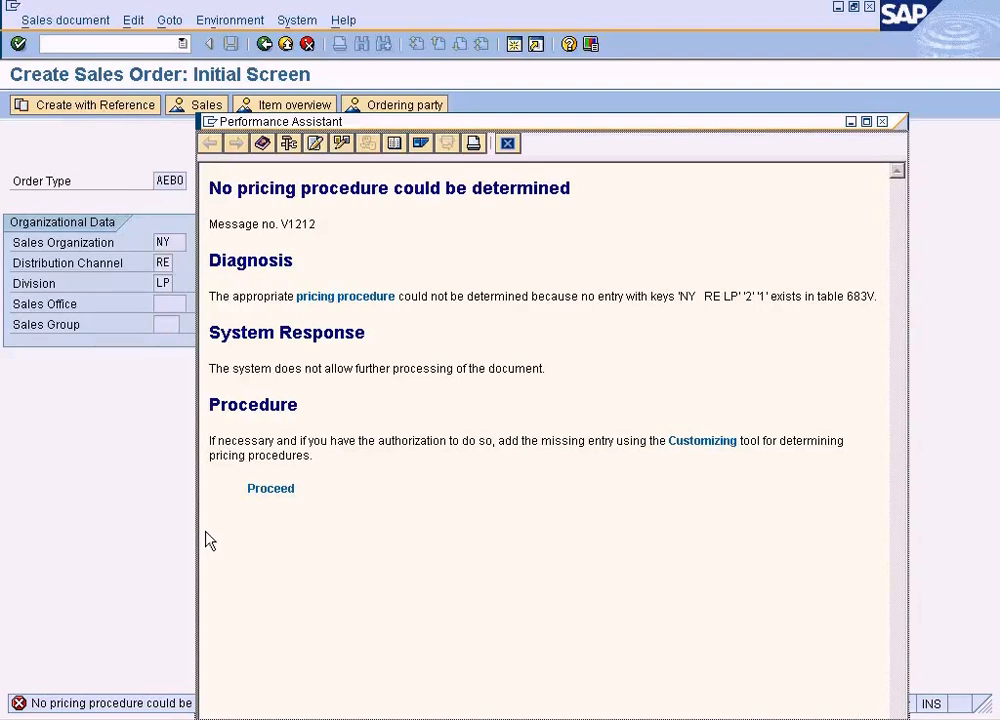
{"action": "left_click", "coordinate": [507, 143]}
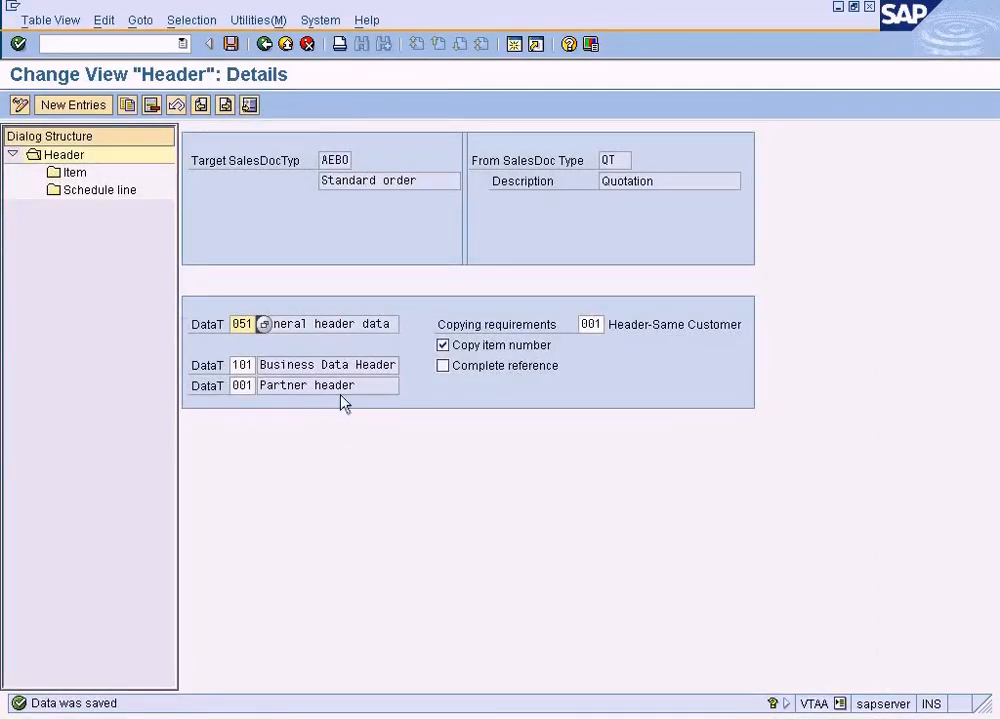
Reopen the copying control from sales document to sales document, position it at target AEBO and select the entry with source QT
{"action": "left_click", "coordinate": [265, 45]}
{"action": "left_click", "coordinate": [265, 45]}
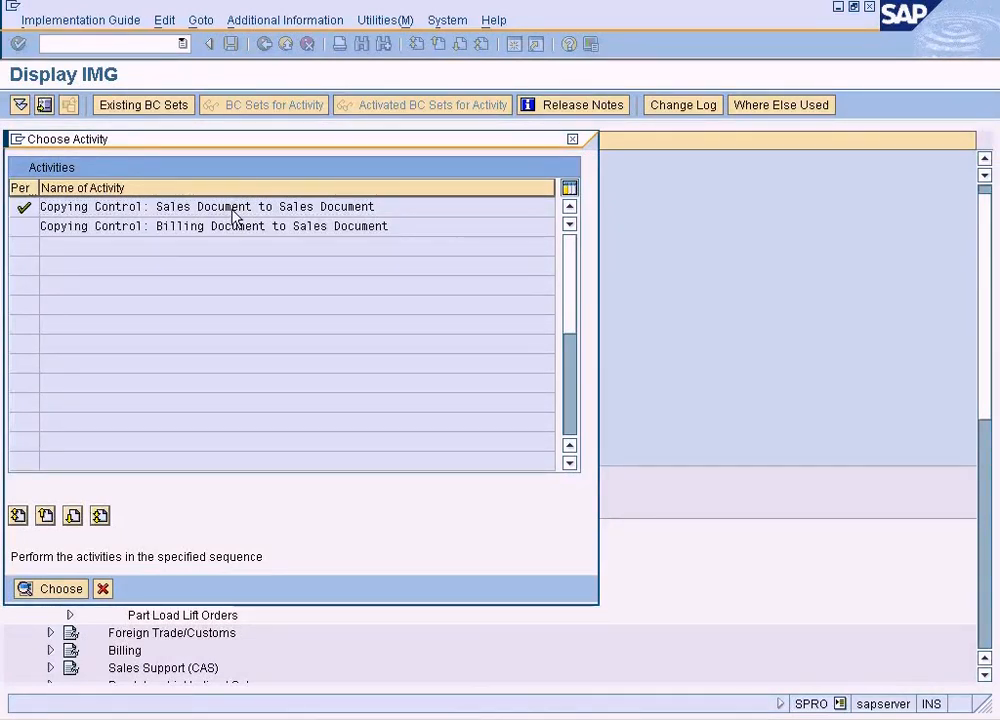
{"action": "double_click", "coordinate": [233, 210]}
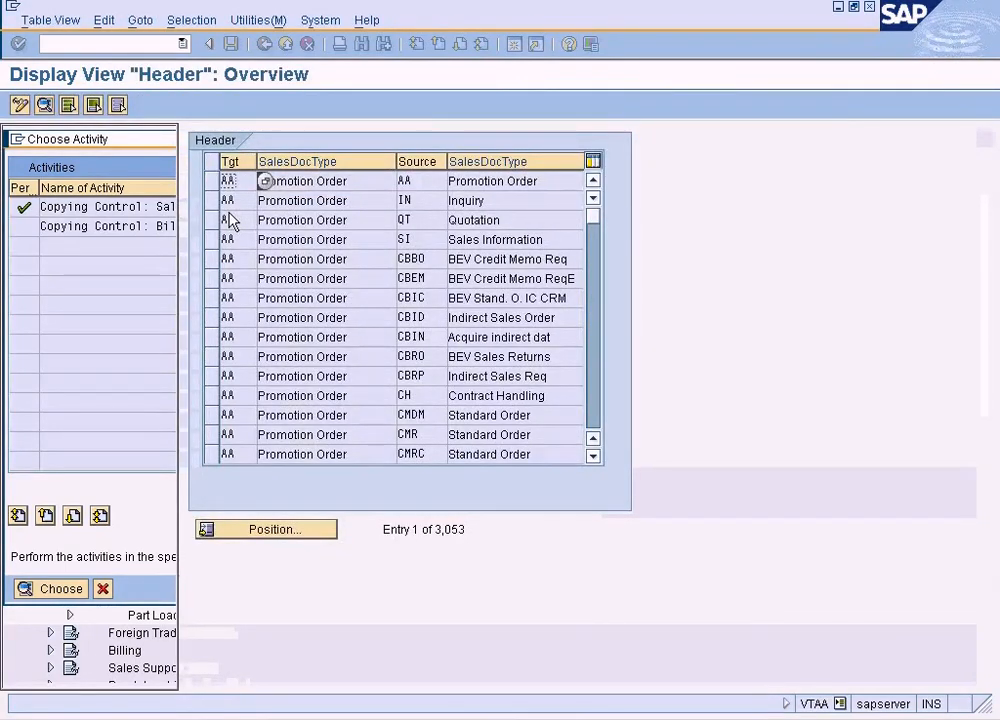
{"action": "left_click", "coordinate": [322, 527]}
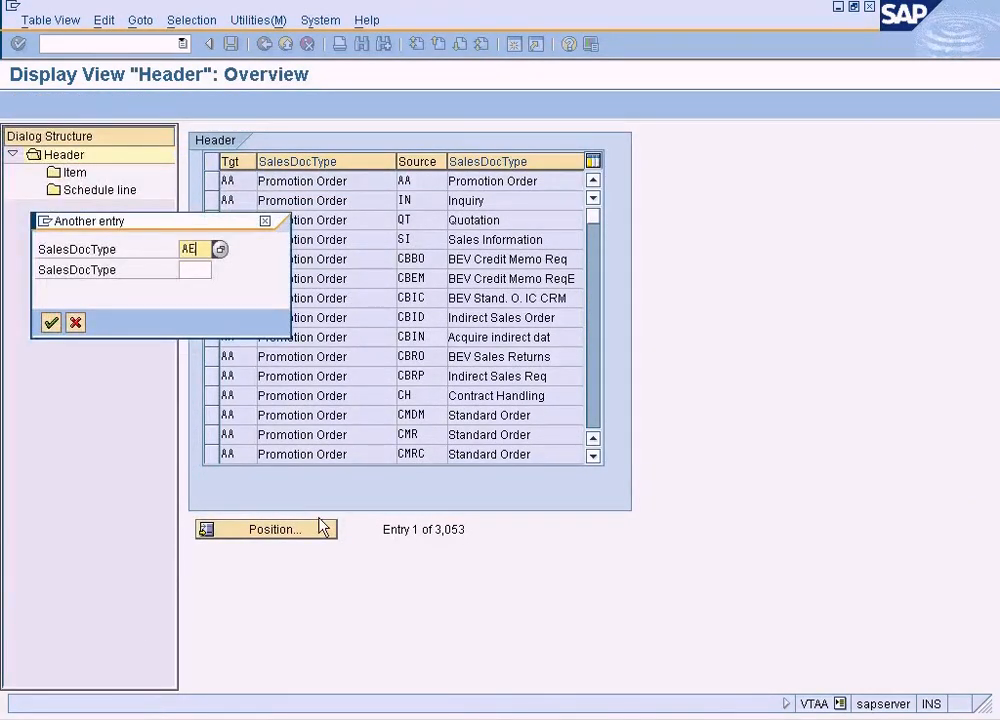
{"action": "key", "text": "Return"}
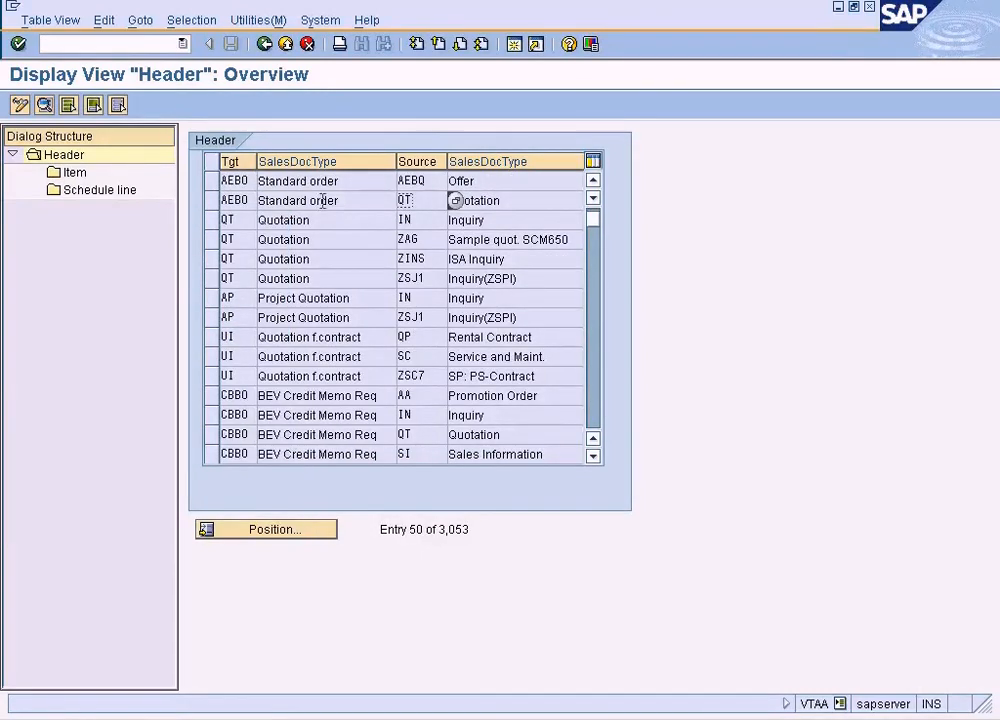
{"action": "left_click", "coordinate": [211, 181]}
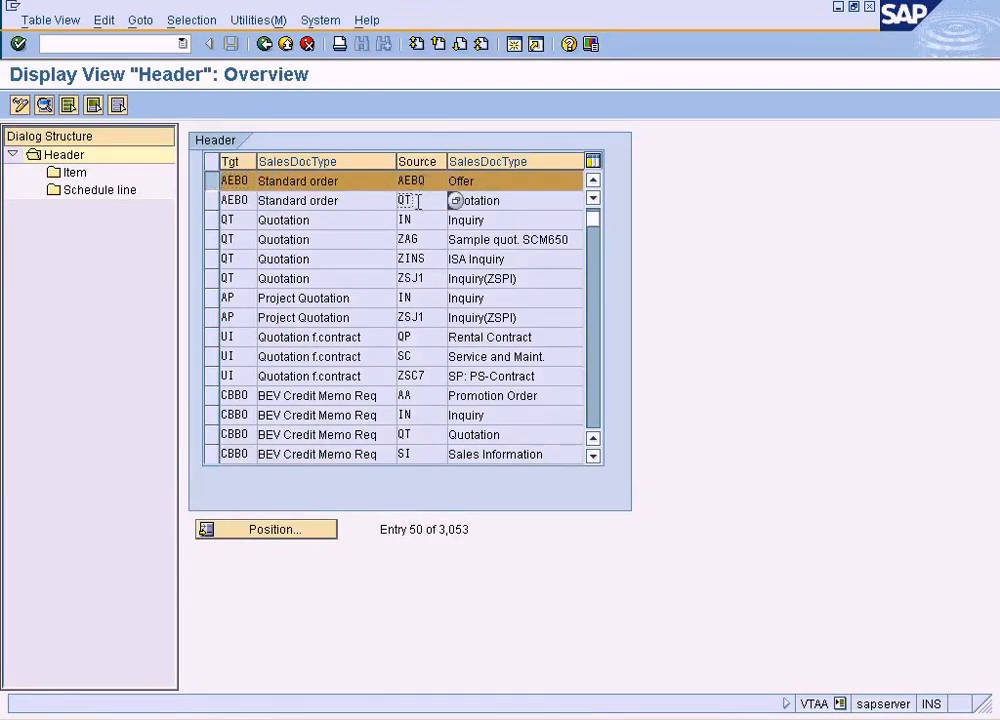
{"action": "left_click", "coordinate": [211, 200]}
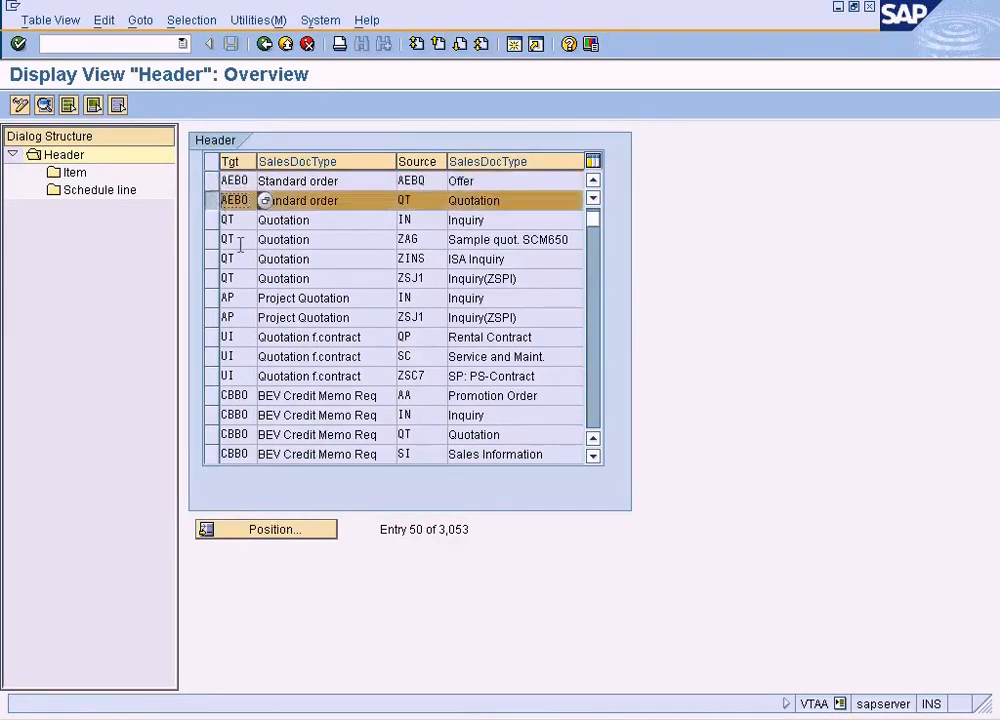
In change mode, position the header list at target AEBO and review the details of its entry with source AEBQ
{"action": "left_click", "coordinate": [19, 105]}
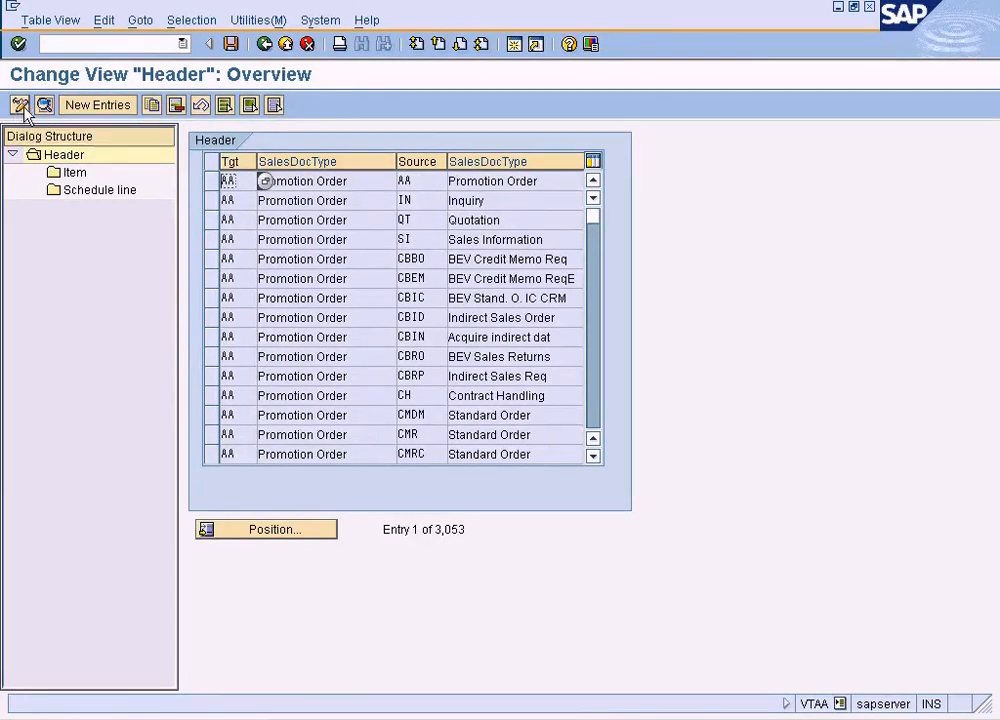
{"action": "left_click", "coordinate": [308, 530]}
{"action": "type", "text": "ABO"}
{"action": "key", "text": "BackSpace"}
{"action": "key", "text": "BackSpace"}
{"action": "type", "text": "E"}
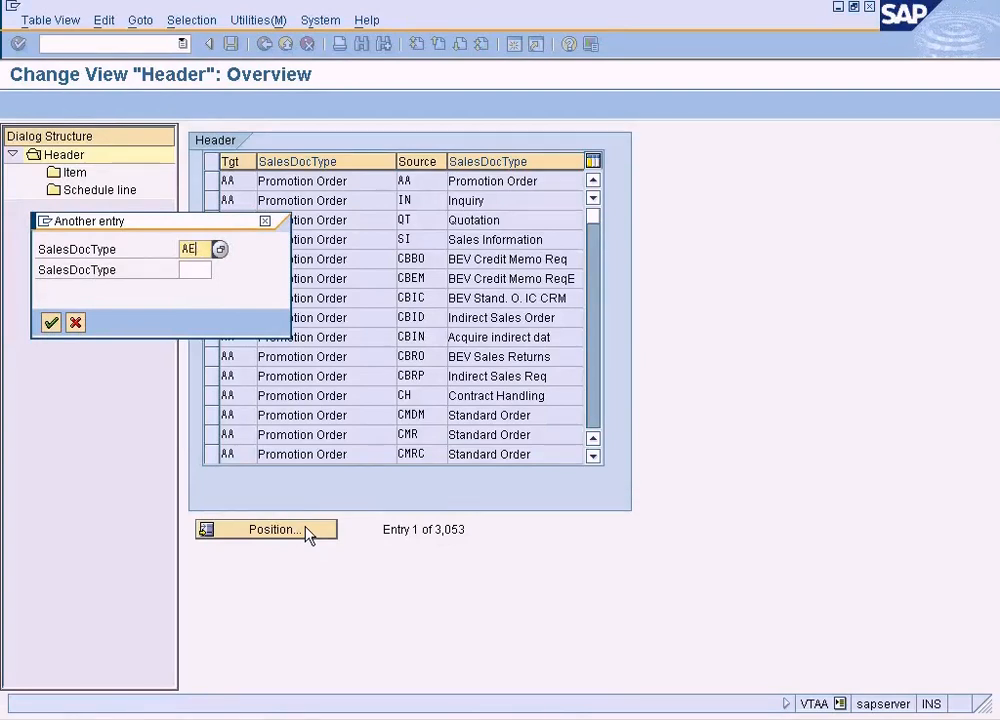
{"action": "type", "text": "BQ"}
{"action": "key", "text": "Return"}
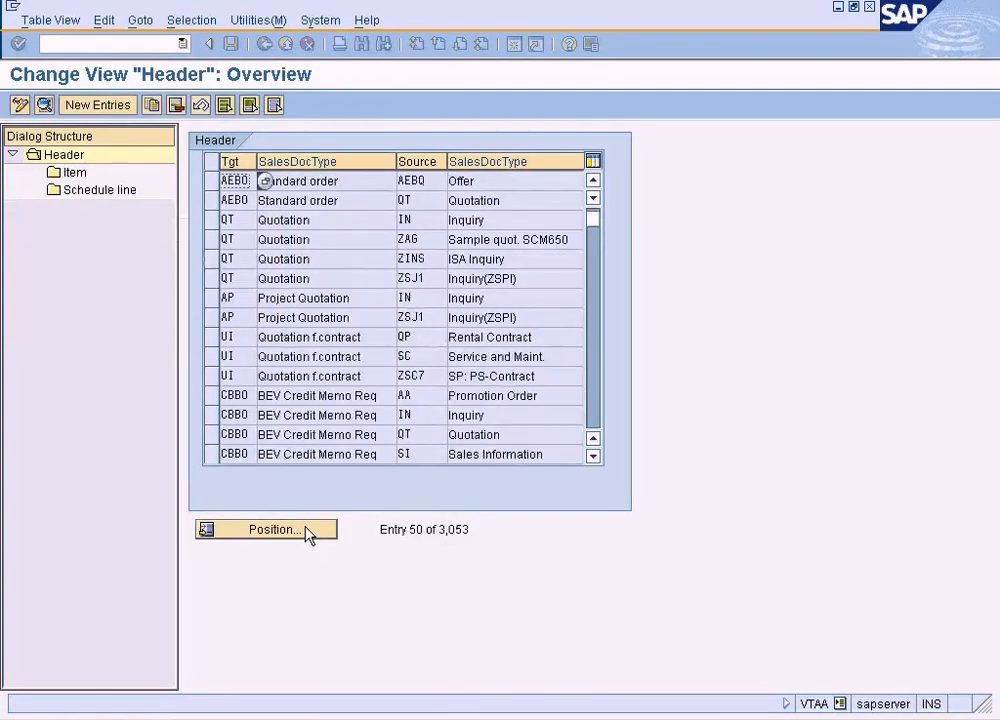
{"action": "double_click", "coordinate": [481, 180]}
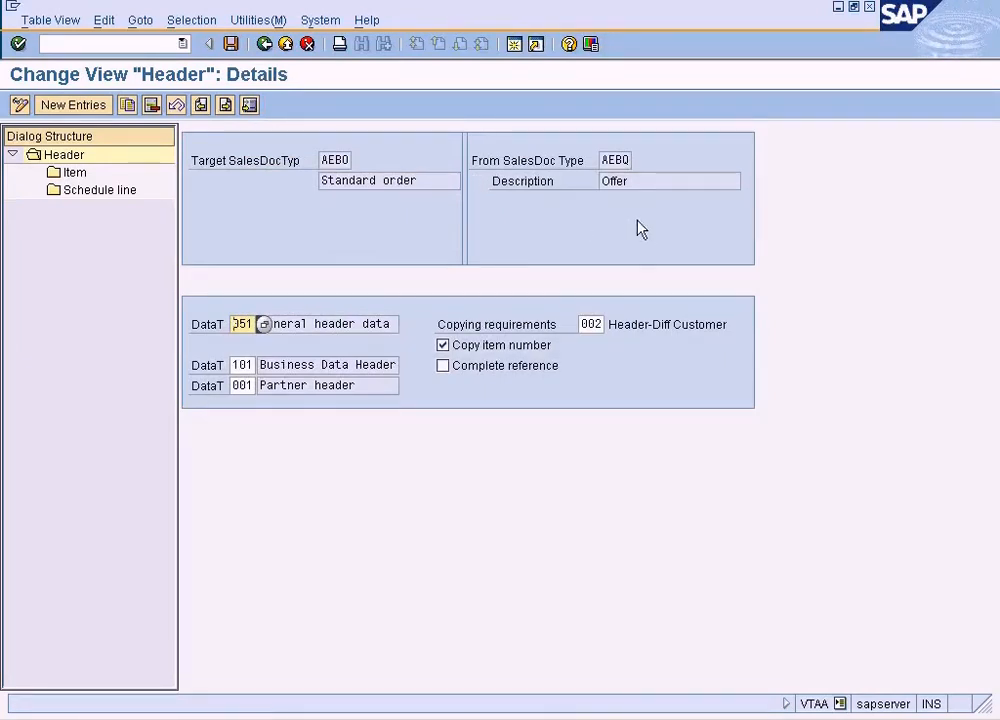
{"action": "left_click", "coordinate": [265, 44]}
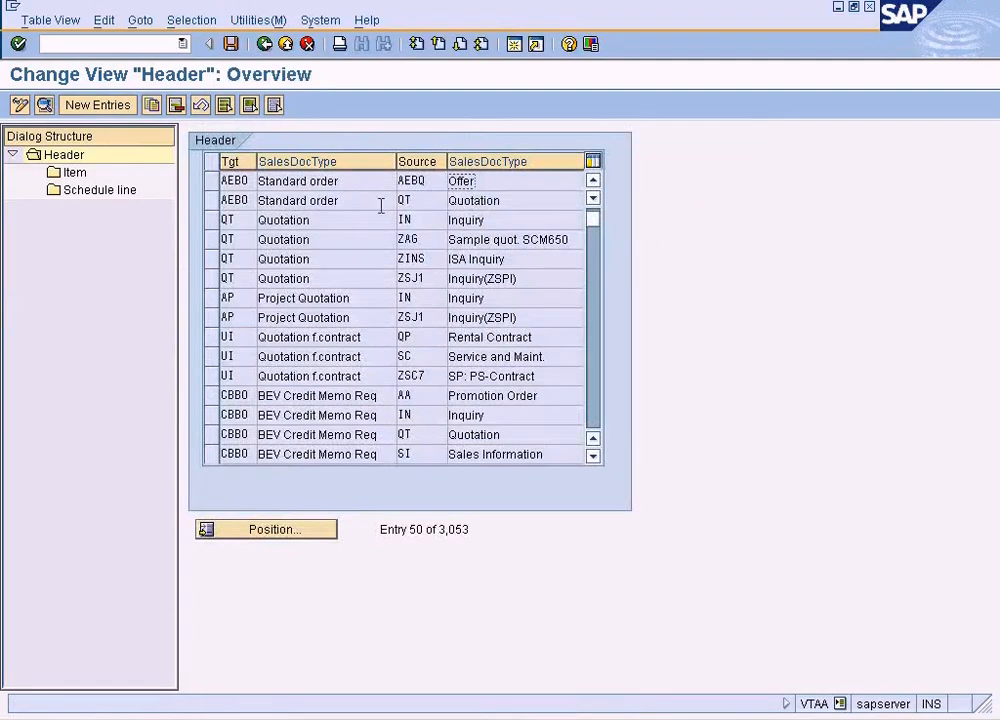
Delete the header copying control entry with target AEBO and source QT, save the deletion and leave the table view
{"action": "double_click", "coordinate": [436, 199]}
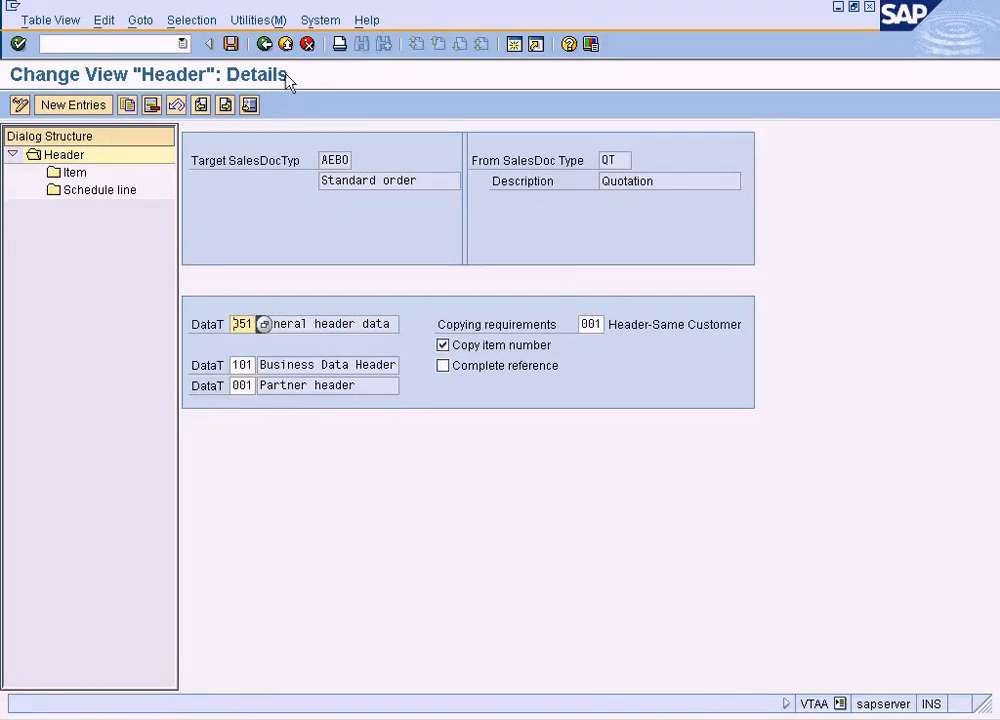
{"action": "left_click", "coordinate": [154, 107]}
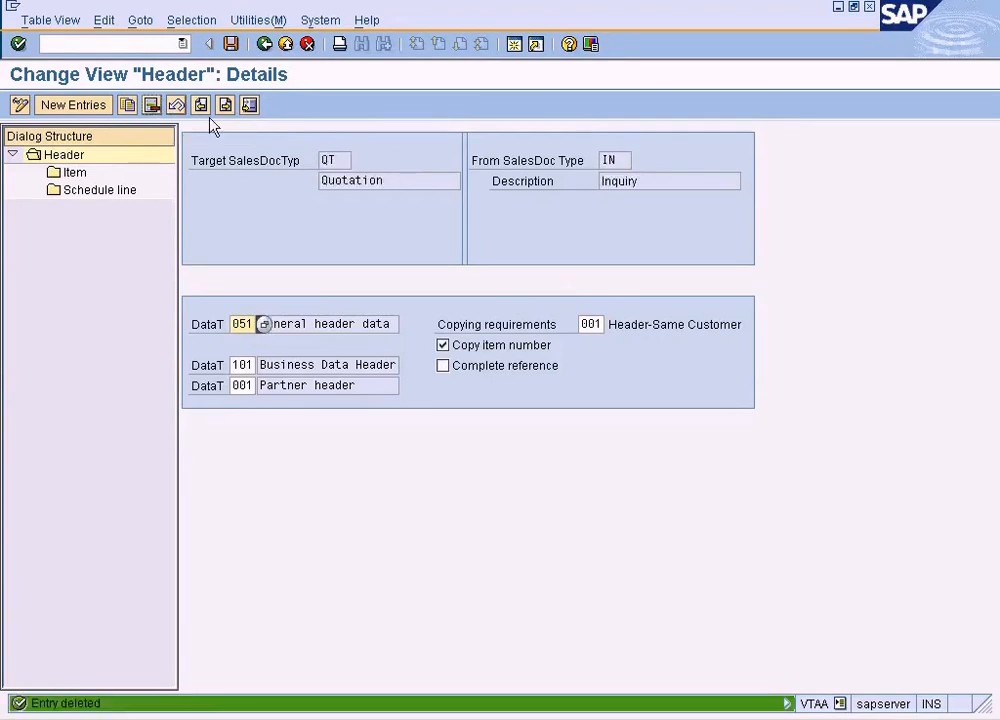
{"action": "left_click", "coordinate": [231, 44]}
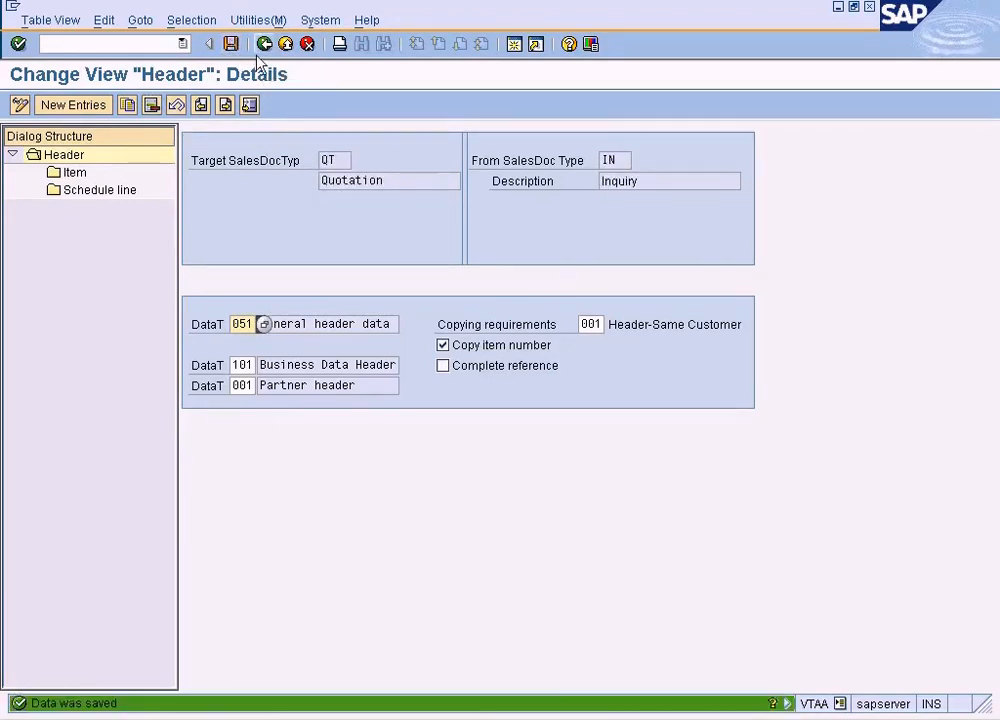
{"action": "left_click", "coordinate": [264, 45]}
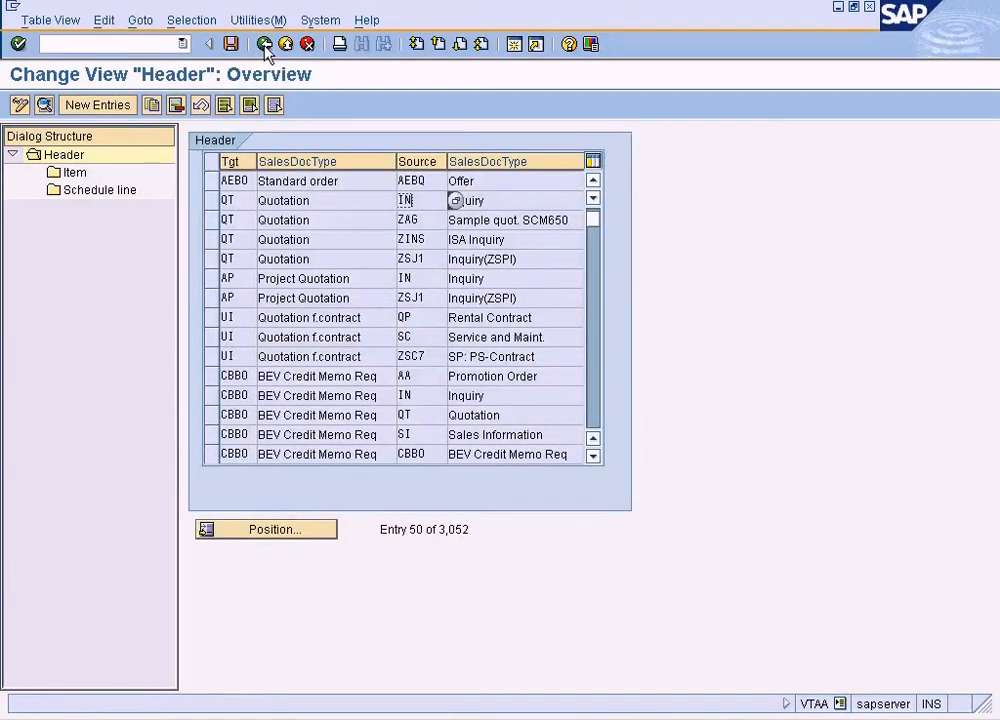
{"action": "left_click", "coordinate": [264, 45]}
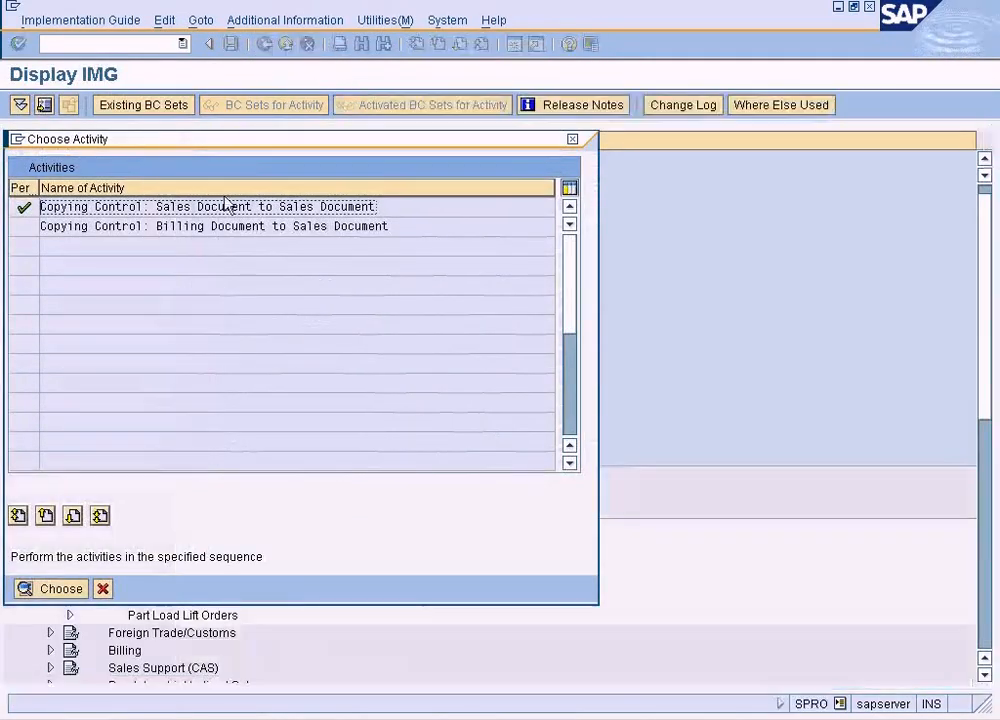
Reopen the sales document to sales document copying control in change mode and start copying the header entry with target AA and source QT
{"action": "double_click", "coordinate": [223, 206]}
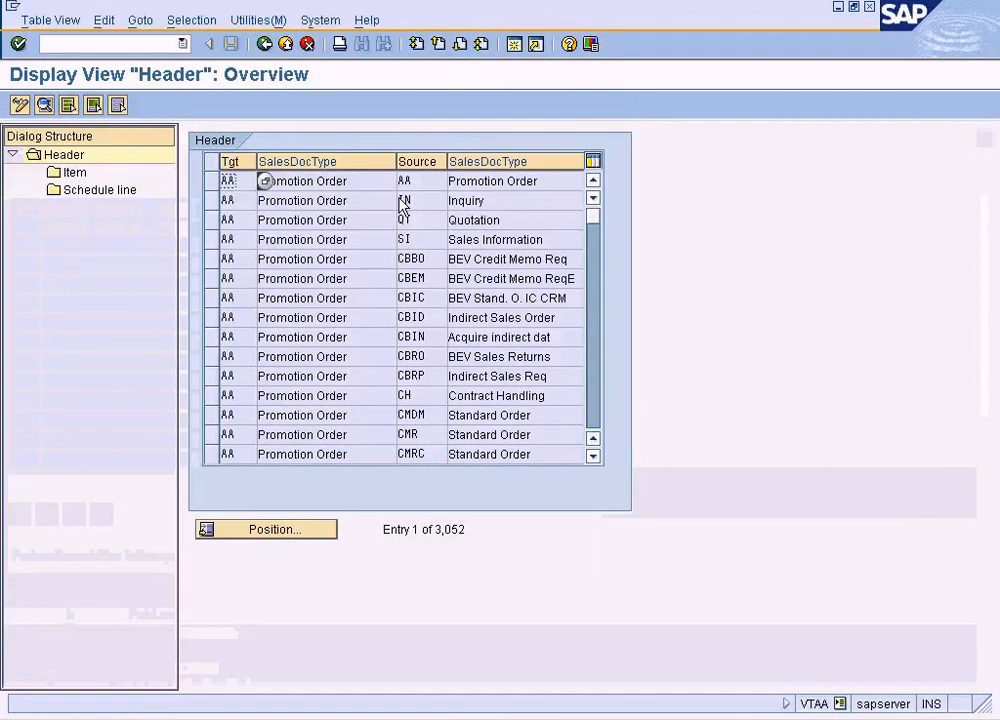
{"action": "left_click", "coordinate": [214, 219]}
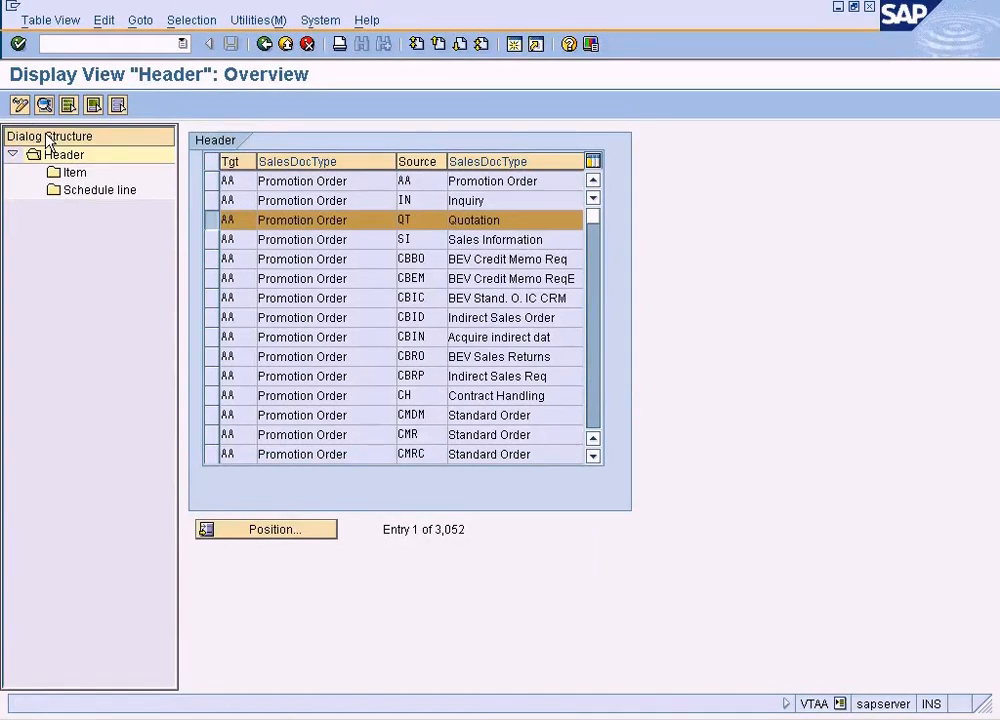
{"action": "key", "text": "ctrl+F1"}
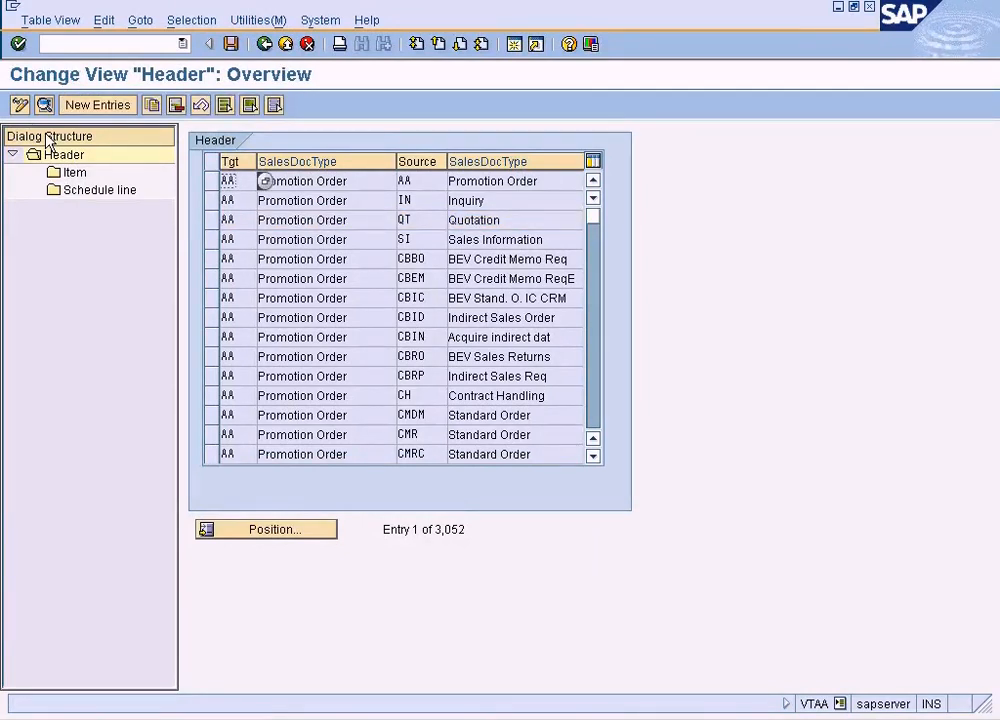
{"action": "left_click", "coordinate": [212, 220]}
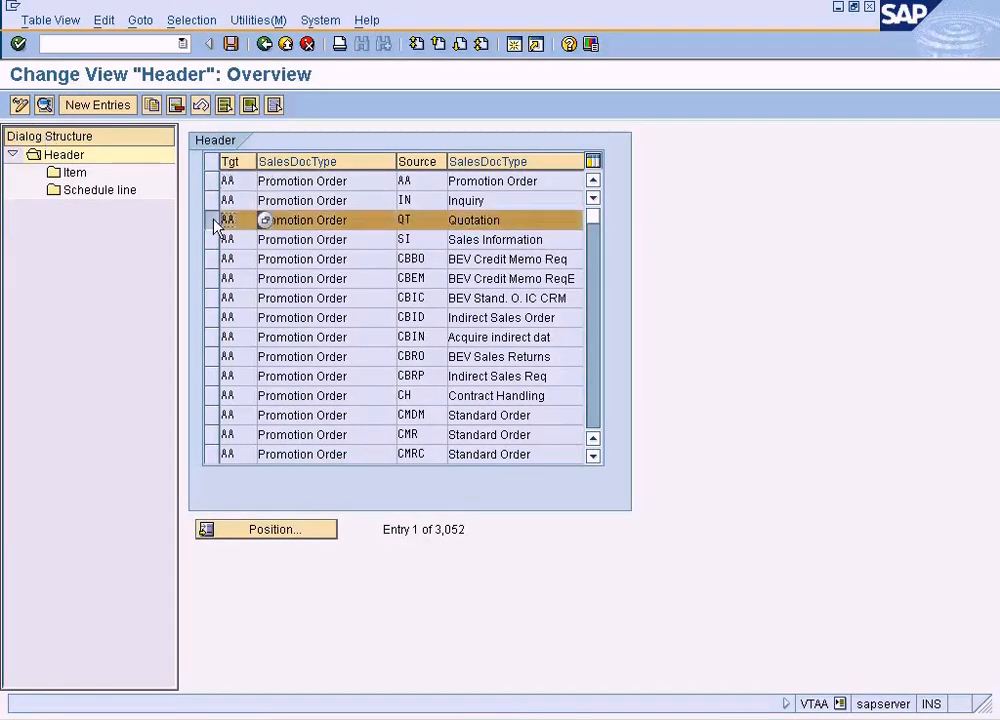
{"action": "left_click", "coordinate": [155, 104]}
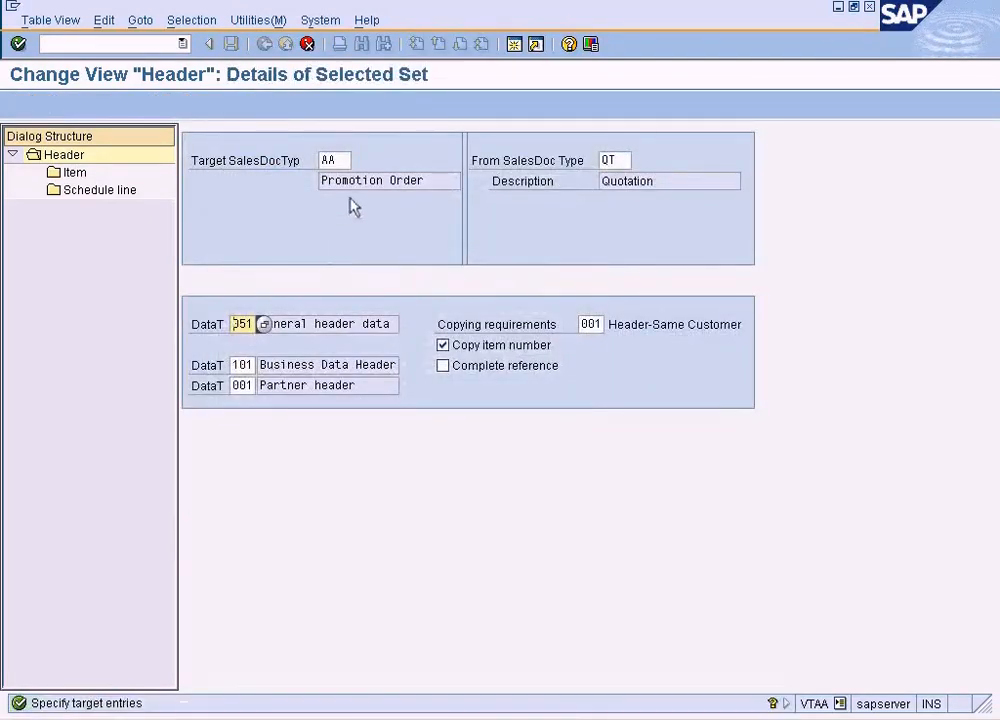
Set the copy's target document type to AEBO, copy it with all dependent entries, and open the long text of the item error
{"action": "left_click", "coordinate": [325, 160]}
{"action": "type", "text": "AEBO"}
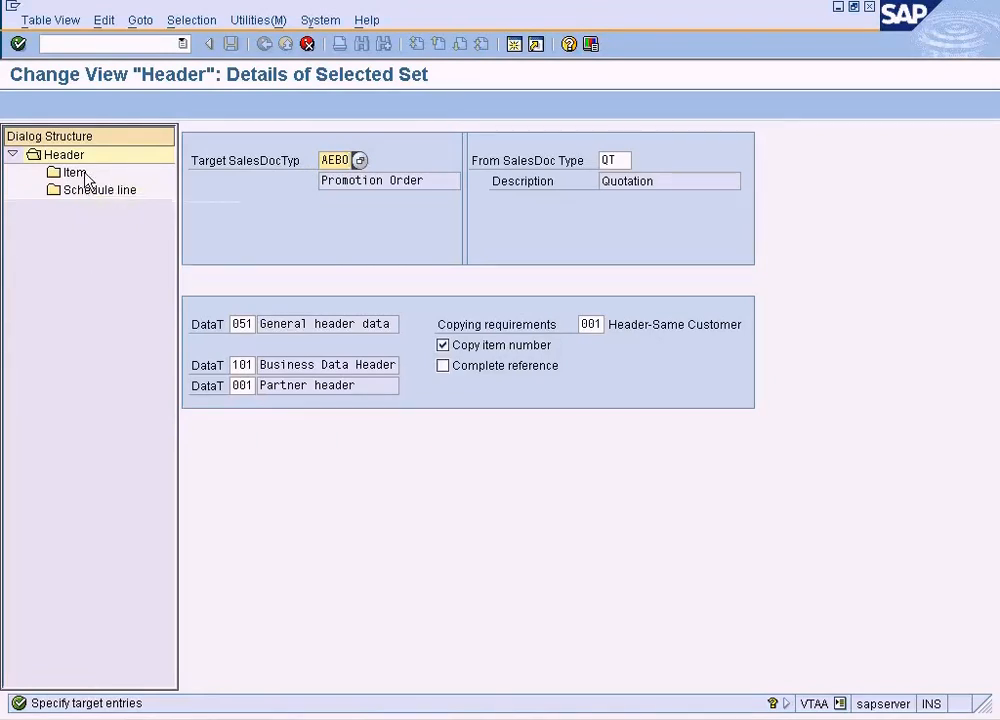
{"action": "key", "text": "Return"}
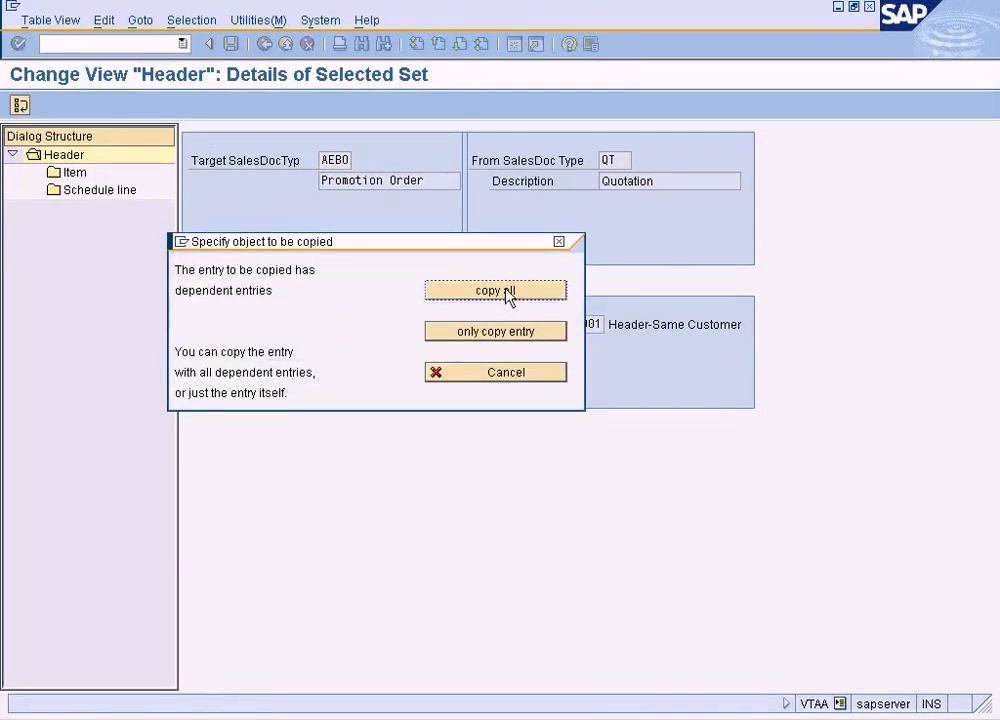
{"action": "left_click", "coordinate": [506, 291]}
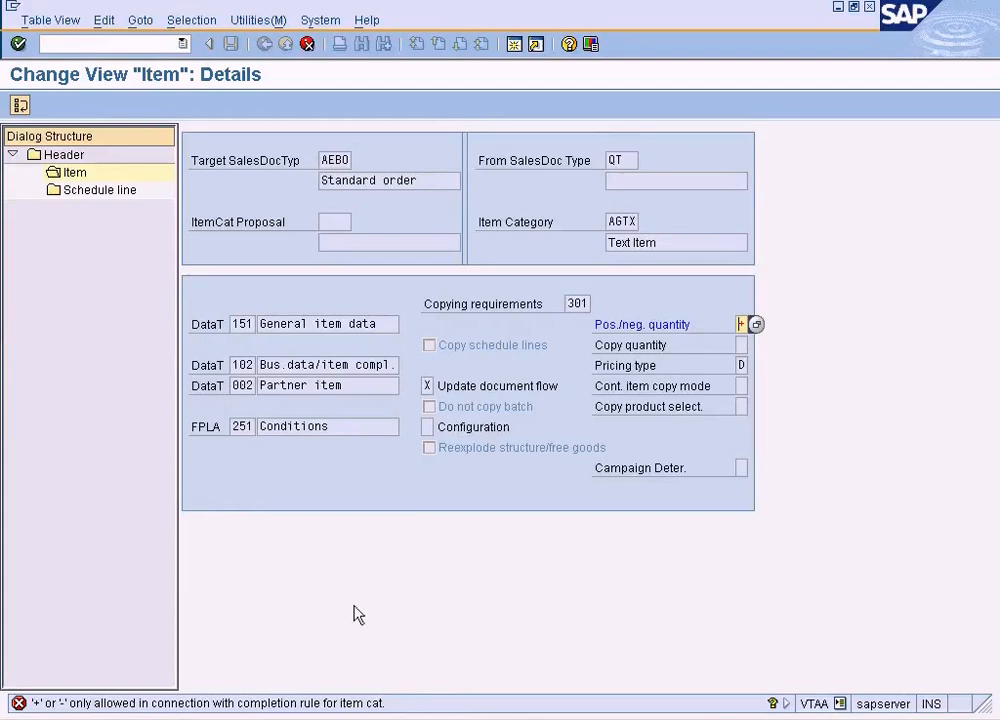
{"action": "double_click", "coordinate": [330, 703]}
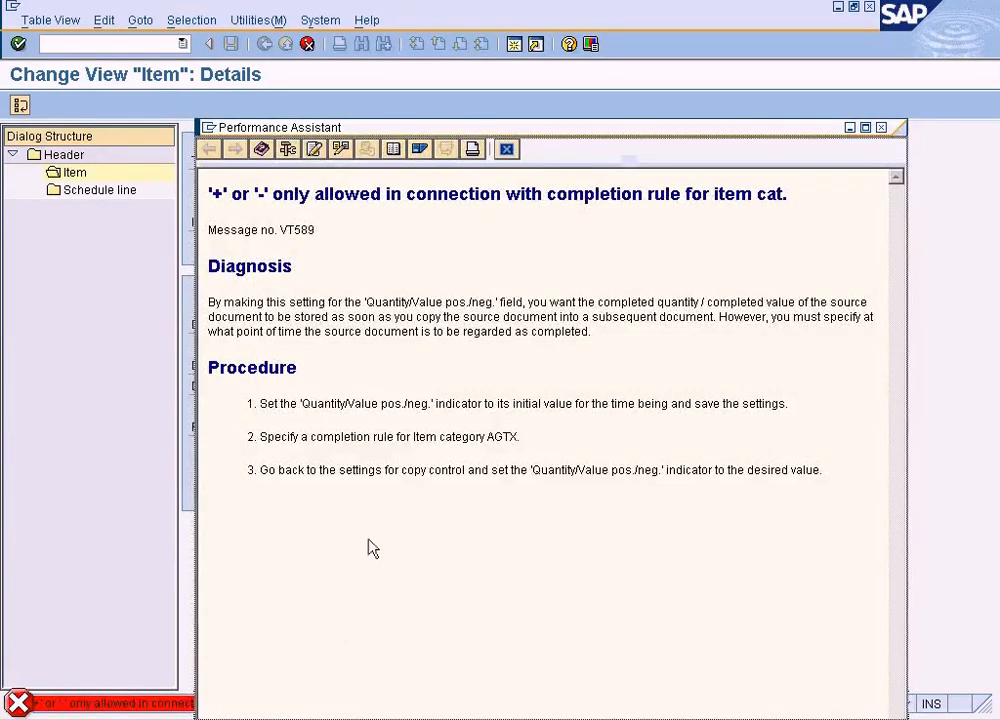
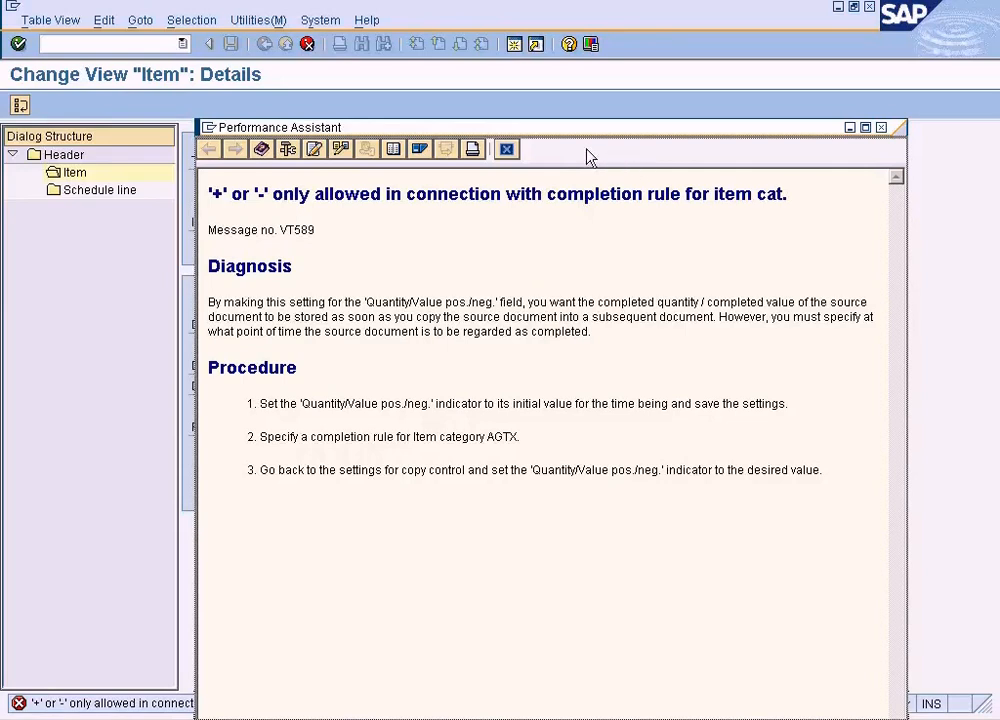
Close the error long text, check the possible Pos./neg. quantity values and clear that indicator for item category AGTX
{"action": "left_click", "coordinate": [507, 149]}
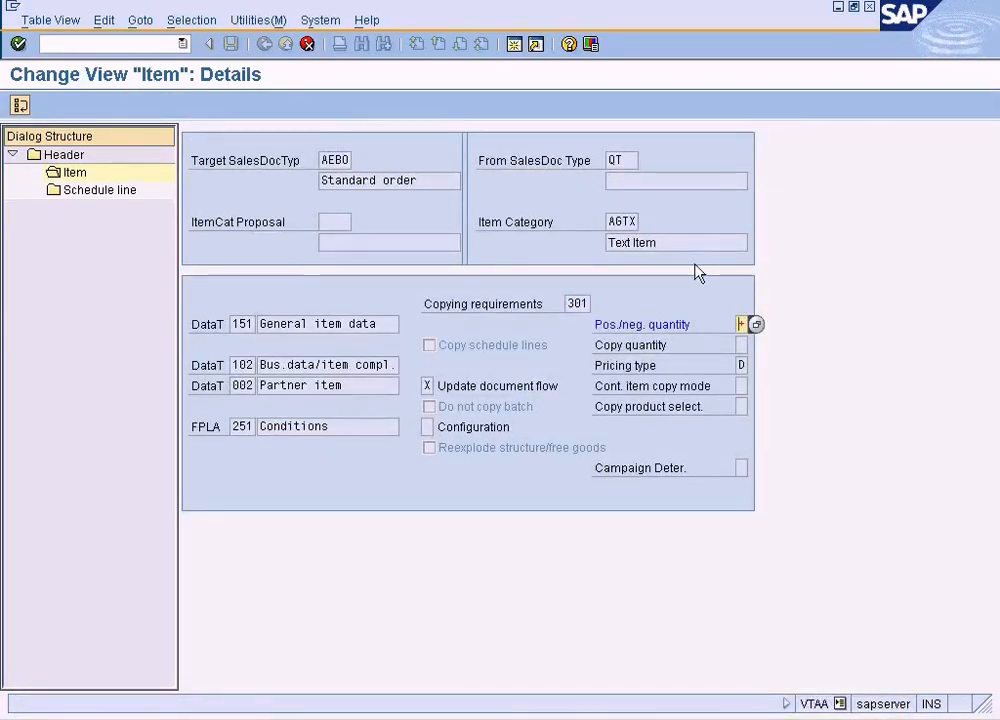
{"action": "left_click", "coordinate": [750, 322]}
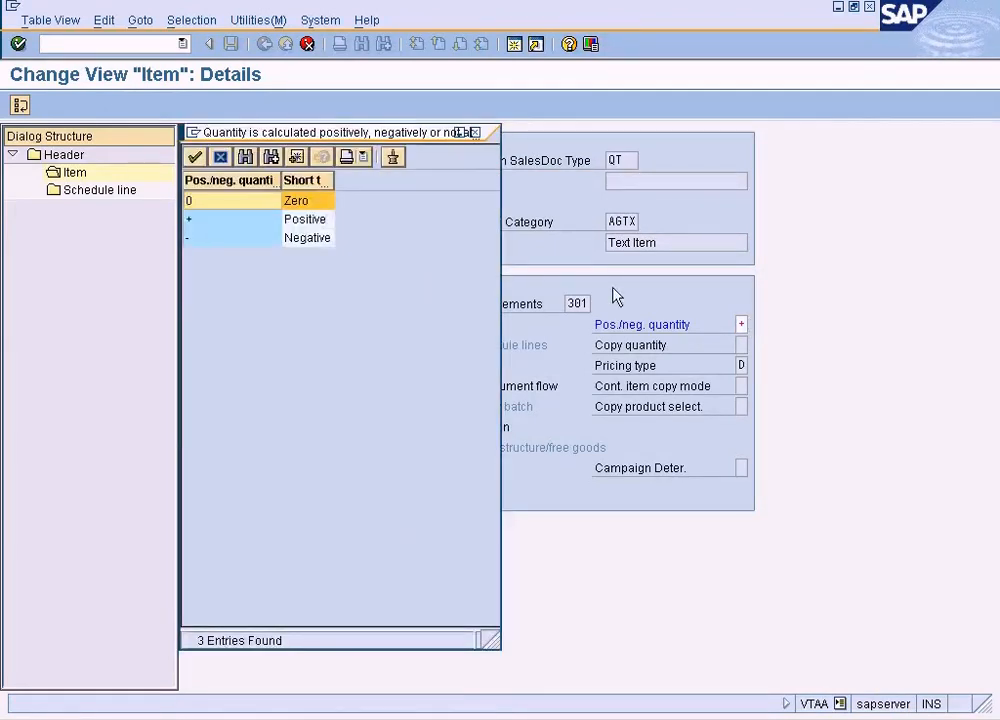
{"action": "left_click", "coordinate": [472, 133]}
{"action": "key", "text": "Delete"}
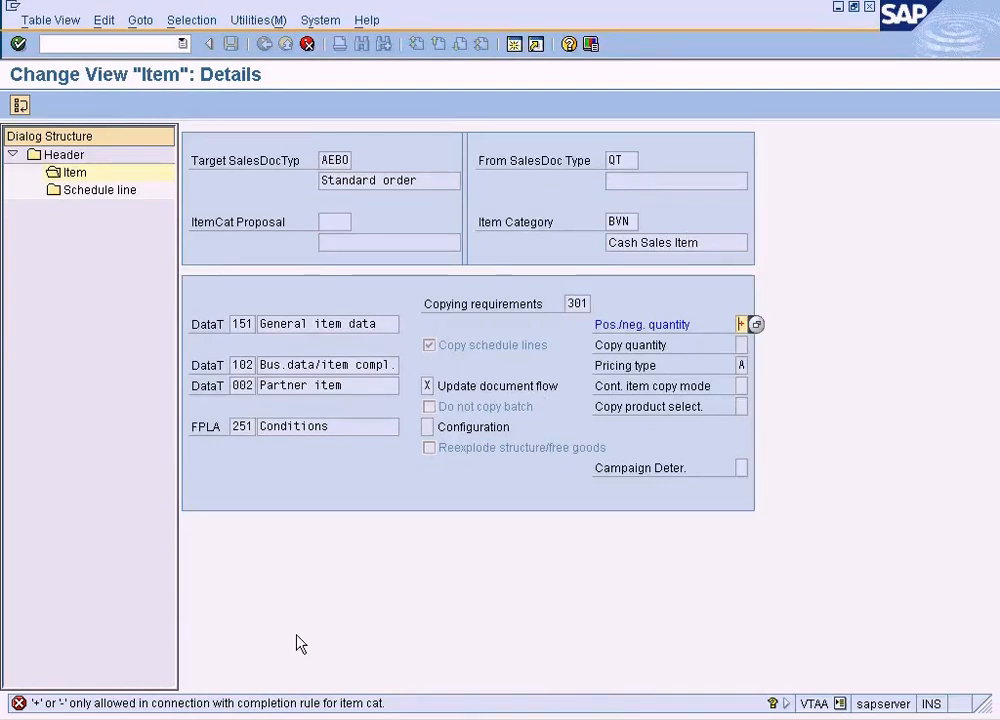
Clear the Pos./neg. quantity indicator for the item categories from BVN through C1GR, confirming each entry
{"action": "key", "text": "Delete"}
{"action": "key", "text": "Return"}
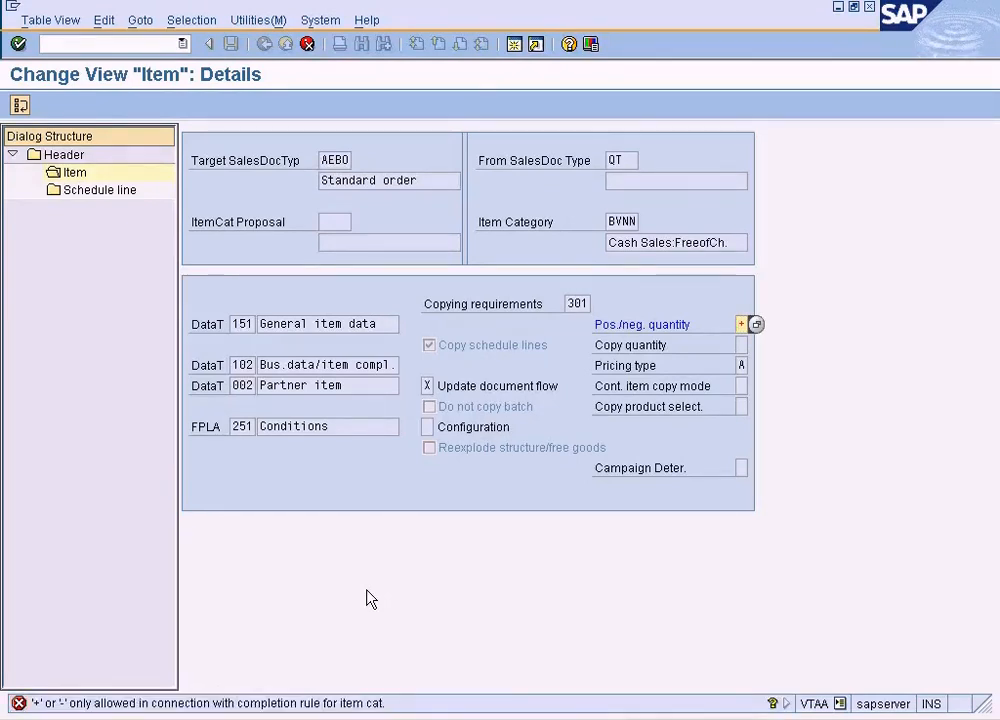
{"action": "key", "text": "Return"}
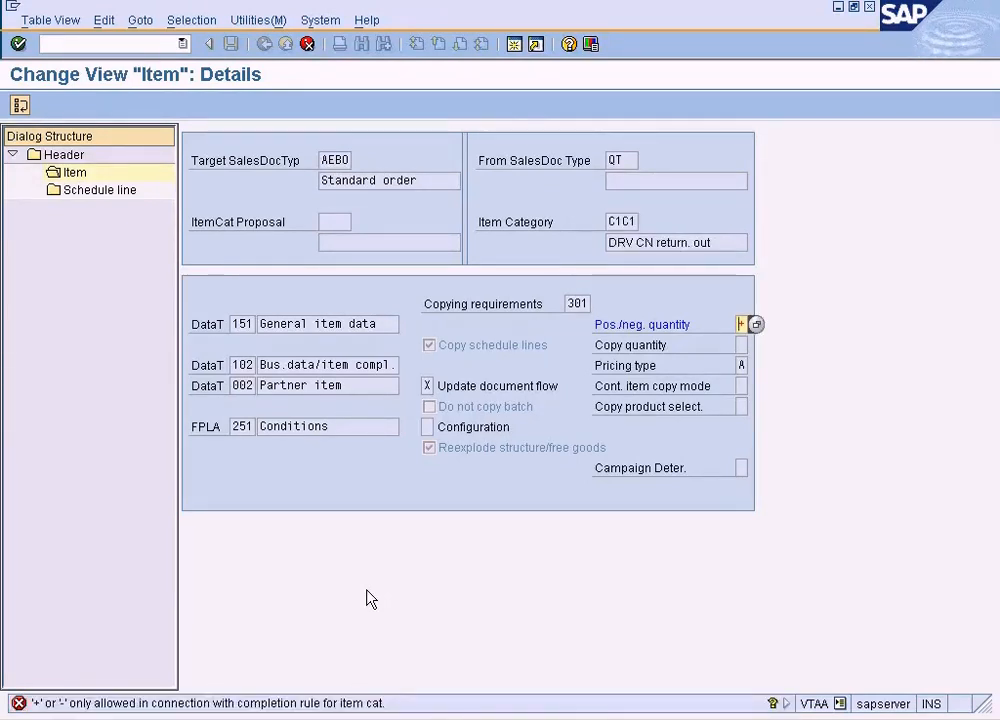
{"action": "key", "text": "Return"}
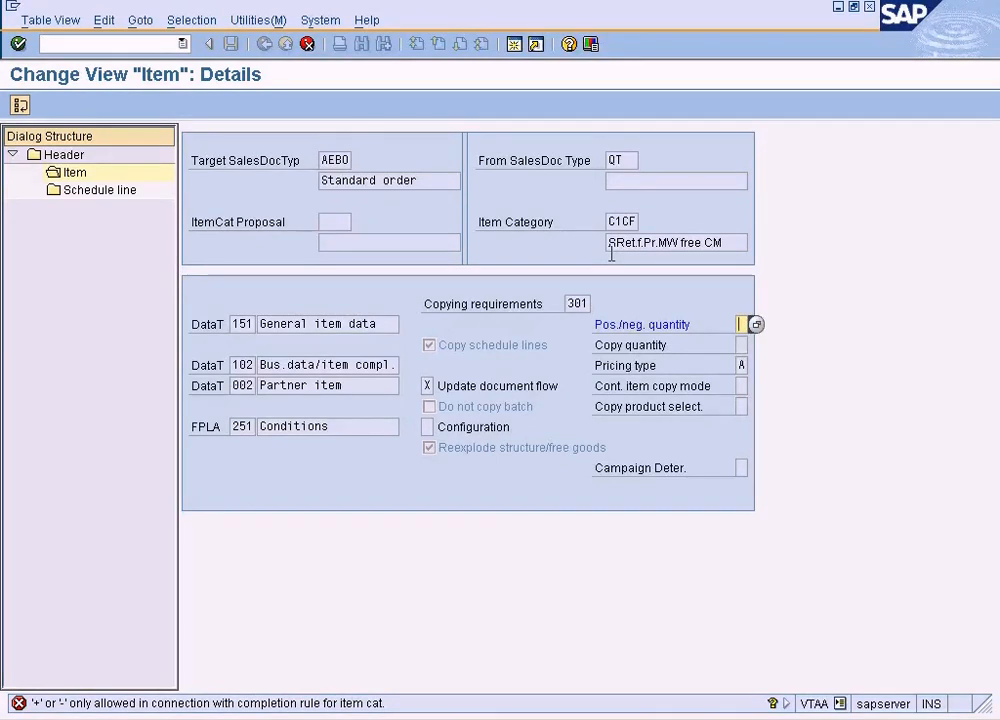
{"action": "key", "text": "Return"}
{"action": "key", "text": "Delete"}
{"action": "key", "text": "Return"}
{"action": "key", "text": "Page_Down"}
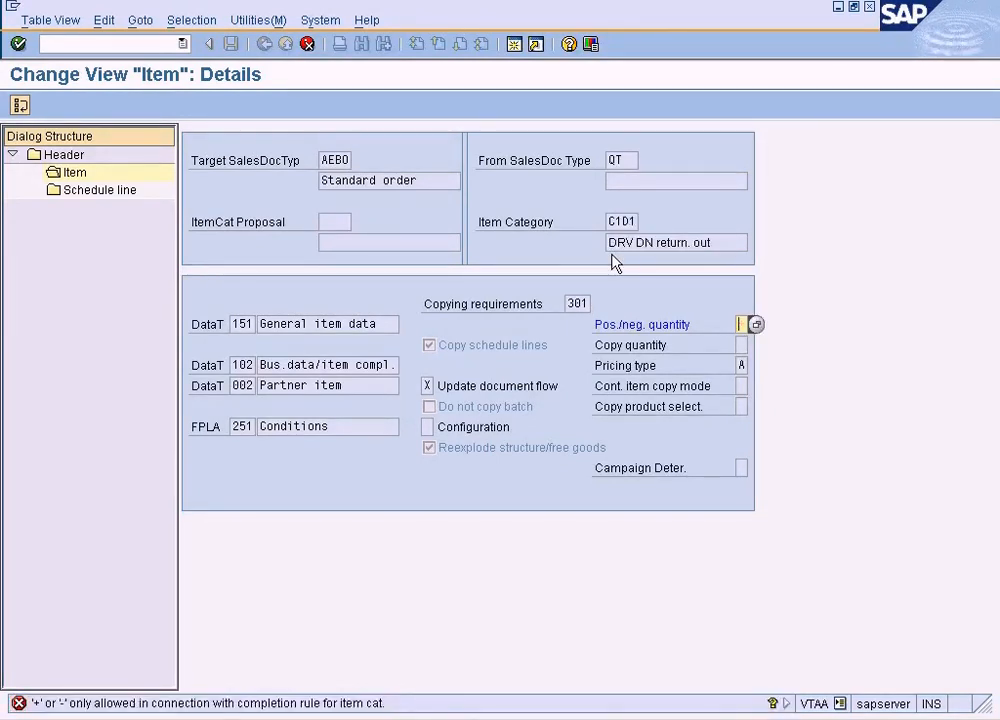
{"action": "key", "text": "Page_Down"}
{"action": "key", "text": "Page_Down"}
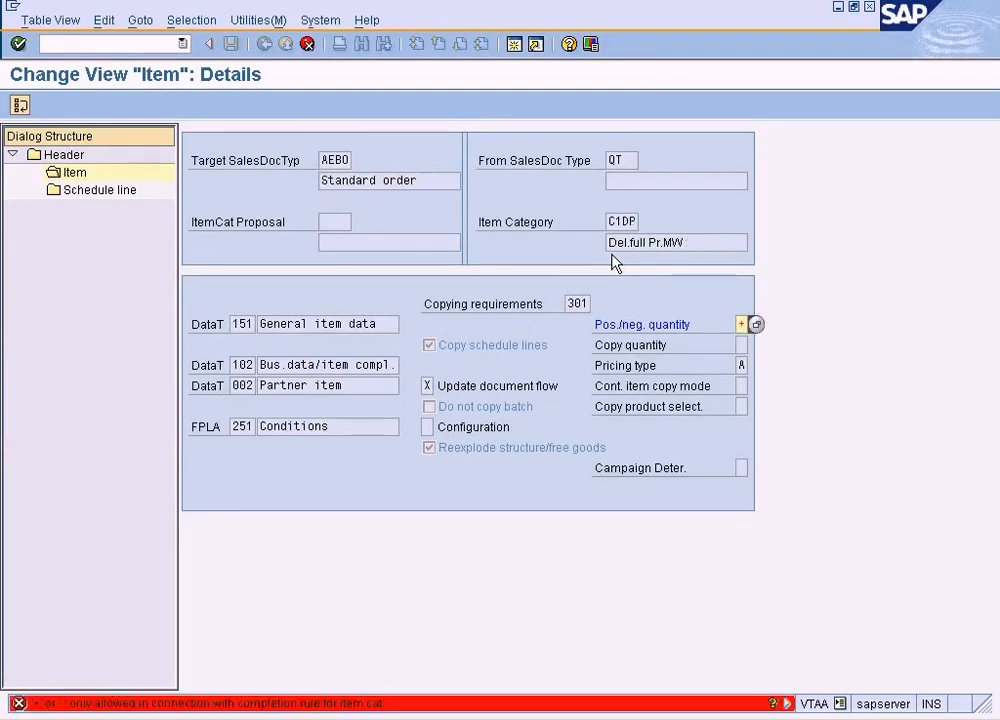
{"action": "key", "text": "Page_Down"}
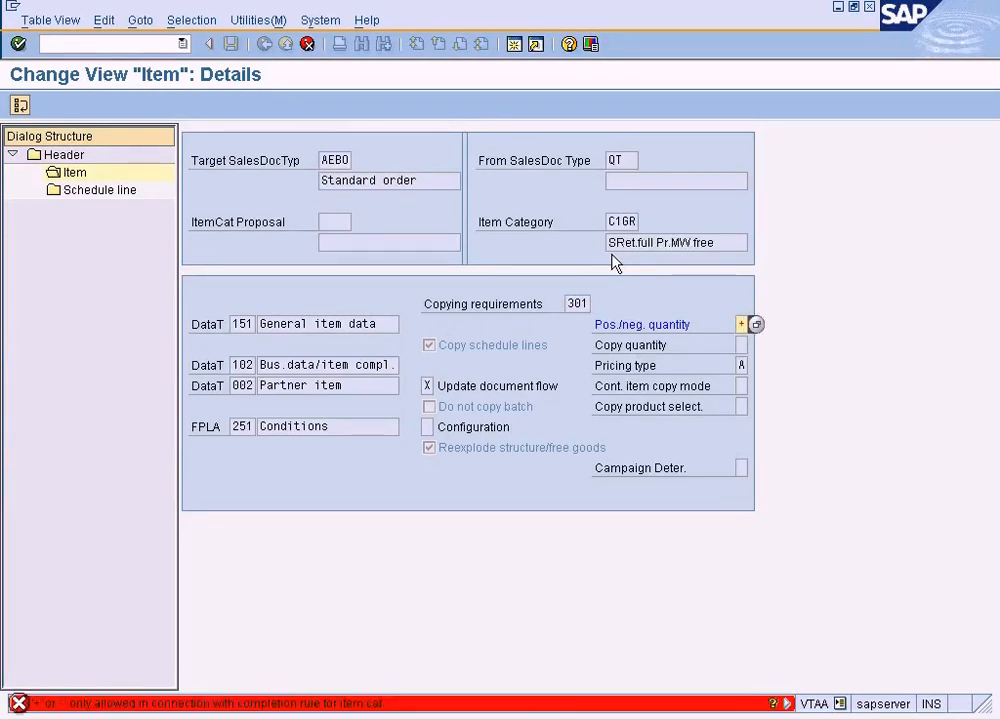
{"action": "key", "text": "Delete"}
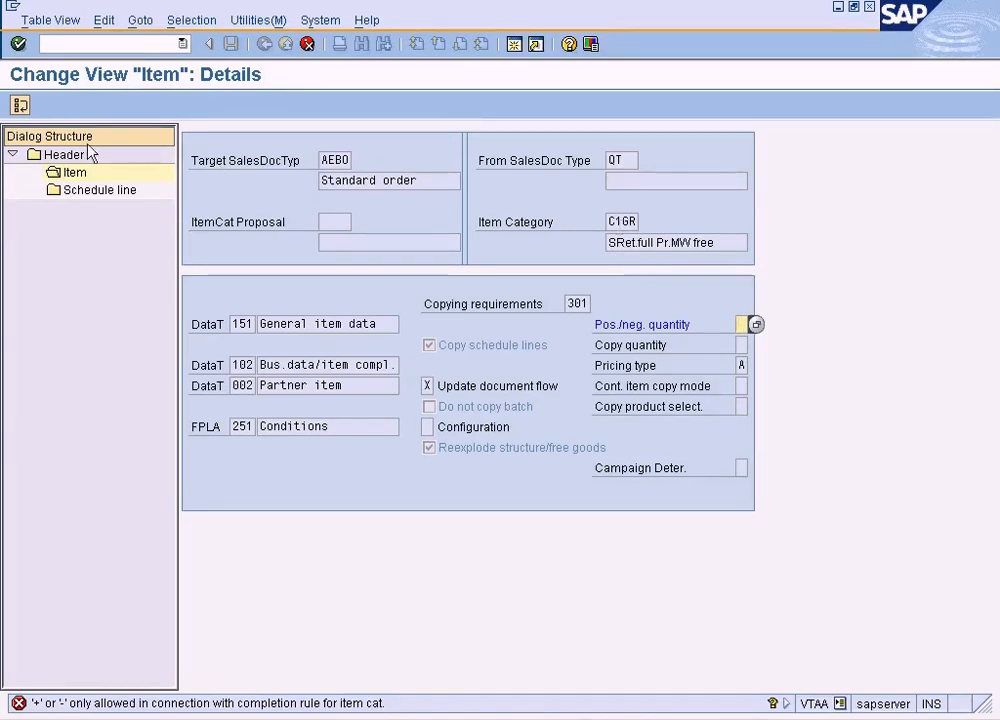
{"action": "key", "text": "Page_Down"}
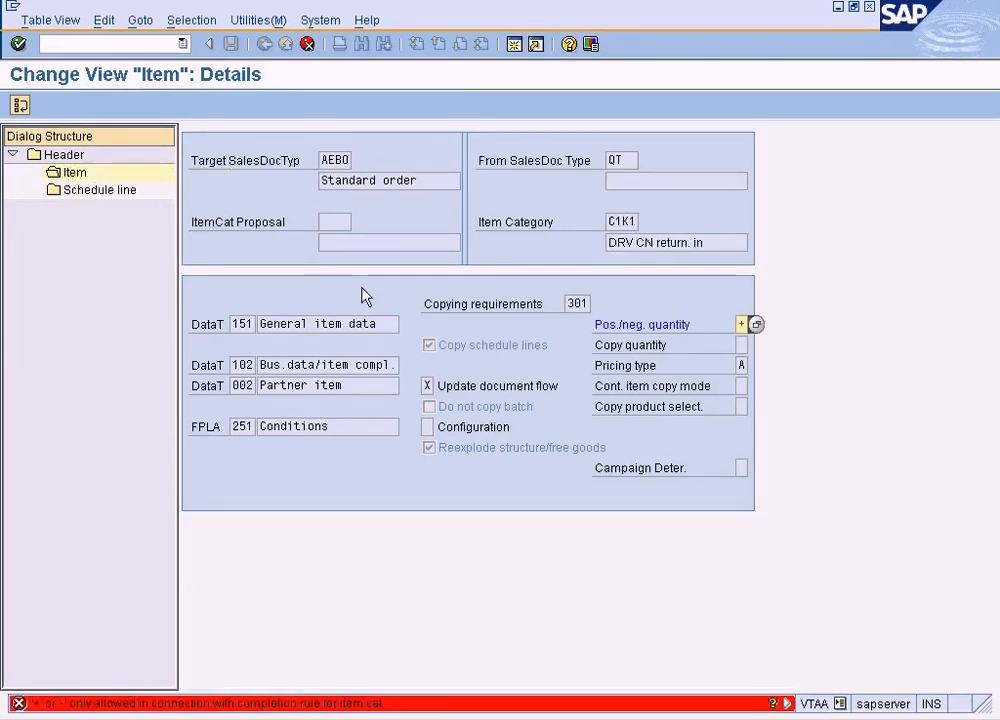
Clear the Pos./neg. quantity indicator for each item category from C1K1 up to C2PR
{"action": "key", "text": "Delete"}
{"action": "key", "text": "Page_Down"}
{"action": "key", "text": "Page_Down"}
{"action": "key", "text": "Page_Down"}
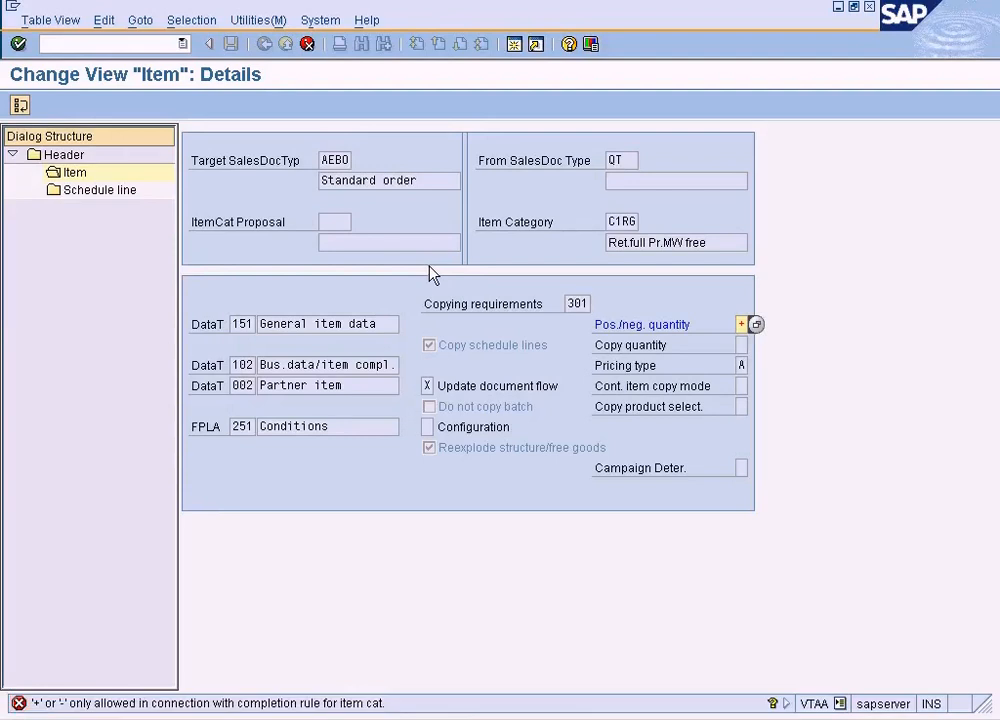
{"action": "key", "text": "Page_Down"}
{"action": "key", "text": "Page_Down"}
{"action": "key", "text": "Page_Down"}
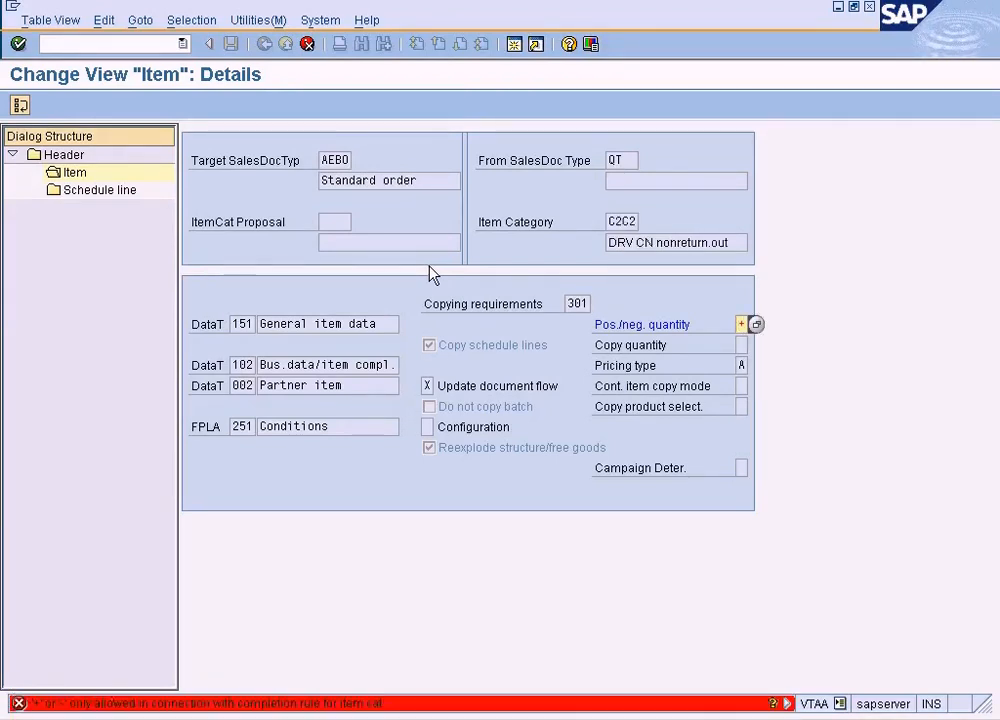
{"action": "key", "text": "Page_Down"}
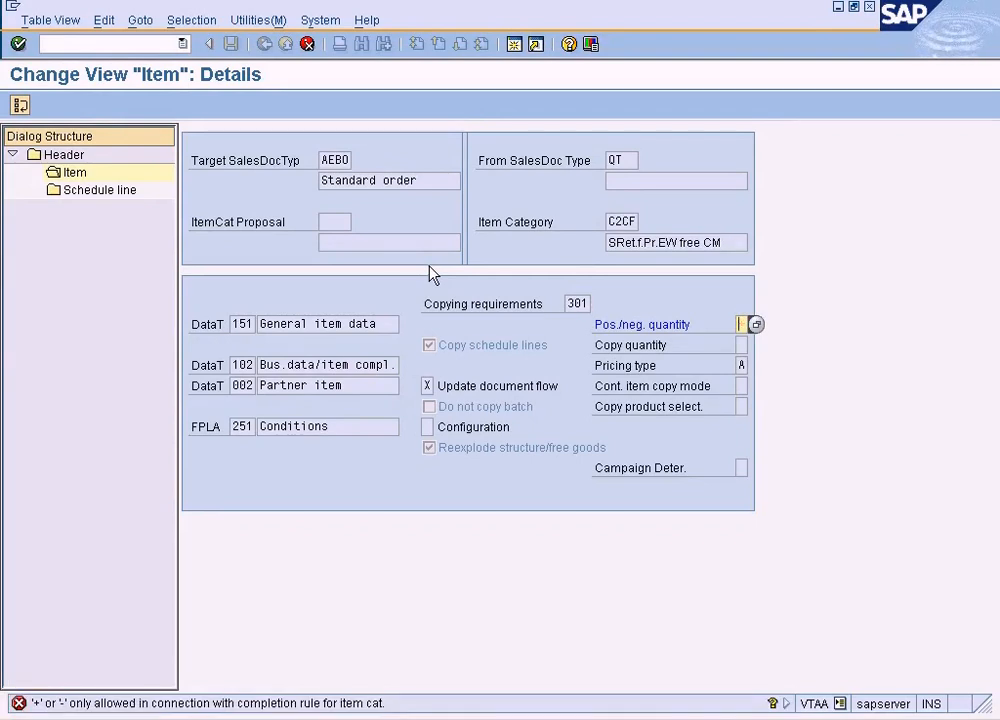
{"action": "key", "text": "Page_Down"}
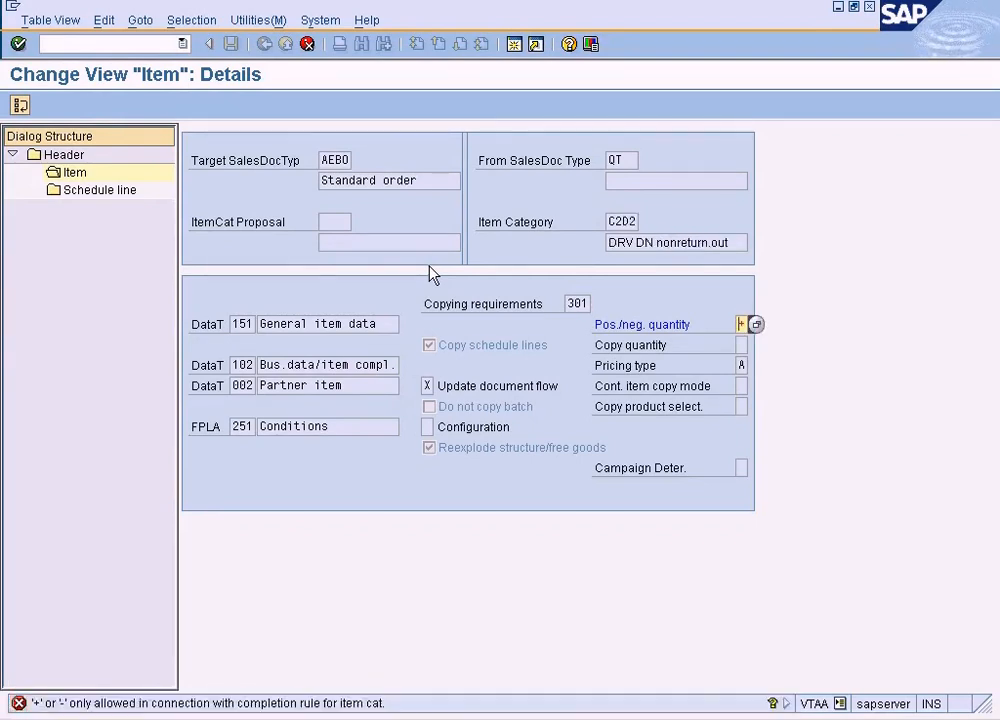
{"action": "key", "text": "Page_Down"}
{"action": "key", "text": "Page_Down"}
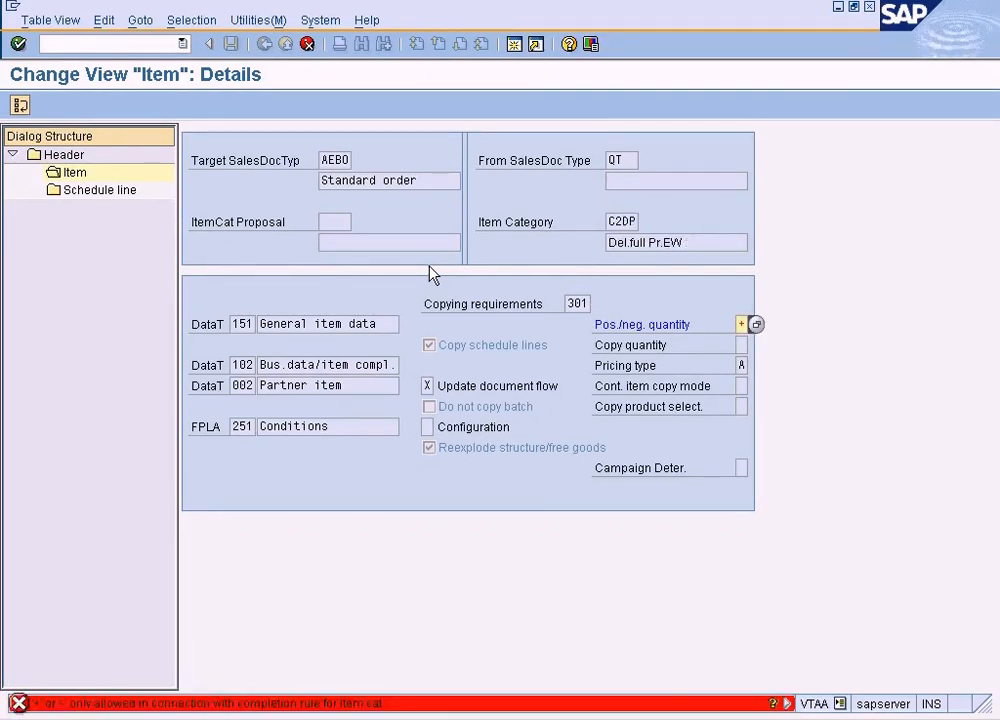
{"action": "key", "text": "Page_Down"}
{"action": "key", "text": "Page_Down"}
{"action": "key", "text": "Page_Down"}
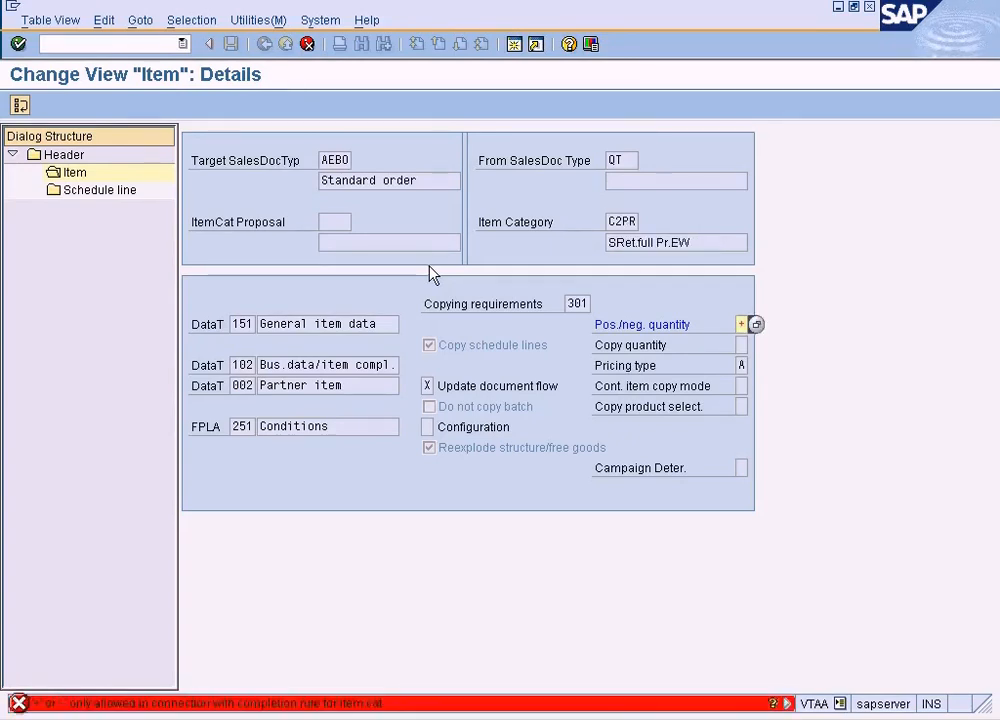
Read the long text of the error for item category C2PR and clear Pos./neg. quantity for the categories from C2PR through C2T2
{"action": "double_click", "coordinate": [278, 704]}
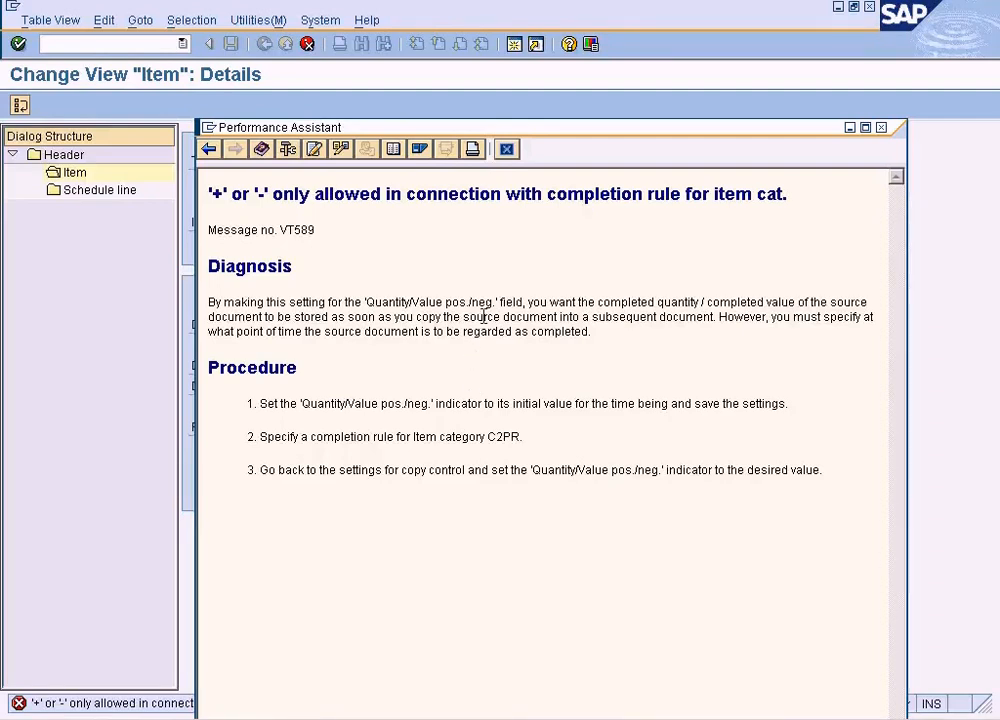
{"action": "left_click", "coordinate": [506, 150]}
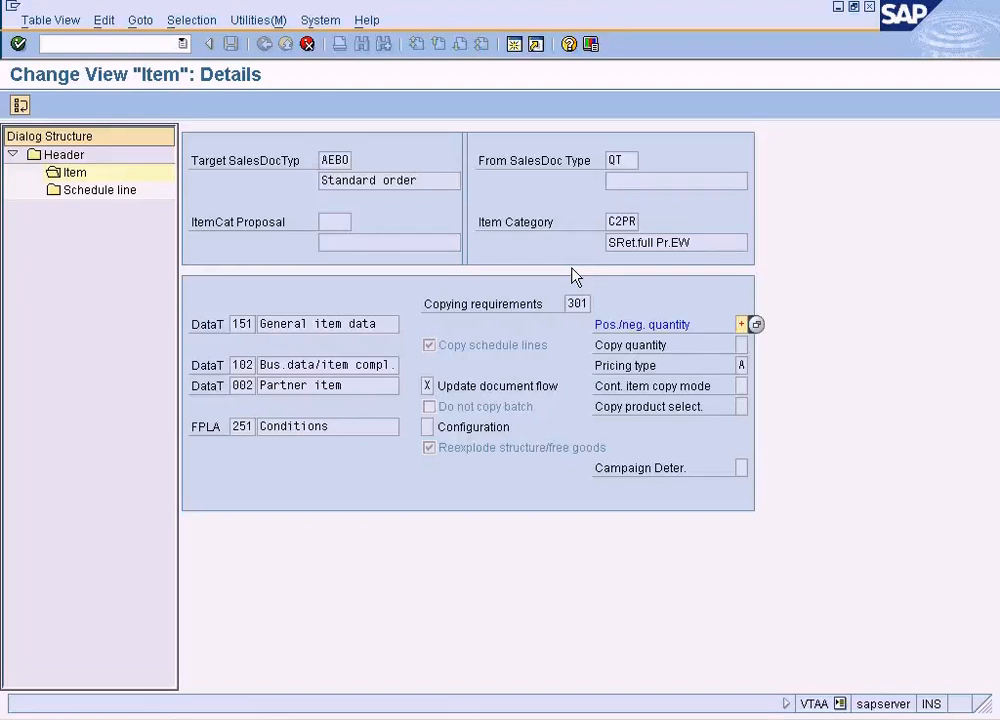
{"action": "key", "text": "Return"}
{"action": "key", "text": "Delete"}
{"action": "key", "text": "Return"}
{"action": "key", "text": "Return"}
{"action": "key", "text": "Return"}
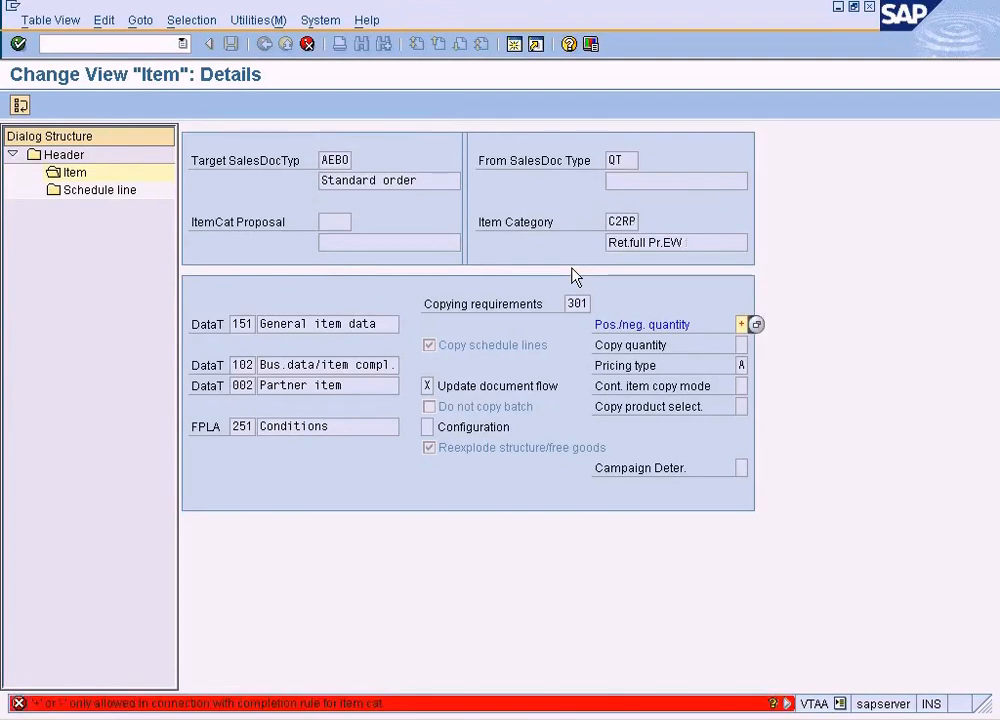
{"action": "key", "text": "Return"}
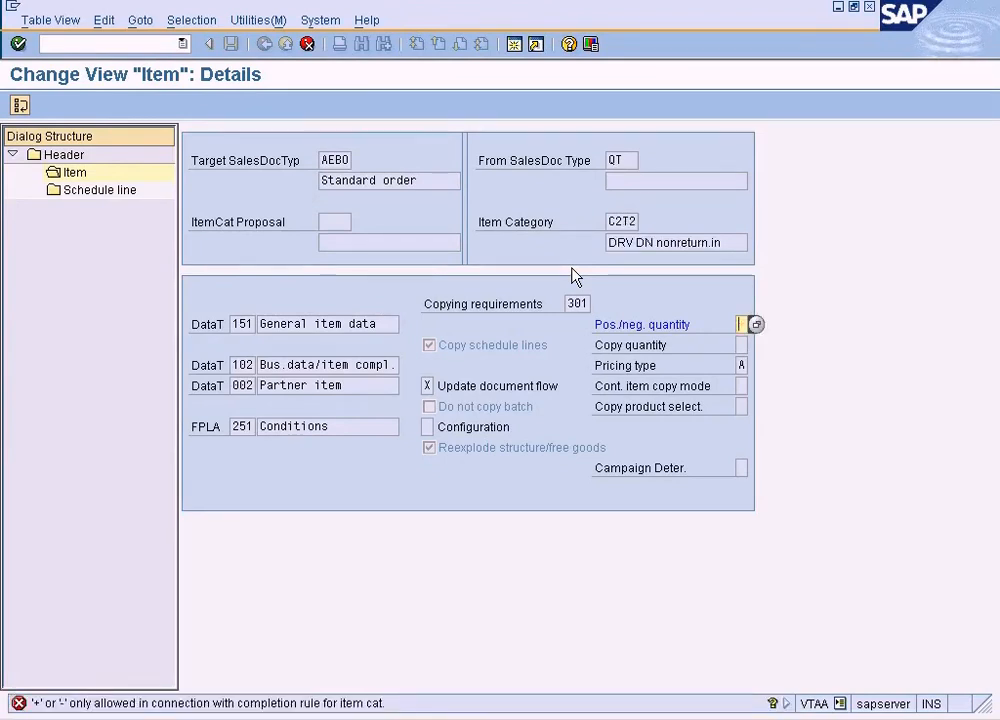
{"action": "key", "text": "Return"}
Clear Pos./neg. quantity for the remaining rejected item categories, from C3CF through ZLSC, and complete the copy of the header entry
{"action": "key", "text": "Return"}
{"action": "key", "text": "Return"}
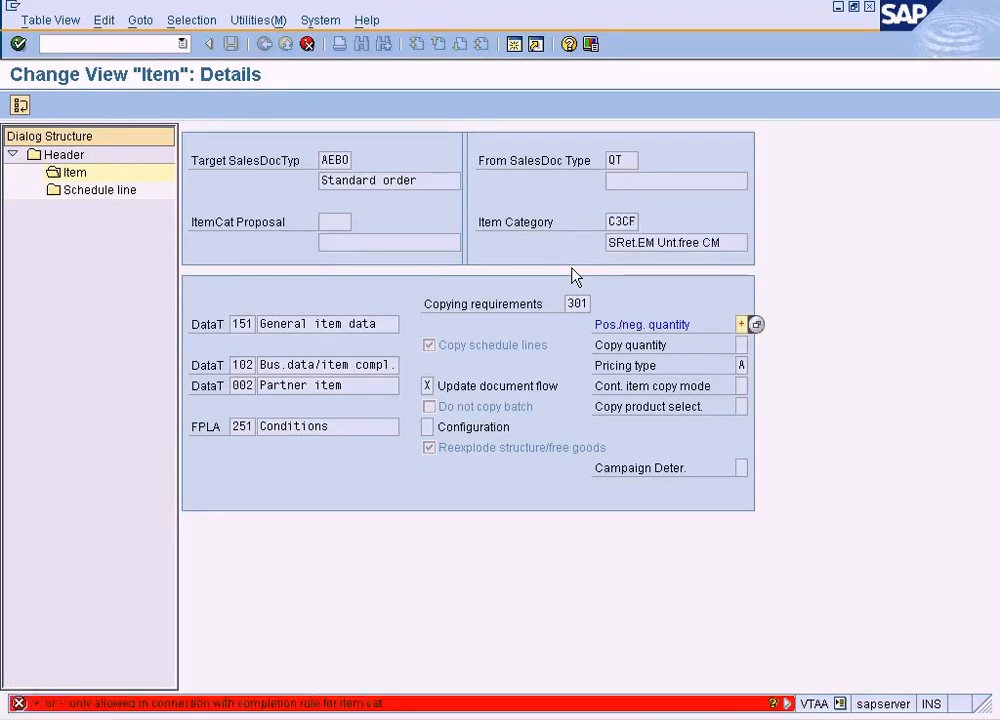
{"action": "key", "text": "Return"}
{"action": "key", "text": "Return"}
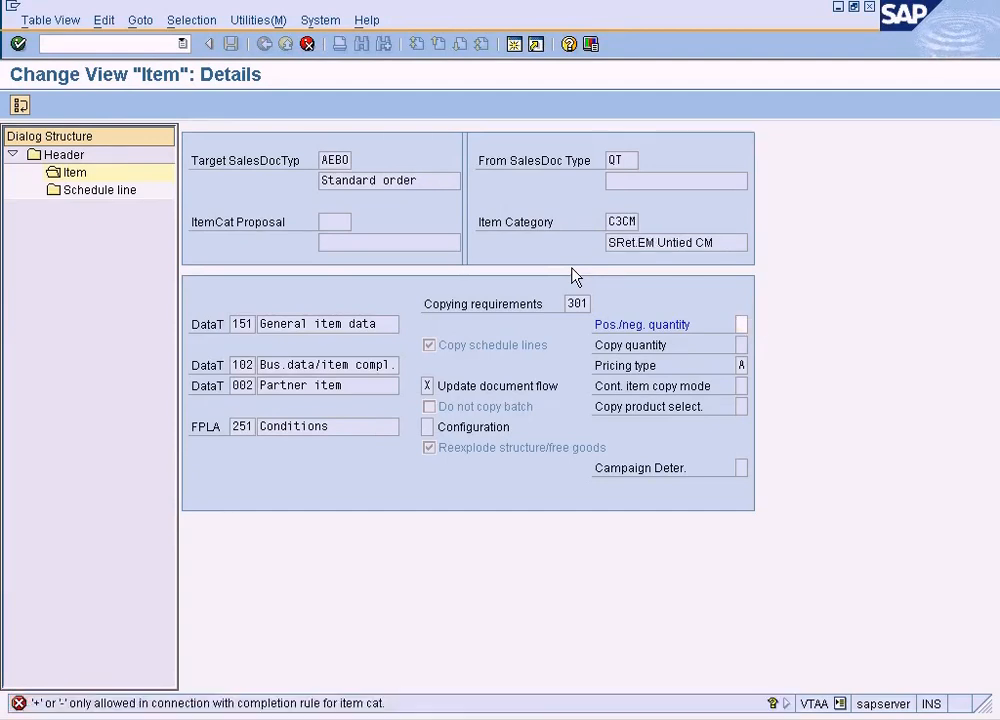
{"action": "key", "text": "Return"}
{"action": "key", "text": "Return"}
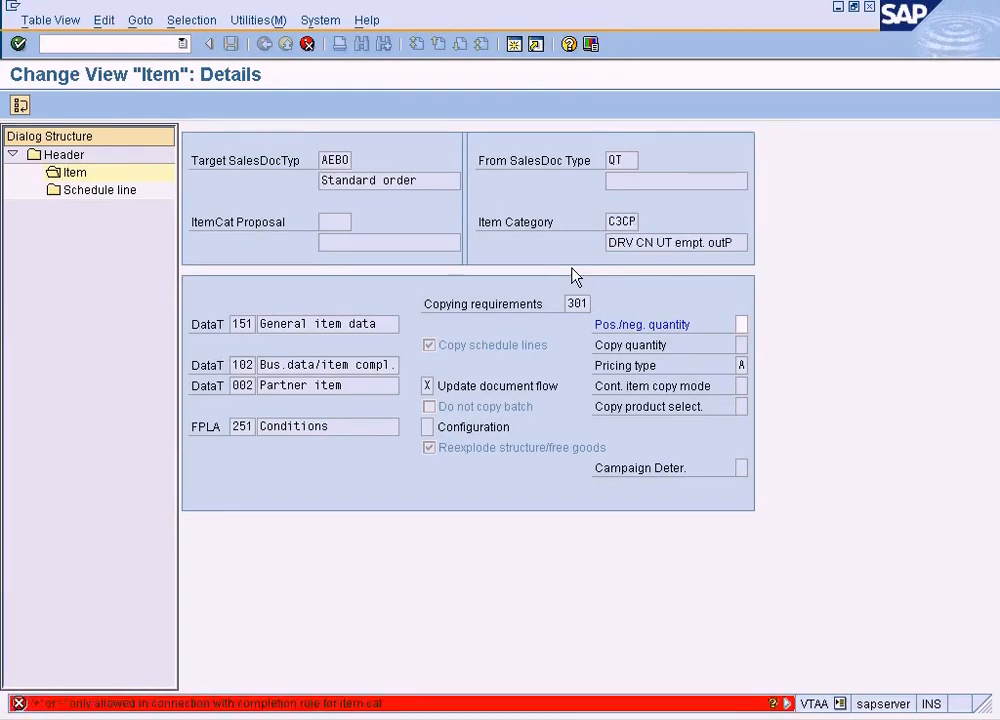
{"action": "key", "text": "Return"}
{"action": "key", "text": "Return"}
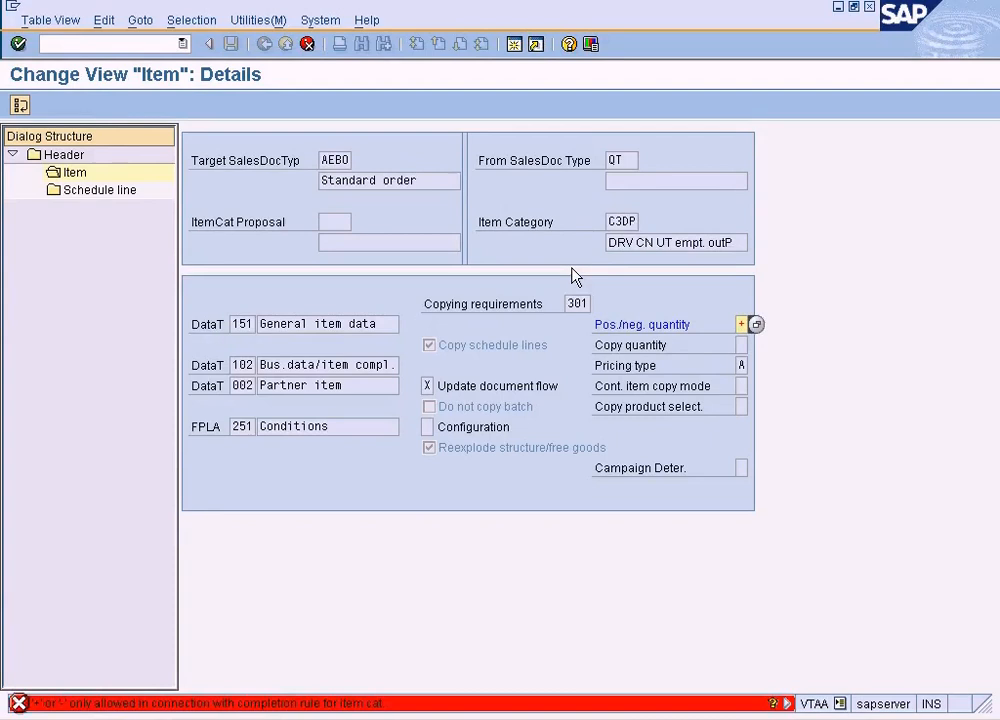
{"action": "key", "text": "Return"}
{"action": "key", "text": "Return"}
{"action": "key", "text": "Return"}
{"action": "key", "text": "Return"}
{"action": "key", "text": "Return"}
{"action": "key", "text": "Return"}
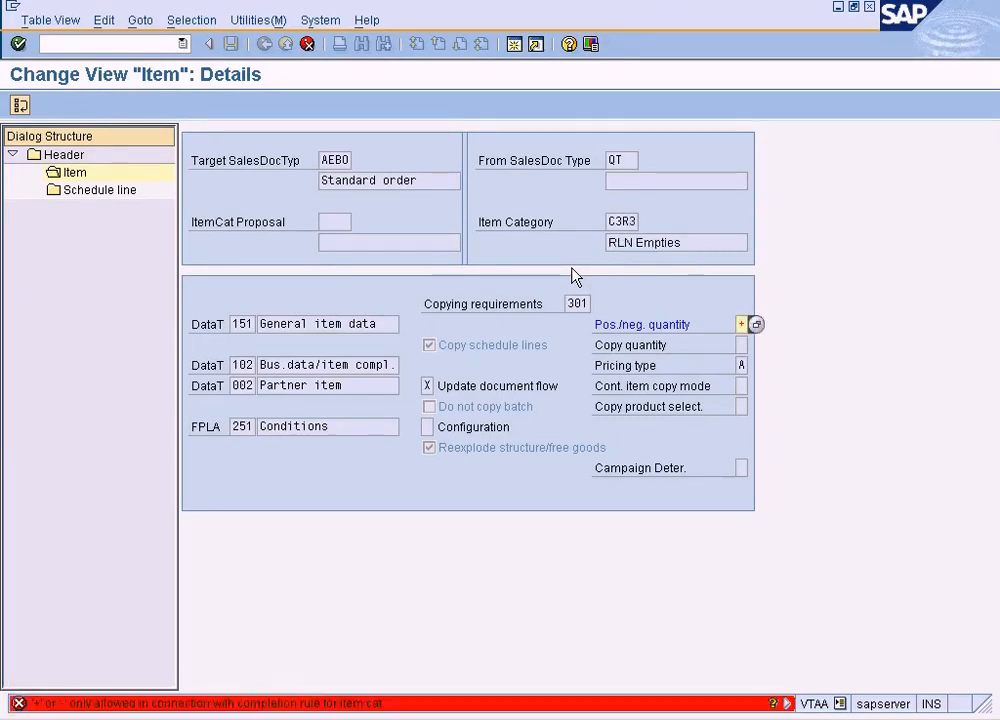
{"action": "key", "text": "Return"}
{"action": "key", "text": "Return"}
{"action": "key", "text": "Return"}
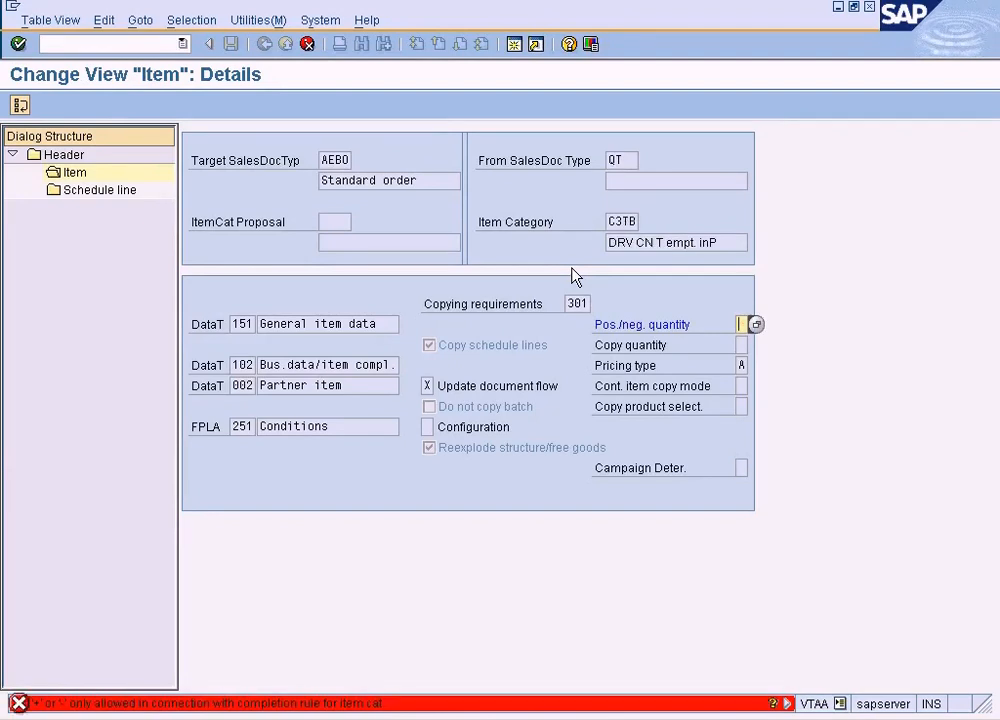
{"action": "key", "text": "Return"}
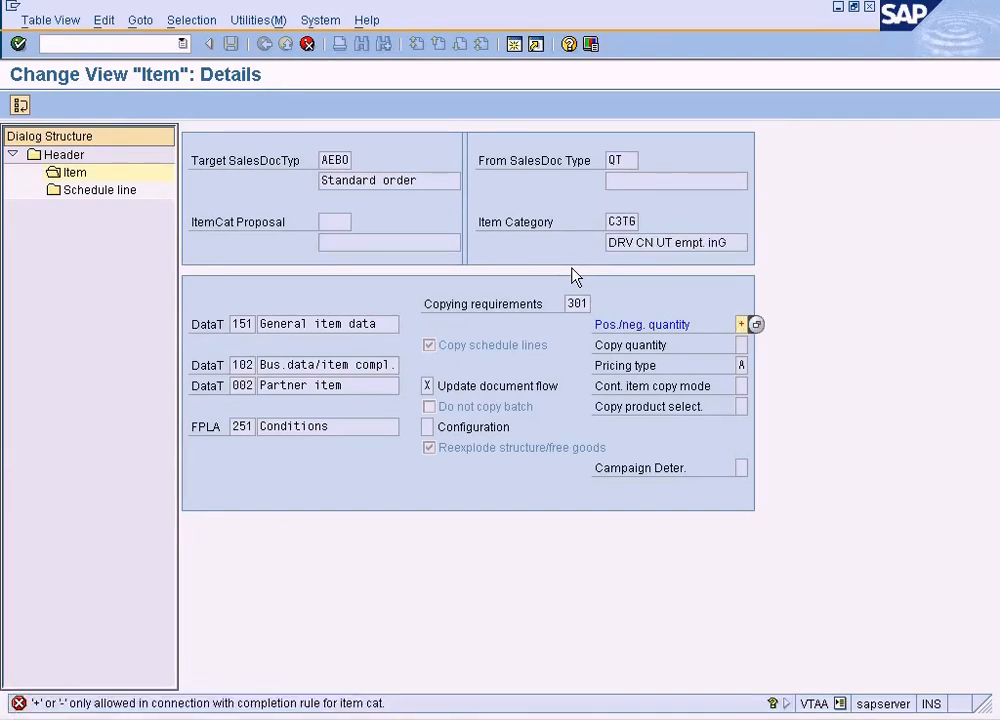
{"action": "key", "text": "Return"}
{"action": "key", "text": "Return"}
{"action": "key", "text": "Return"}
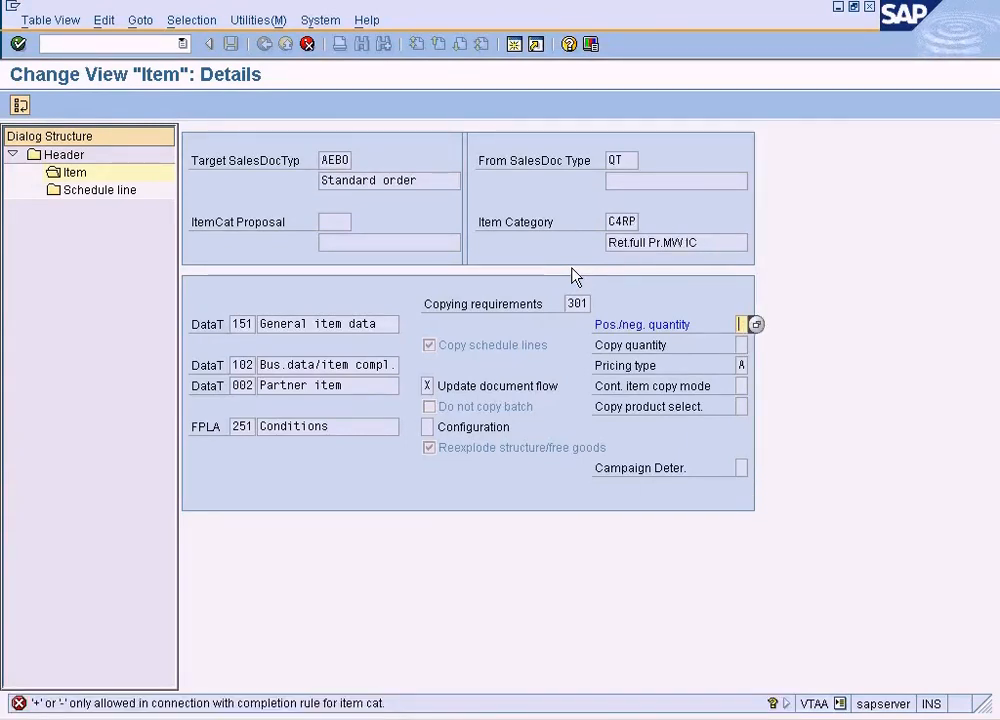
{"action": "key", "text": "Return"}
{"action": "key", "text": "Return"}
{"action": "key", "text": "Return"}
{"action": "key", "text": "Return"}
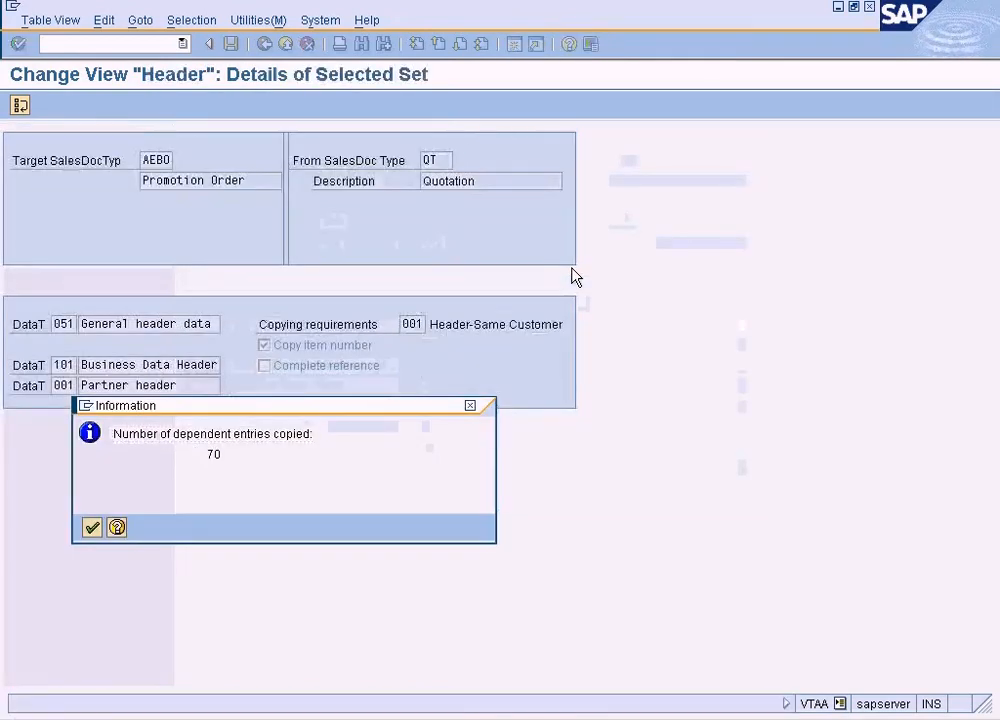
{"action": "key", "text": "Return"}
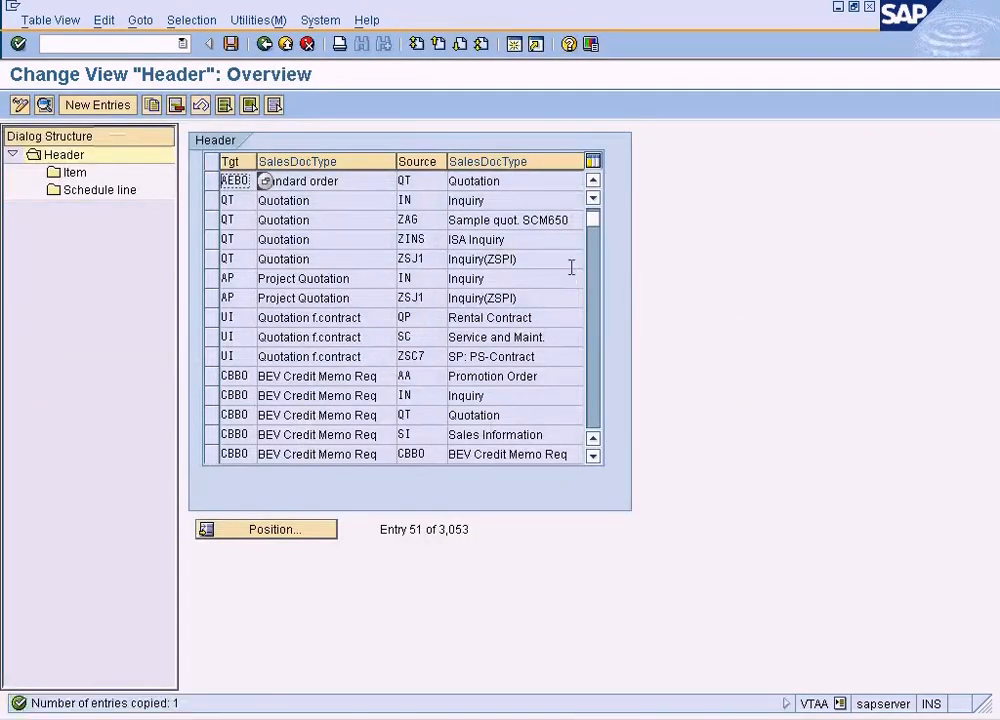
Review the header details of the entry with target AEBO and source QT, and the details of its item category AEBA
{"action": "left_click", "coordinate": [435, 183]}
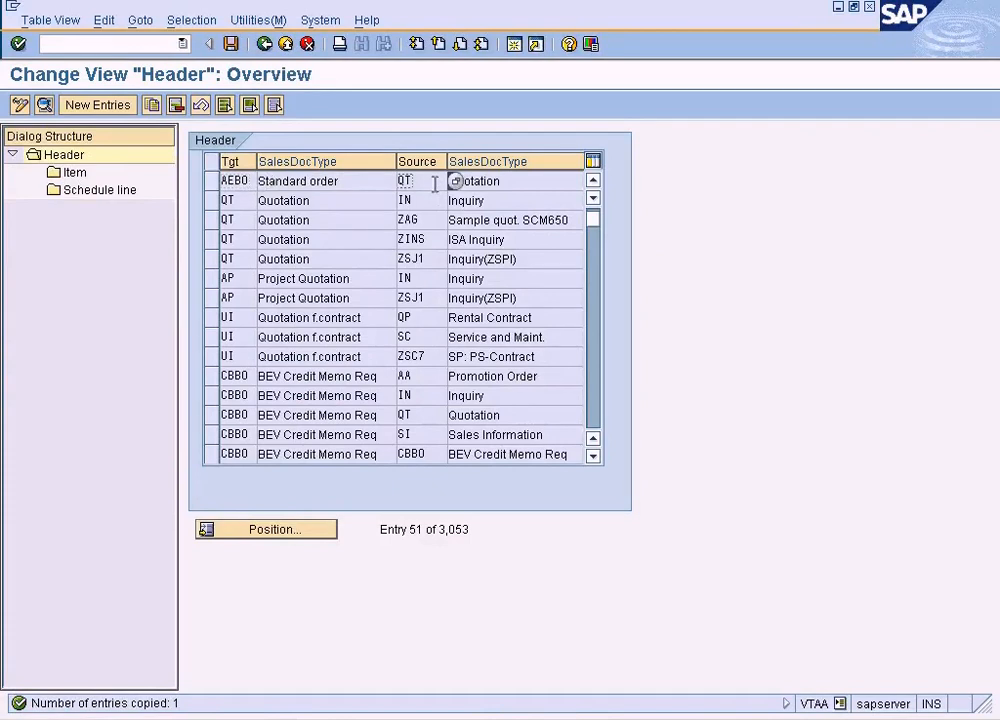
{"action": "double_click", "coordinate": [318, 186]}
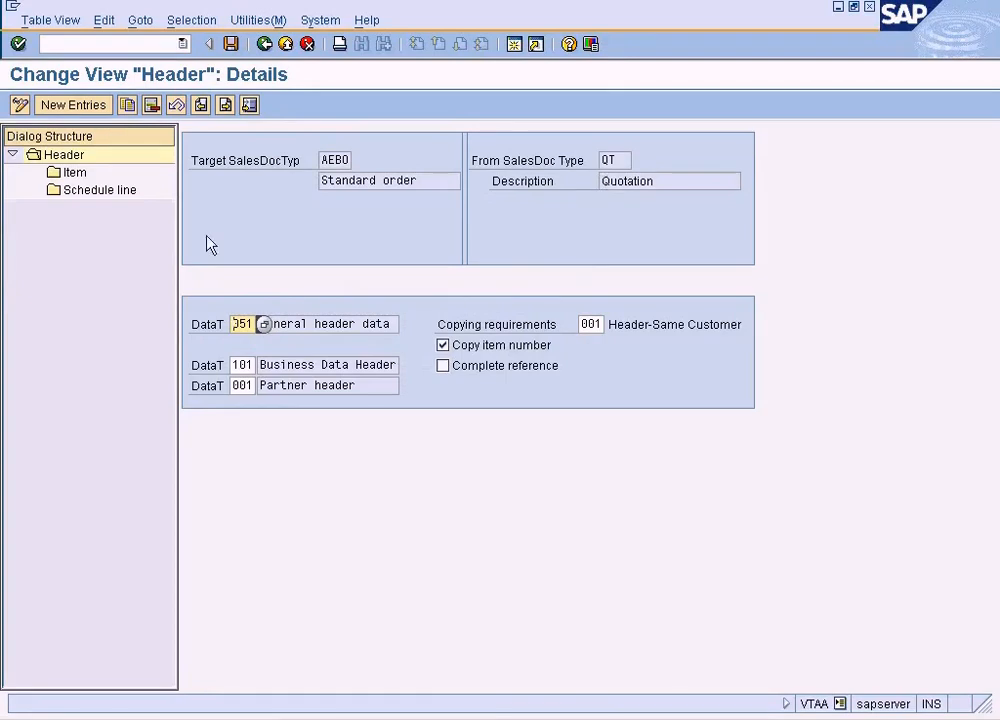
{"action": "left_click", "coordinate": [74, 173]}
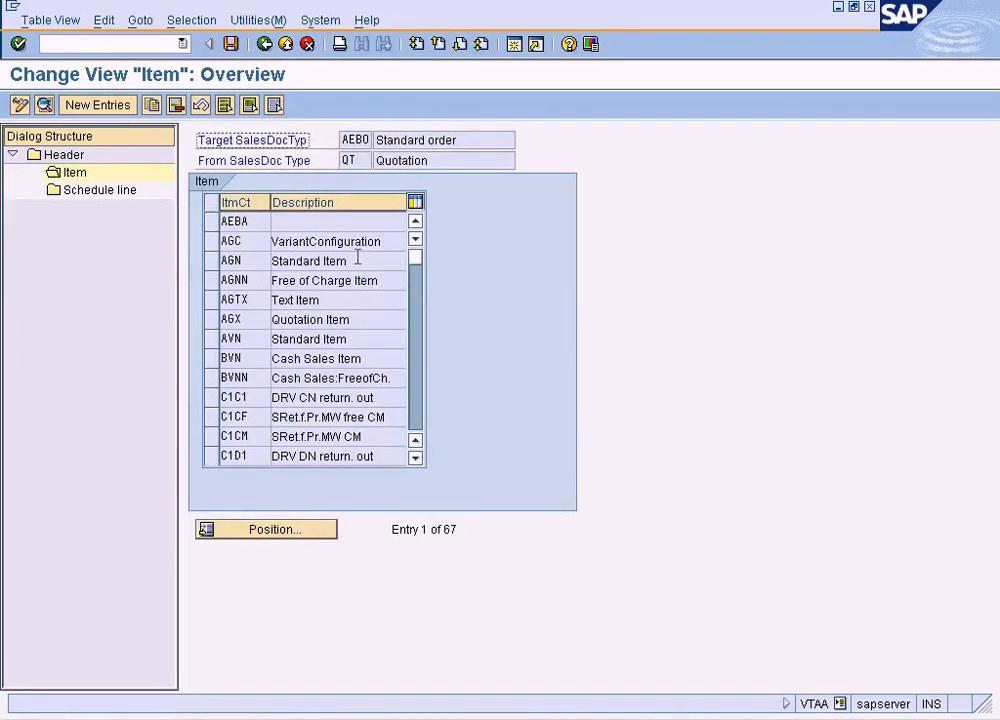
{"action": "double_click", "coordinate": [272, 221]}
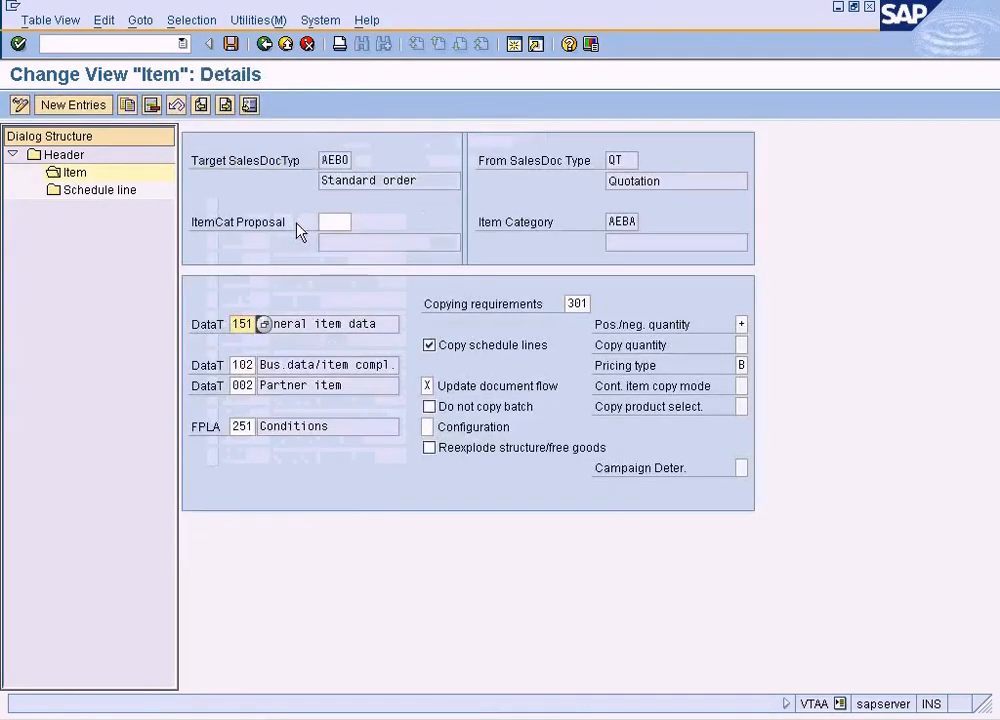
Review the copying details of text item category AGTX and browse the remaining item categories for target AEBO and source QT
{"action": "left_click", "coordinate": [262, 47]}
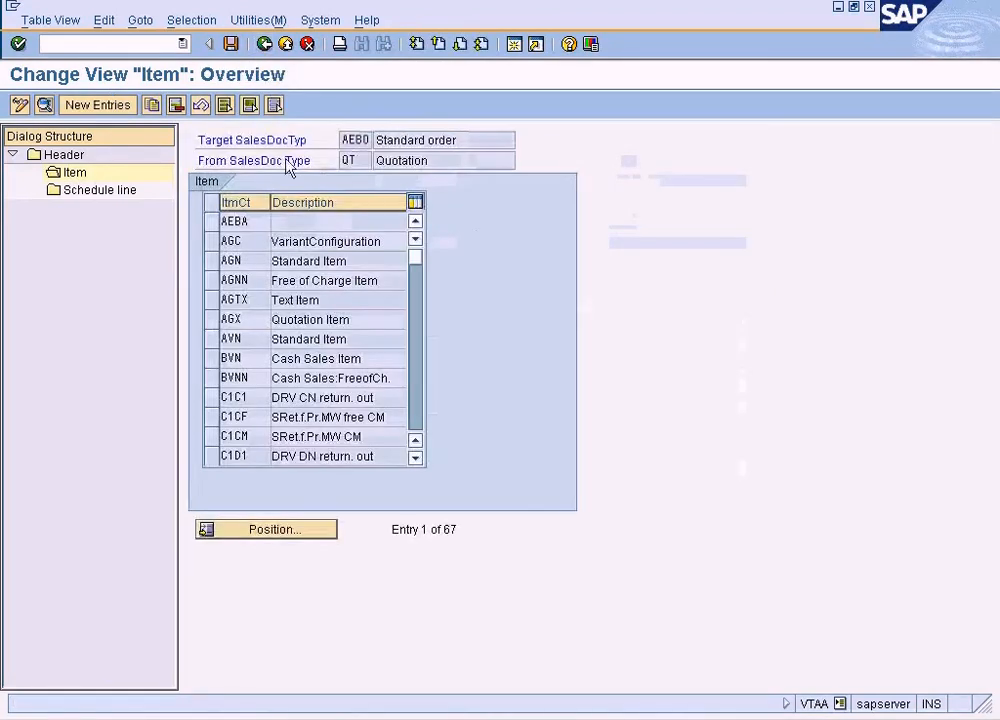
{"action": "double_click", "coordinate": [318, 300]}
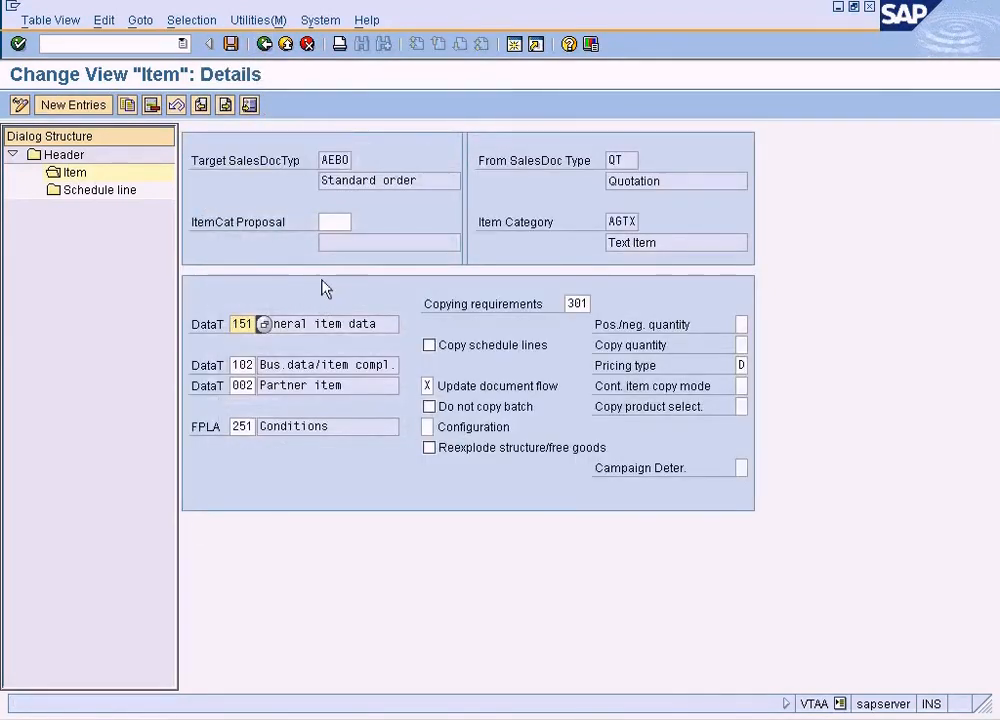
{"action": "left_click", "coordinate": [263, 45]}
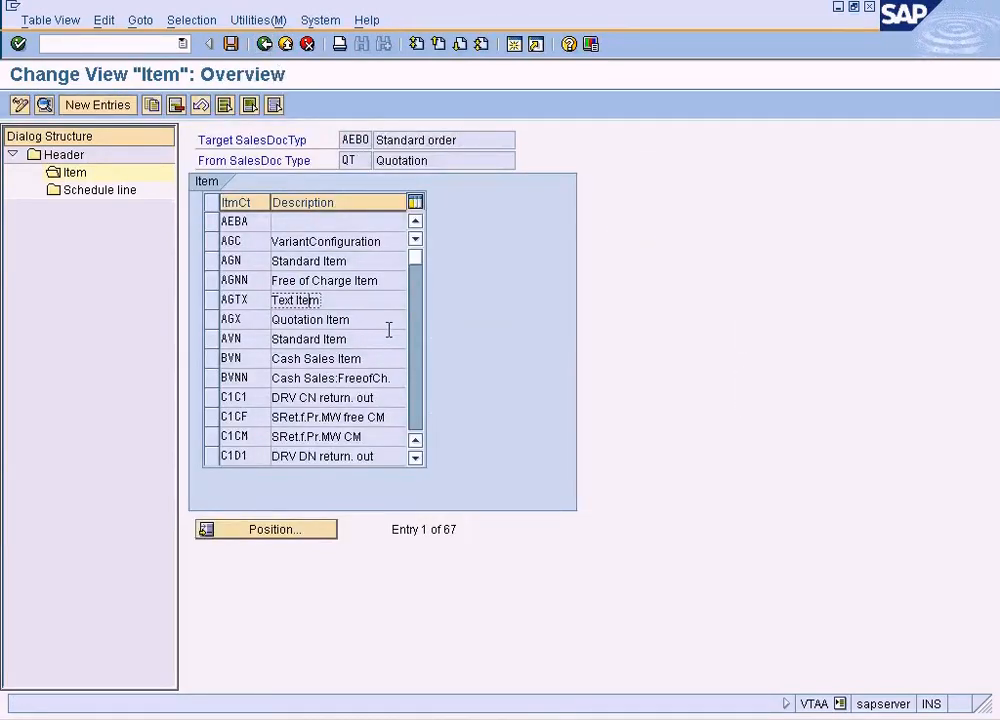
{"action": "left_click", "coordinate": [411, 384]}
{"action": "left_click", "coordinate": [412, 391]}
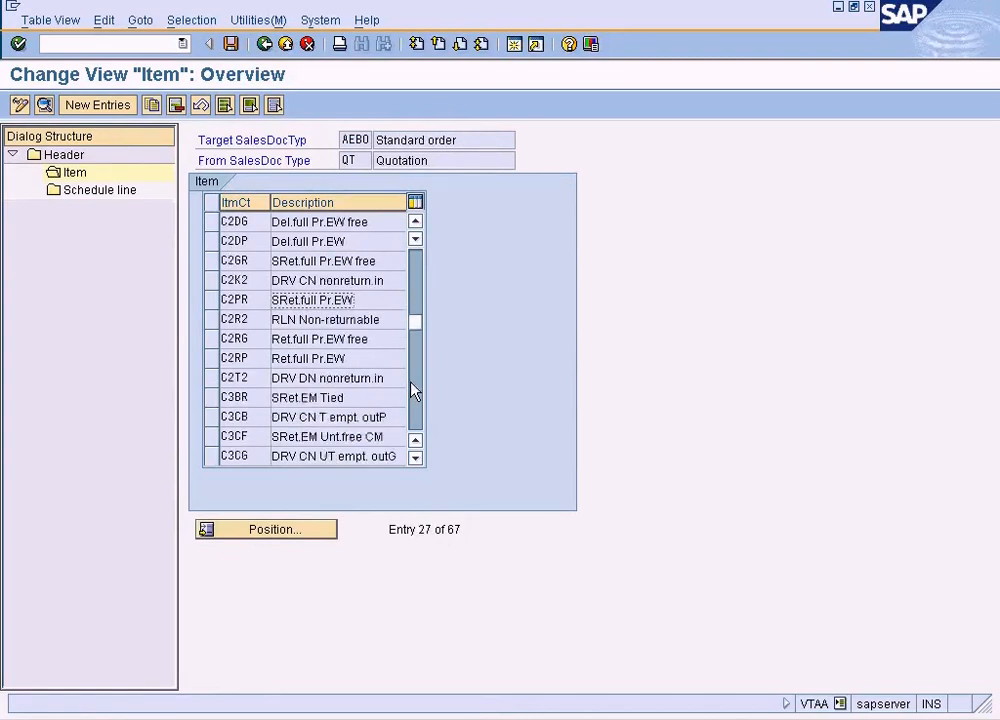
{"action": "left_click", "coordinate": [413, 392]}
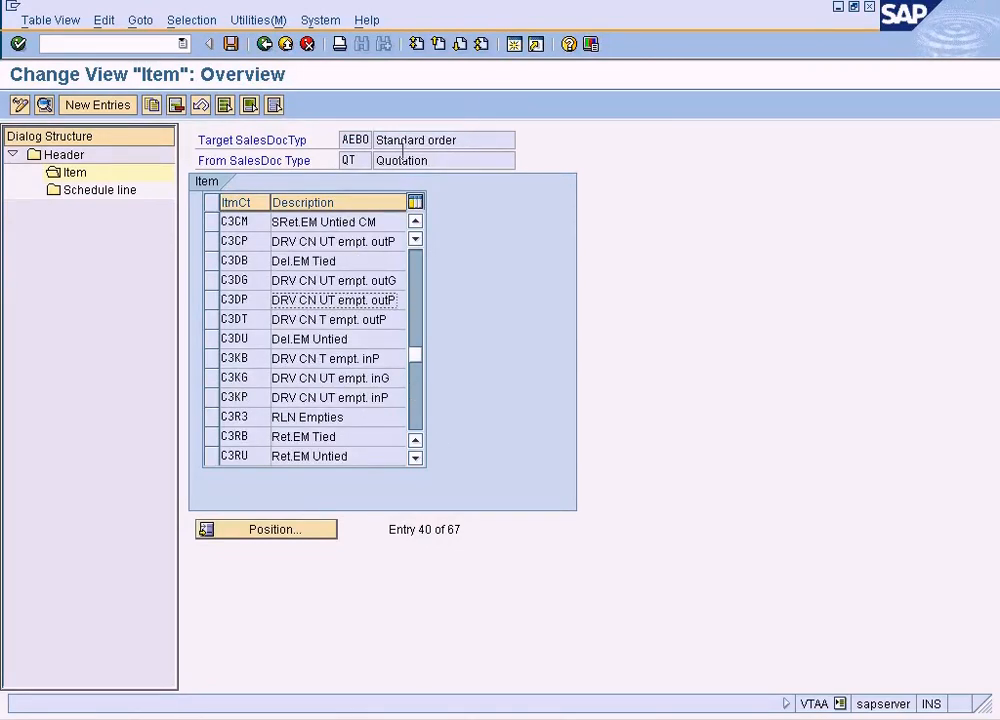
Switch to the Create Quotation session, leave quotation creation, and display the overview of the completed quotation
{"action": "left_click", "coordinate": [434, 718]}
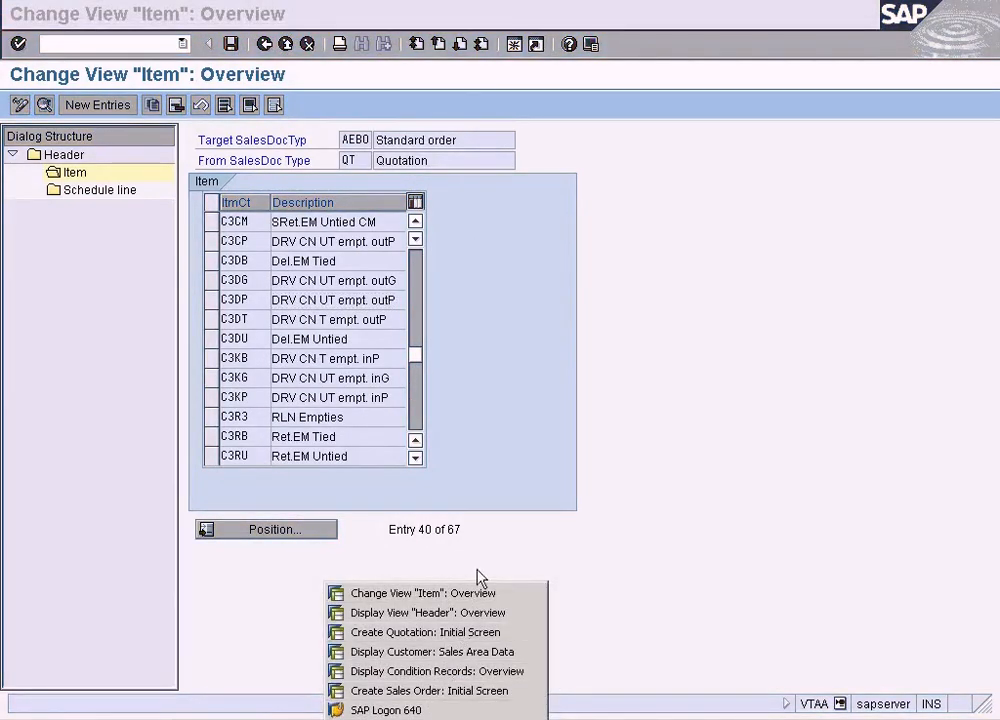
{"action": "left_click", "coordinate": [462, 634]}
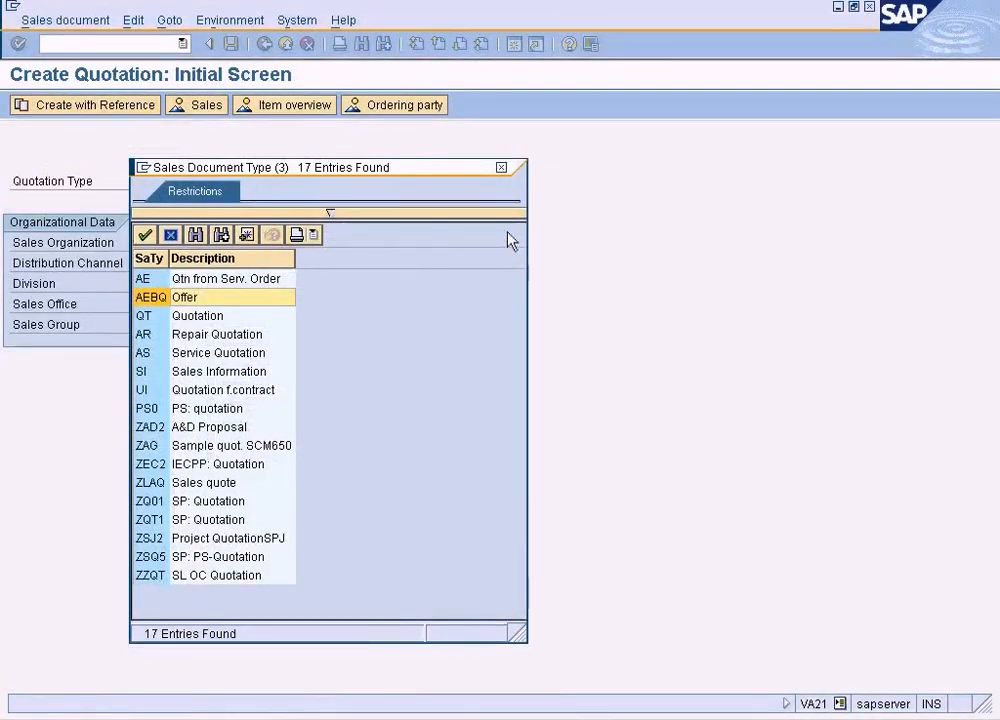
{"action": "left_click", "coordinate": [503, 170]}
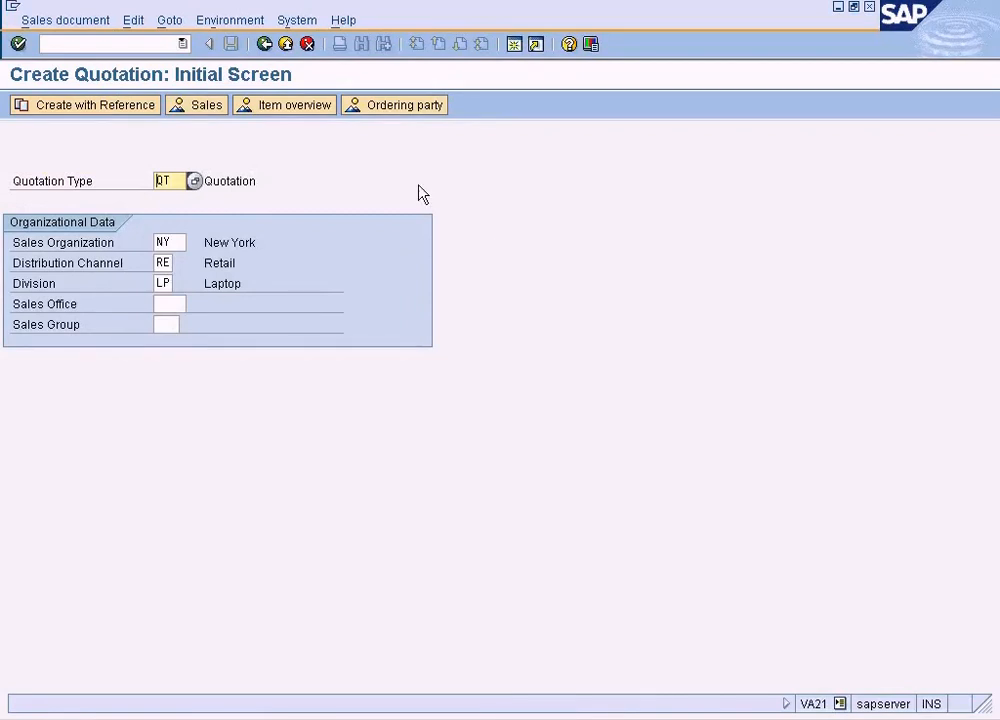
{"action": "left_click", "coordinate": [276, 47]}
{"action": "left_click", "coordinate": [163, 422]}
{"action": "double_click", "coordinate": [164, 422]}
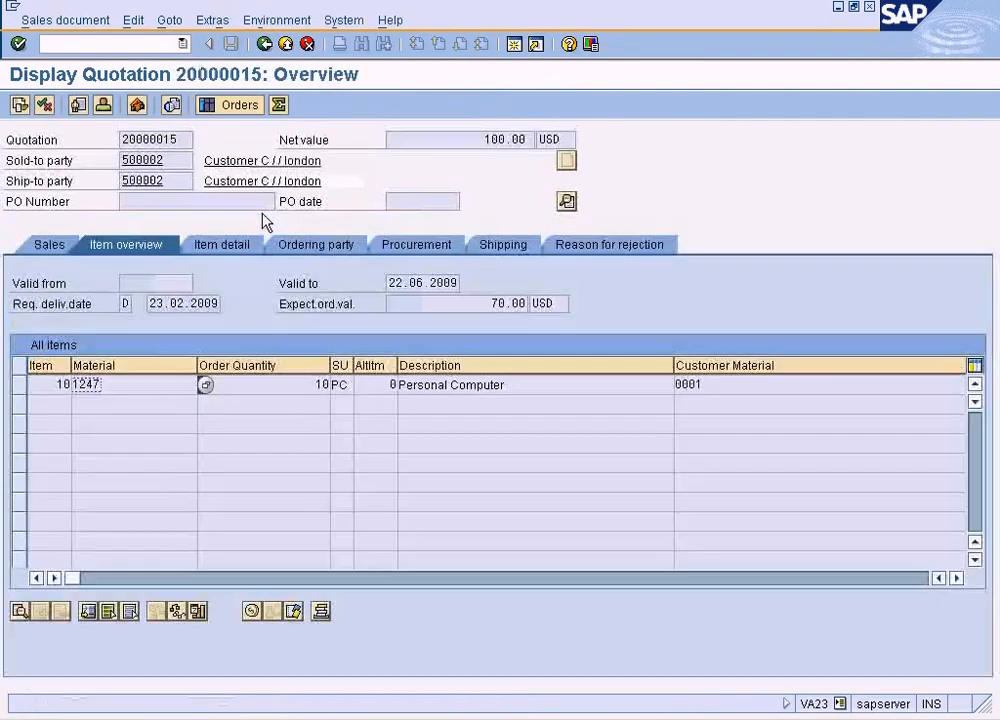
{"action": "left_click", "coordinate": [494, 385]}
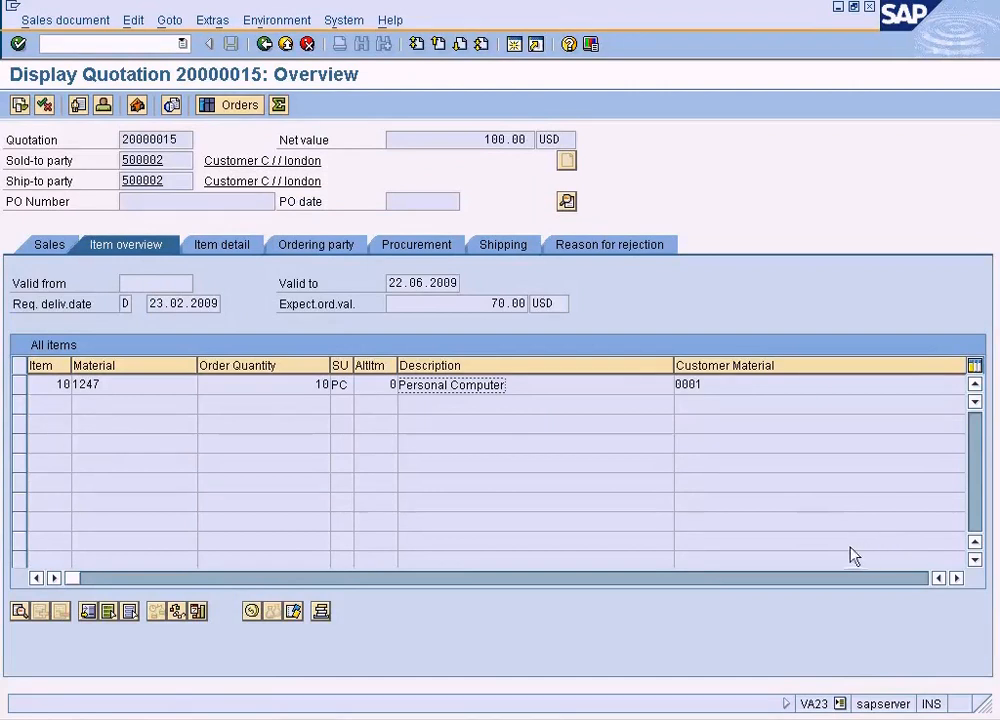
Check the item category of the quotation's Personal Computer item and widen the item category column
{"action": "left_click", "coordinate": [956, 578]}
{"action": "left_click", "coordinate": [956, 578]}
{"action": "left_click", "coordinate": [956, 578]}
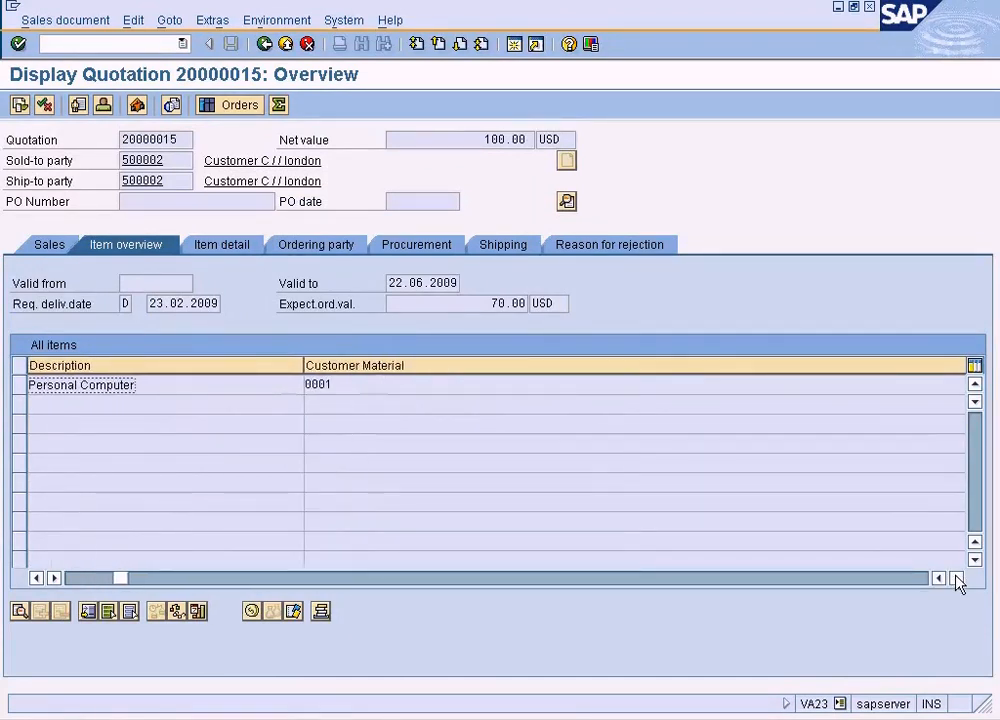
{"action": "left_click", "coordinate": [956, 578]}
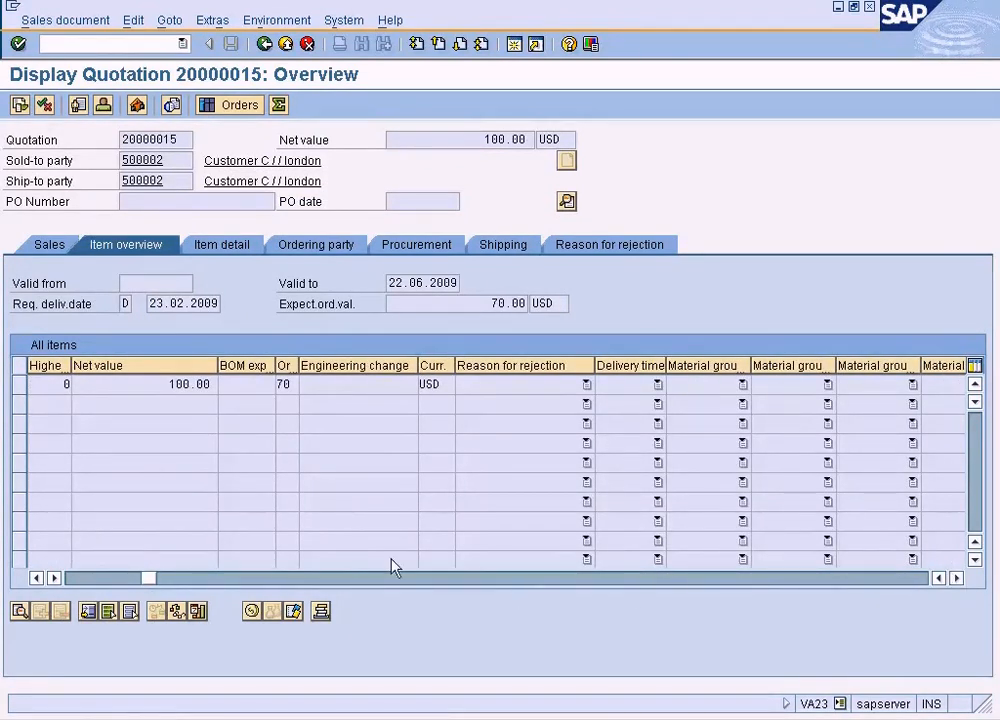
{"action": "left_click_drag", "start_coordinate": [157, 578], "coordinate": [129, 580]}
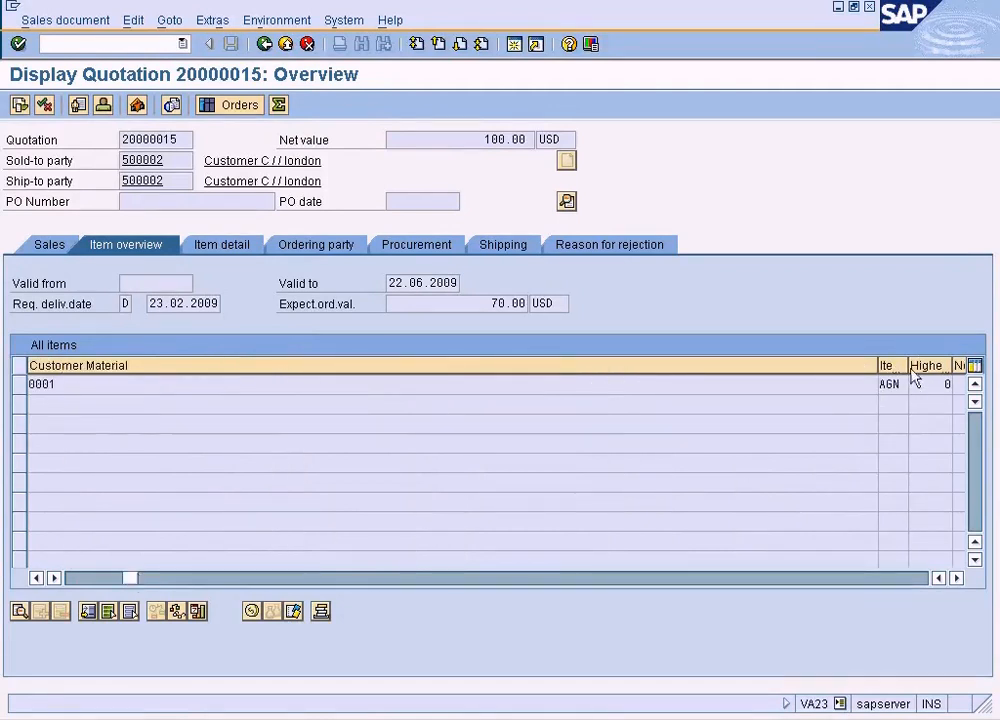
{"action": "left_click_drag", "start_coordinate": [907, 365], "coordinate": [921, 366]}
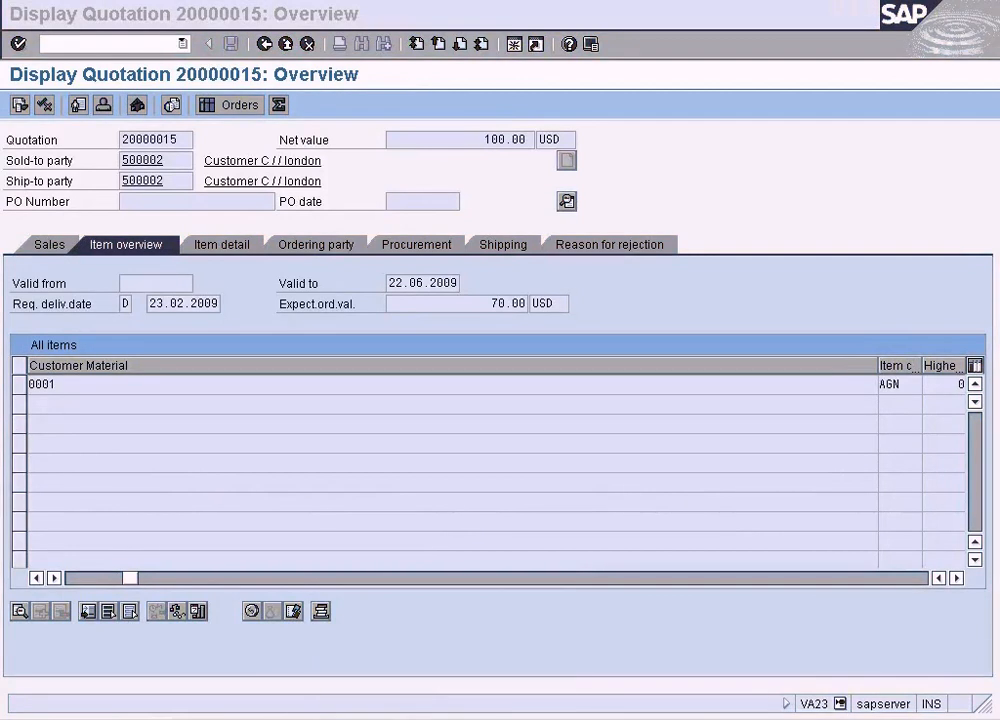
Return to the copying control session and review the item details of category AGN for target AEBO and source QT
{"action": "left_click", "coordinate": [426, 598]}
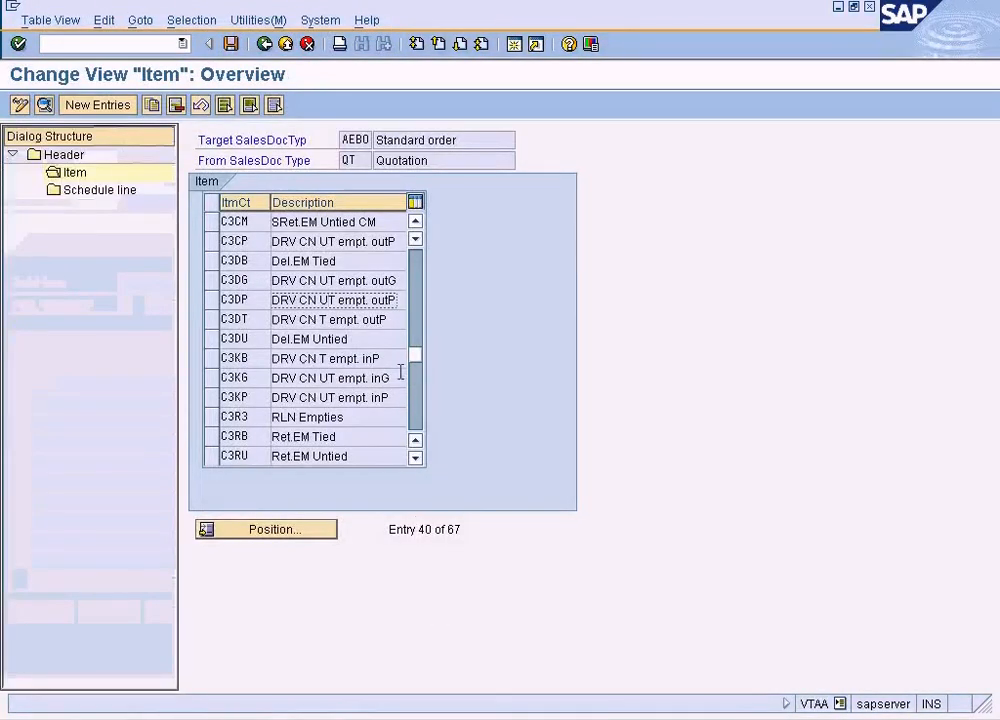
{"action": "left_click", "coordinate": [417, 274]}
{"action": "left_click", "coordinate": [417, 268]}
{"action": "left_click", "coordinate": [418, 262]}
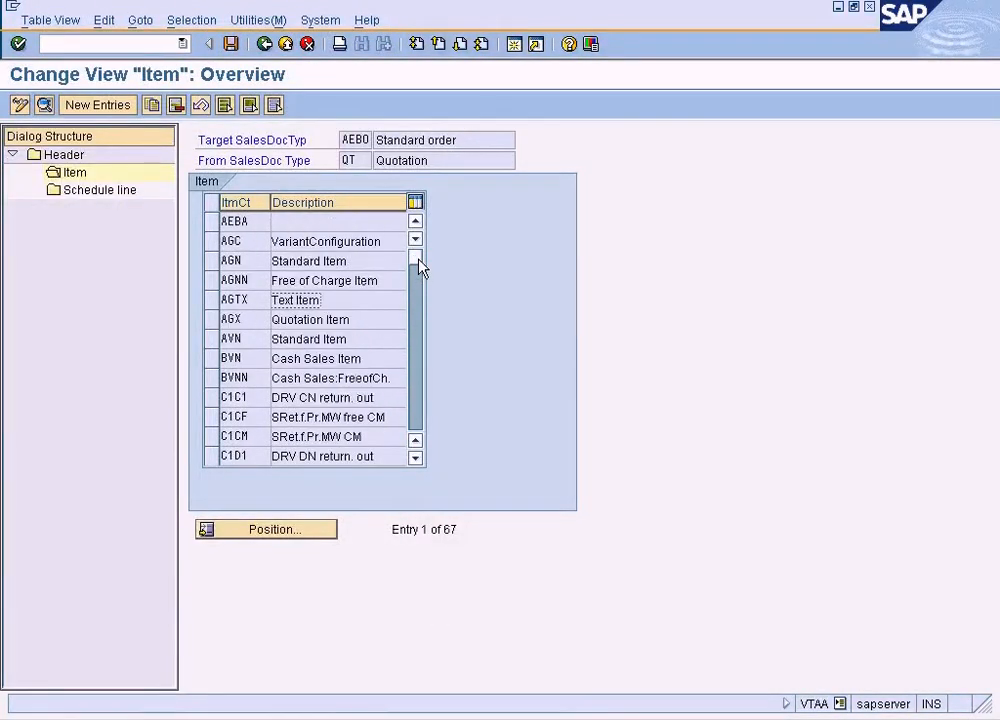
{"action": "double_click", "coordinate": [334, 261]}
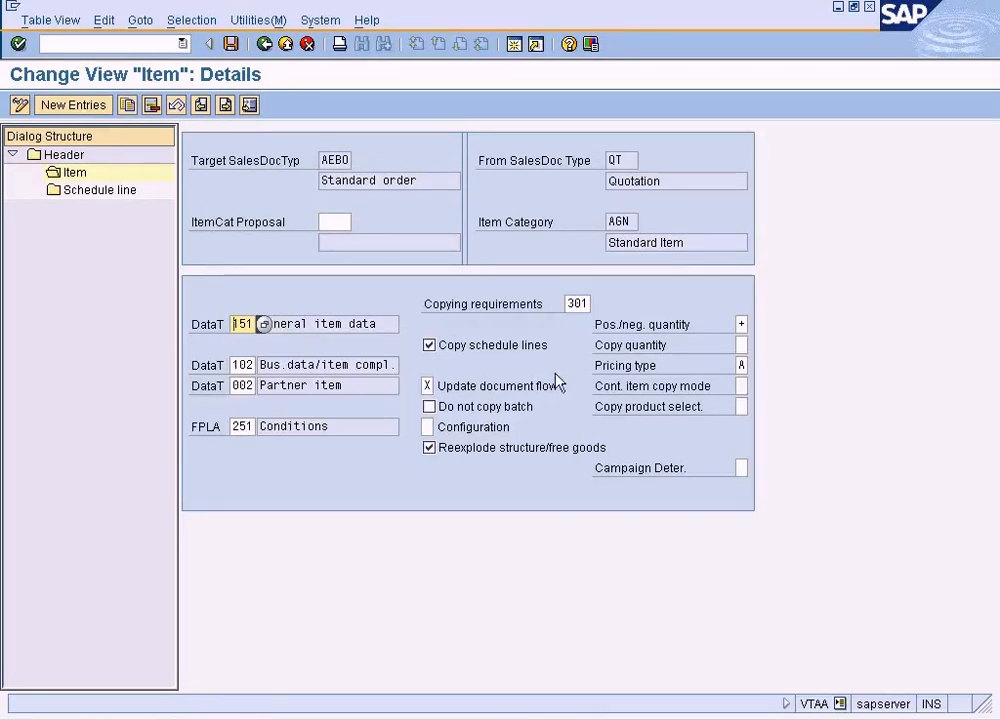
{"action": "left_click", "coordinate": [265, 44]}
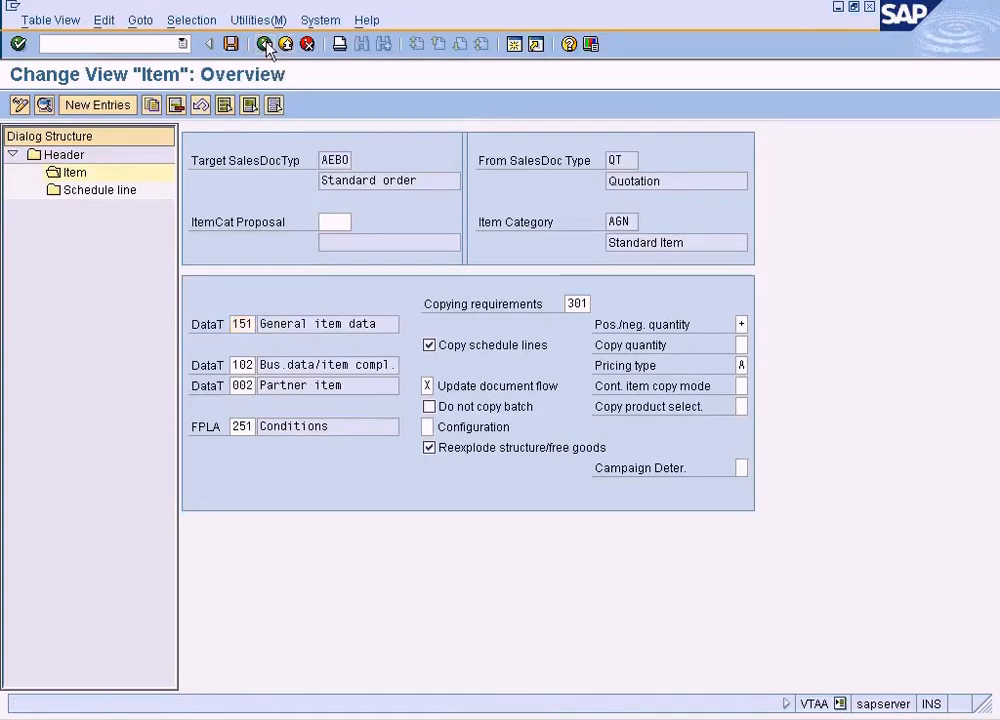
Exit copying control maintenance, save the changed data, and dismiss the activity selection
{"action": "left_click", "coordinate": [265, 44]}
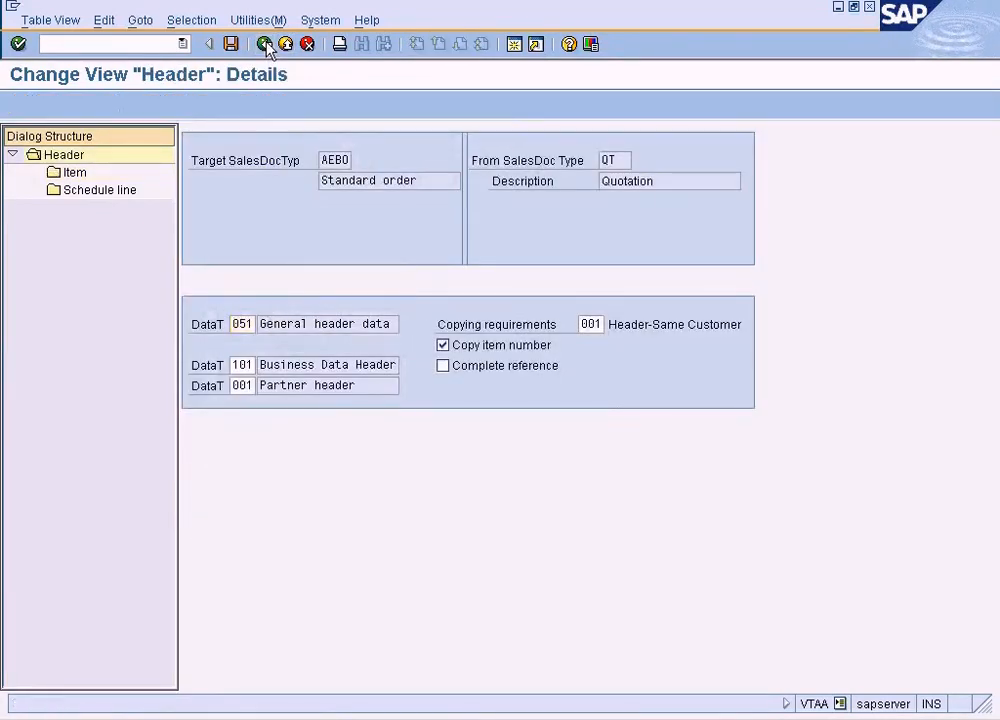
{"action": "left_click", "coordinate": [265, 44]}
{"action": "left_click", "coordinate": [265, 44]}
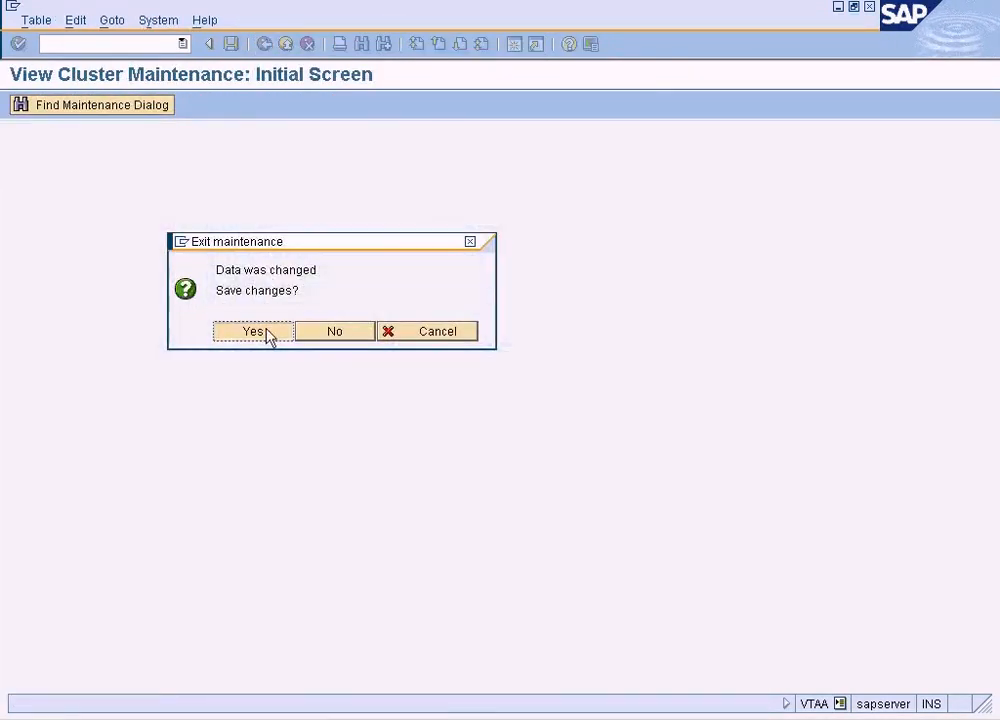
{"action": "left_click", "coordinate": [266, 337]}
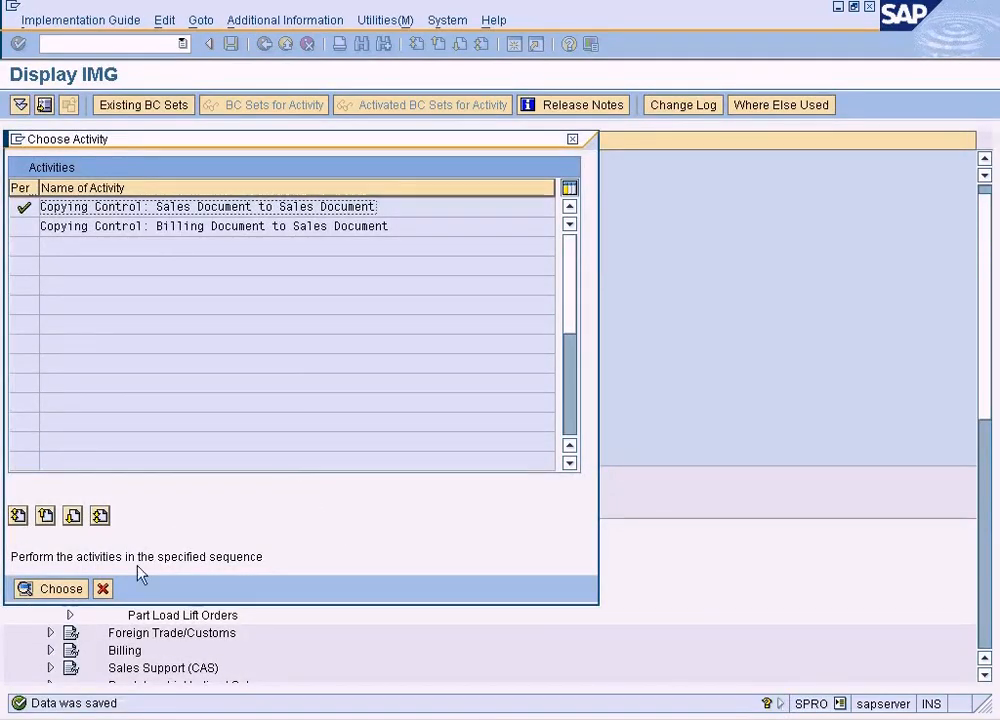
{"action": "left_click", "coordinate": [102, 588]}
Restart sales order creation and try to create an AEBO order referencing the open quotation found for sales organization NY
{"action": "left_click", "coordinate": [380, 715]}
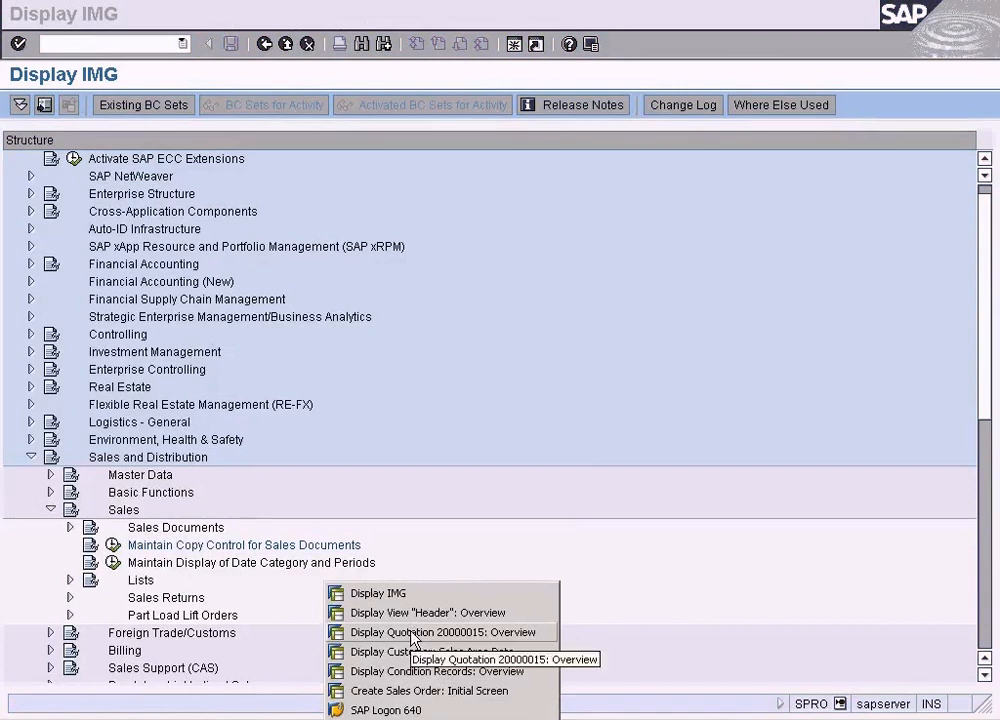
{"action": "left_click", "coordinate": [410, 691]}
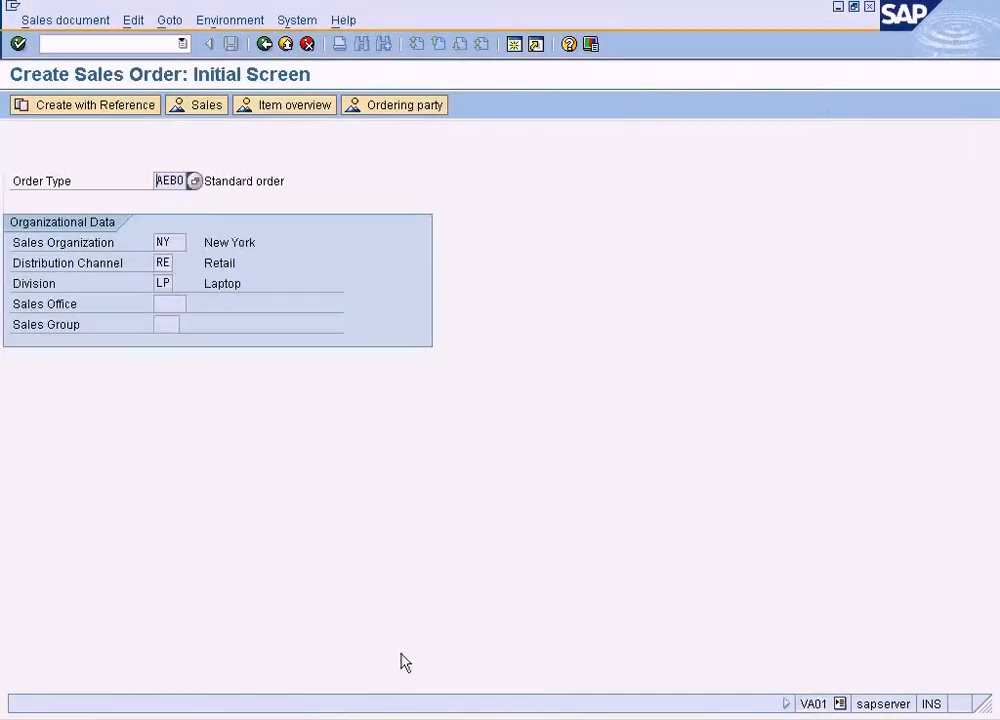
{"action": "left_click", "coordinate": [265, 45]}
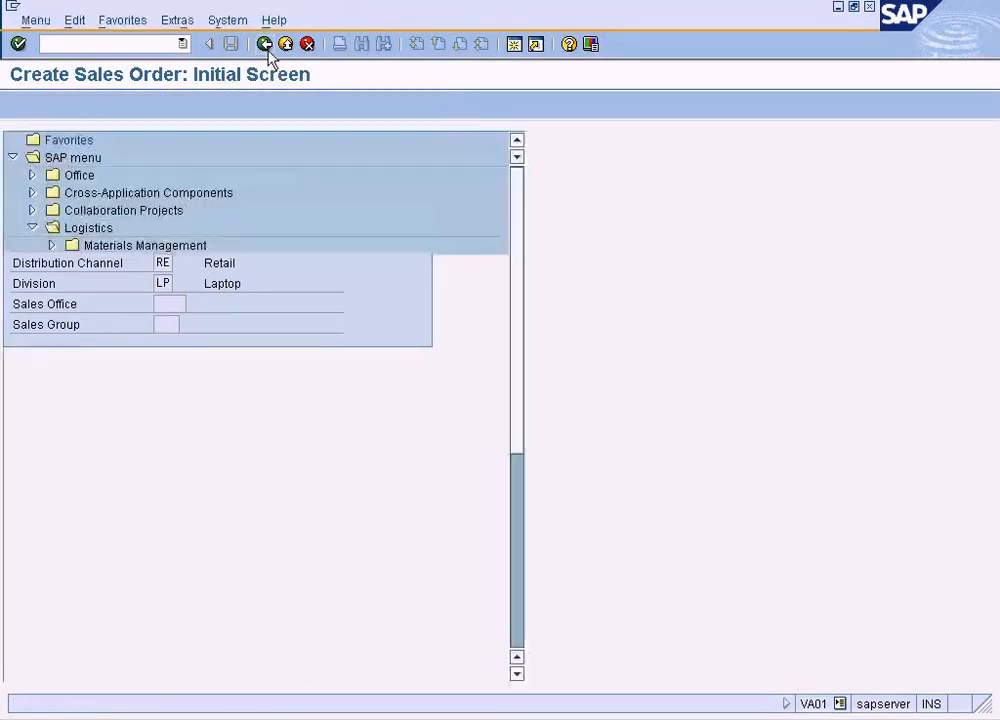
{"action": "double_click", "coordinate": [175, 408]}
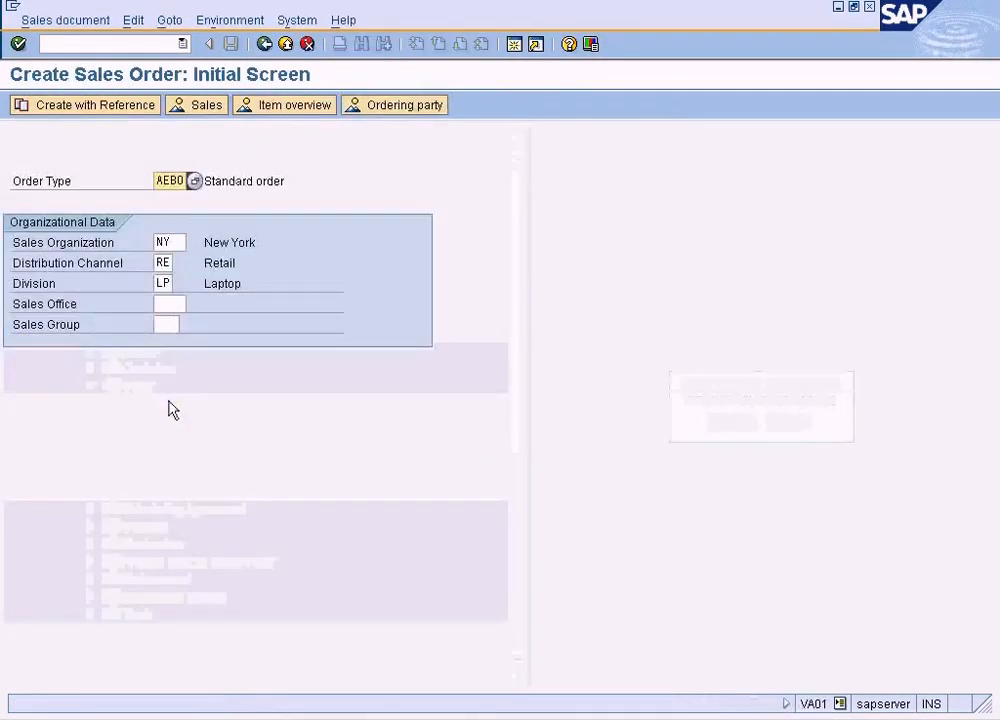
{"action": "left_click", "coordinate": [76, 106]}
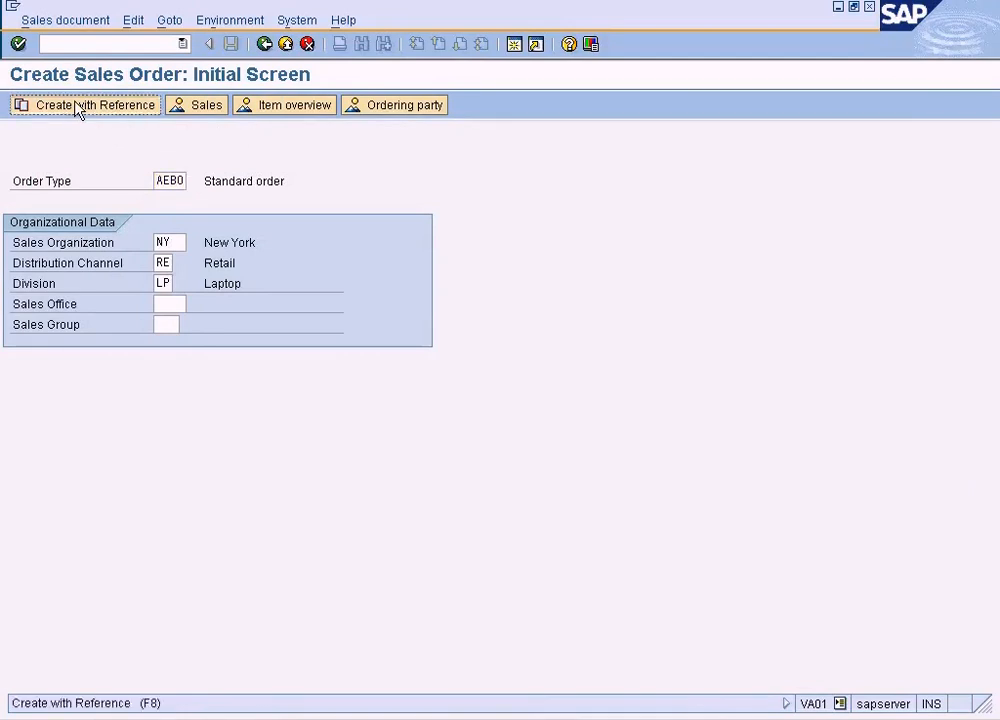
{"action": "left_click", "coordinate": [410, 372]}
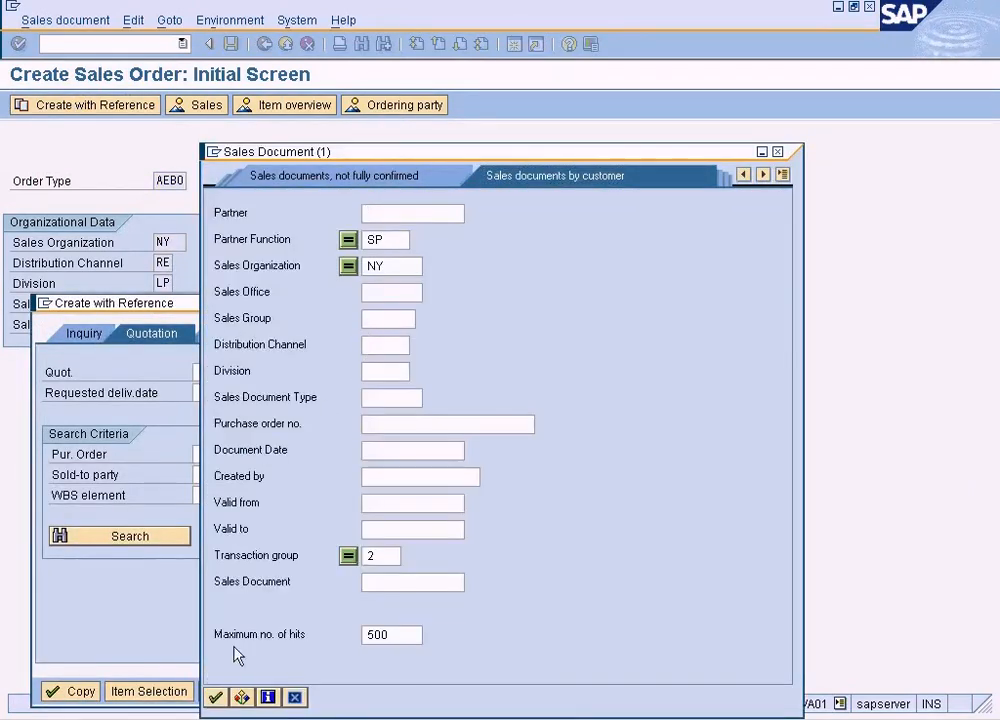
{"action": "left_click", "coordinate": [216, 697]}
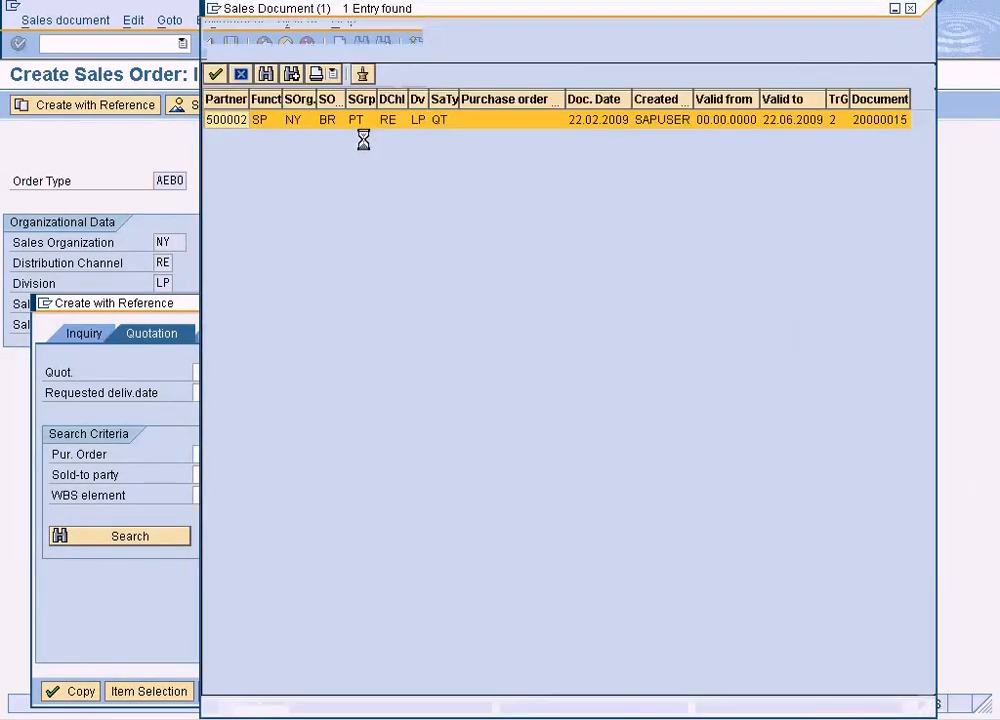
{"action": "double_click", "coordinate": [363, 121]}
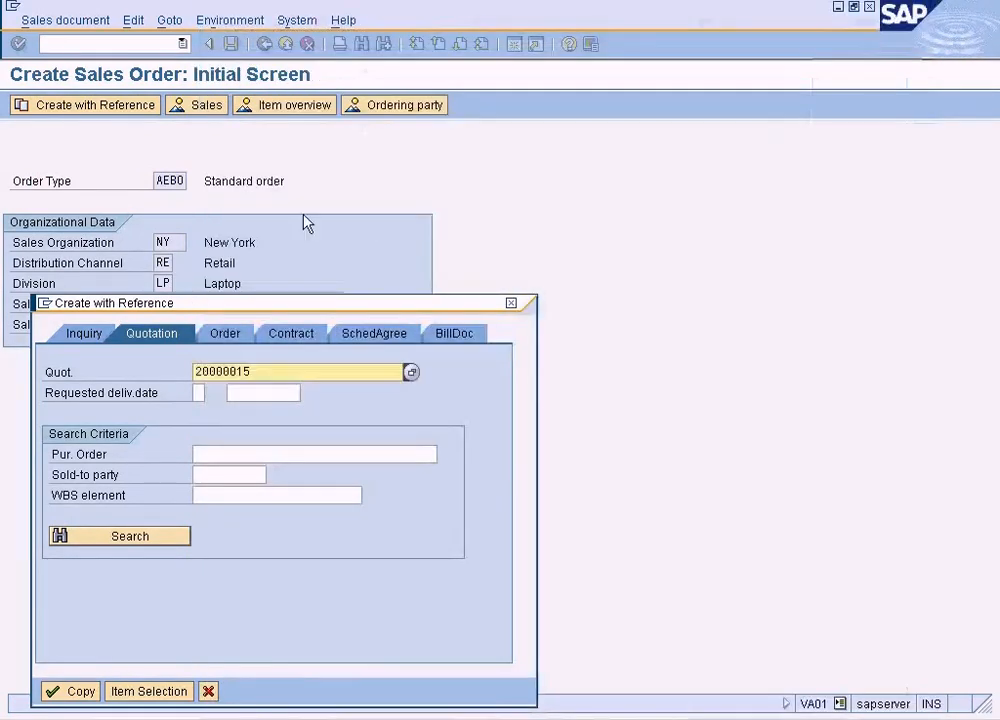
{"action": "left_click", "coordinate": [84, 691]}
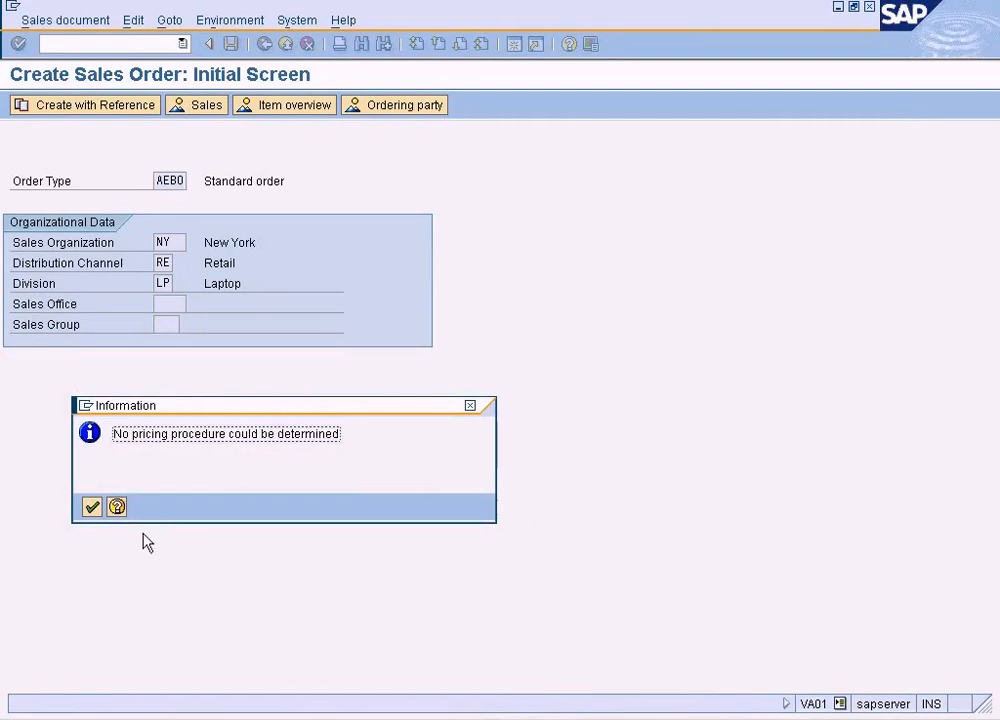
{"action": "left_click", "coordinate": [91, 507]}
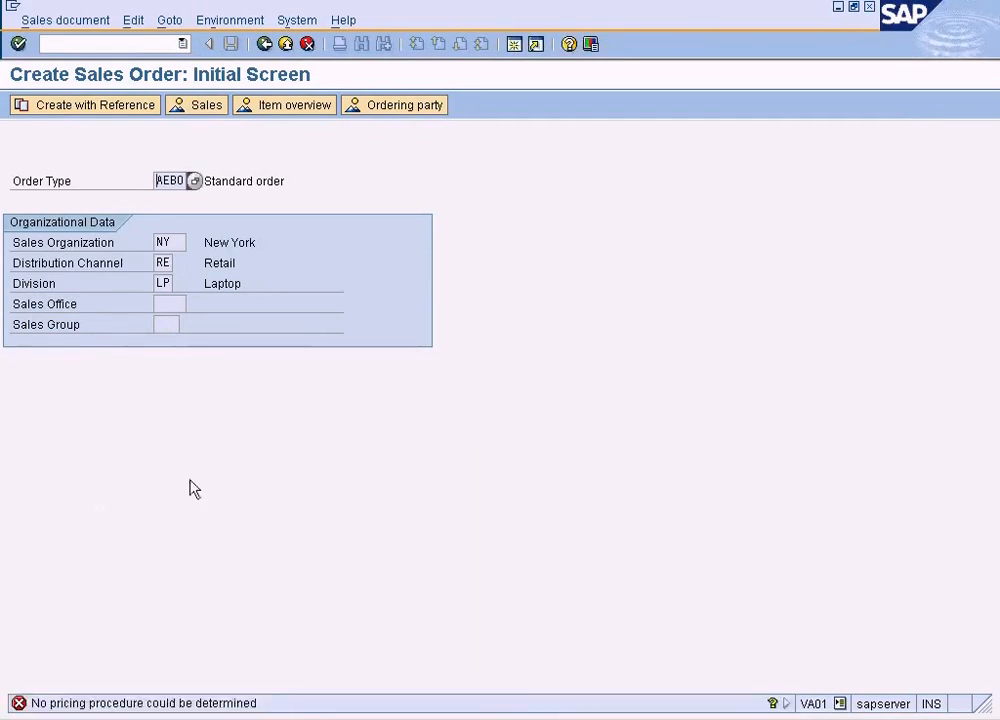
Switch to the Display IMG session and reopen copying control from sales document to sales document
{"action": "left_click", "coordinate": [375, 714]}
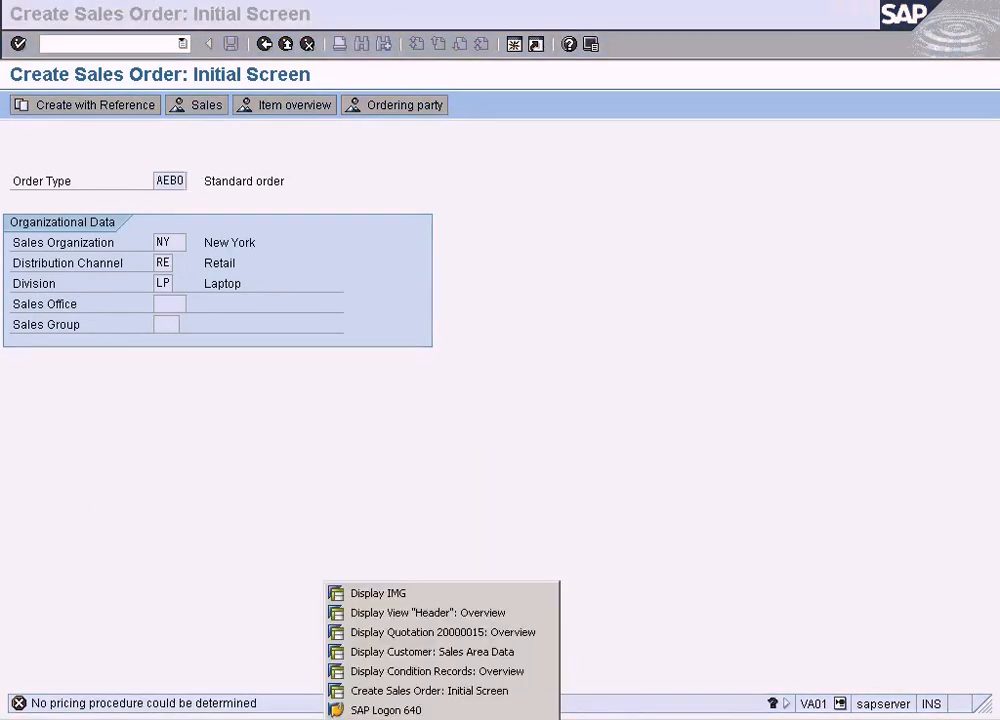
{"action": "left_click", "coordinate": [395, 593]}
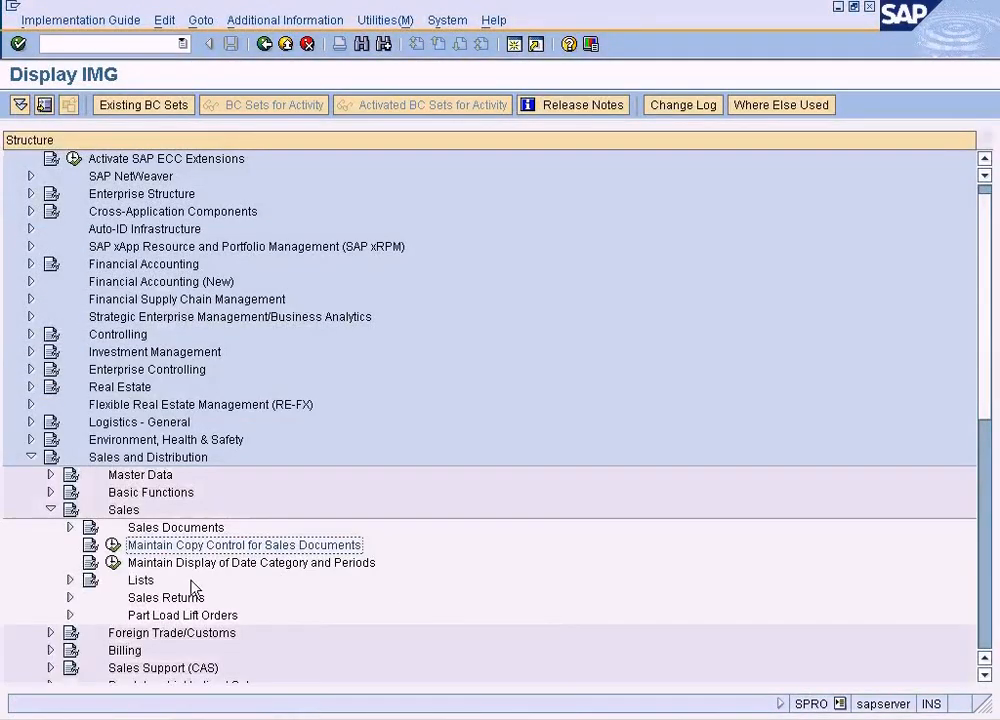
{"action": "left_click", "coordinate": [115, 546]}
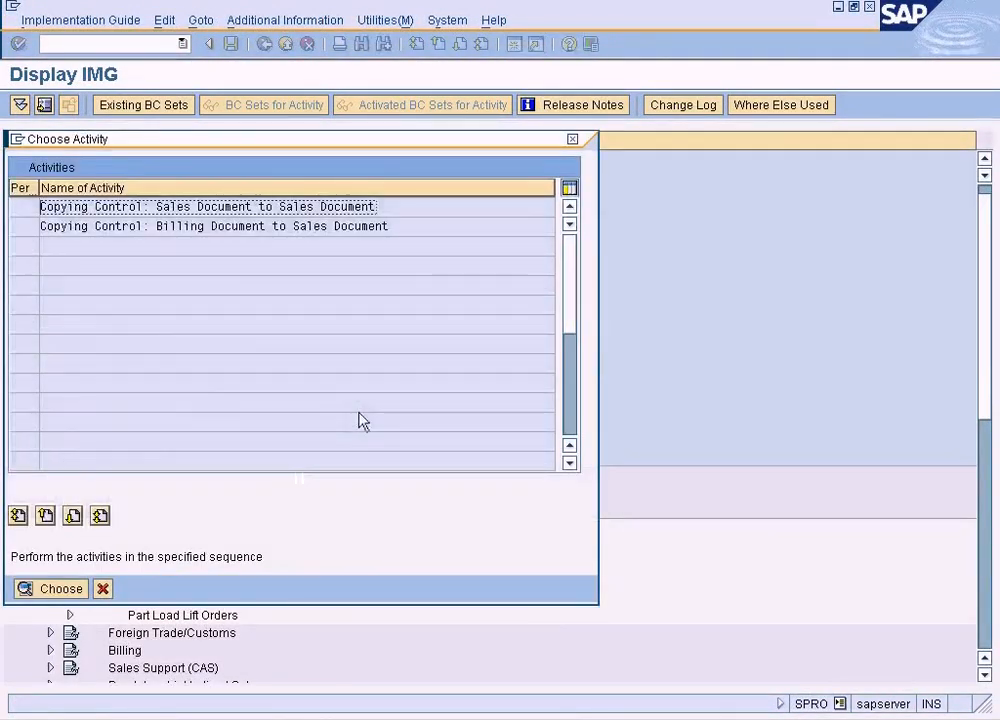
{"action": "double_click", "coordinate": [303, 214]}
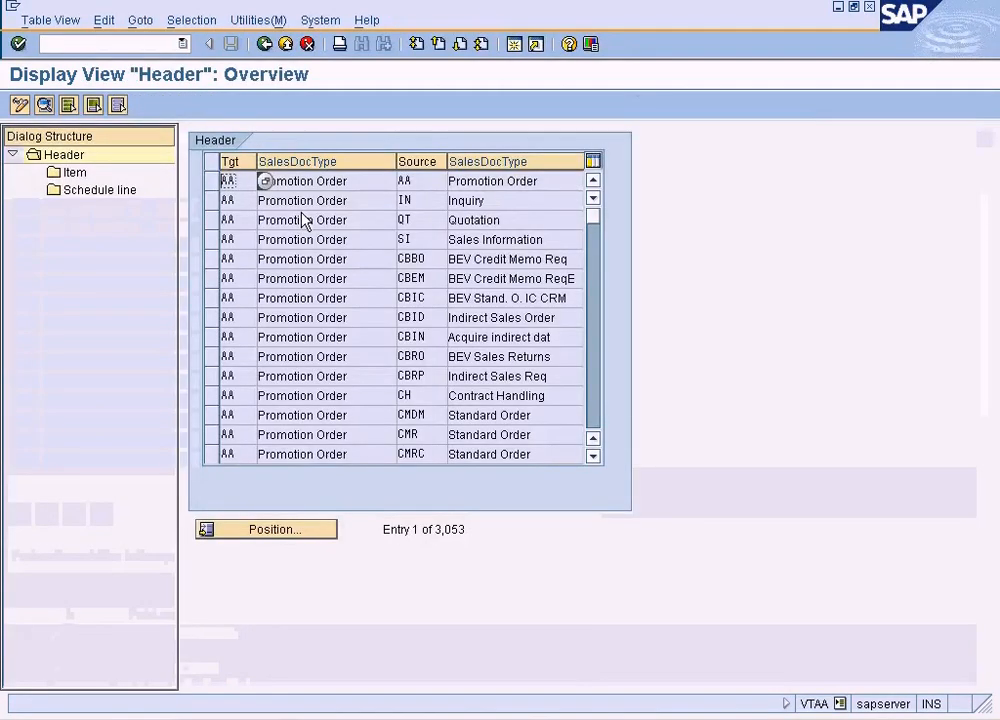
Position the copying control header list at target AEBO and select the entry with source QT
{"action": "left_click", "coordinate": [300, 525]}
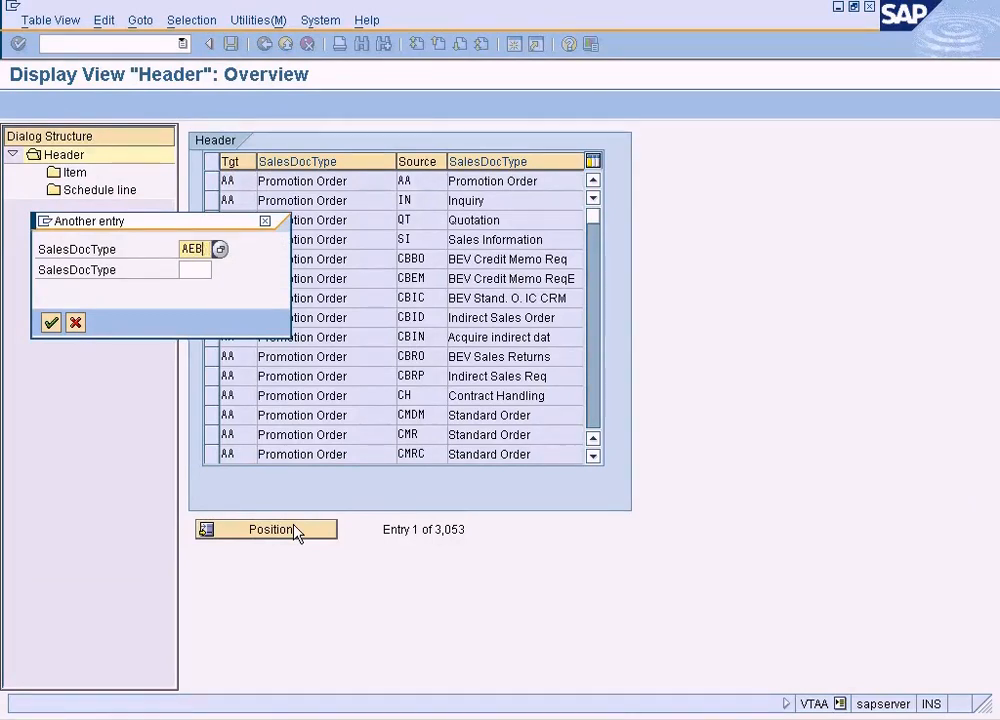
{"action": "key", "text": "Return"}
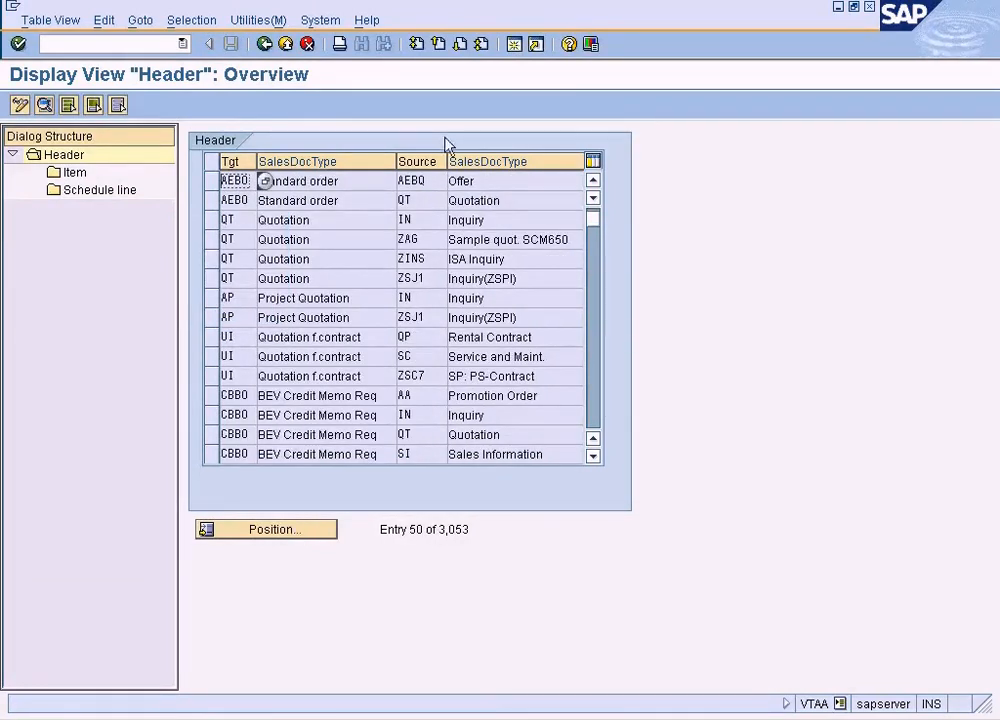
{"action": "left_click", "coordinate": [211, 201]}
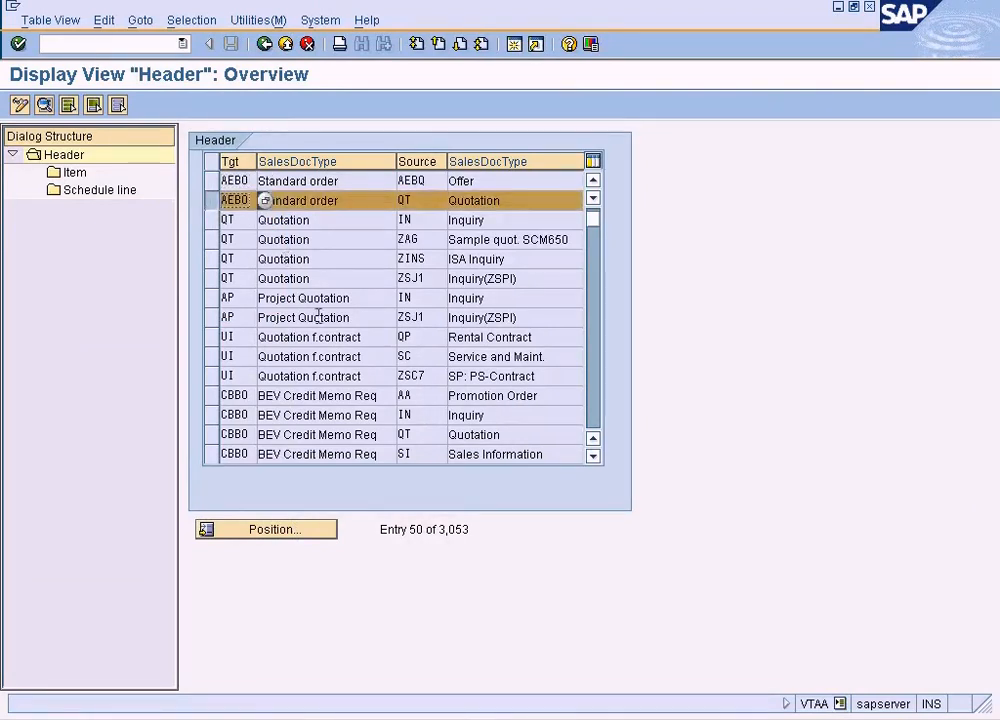
Switch the copying control headers to change mode and locate the entry for target AEBO and source QT
{"action": "left_click", "coordinate": [19, 105]}
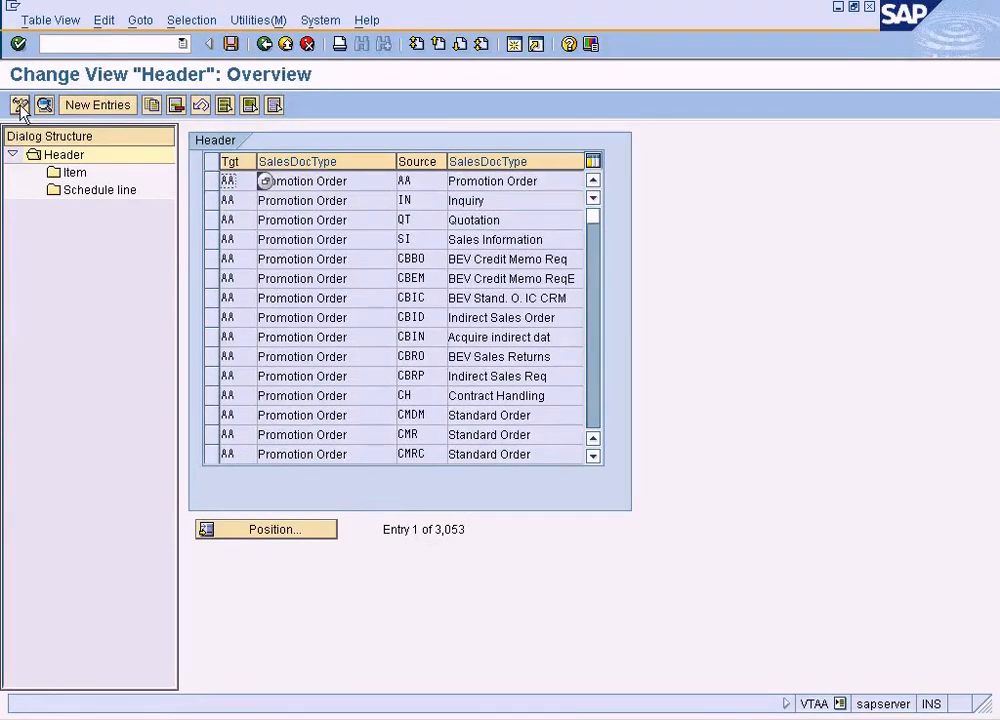
{"action": "left_click", "coordinate": [350, 356]}
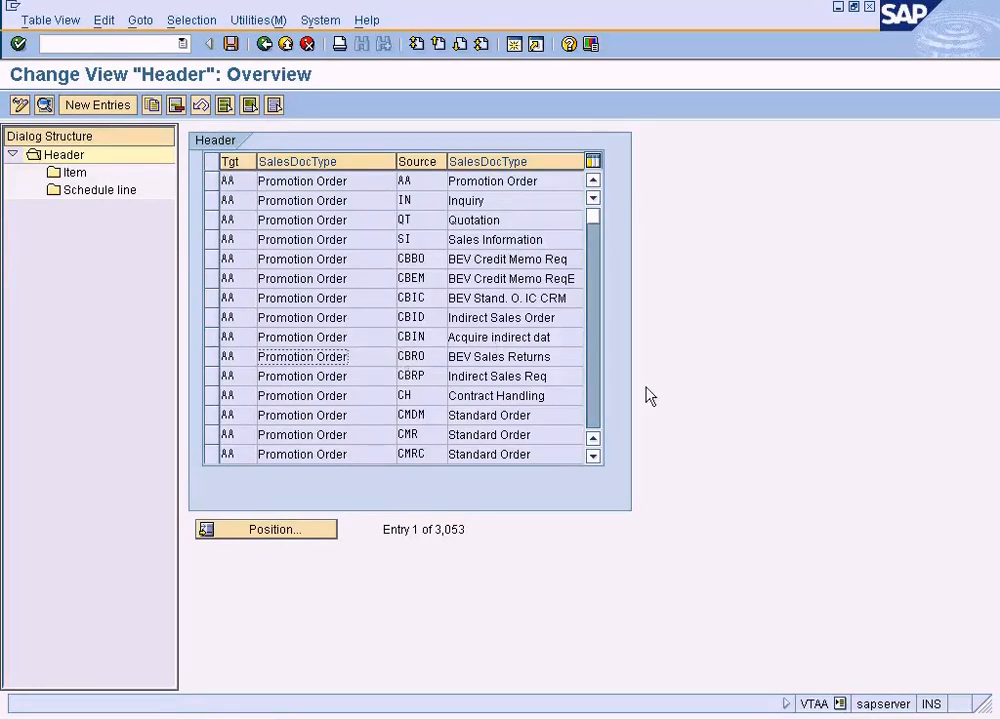
{"action": "type", "text": "AEBO"}
{"action": "key", "text": "Return"}
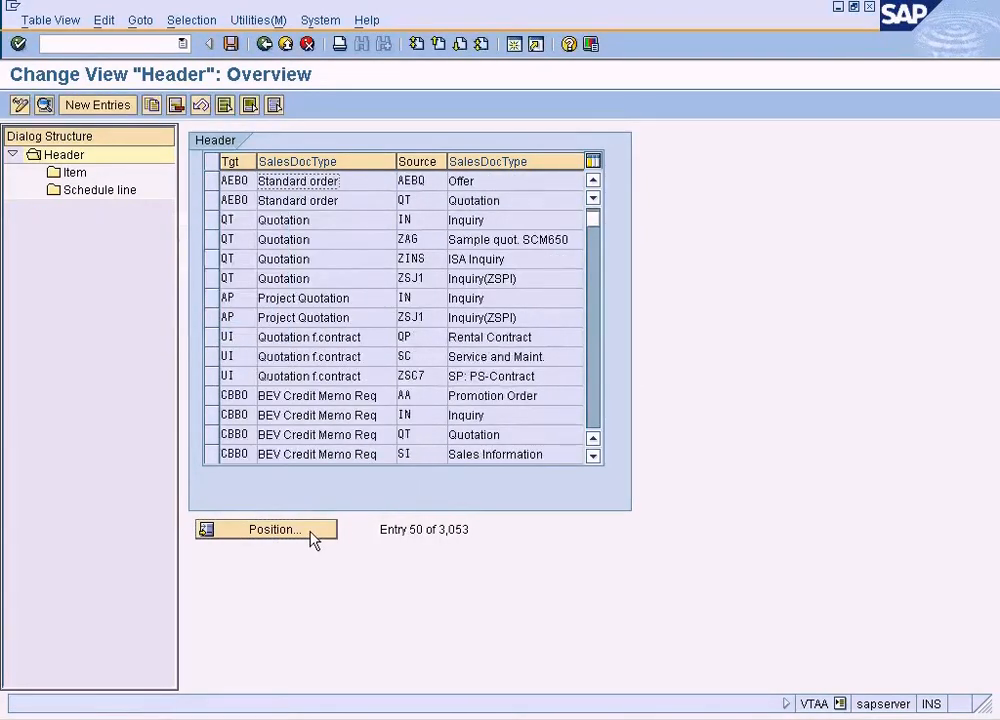
{"action": "left_click", "coordinate": [424, 200]}
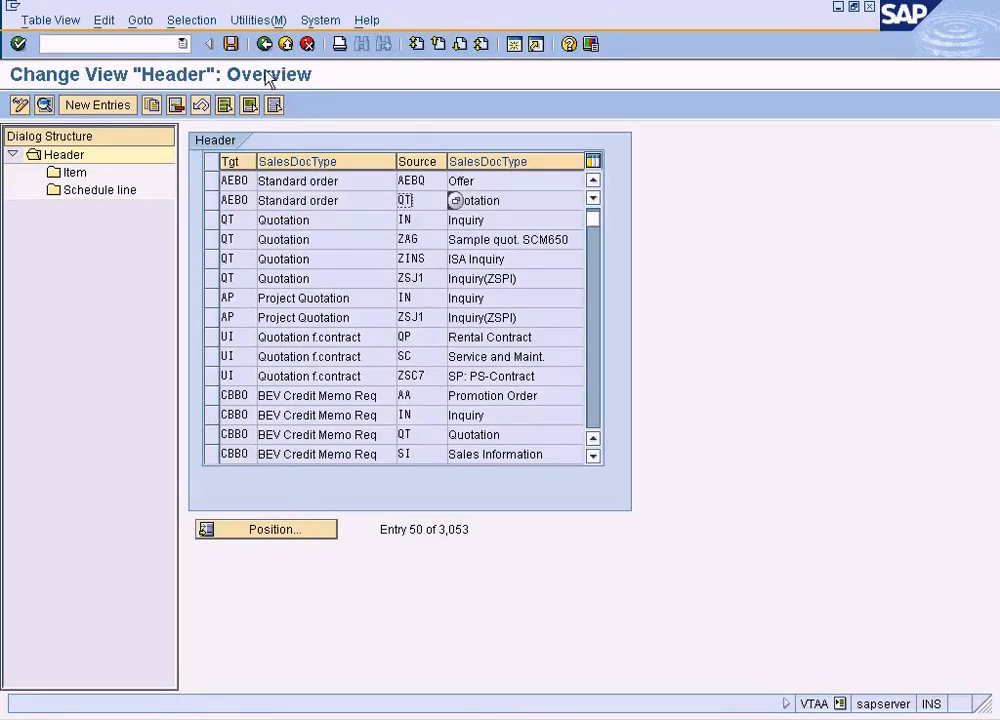
{"action": "left_click", "coordinate": [367, 205]}
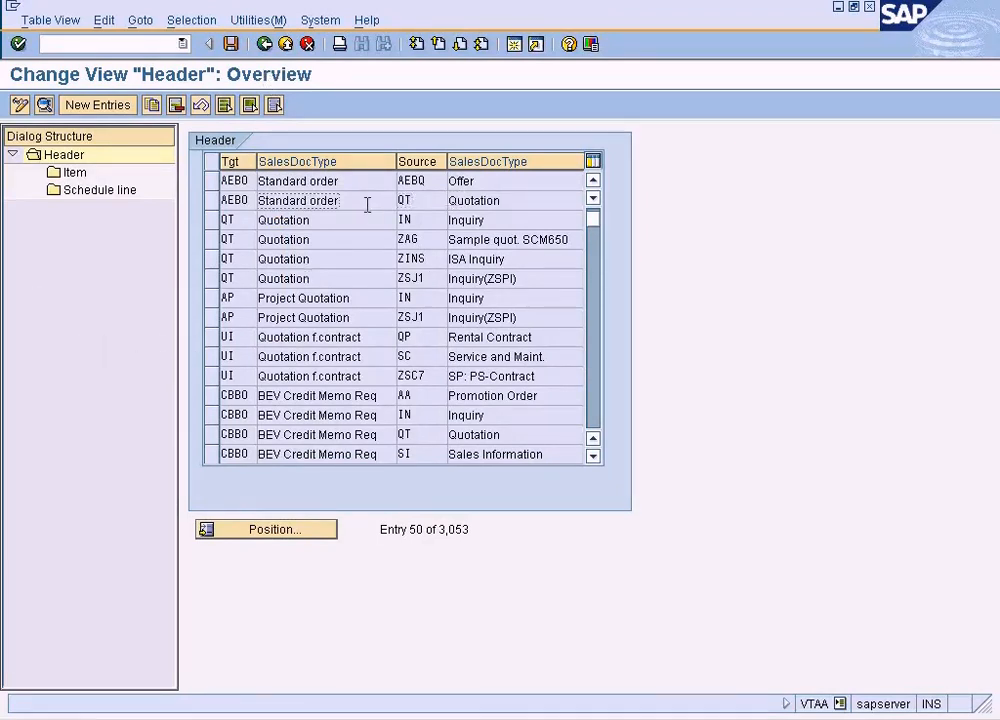